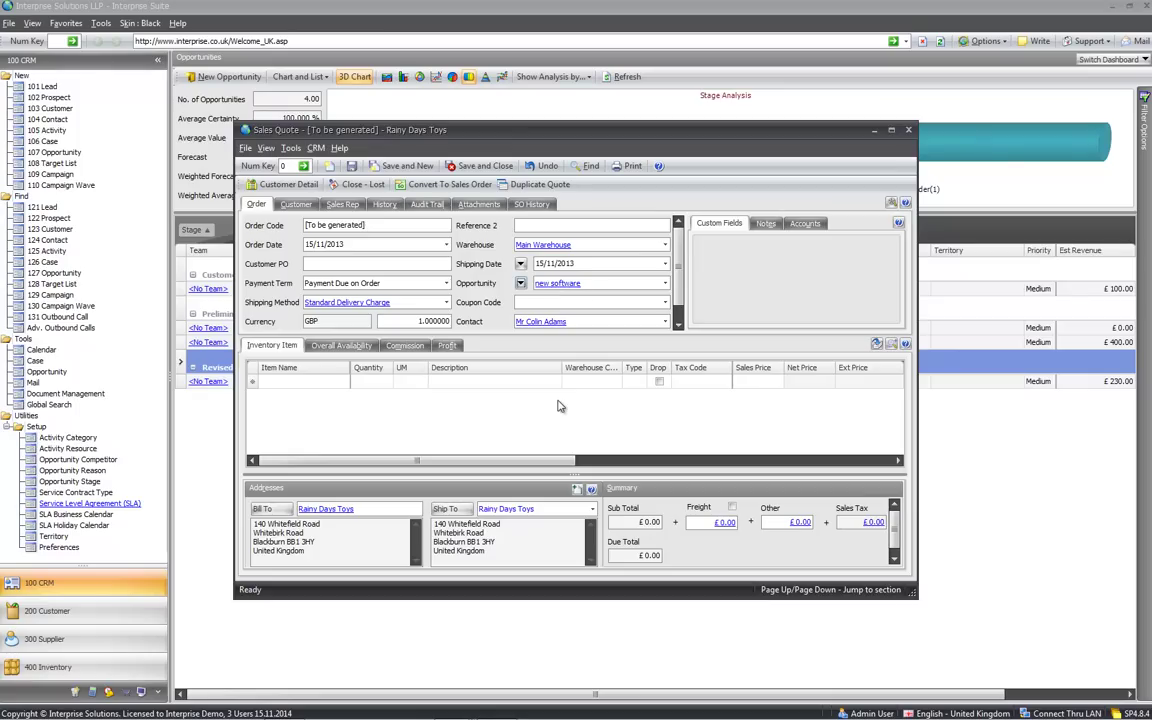
# Add 17" Wheels (£30.00) and a 19" SVGA Colour Monitor (£200.00) as quote item lines
pyautogui.click(335, 383)
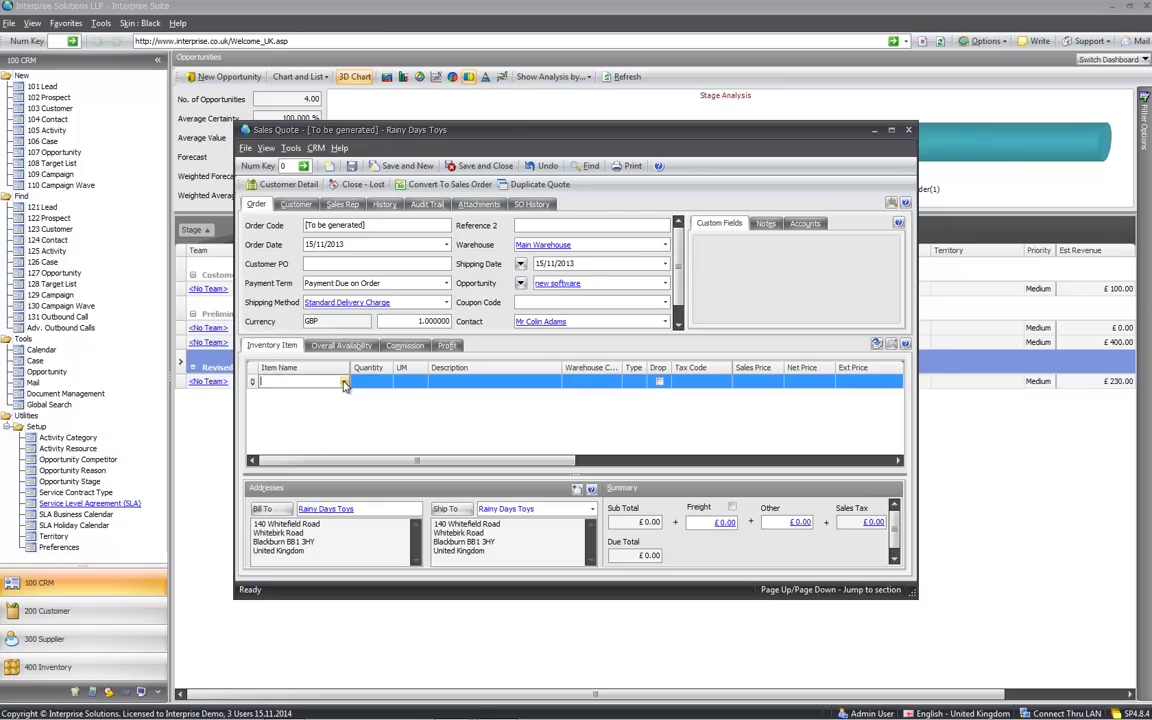
pyautogui.click(343, 383)
pyautogui.click(294, 468)
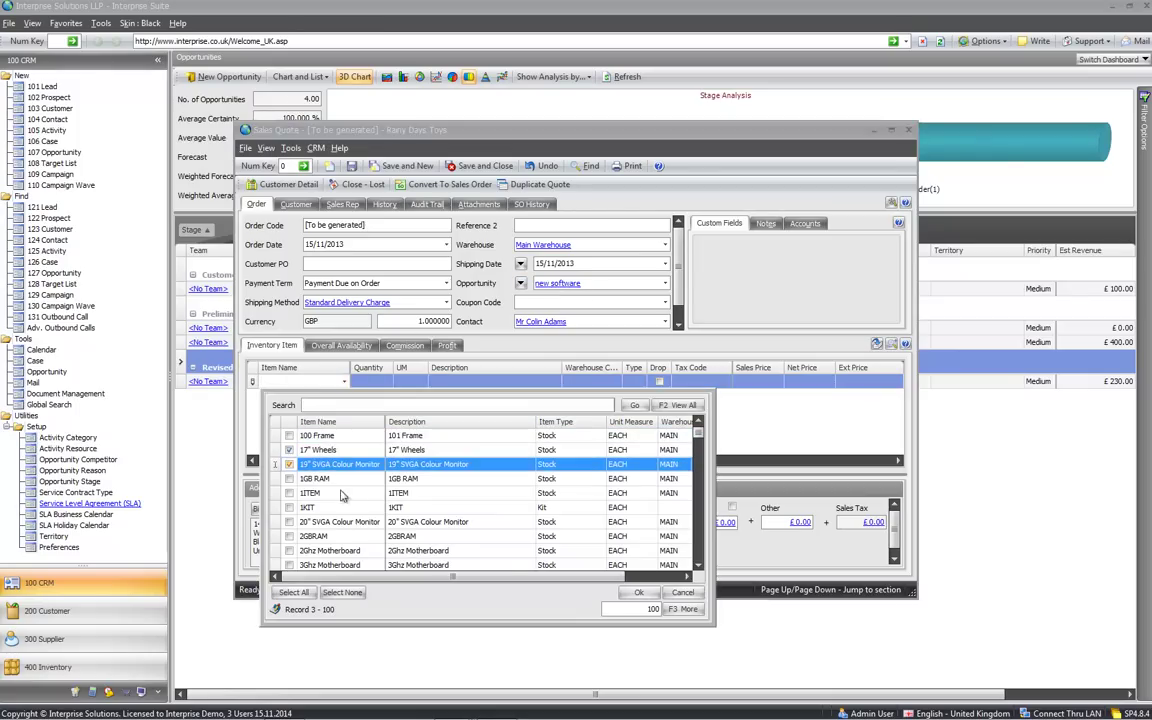
pyautogui.click(638, 592)
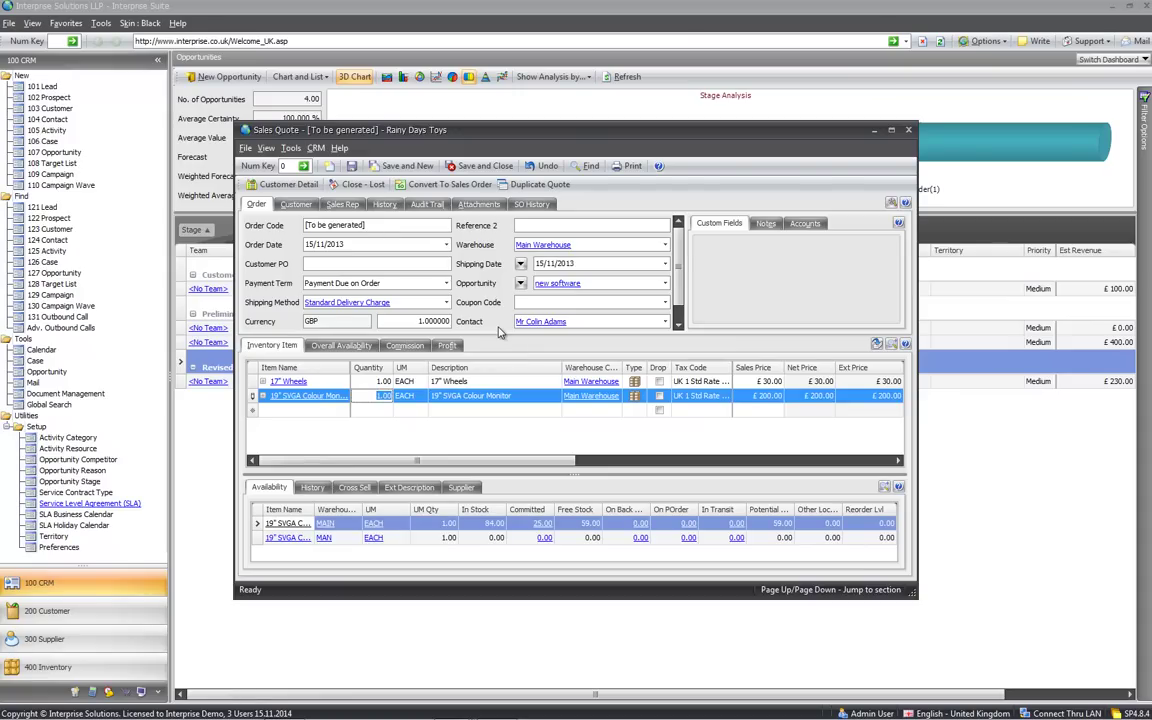
# Save quote QU-000028, preview its printed document, then close the preview and print options
pyautogui.click(620, 168)
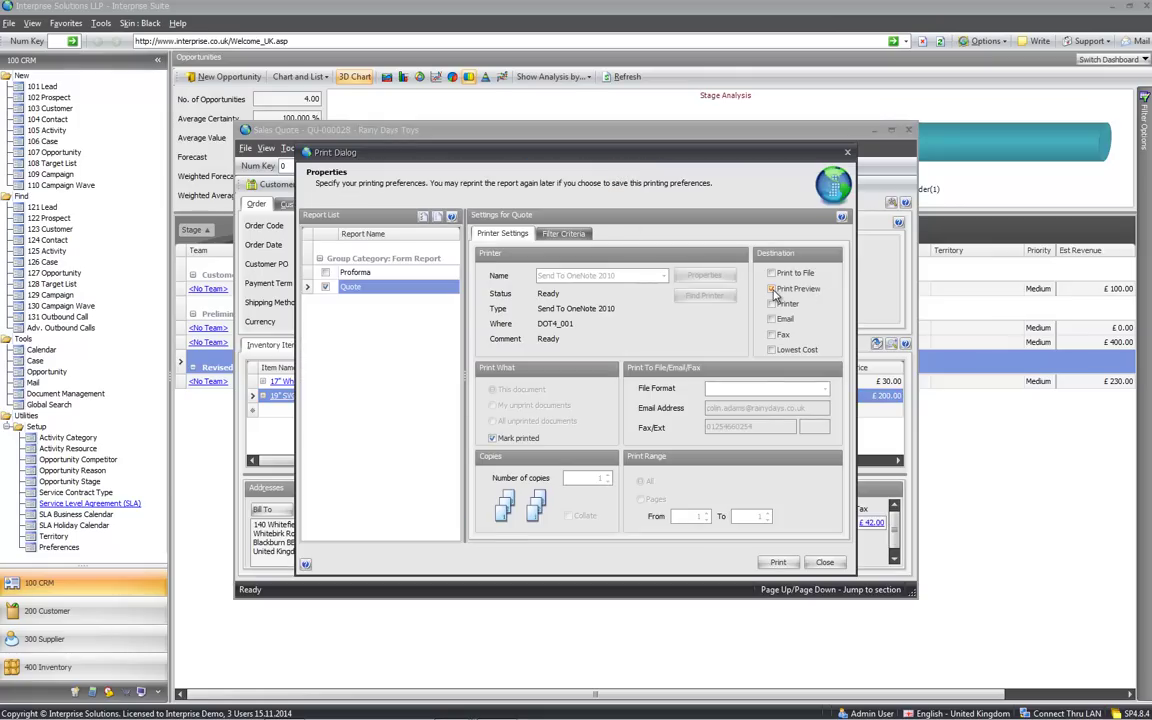
pyautogui.click(778, 562)
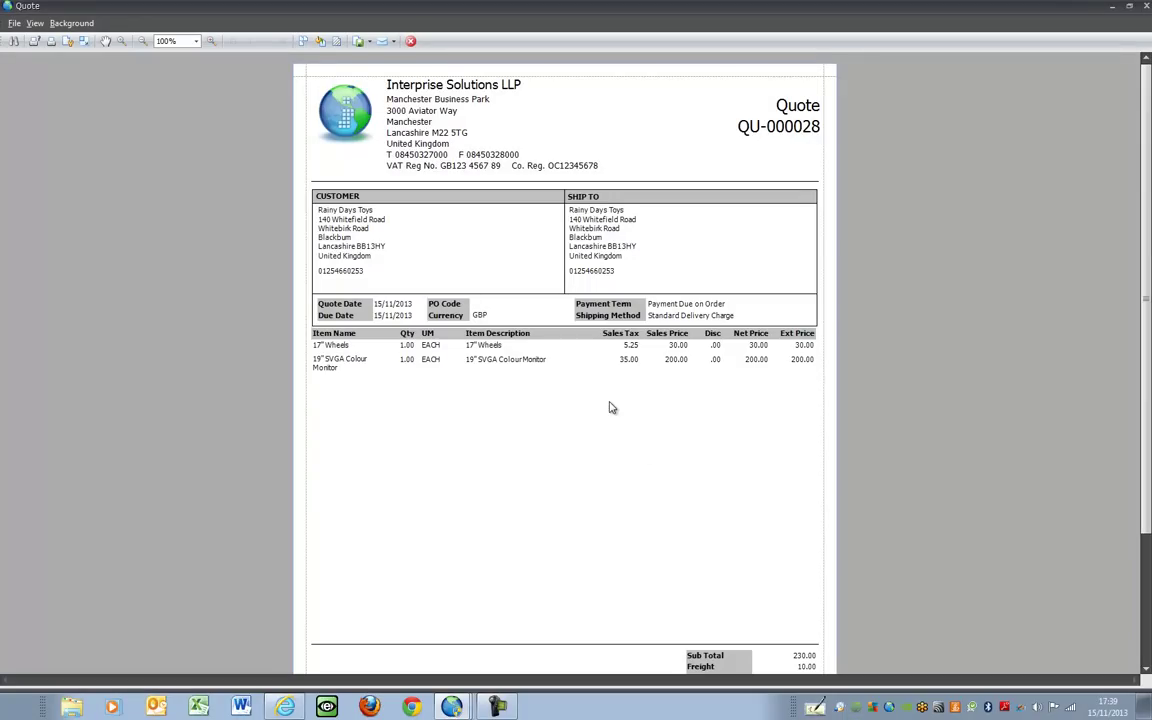
pyautogui.click(1146, 7)
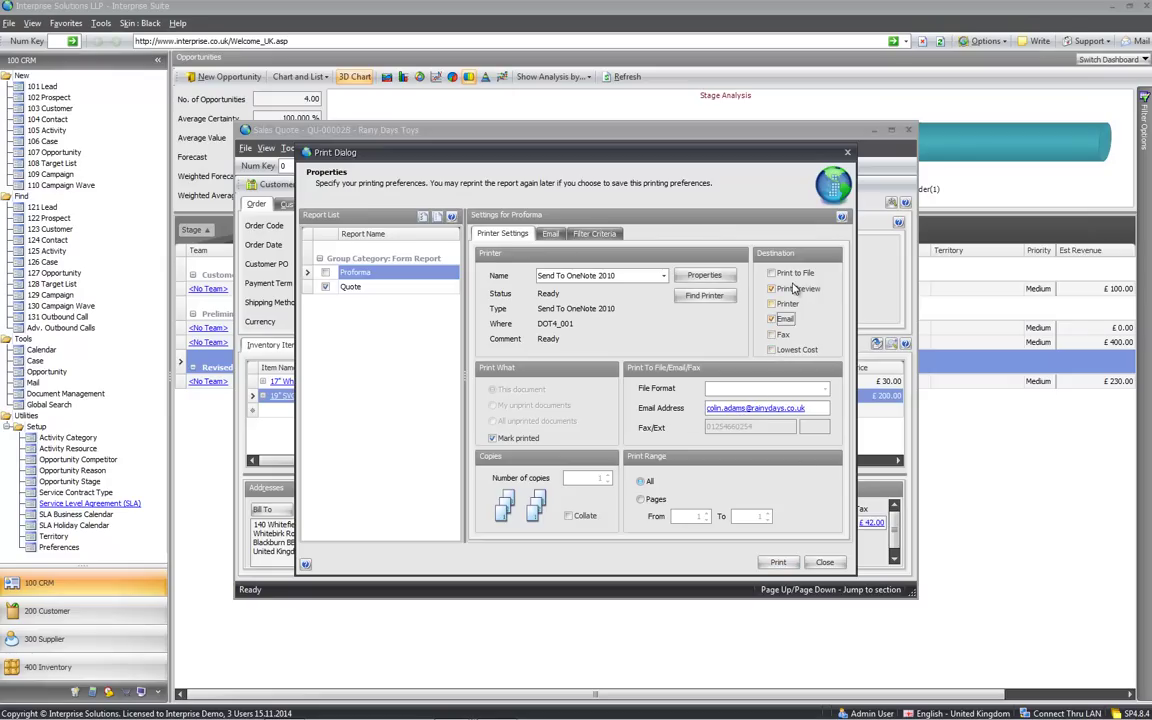
pyautogui.click(847, 153)
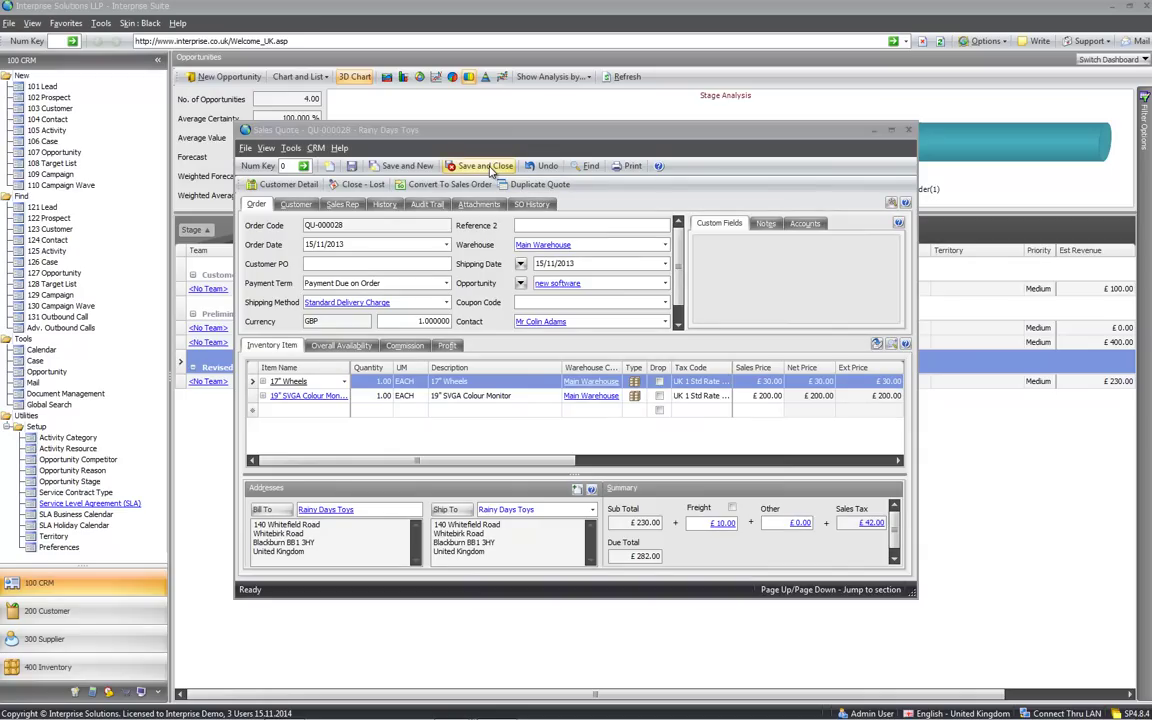
# Save and close the quote, then review the opportunity's activities and quotes
pyautogui.click(490, 168)
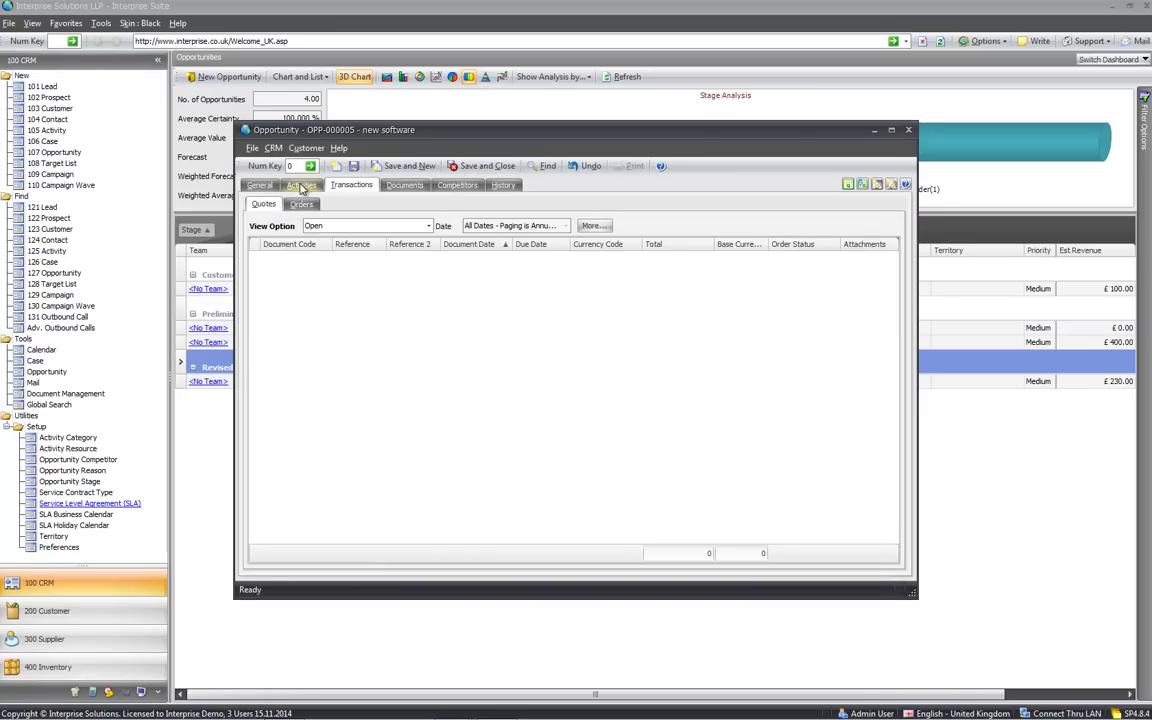
pyautogui.click(302, 187)
pyautogui.click(348, 186)
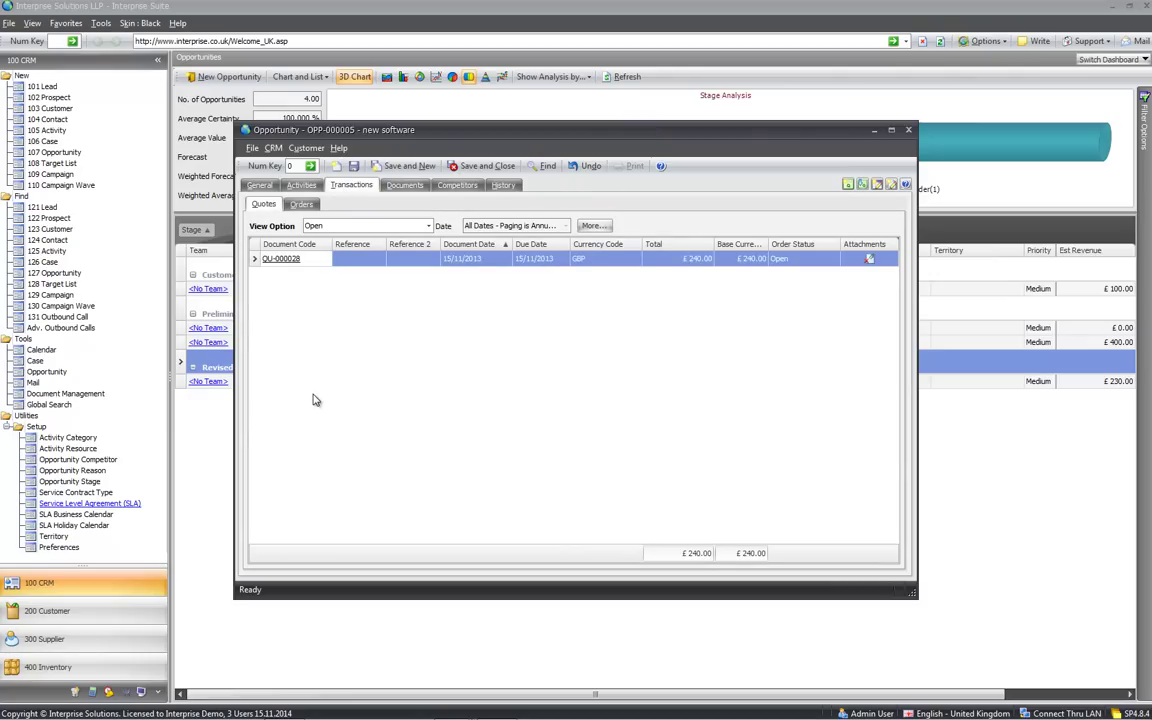
# Set Est Revenue to QuoteRevenue (Sales) and save and close the opportunity
pyautogui.click(259, 187)
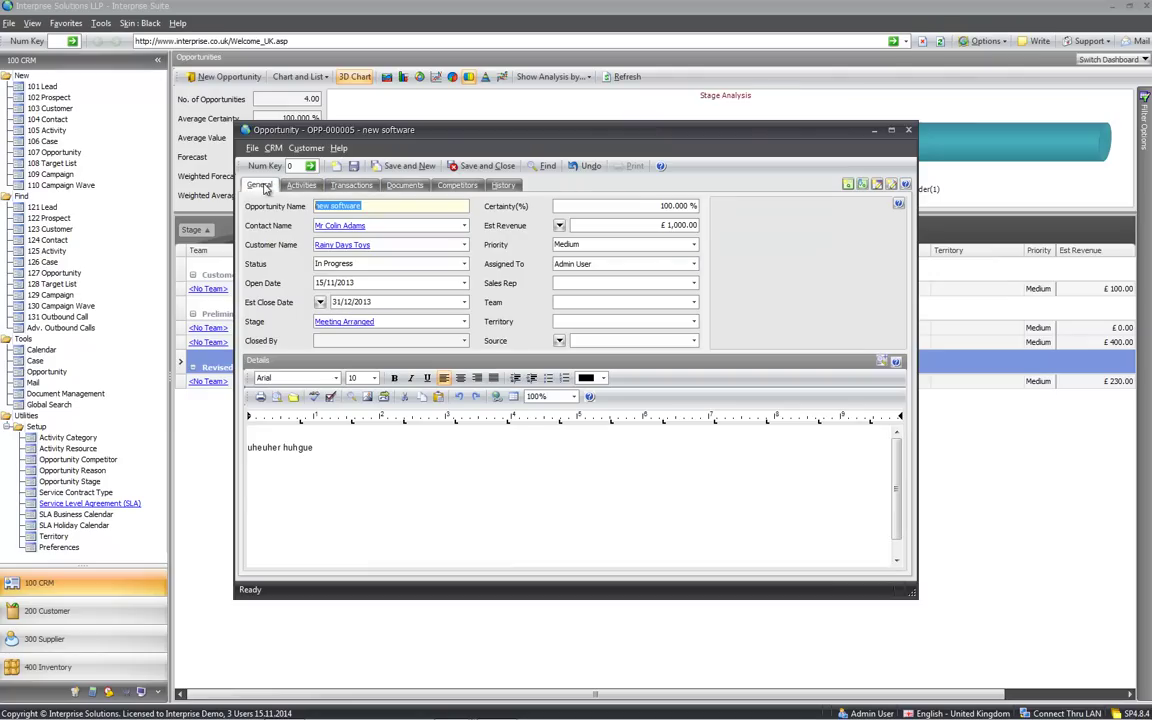
pyautogui.click(559, 225)
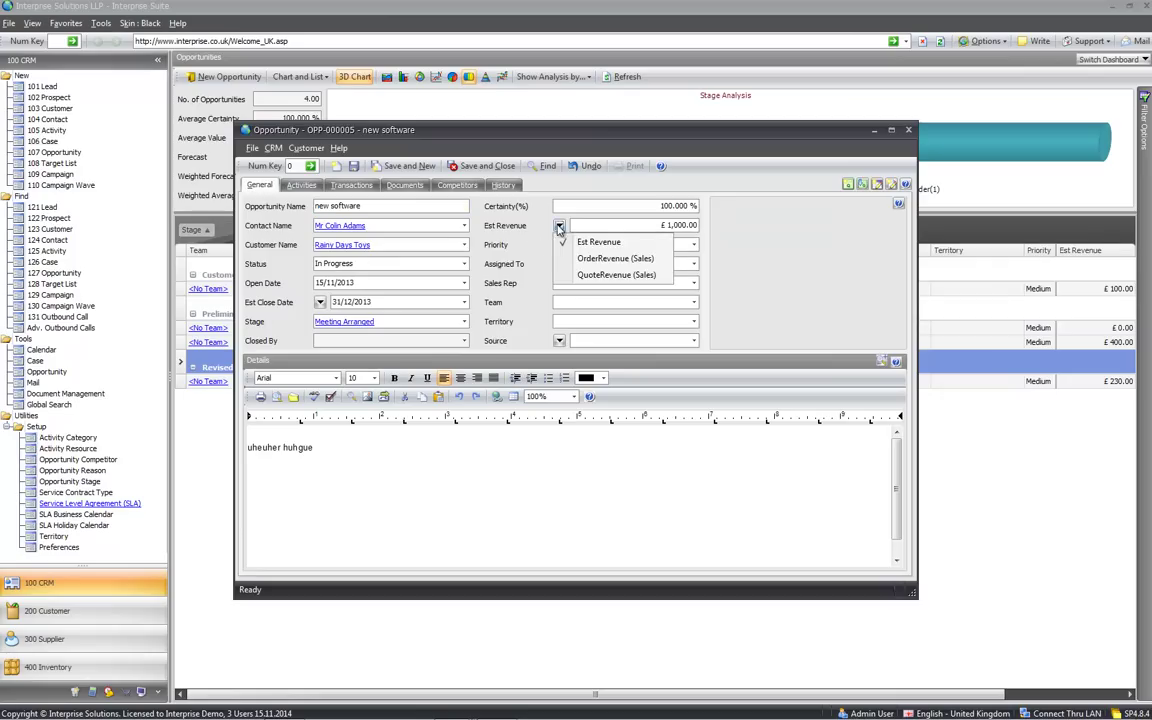
pyautogui.click(570, 275)
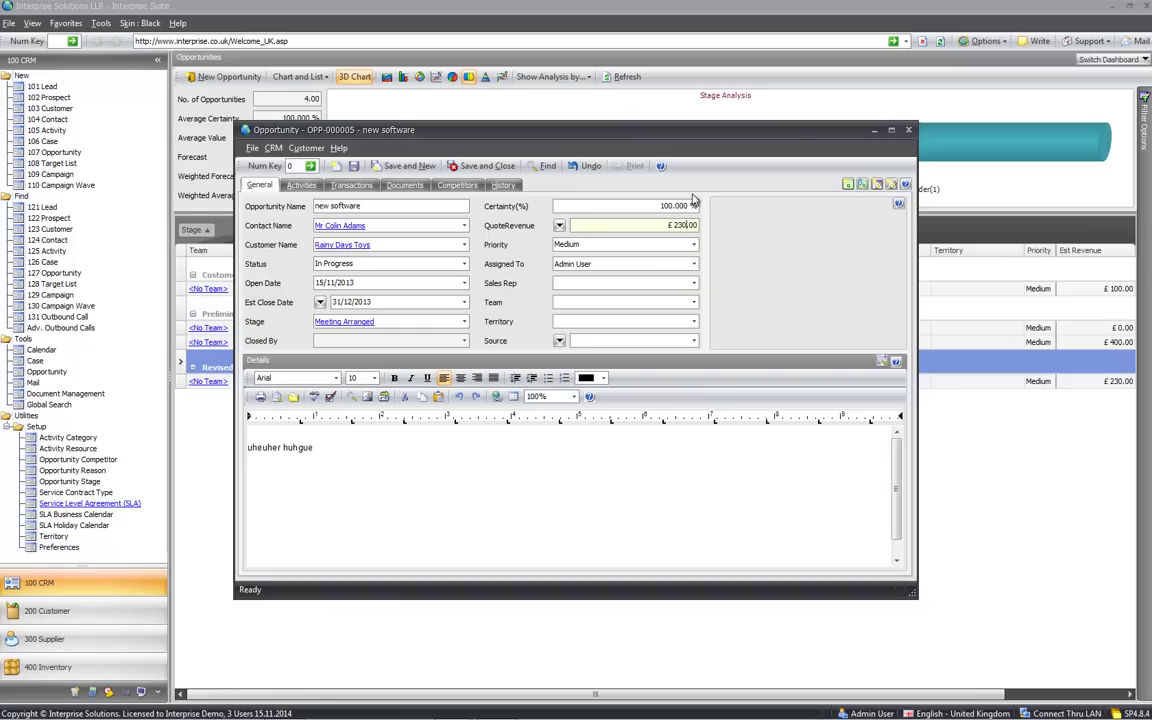
pyautogui.click(488, 167)
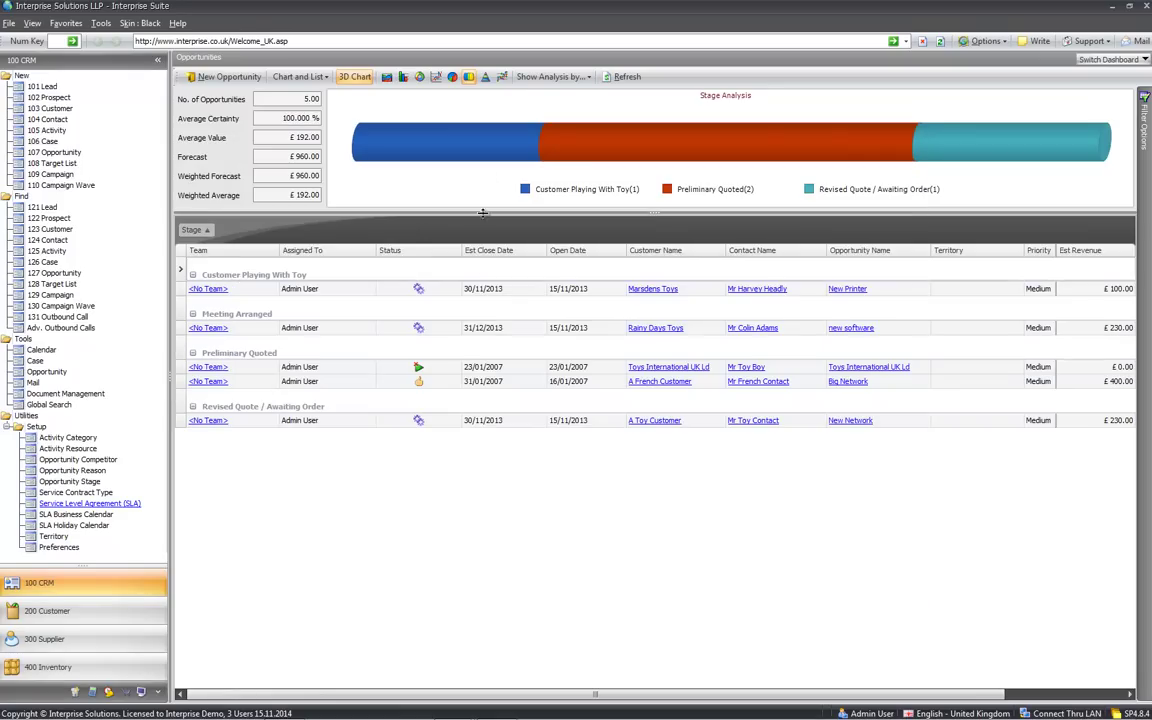
# Switch from the opportunities list to the Document Management dashboard
pyautogui.click(1086, 421)
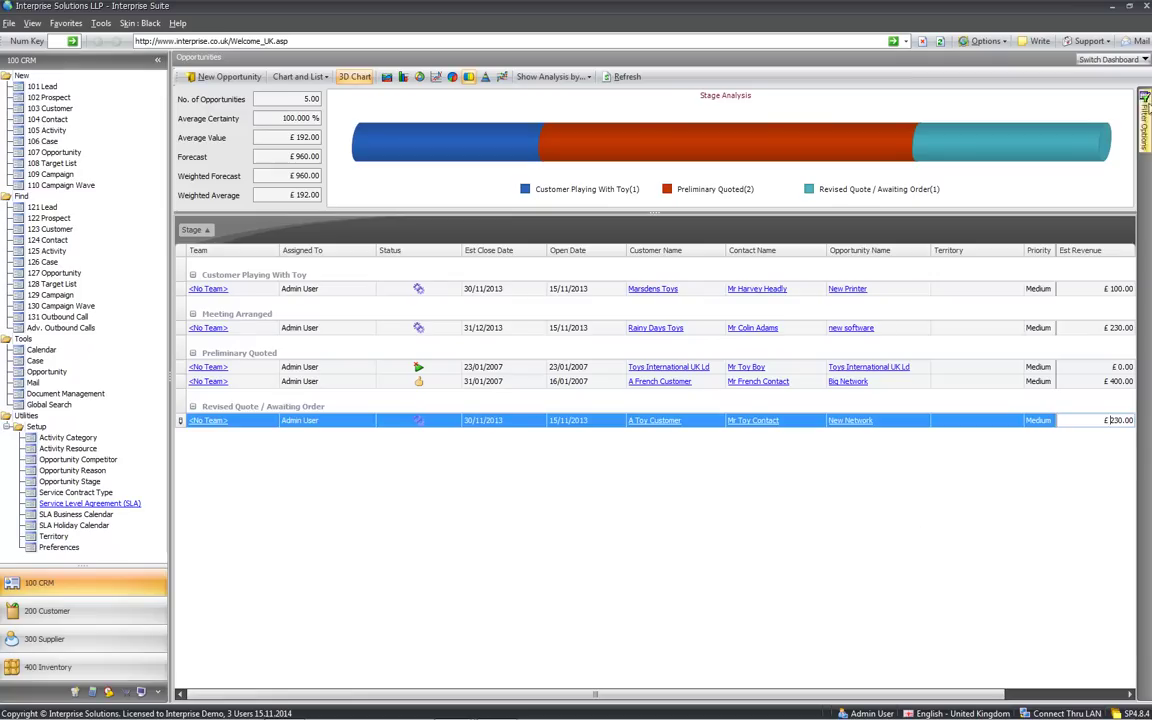
pyautogui.click(1093, 61)
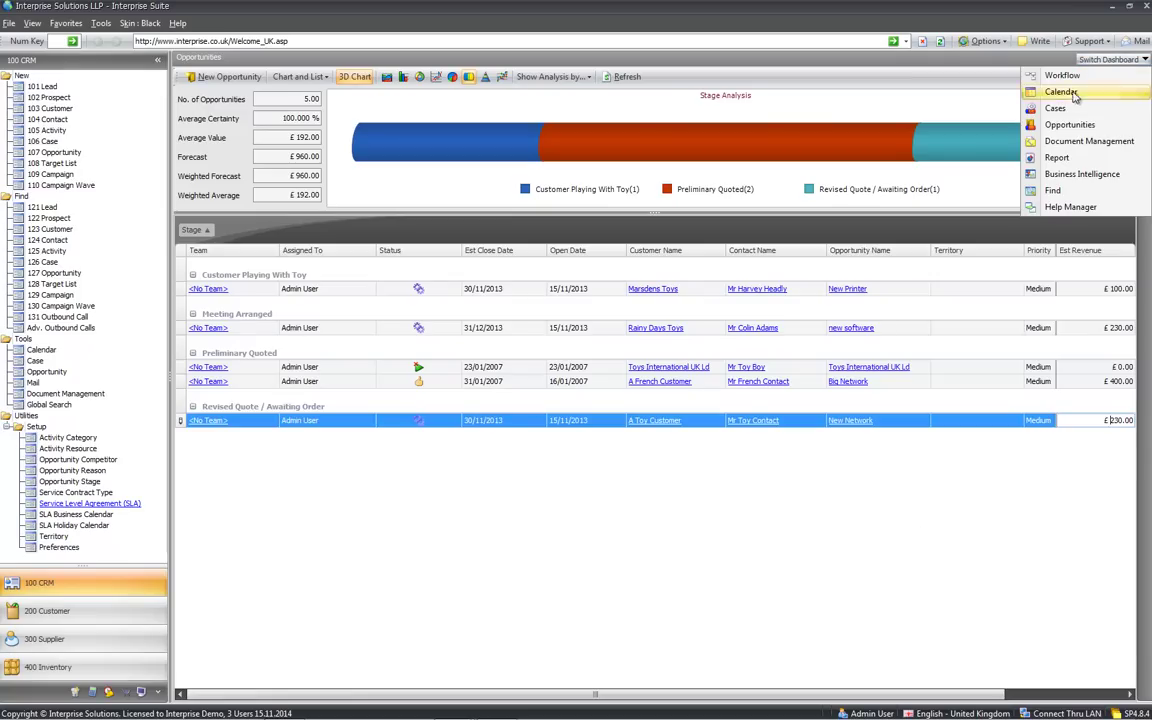
pyautogui.click(1057, 143)
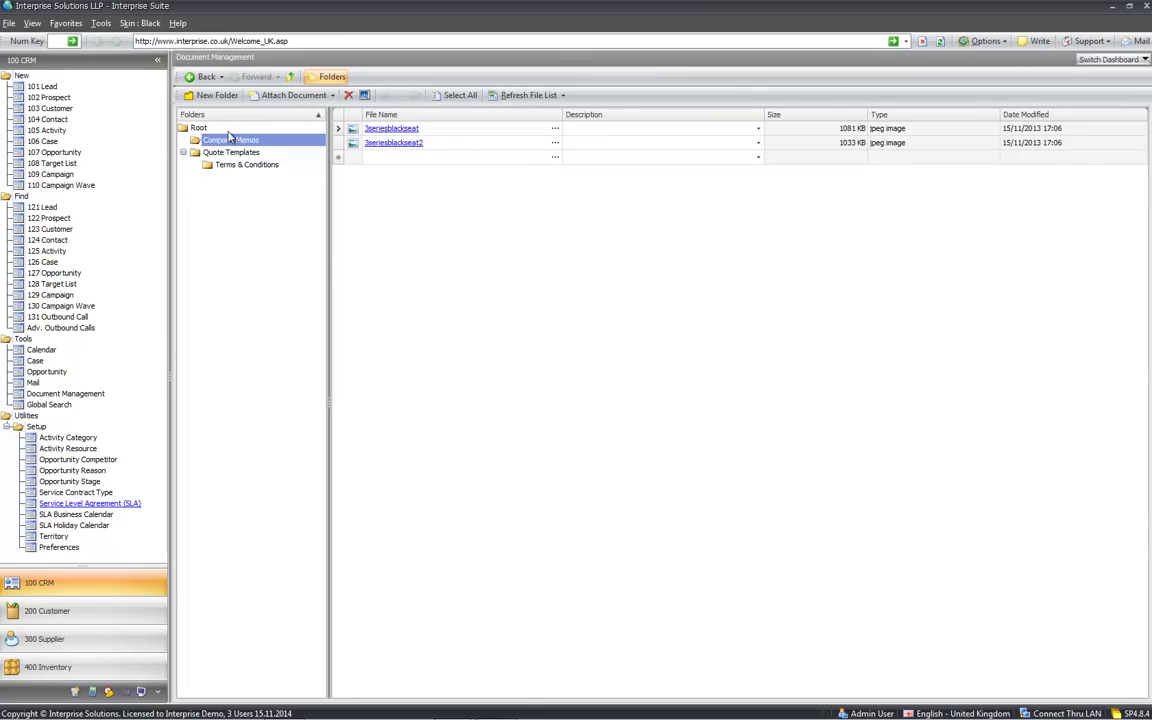
# Browse the Quote Templates, Terms & Conditions and Company Memos folders
pyautogui.click(226, 152)
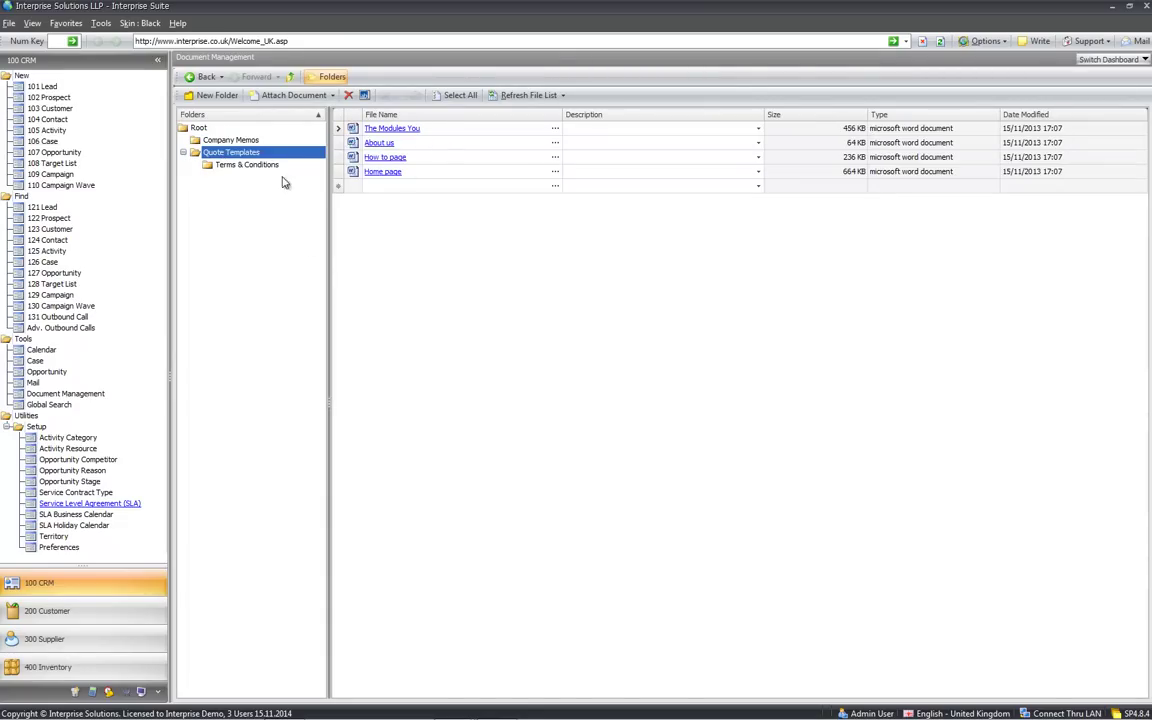
pyautogui.click(252, 165)
pyautogui.click(250, 153)
pyautogui.click(245, 141)
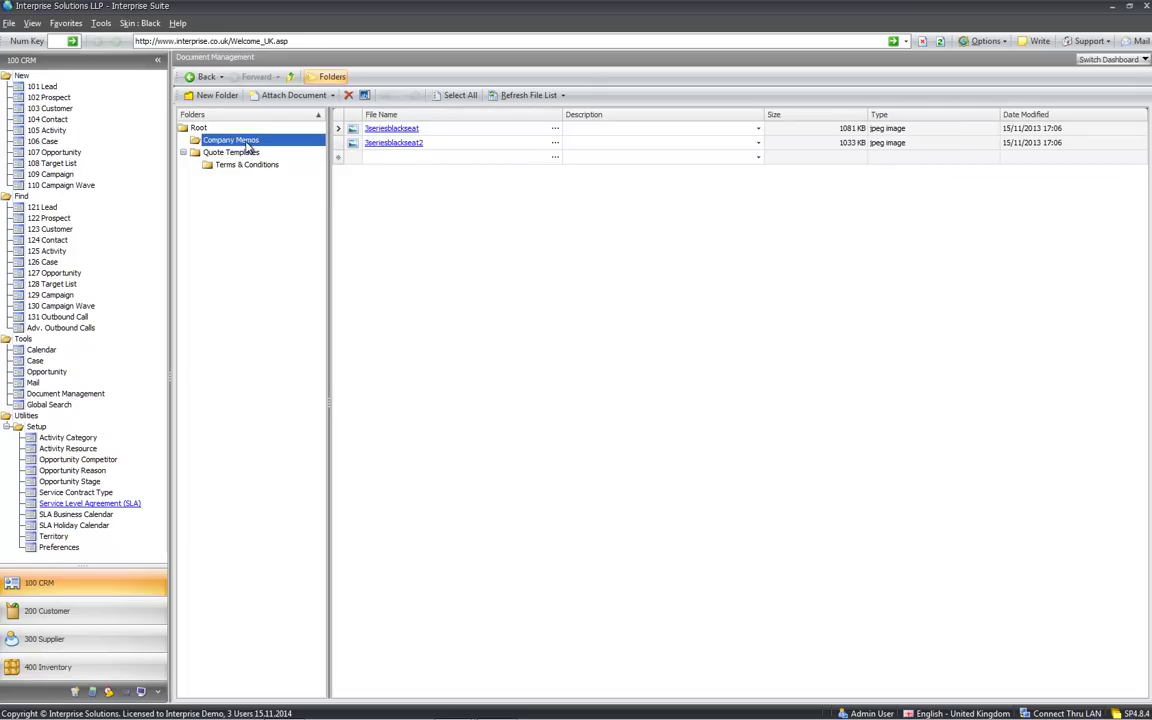
pyautogui.click(1090, 60)
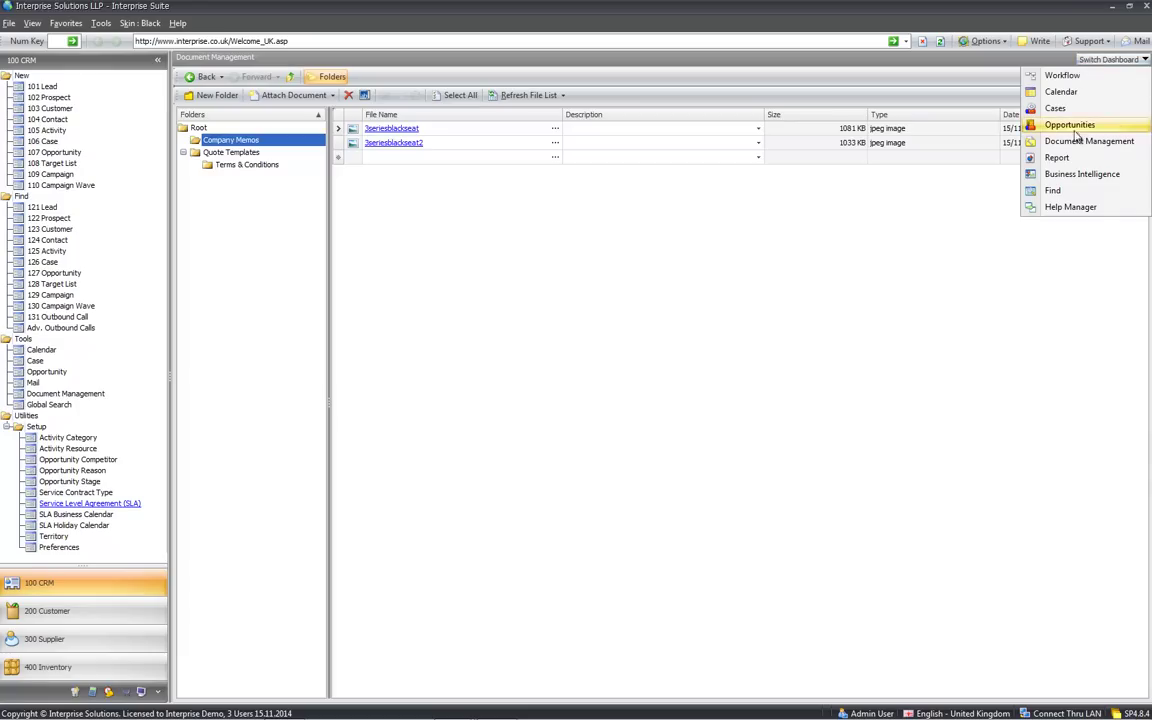
# View the Outstanding Cases by Due Date and Opportunities by Contact reports
pyautogui.click(1060, 159)
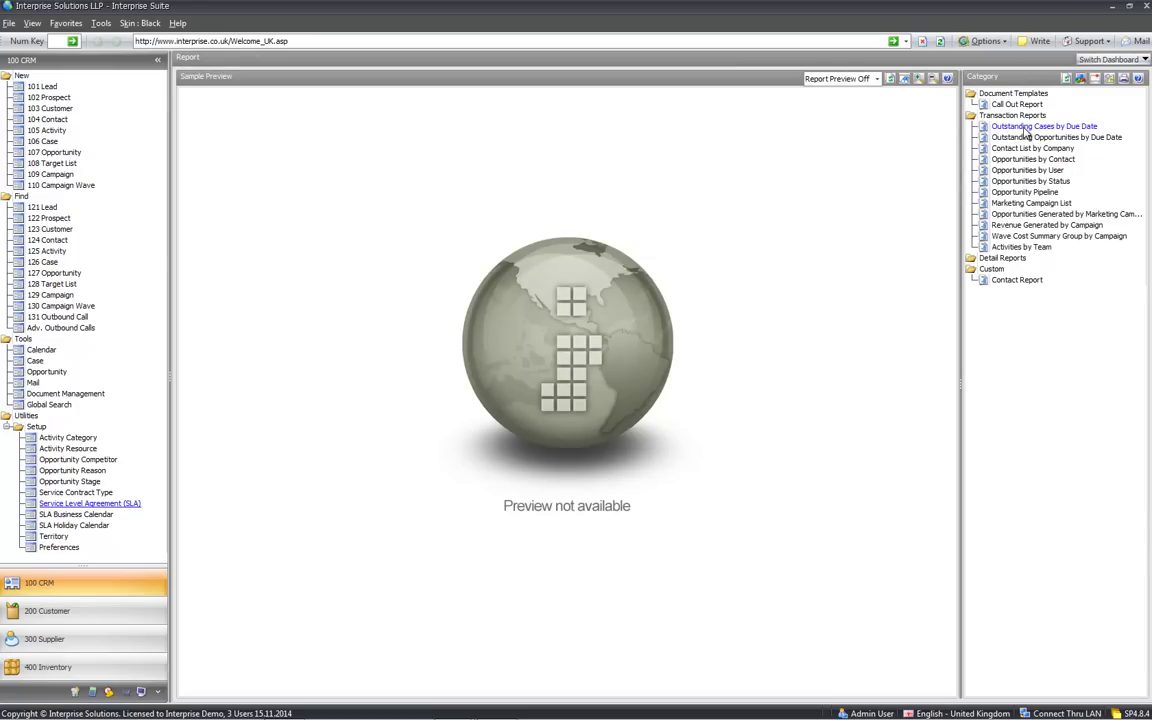
pyautogui.click(1025, 128)
pyautogui.click(1025, 161)
# Switch to the Calendar dashboard and set Group Calendar By to blank
pyautogui.click(1097, 60)
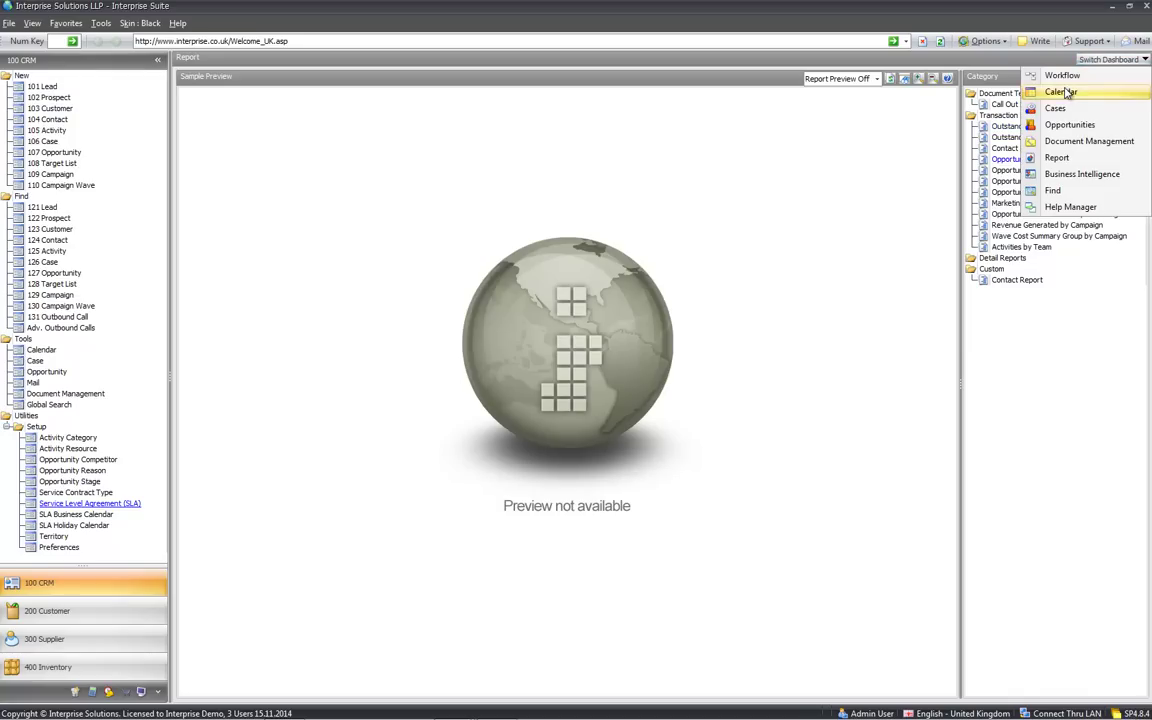
pyautogui.click(1060, 92)
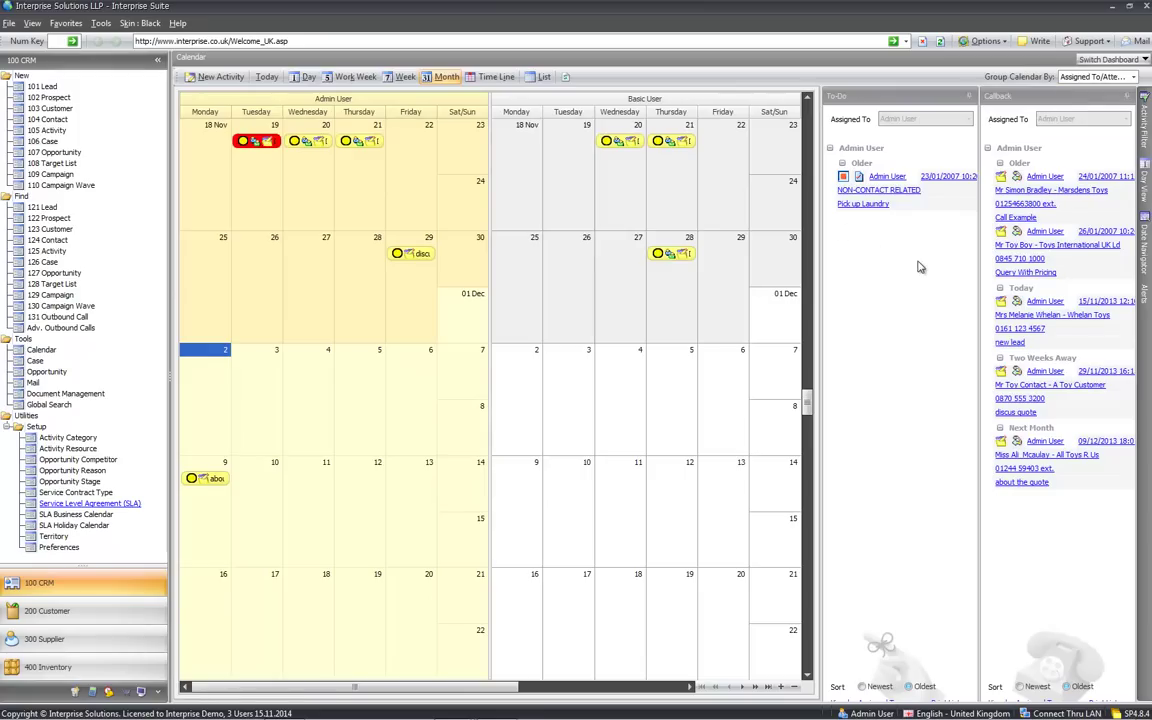
pyautogui.click(1100, 77)
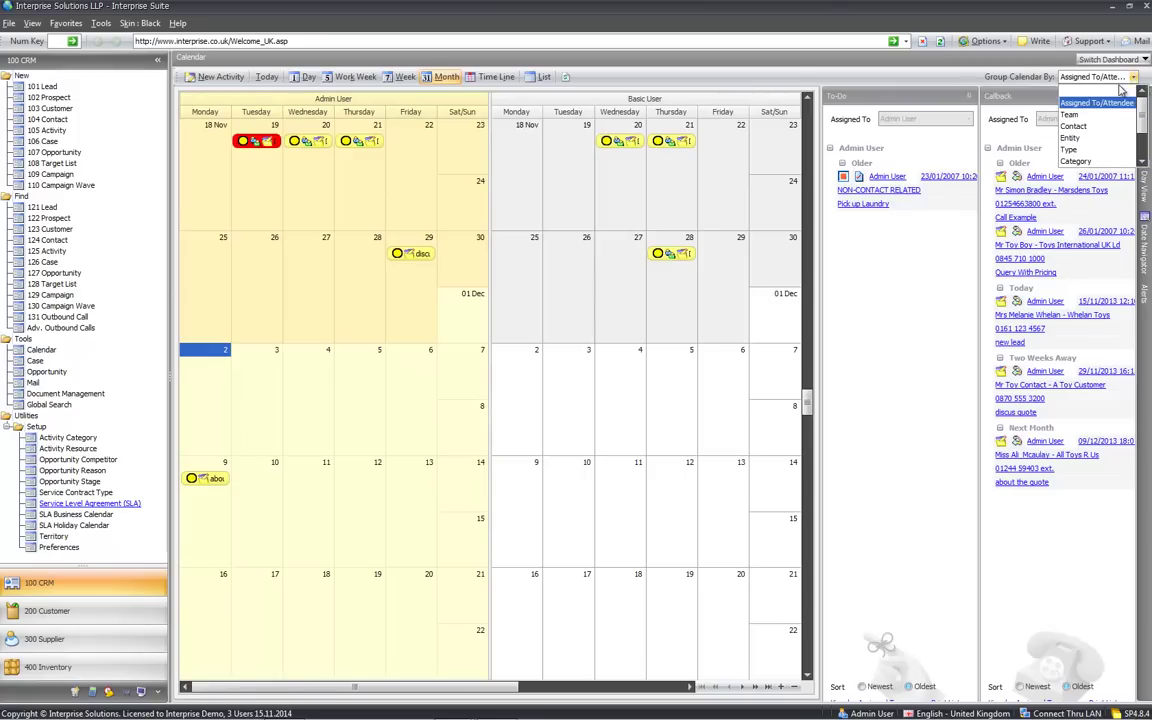
pyautogui.click(1100, 92)
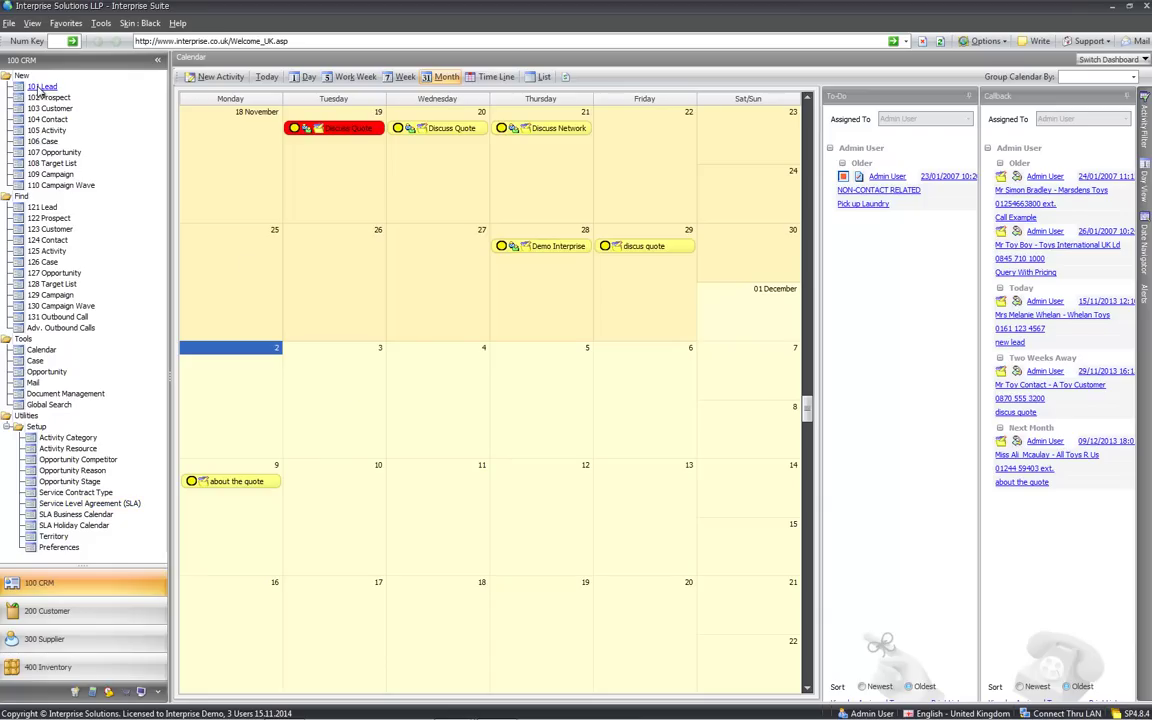
# Start a new lead named 'Fast Toys Ltd.' and enter the contact's name
pyautogui.click(35, 87)
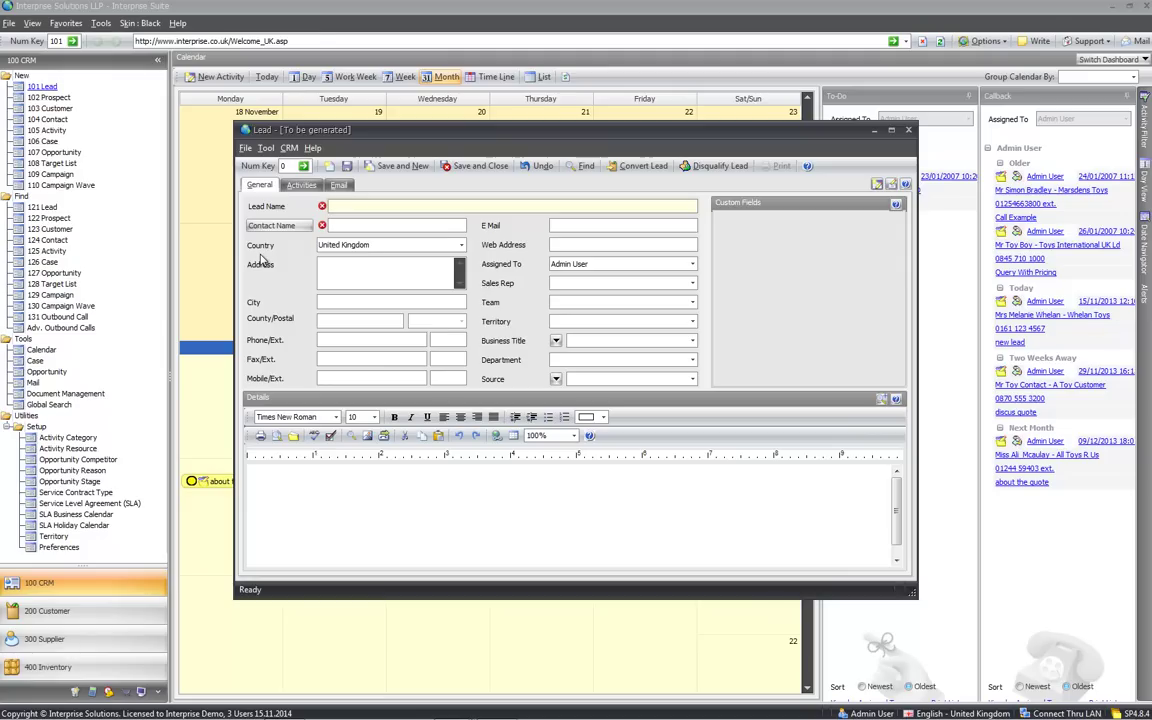
pyautogui.write('Fast Toys Ltd.')
pyautogui.press('Tab')
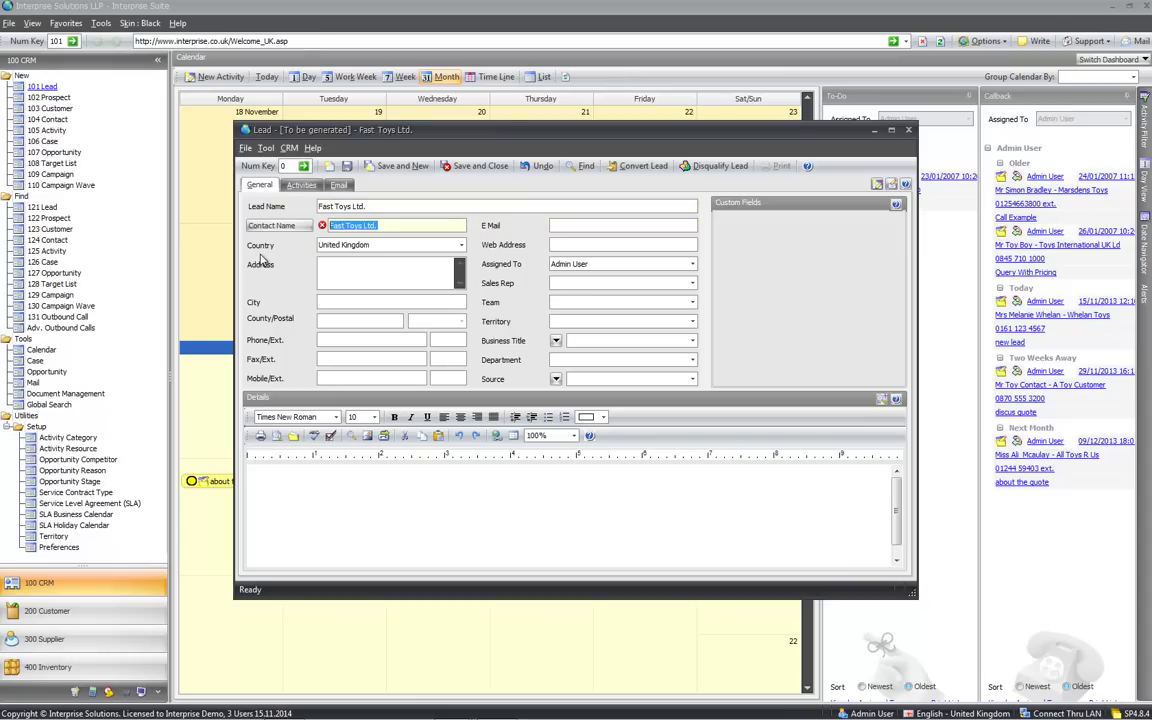
# Fill in the contact's phone number and e-mail address, then move to Details
pyautogui.press('Tab')
pyautogui.press('Tab')
pyautogui.press('Tab')
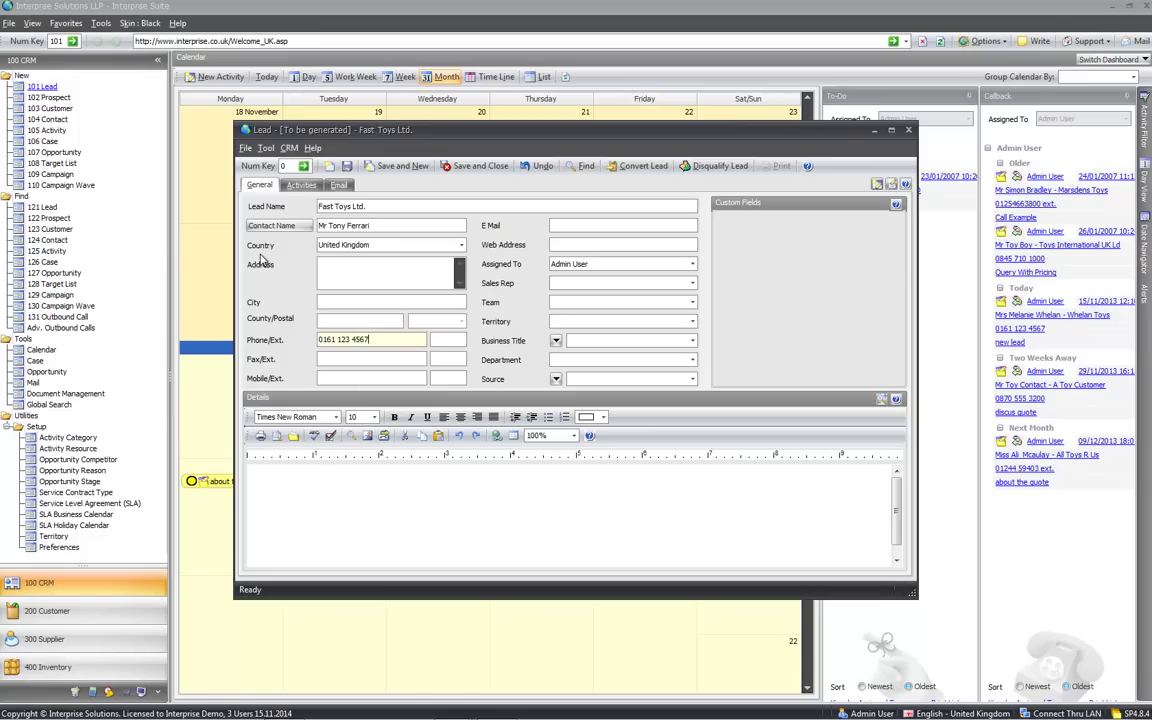
pyautogui.click(562, 229)
pyautogui.click(383, 505)
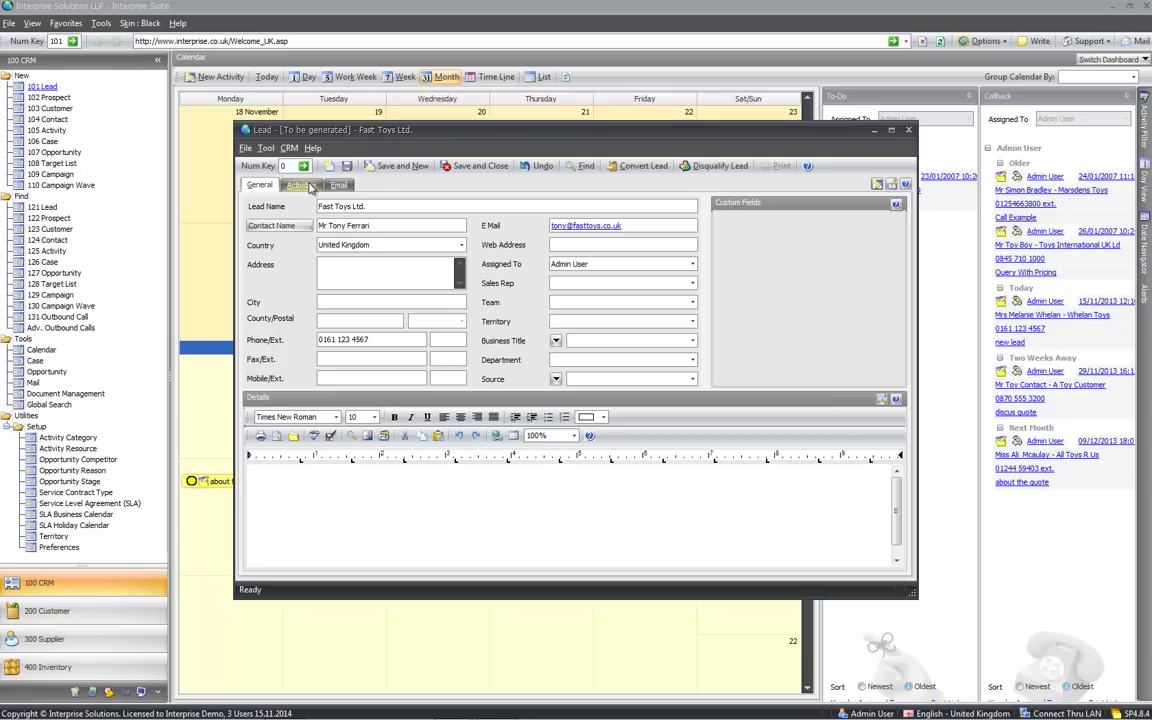
# Start a new activity from the lead's Activities tab, saving the lead
pyautogui.click(305, 186)
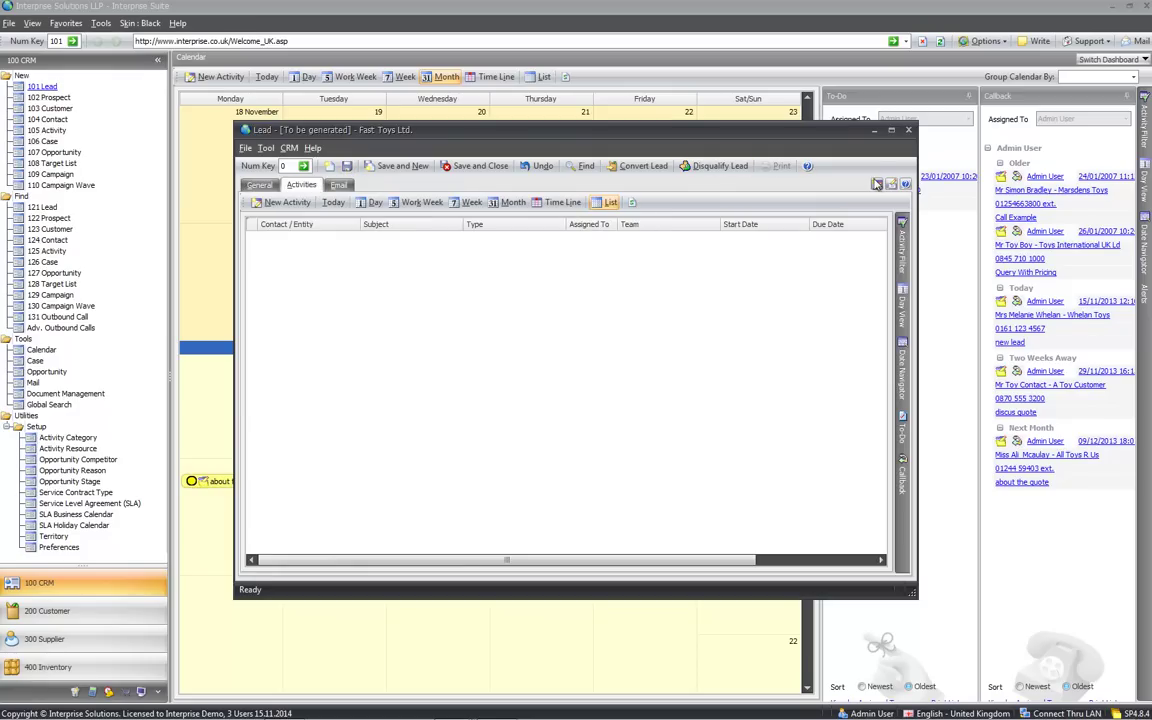
pyautogui.click(878, 185)
pyautogui.click(588, 490)
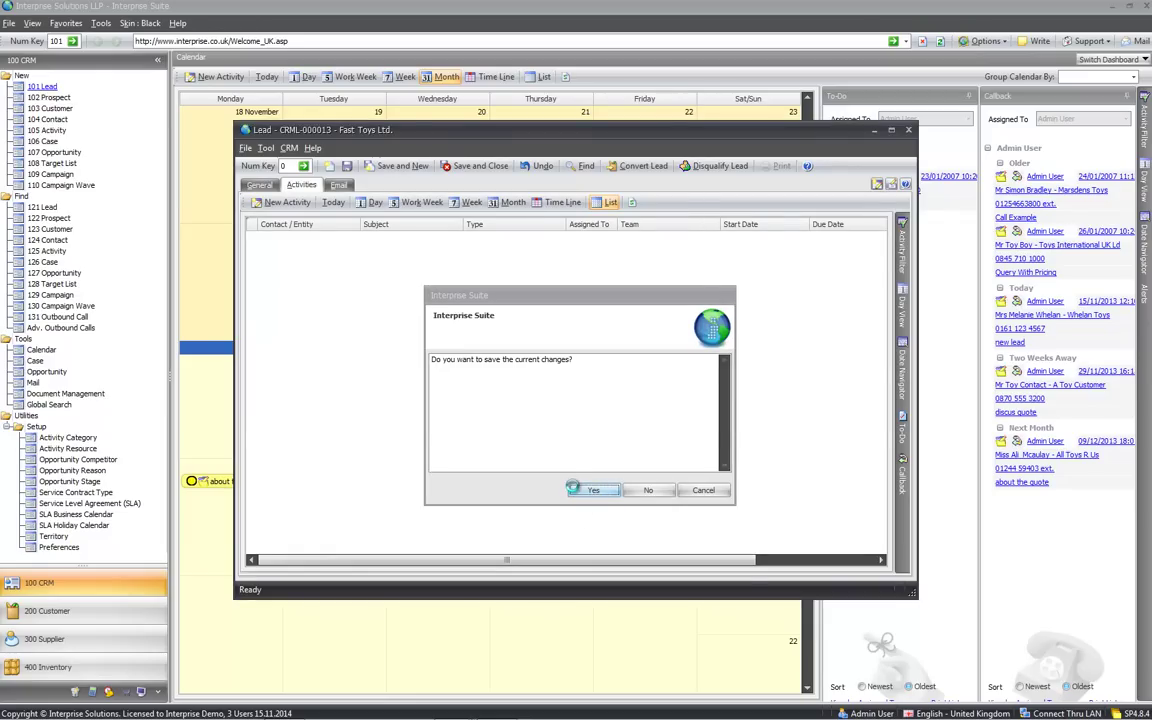
pyautogui.click(588, 490)
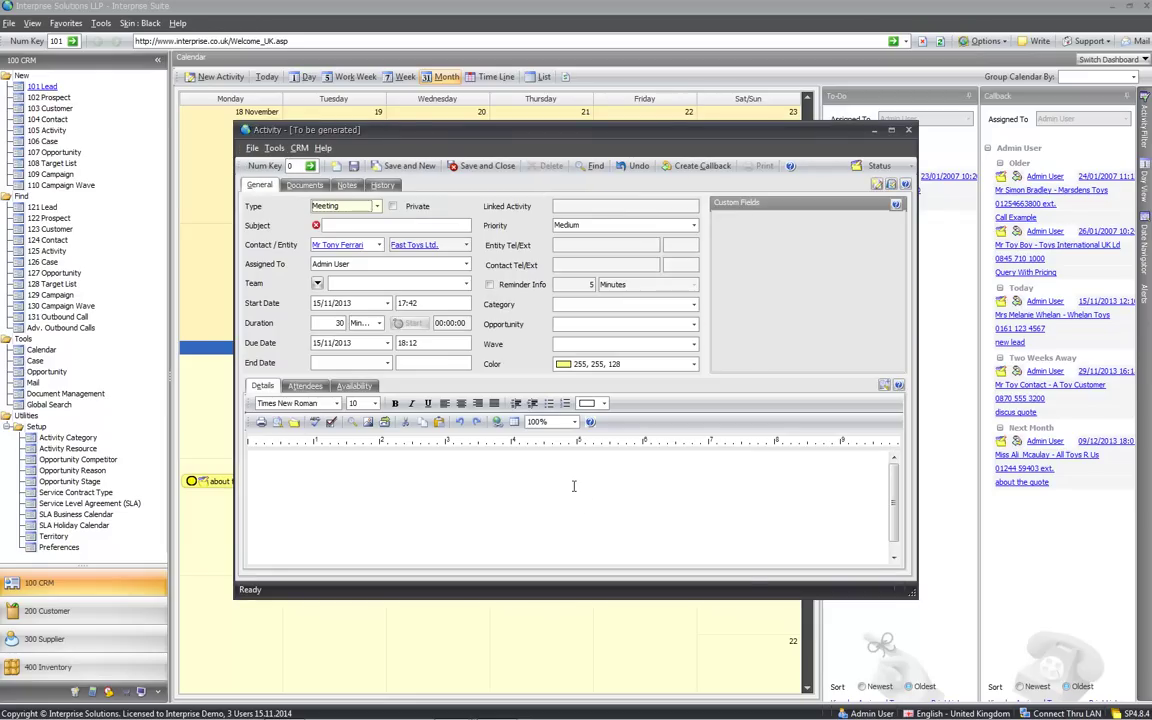
# Save a Call activity titled 'about call on in', then save and close the lead
pyautogui.click(380, 206)
pyautogui.click(340, 254)
pyautogui.click(357, 227)
pyautogui.write('about call on in')
pyautogui.click(487, 166)
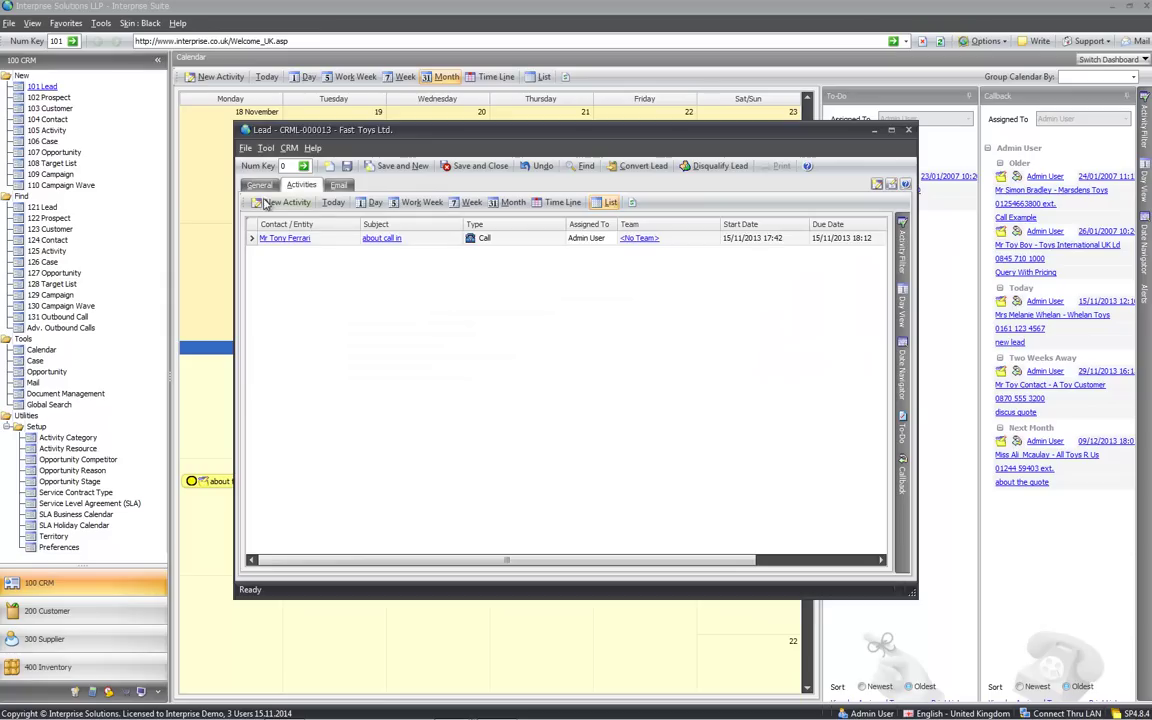
pyautogui.click(258, 186)
pyautogui.click(472, 166)
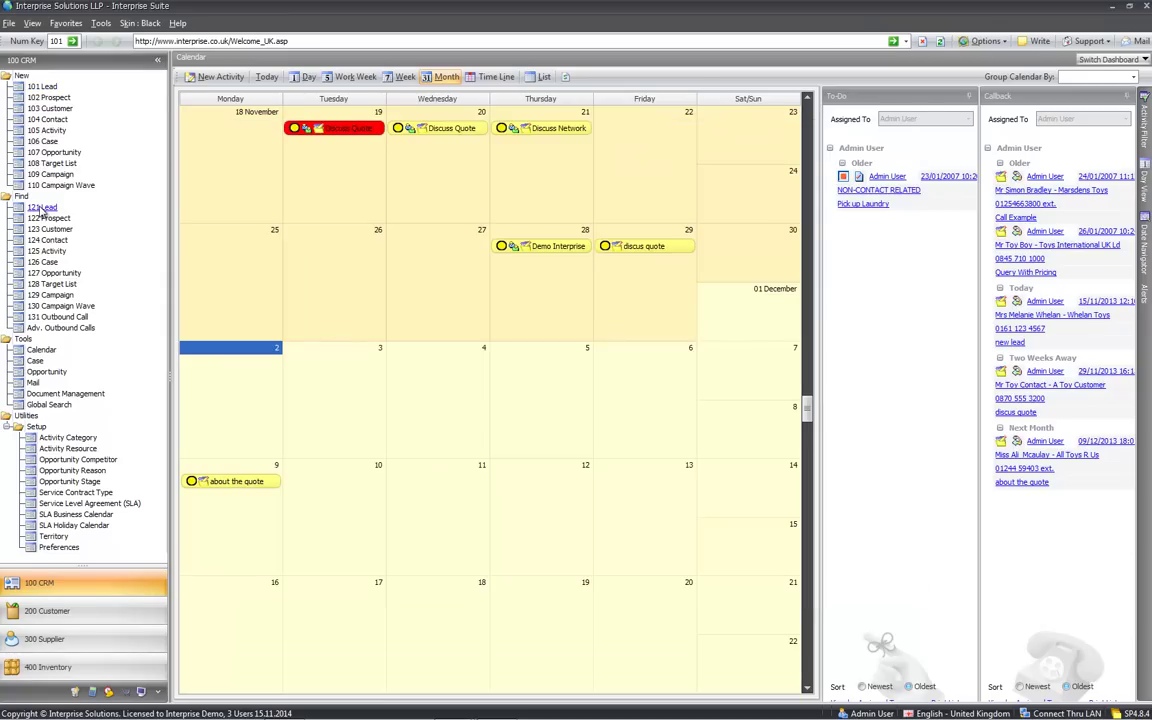
# Open the Fast Toys Ltd. lead from the 121 Lead list
pyautogui.click(42, 208)
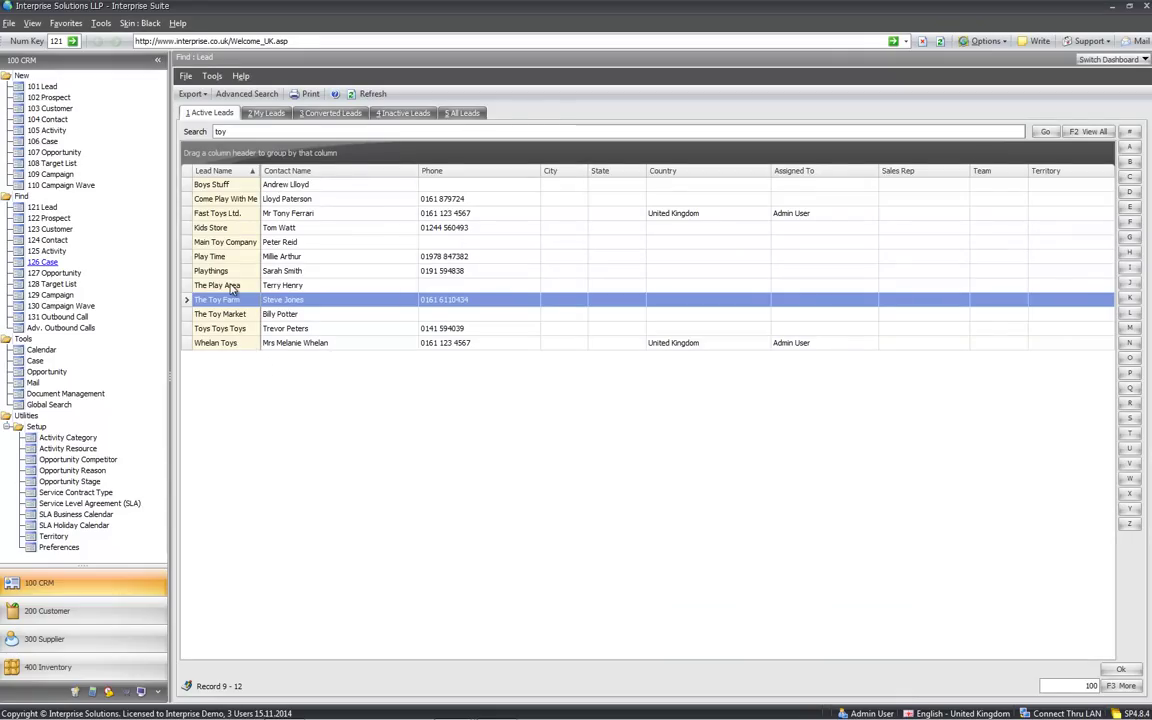
pyautogui.click(239, 215)
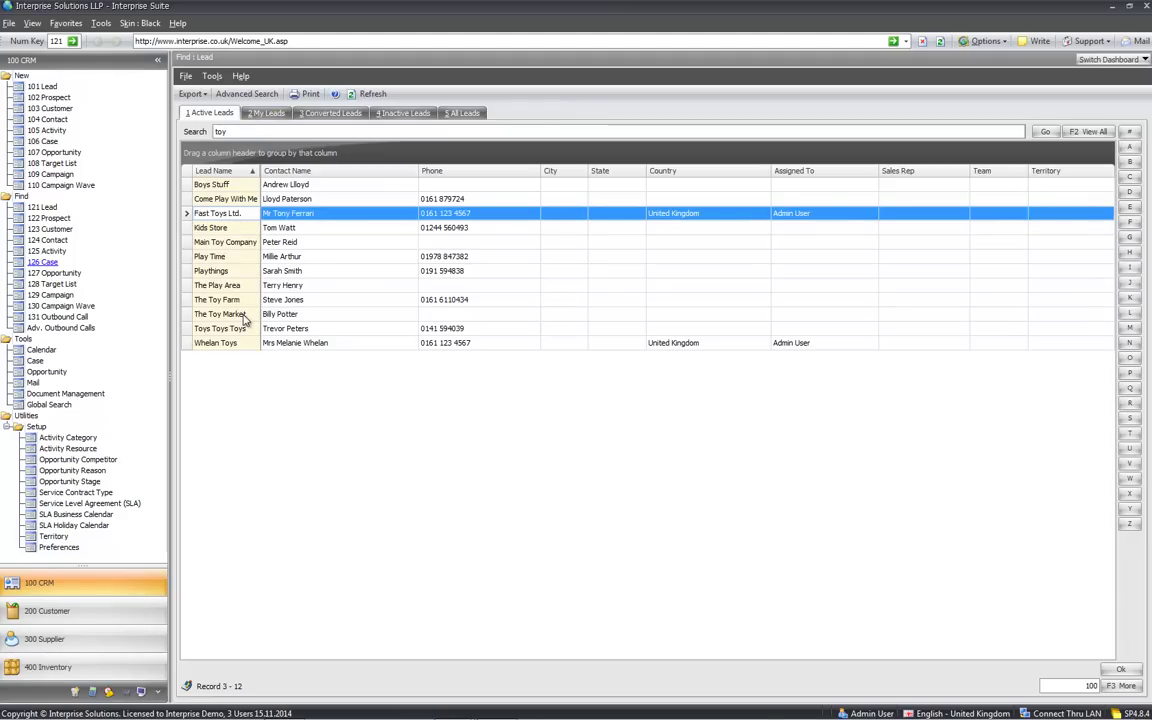
pyautogui.click(232, 216)
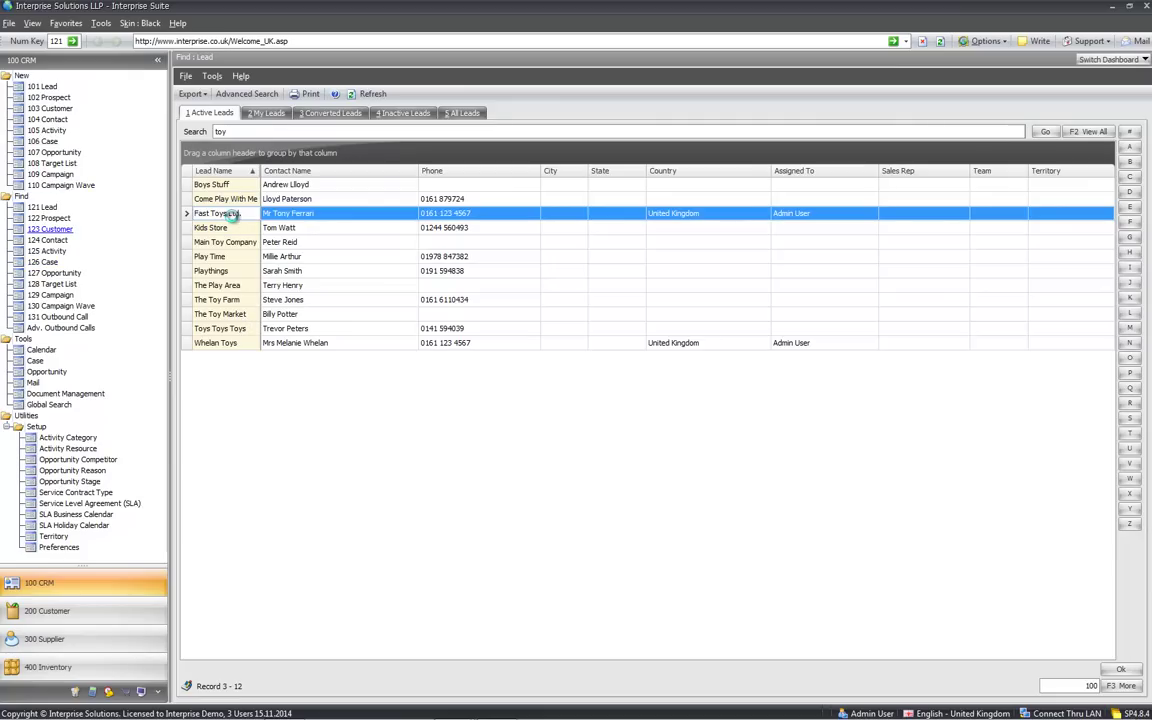
pyautogui.doubleClick(232, 215)
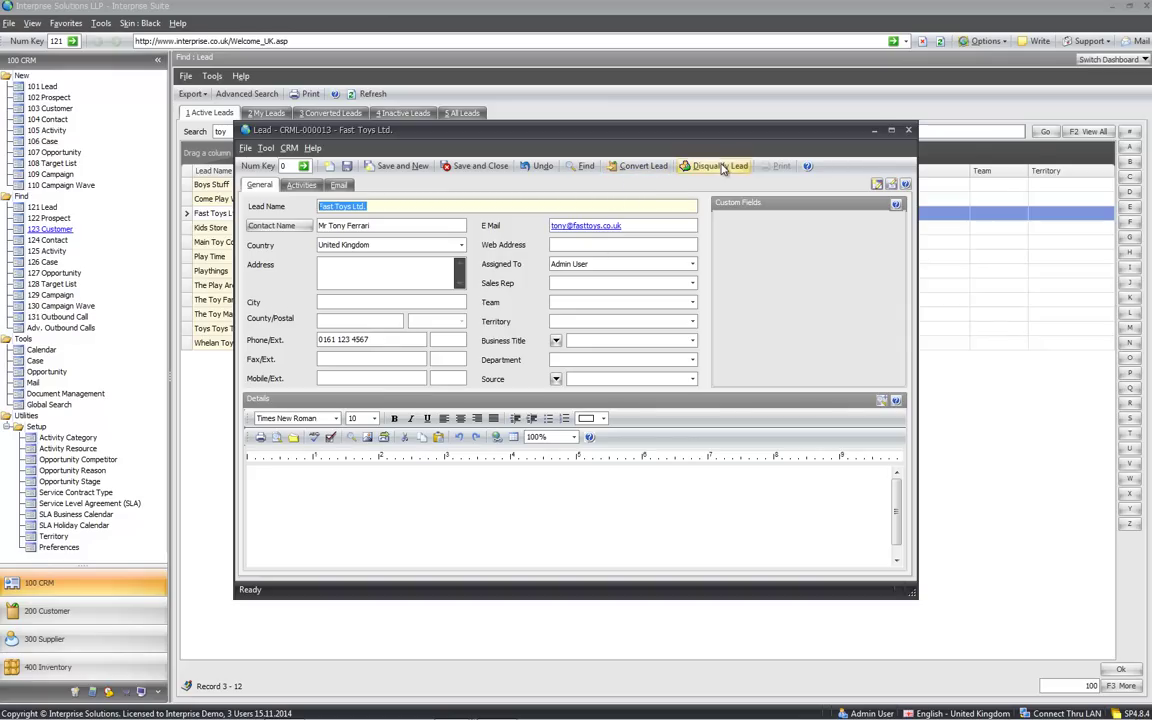
# Convert the Fast Toys Ltd. lead into a prospect
pyautogui.click(643, 167)
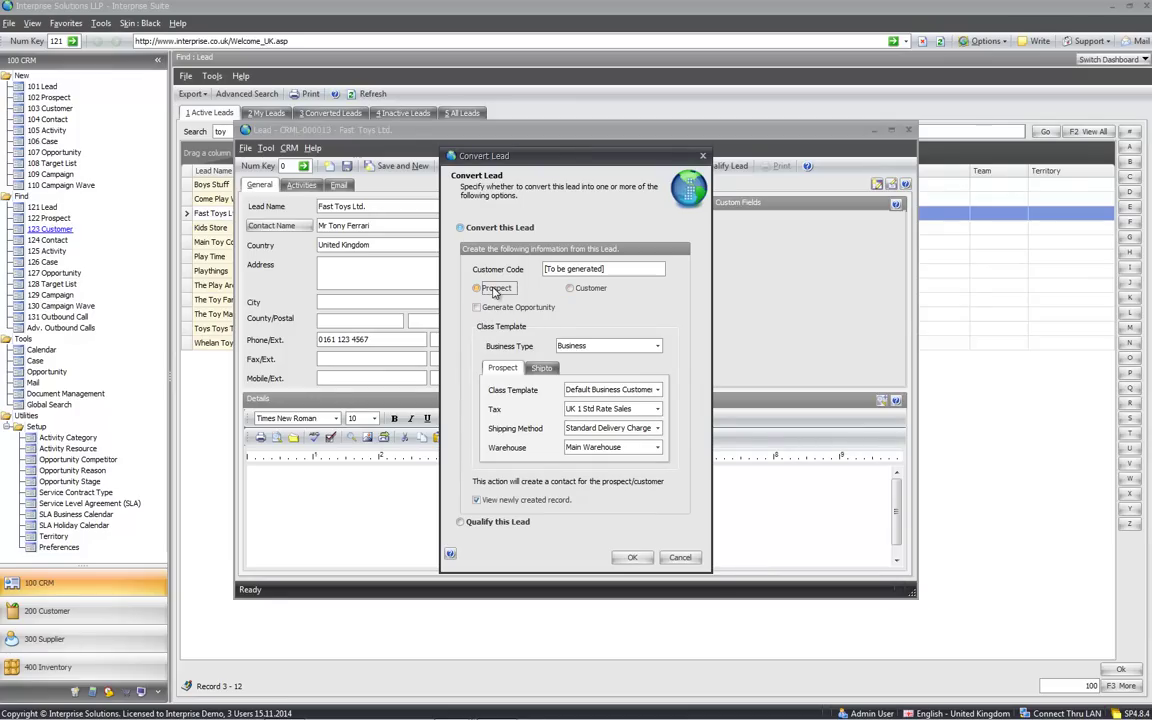
pyautogui.click(630, 558)
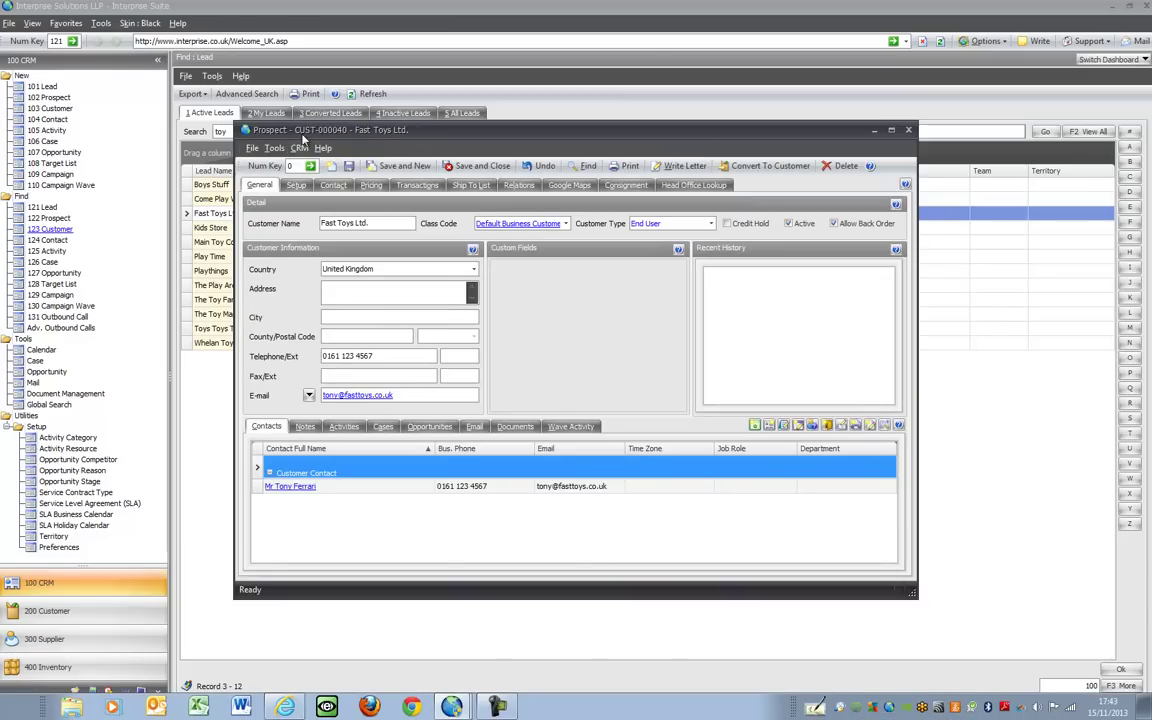
pyautogui.moveTo(360, 130); pyautogui.dragTo(398, 133)
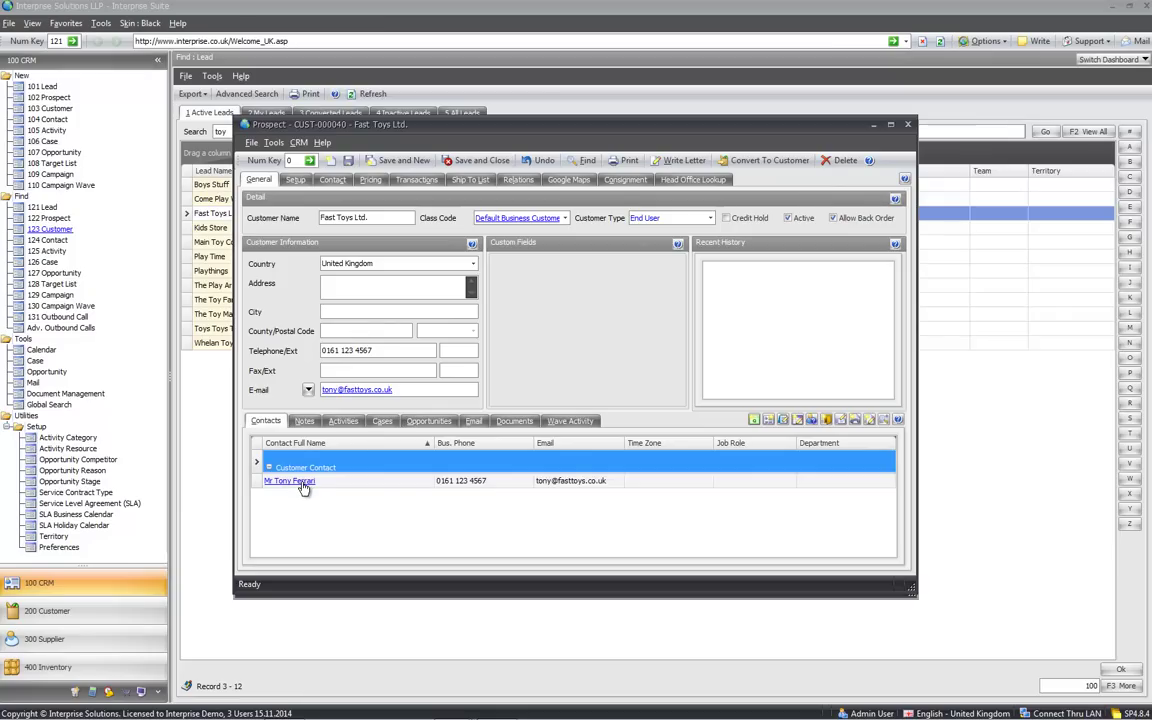
# Review the prospect's Notes, Activities, Contacts and Cases tabs
pyautogui.click(304, 421)
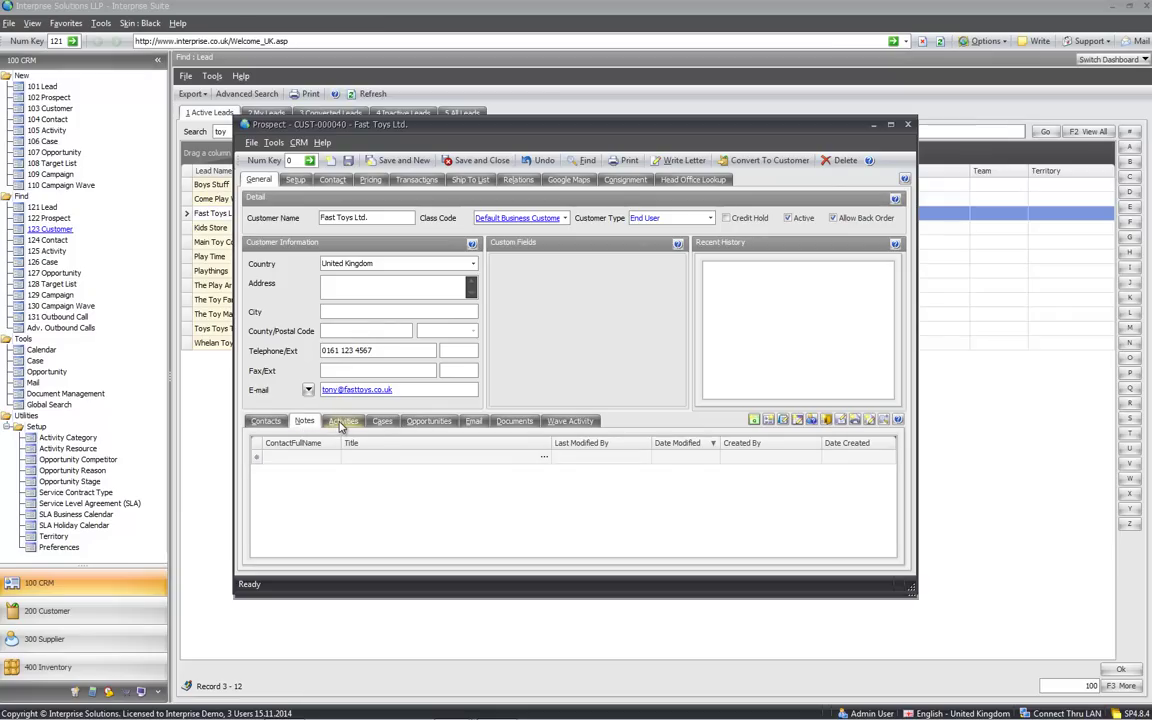
pyautogui.click(340, 422)
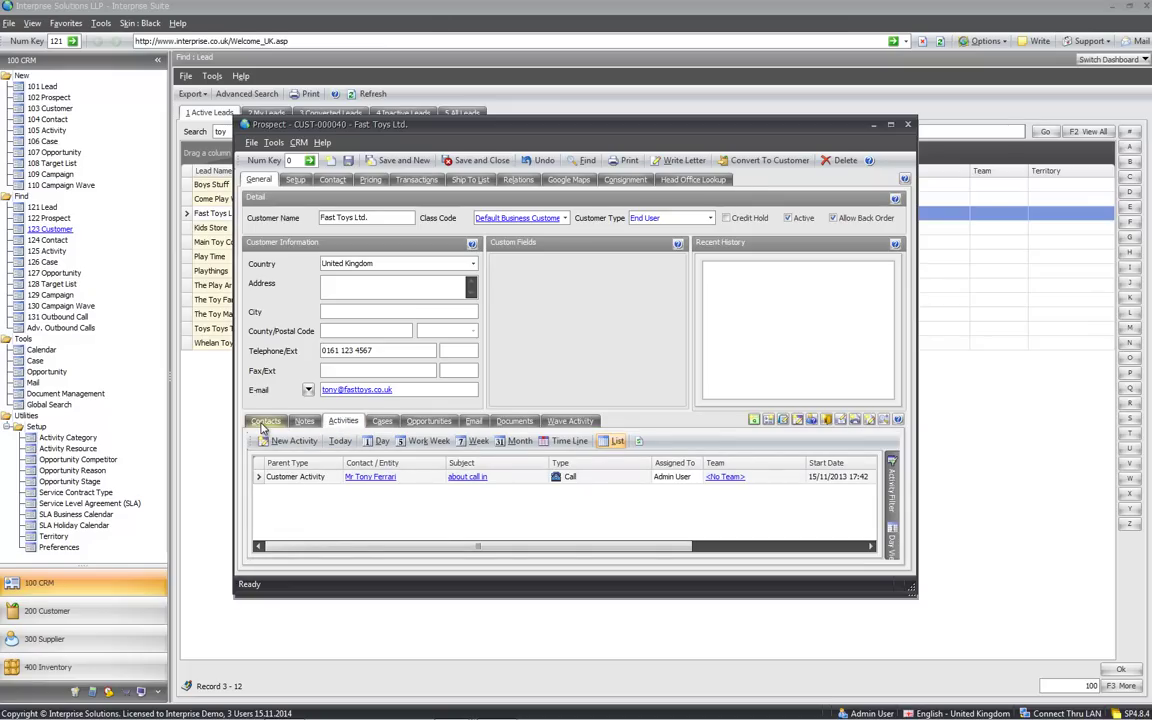
pyautogui.click(264, 421)
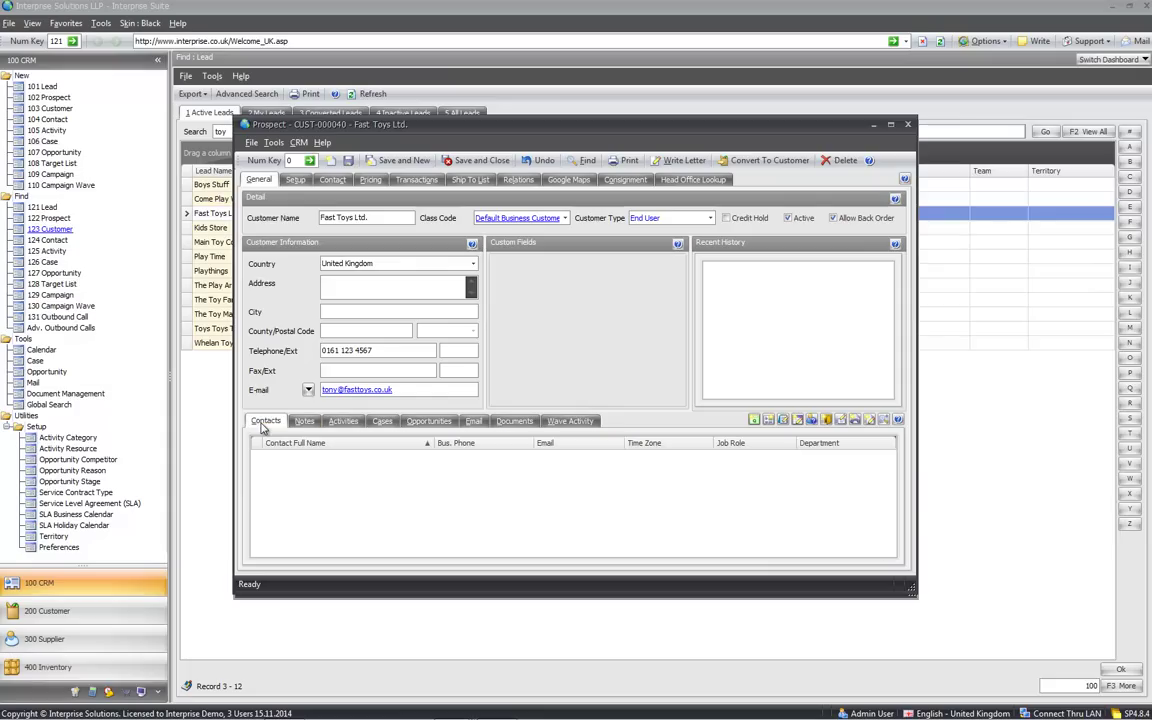
pyautogui.click(379, 424)
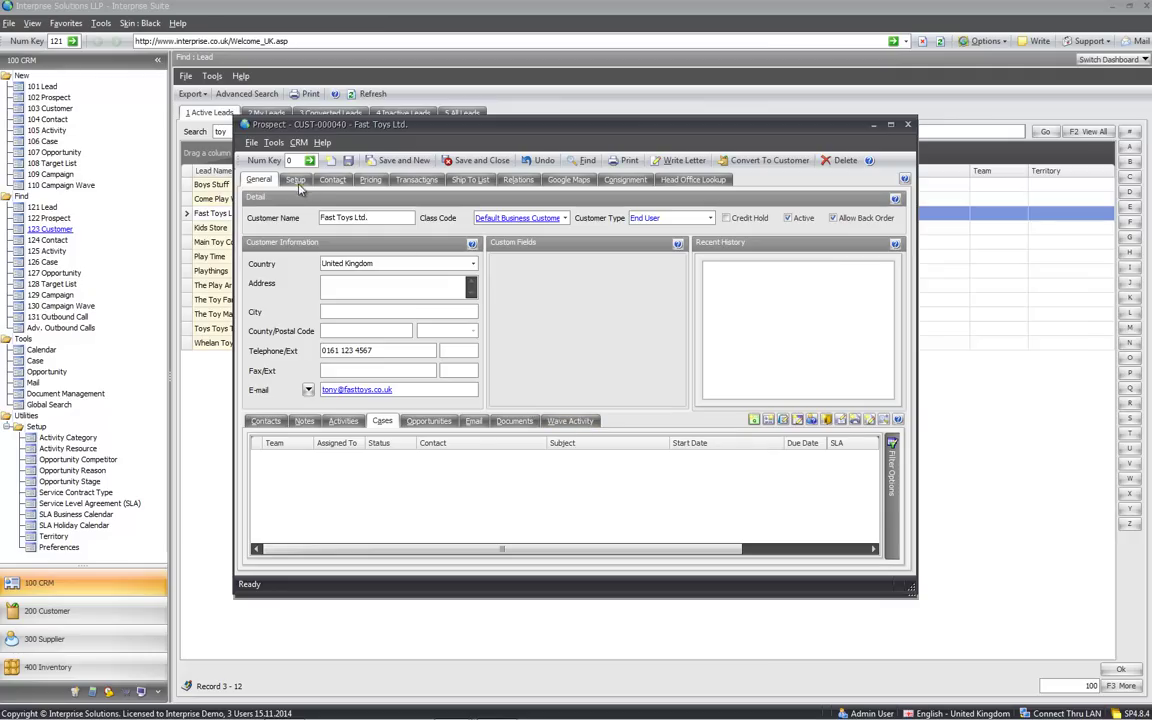
# Save the prospect, then reopen Fast Toys Ltd. from a 'toy' prospect search
pyautogui.click(497, 163)
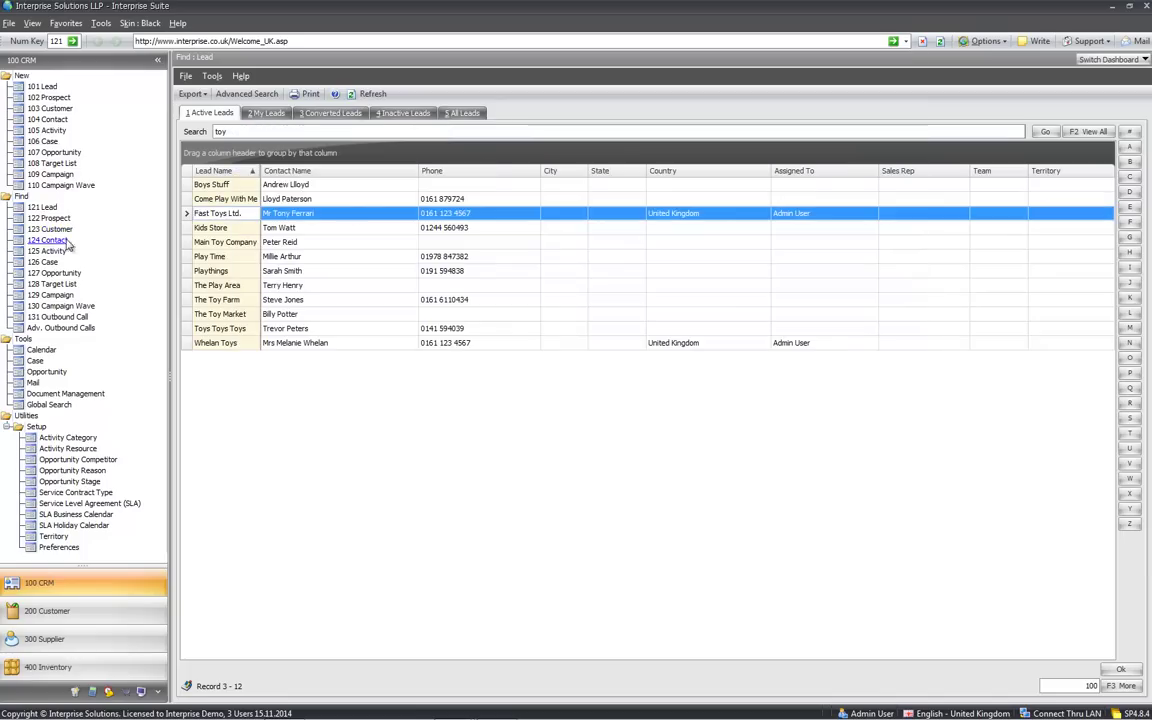
pyautogui.click(46, 218)
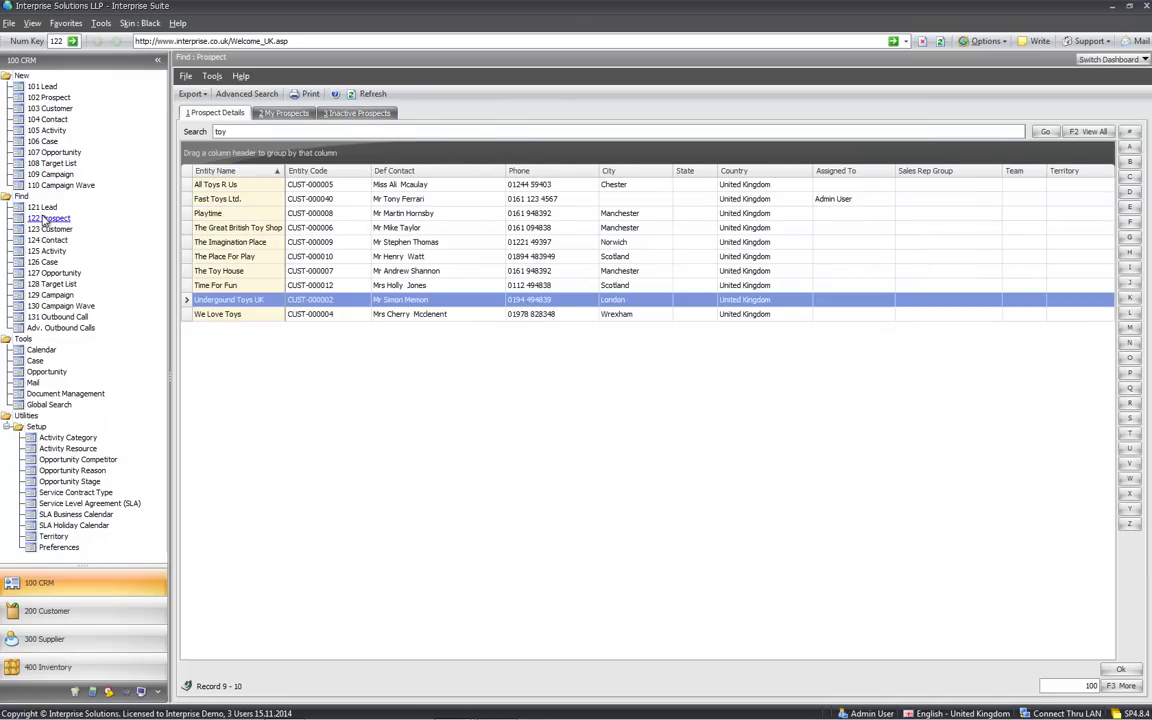
pyautogui.click(230, 200)
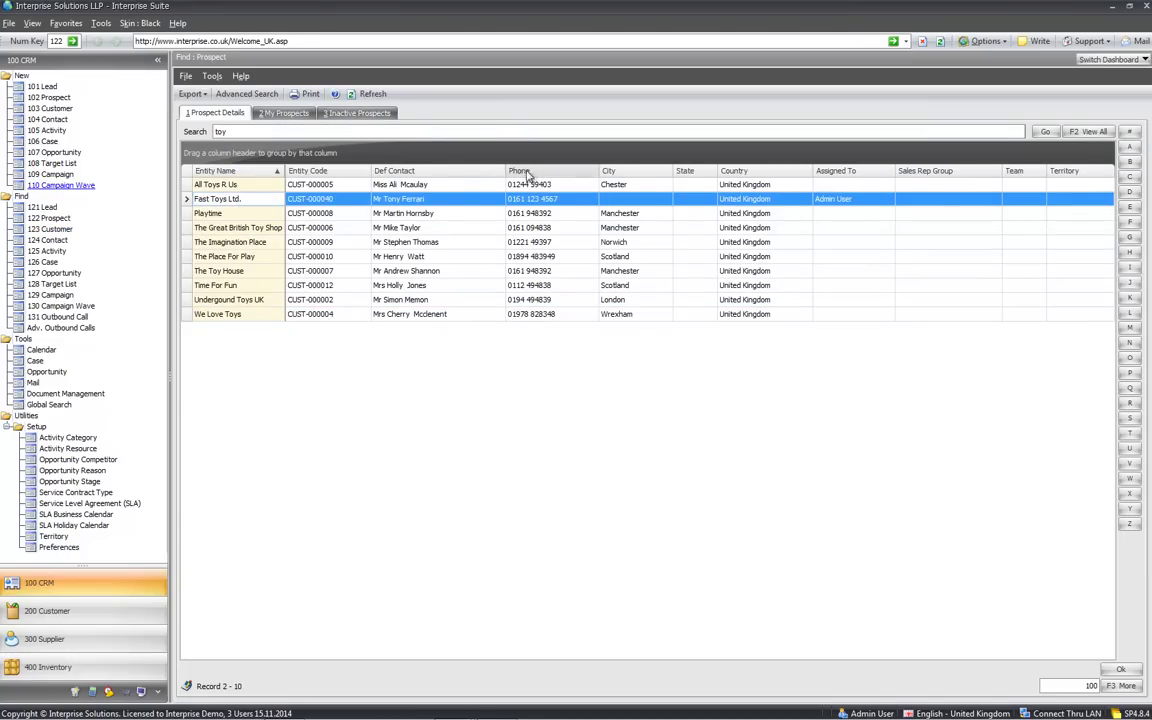
pyautogui.click(379, 131)
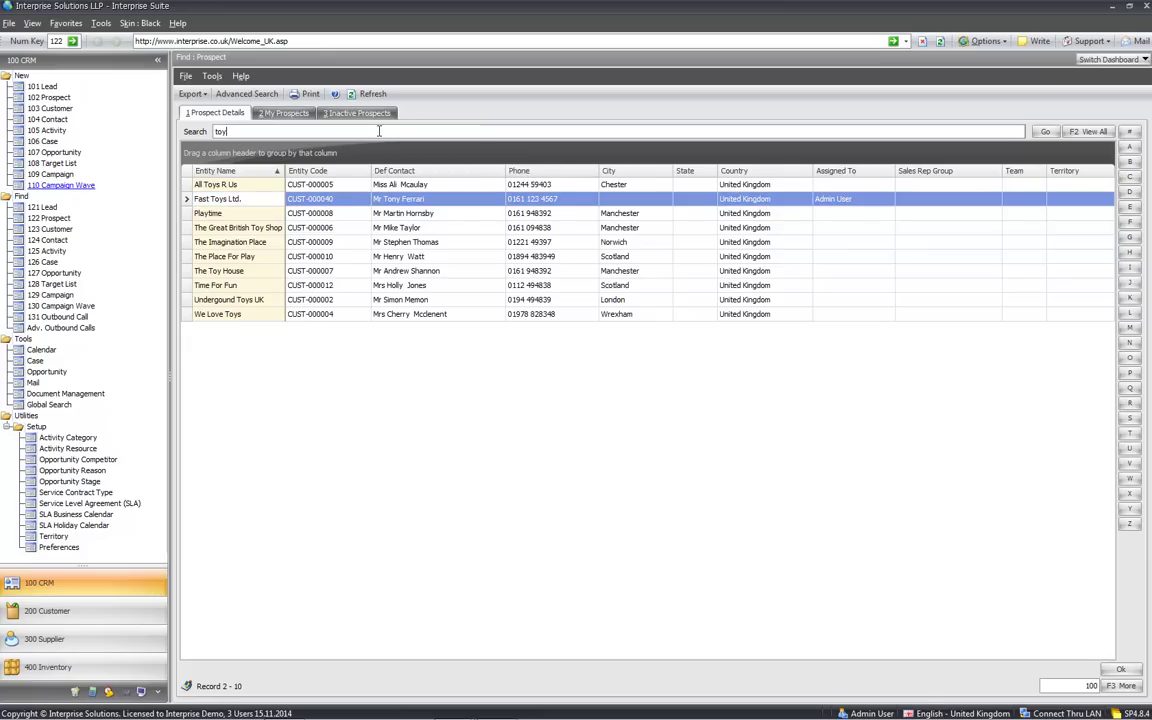
pyautogui.press('Return')
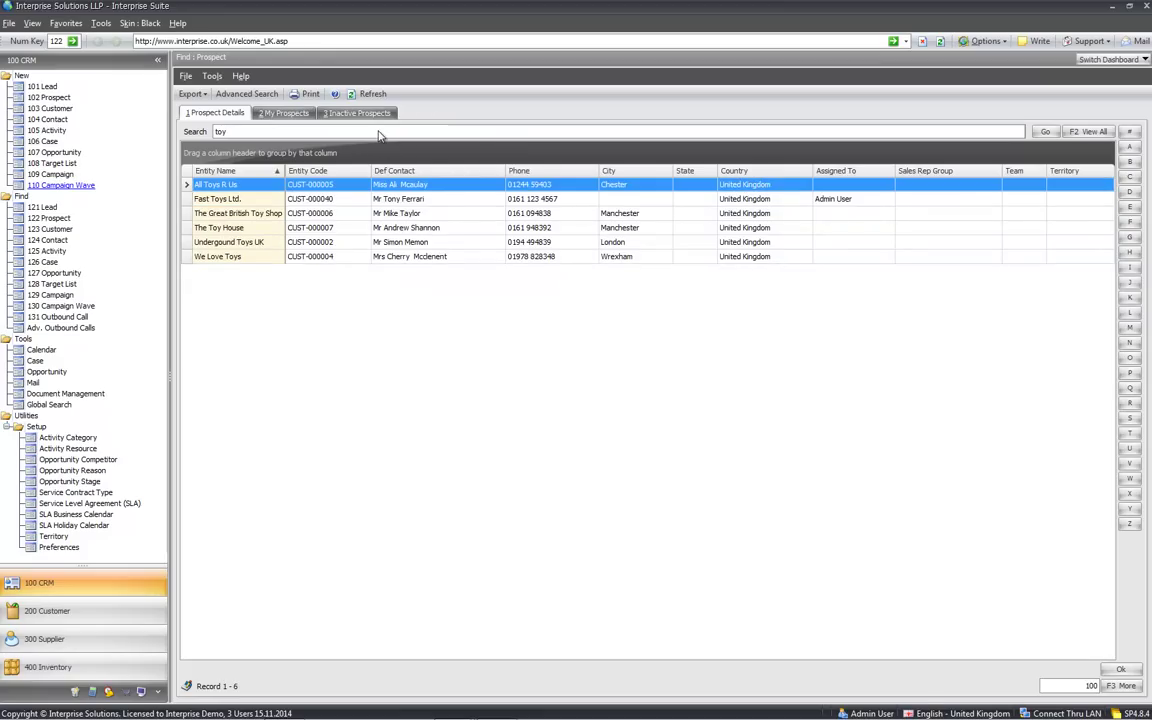
pyautogui.click(224, 201)
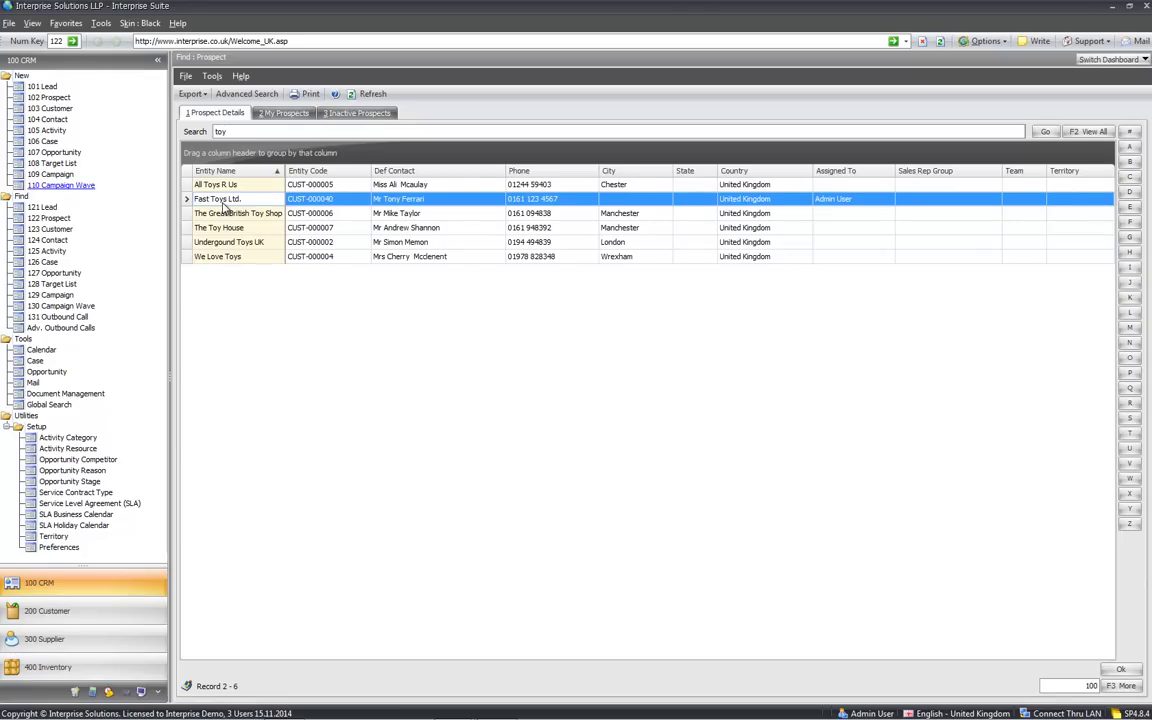
pyautogui.click(225, 200)
pyautogui.doubleClick(225, 200)
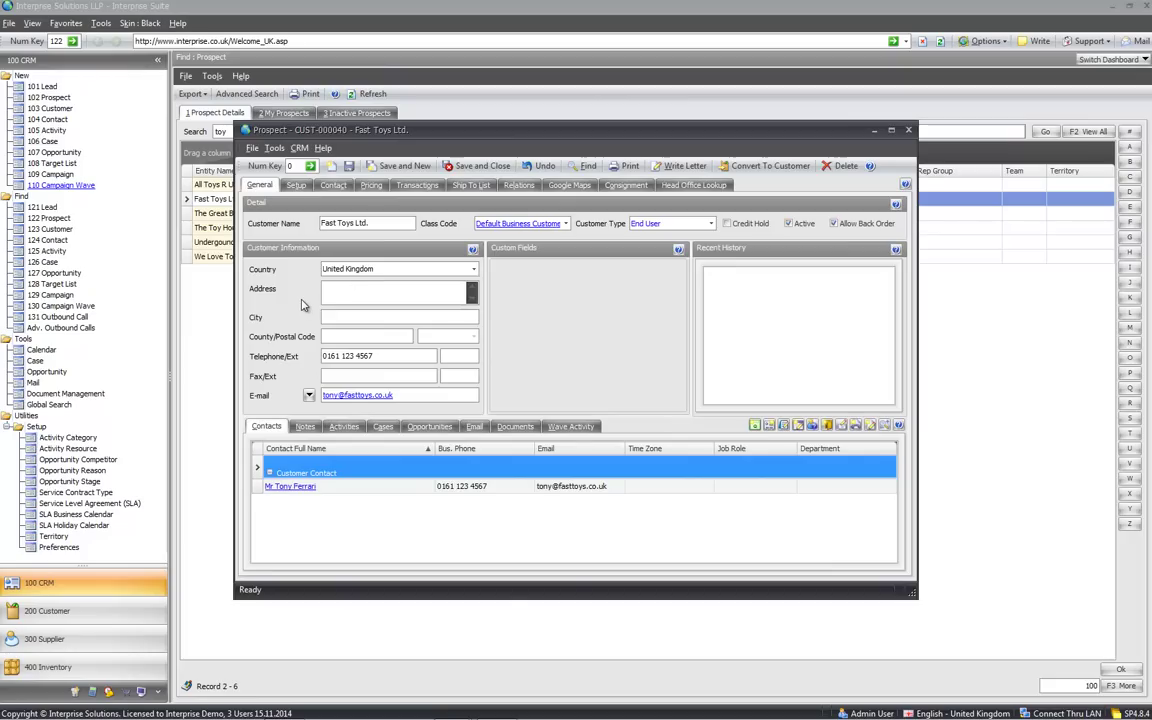
# Convert the prospect to customer CUST-000040 and close the customer record
pyautogui.click(755, 167)
pyautogui.click(650, 489)
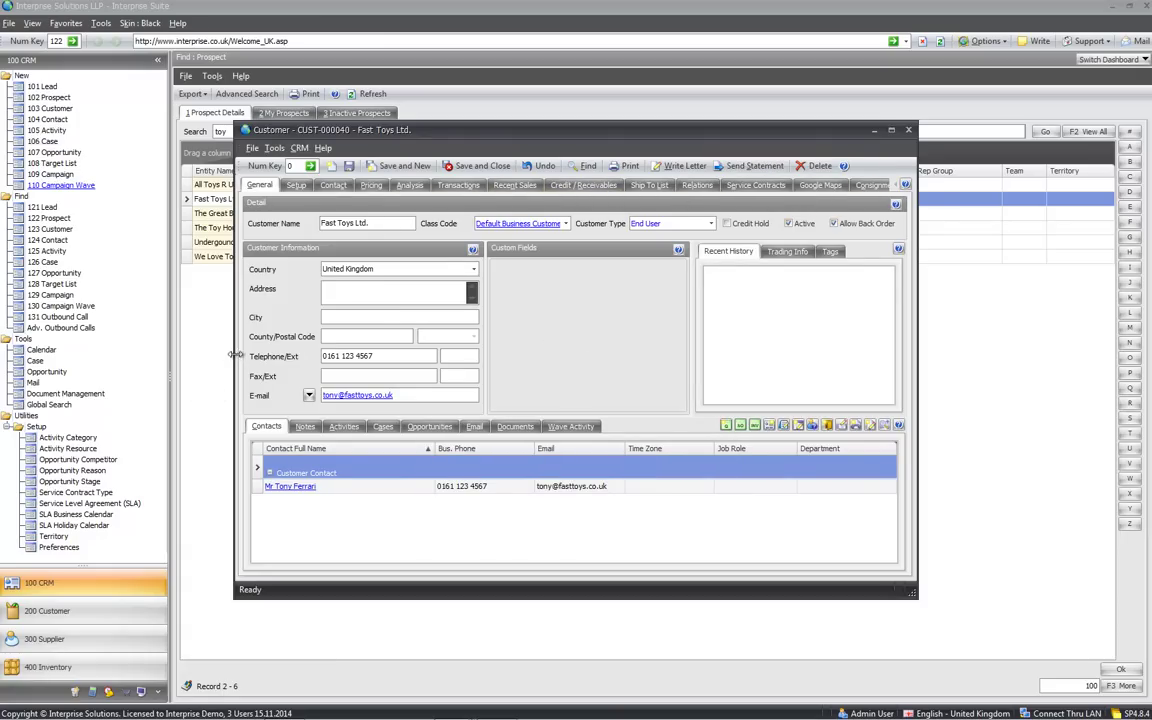
pyautogui.moveTo(224, 357); pyautogui.dragTo(140, 363)
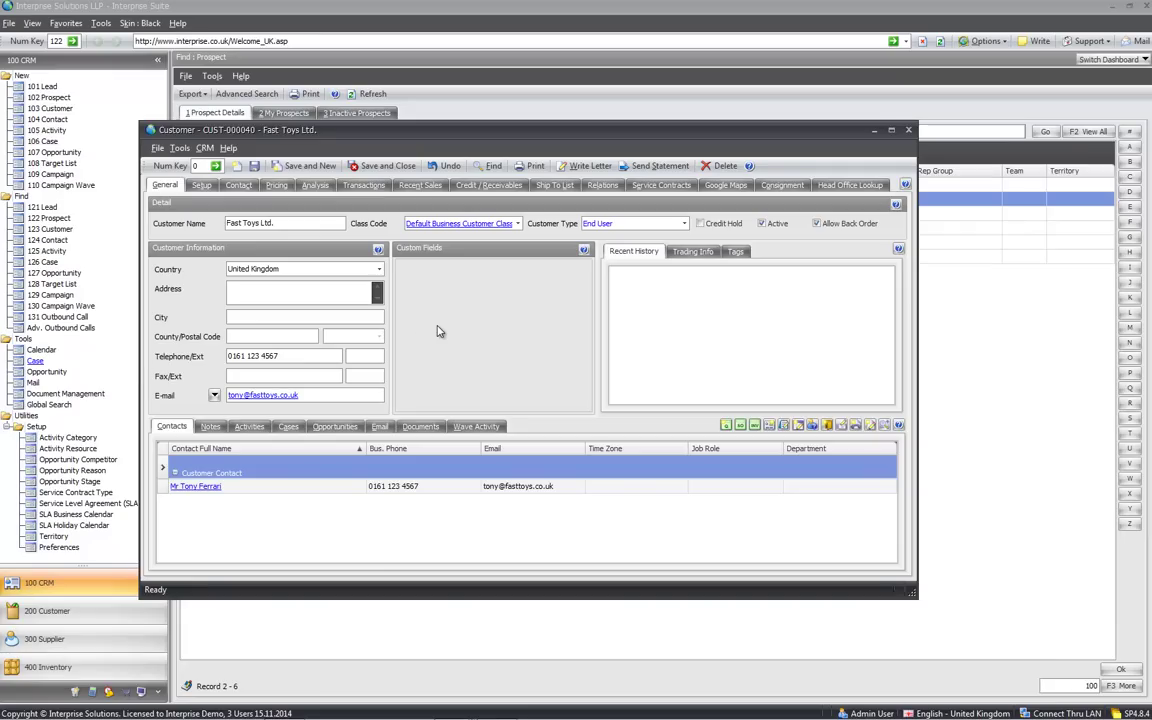
pyautogui.click(908, 130)
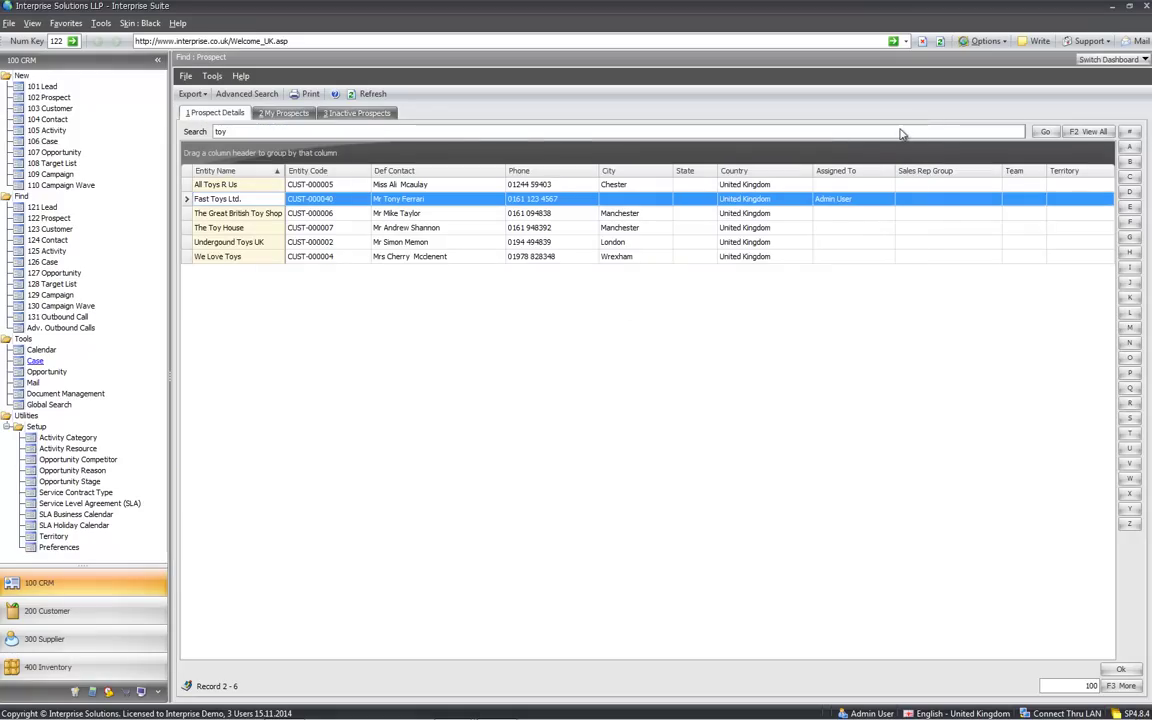
# Open A Toy Customer from the customer list, glance at Trading Info and Recent History, then show Notes
pyautogui.click(44, 229)
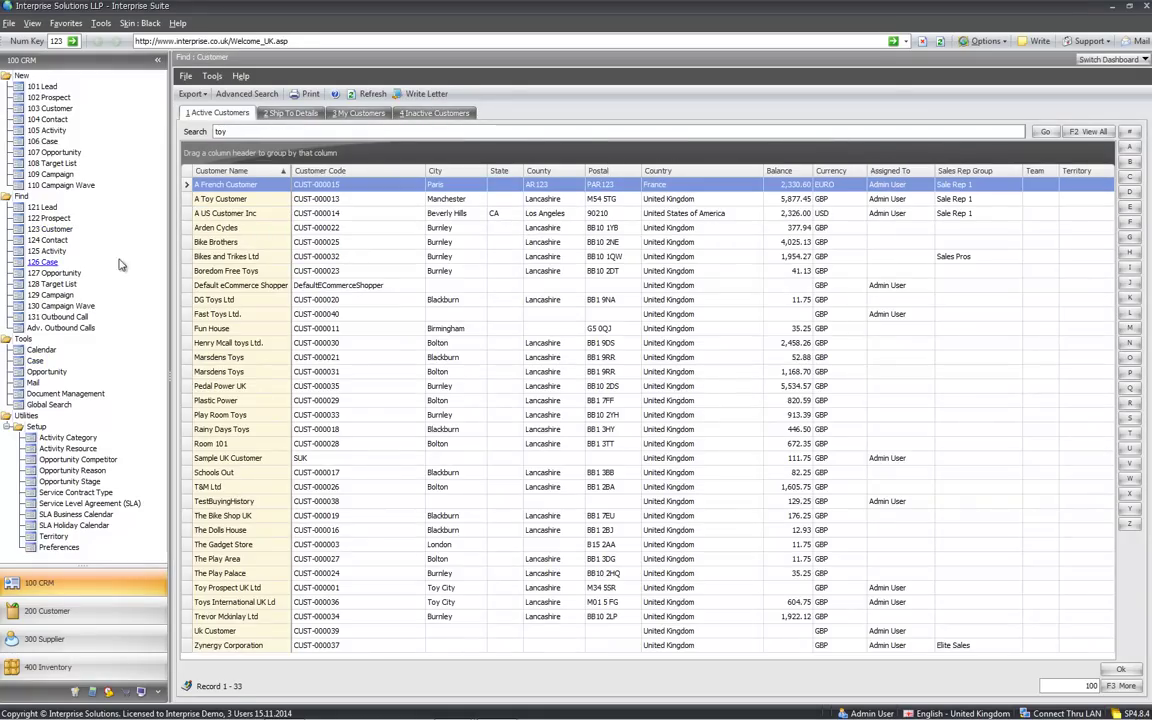
pyautogui.click(257, 200)
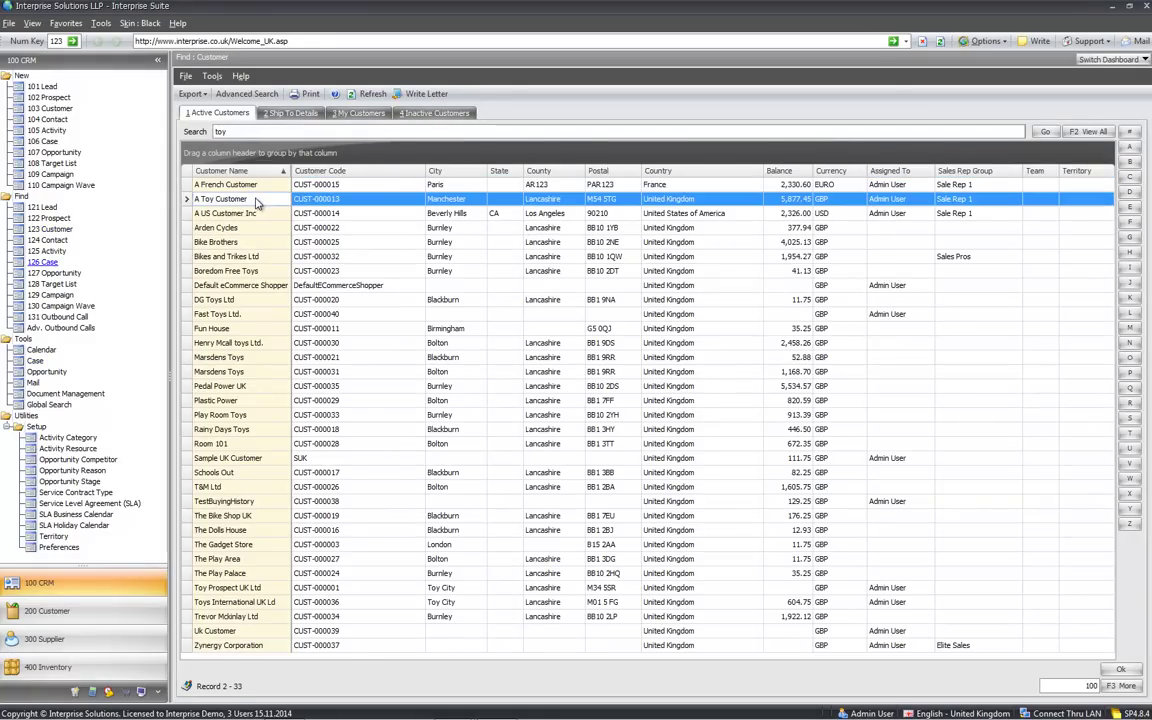
pyautogui.doubleClick(257, 200)
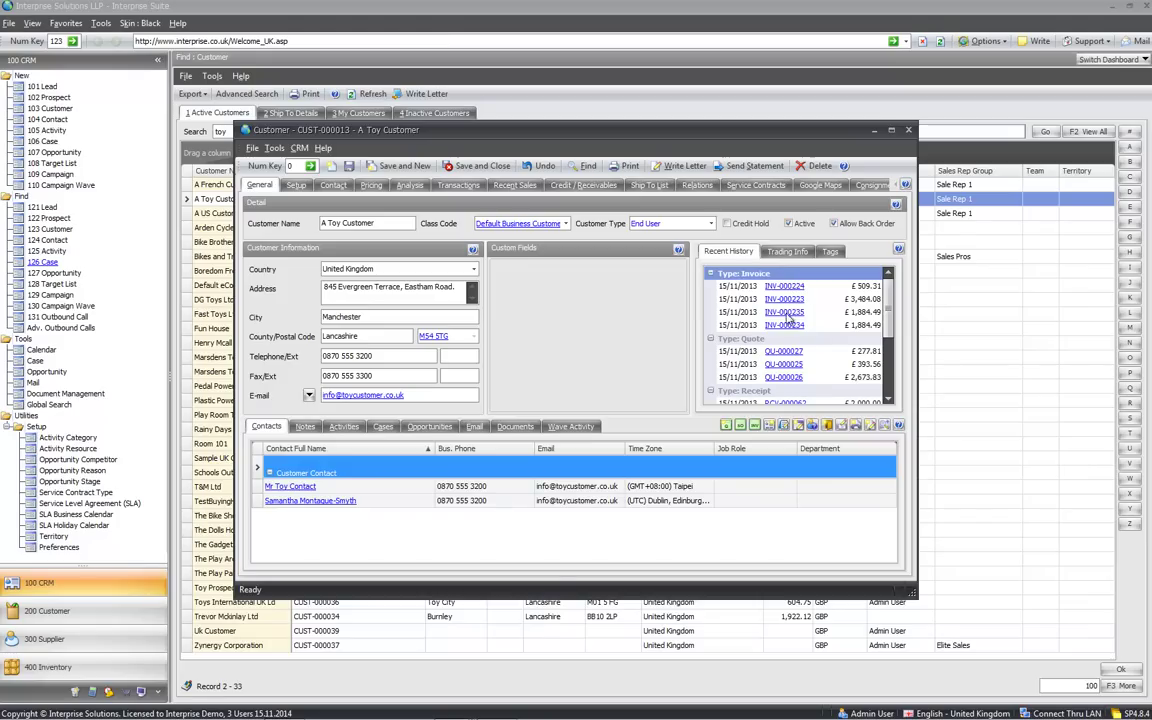
pyautogui.click(790, 252)
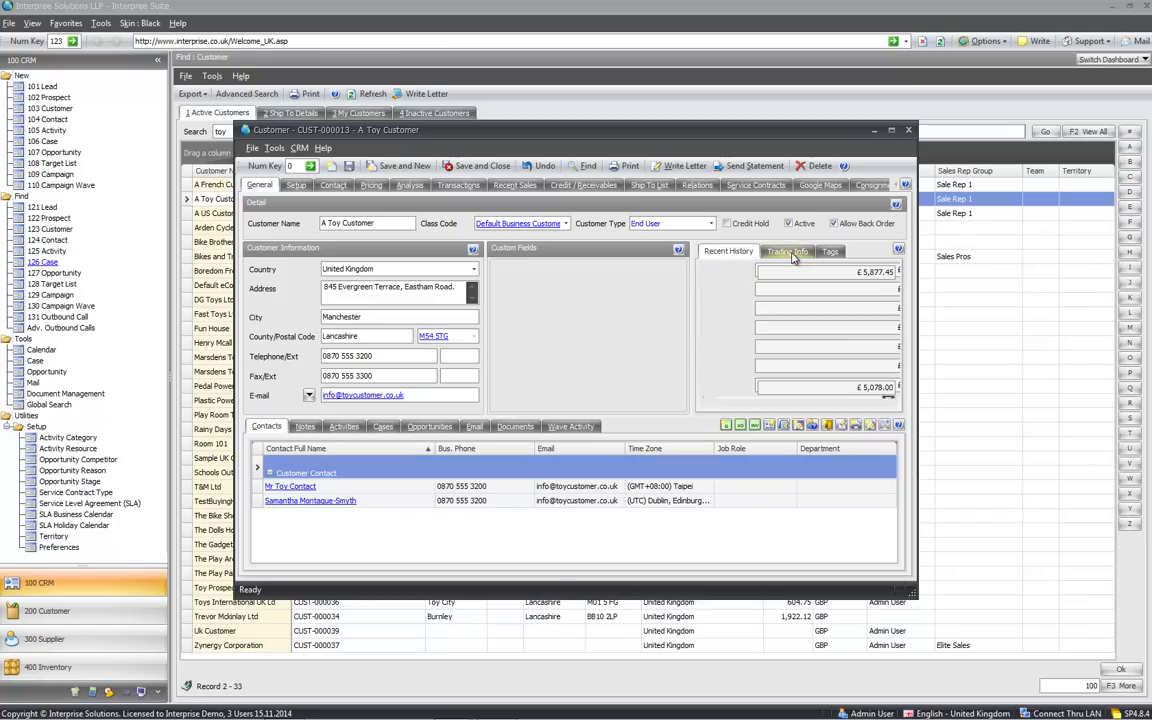
pyautogui.click(728, 251)
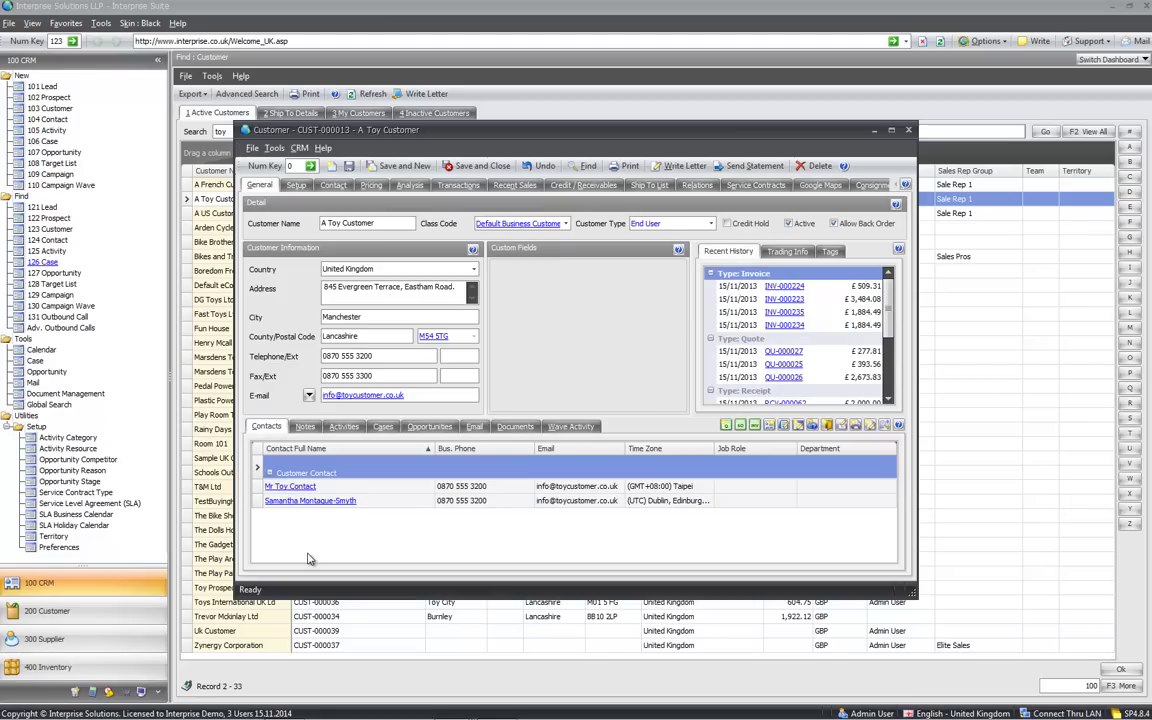
pyautogui.click(303, 428)
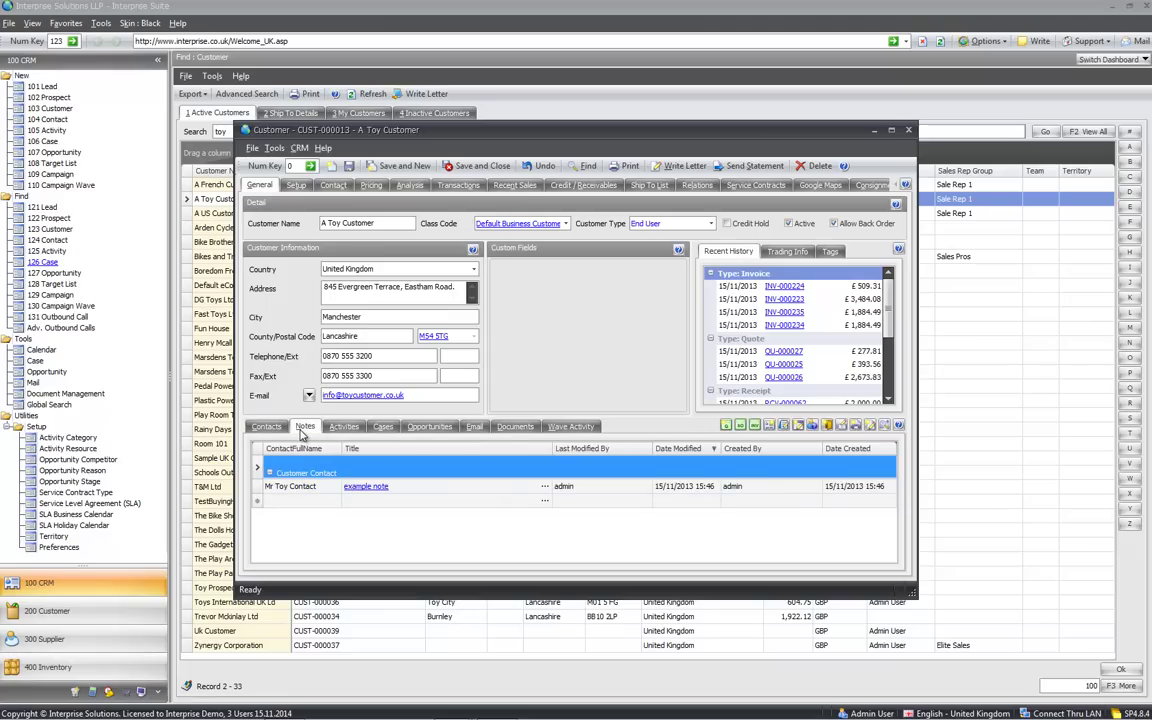
# Save a new note titled 'note example' with body 'ggg4t rt', then show the customer's Activities
pyautogui.rightClick(545, 502)
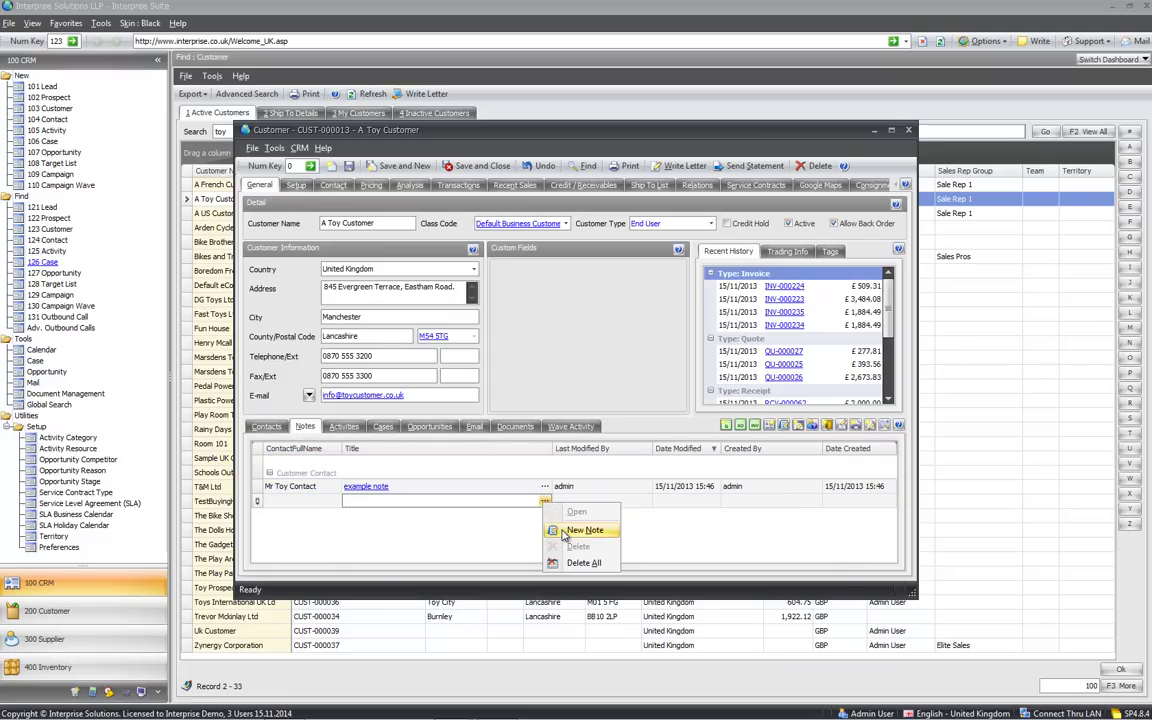
pyautogui.click(580, 530)
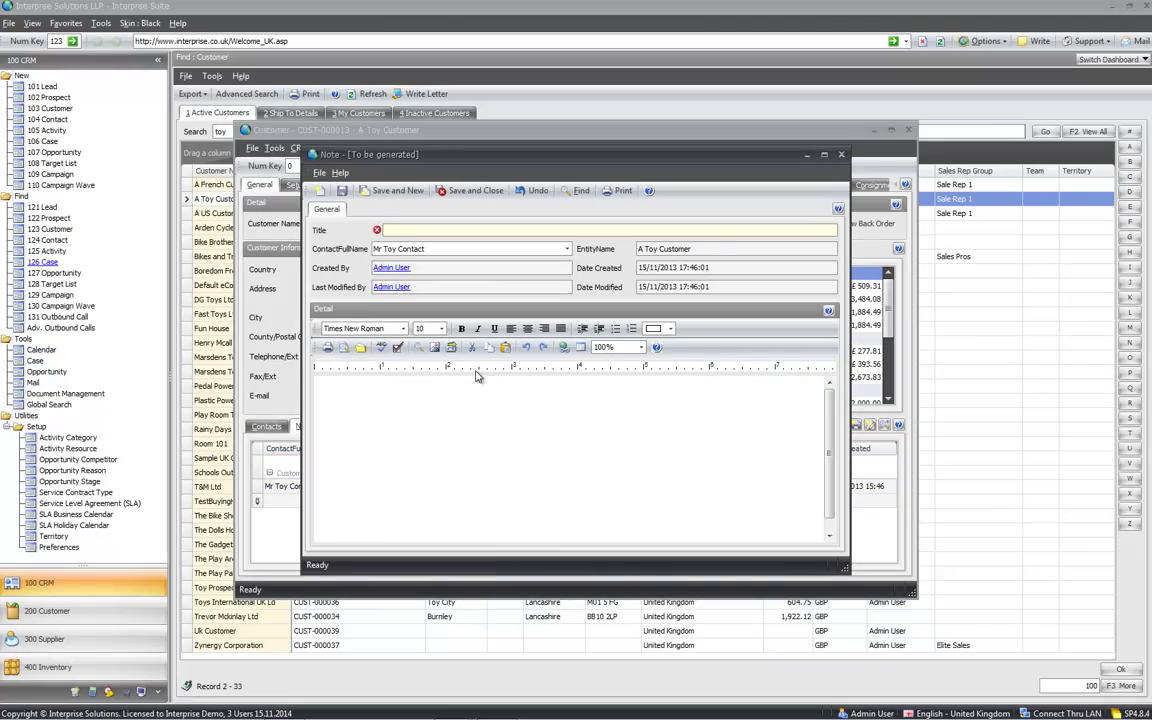
pyautogui.write('note ecxa')
pyautogui.press('BackSpace')
pyautogui.press('BackSpace')
pyautogui.press('BackSpace')
pyautogui.write('xample')
pyautogui.press('Tab')
pyautogui.click(426, 446)
pyautogui.write('ggg4t rthrt')
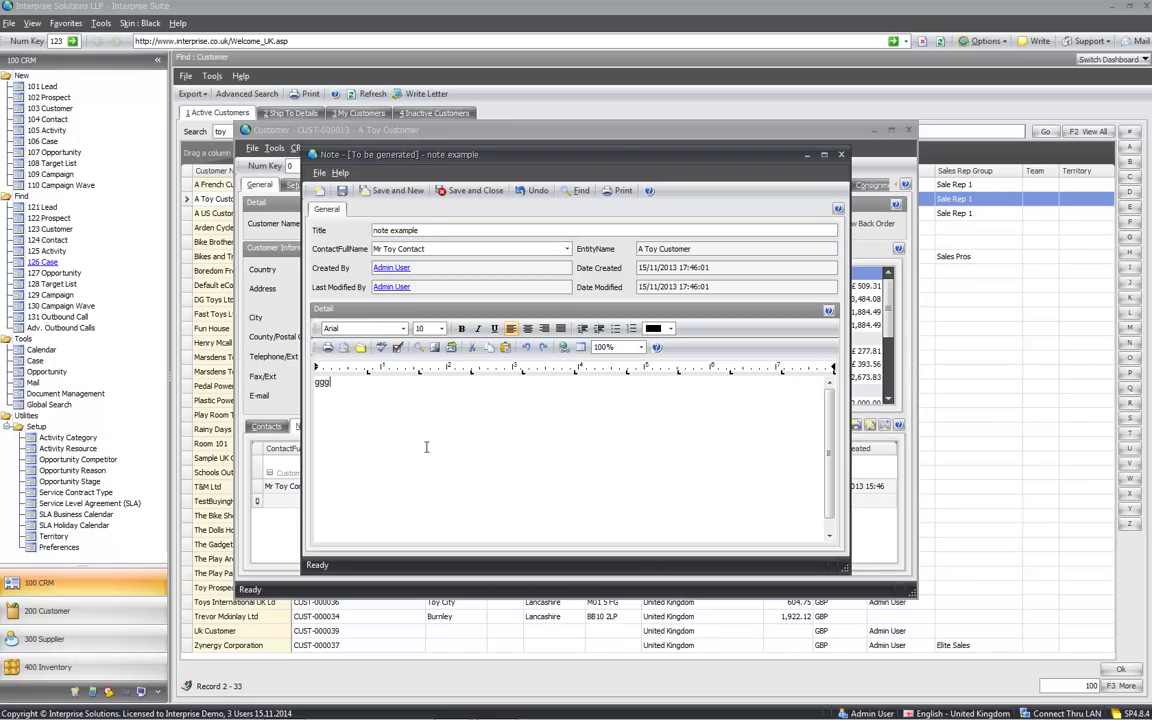
pyautogui.click(476, 190)
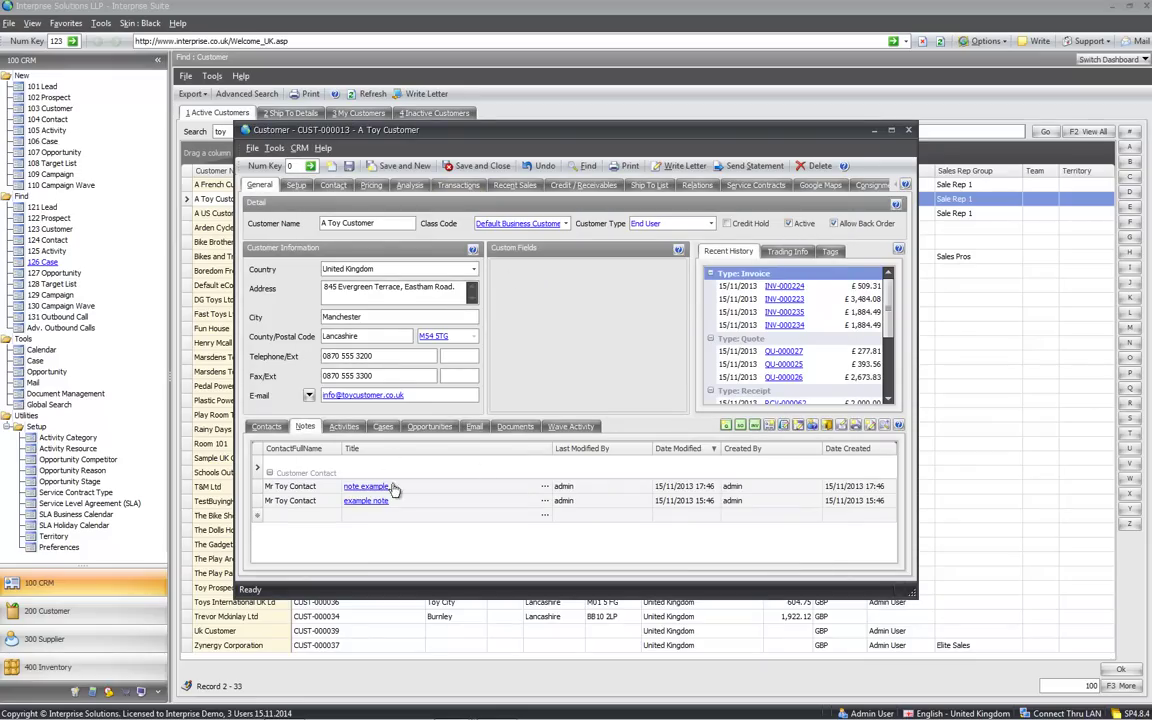
pyautogui.click(345, 427)
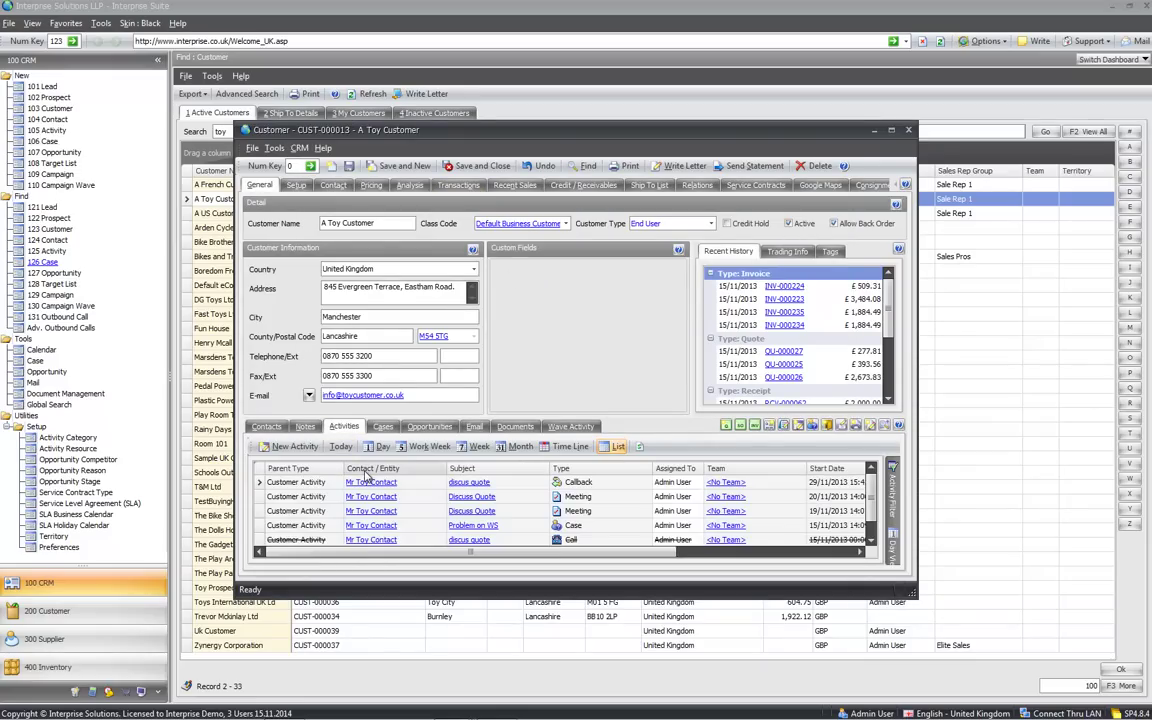
# Enlarge the activities list, select the Callback, Discuss Quote and Problem on WS entries, and view that case
pyautogui.click(885, 426)
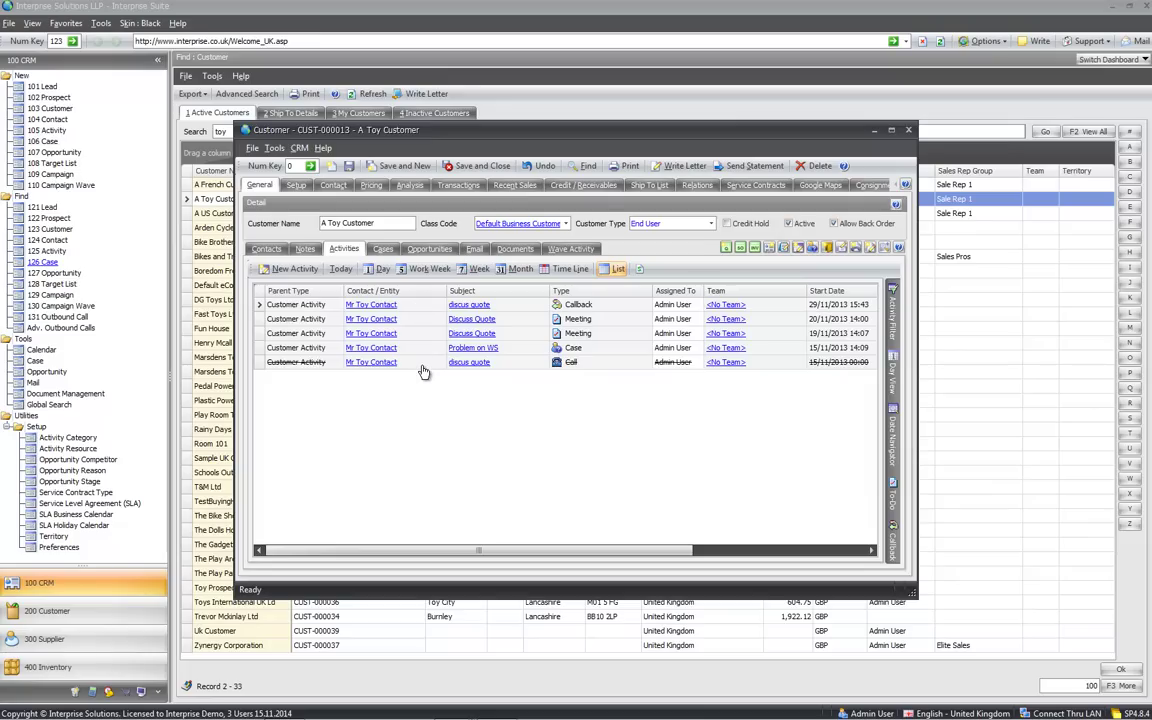
pyautogui.moveTo(890, 330)
pyautogui.click(578, 306)
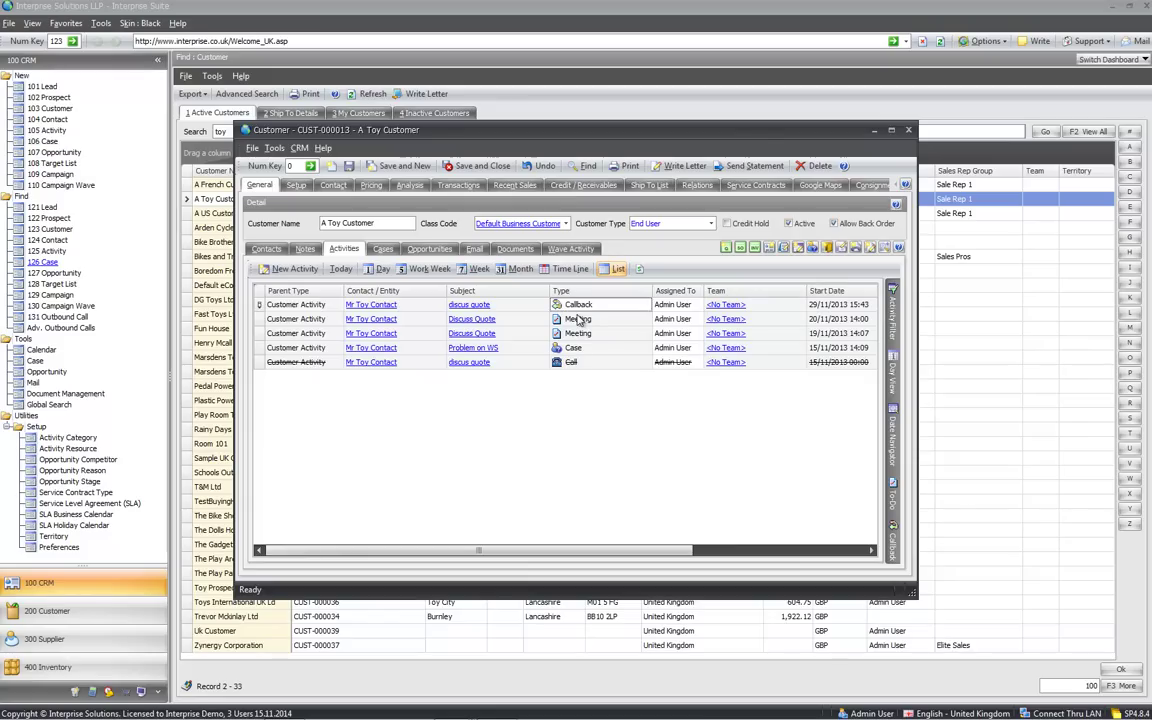
pyautogui.click(578, 322)
pyautogui.click(577, 332)
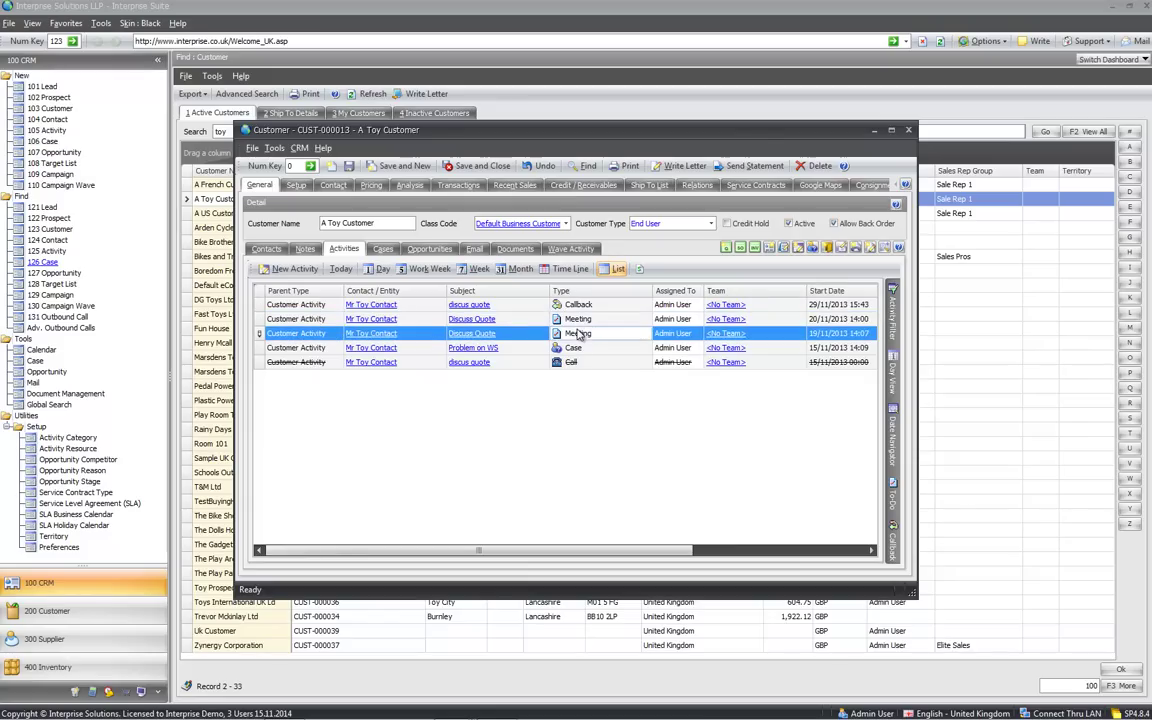
pyautogui.click(587, 349)
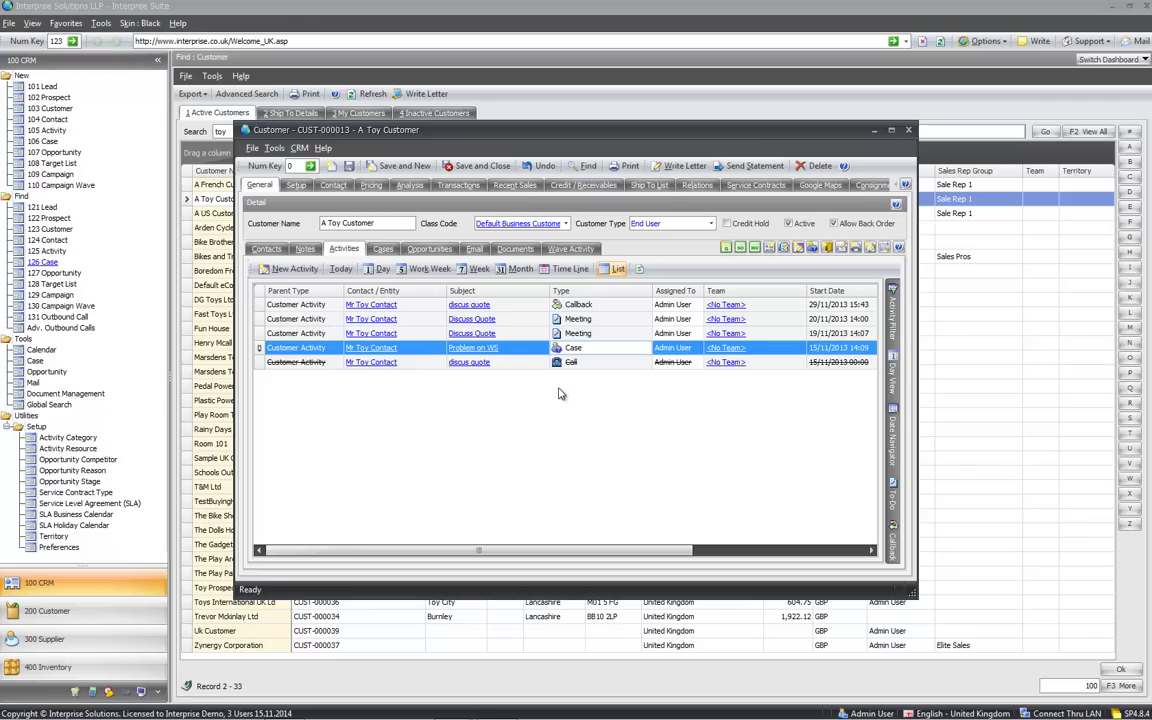
pyautogui.click(485, 348)
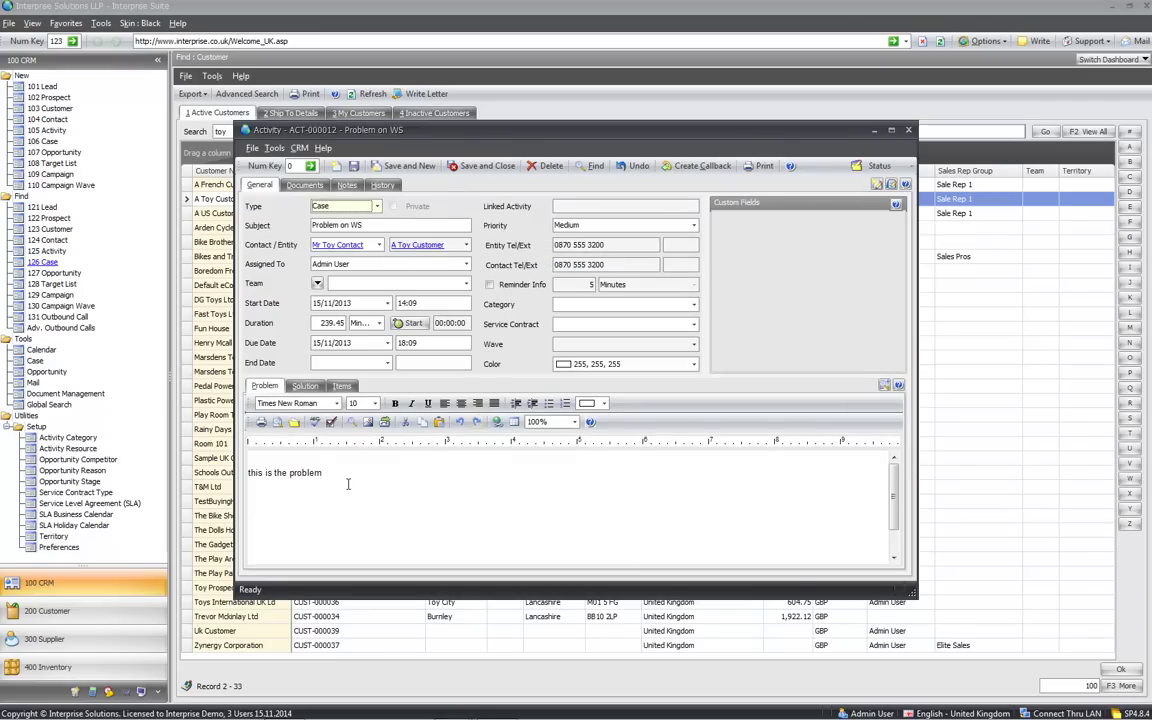
pyautogui.click(909, 131)
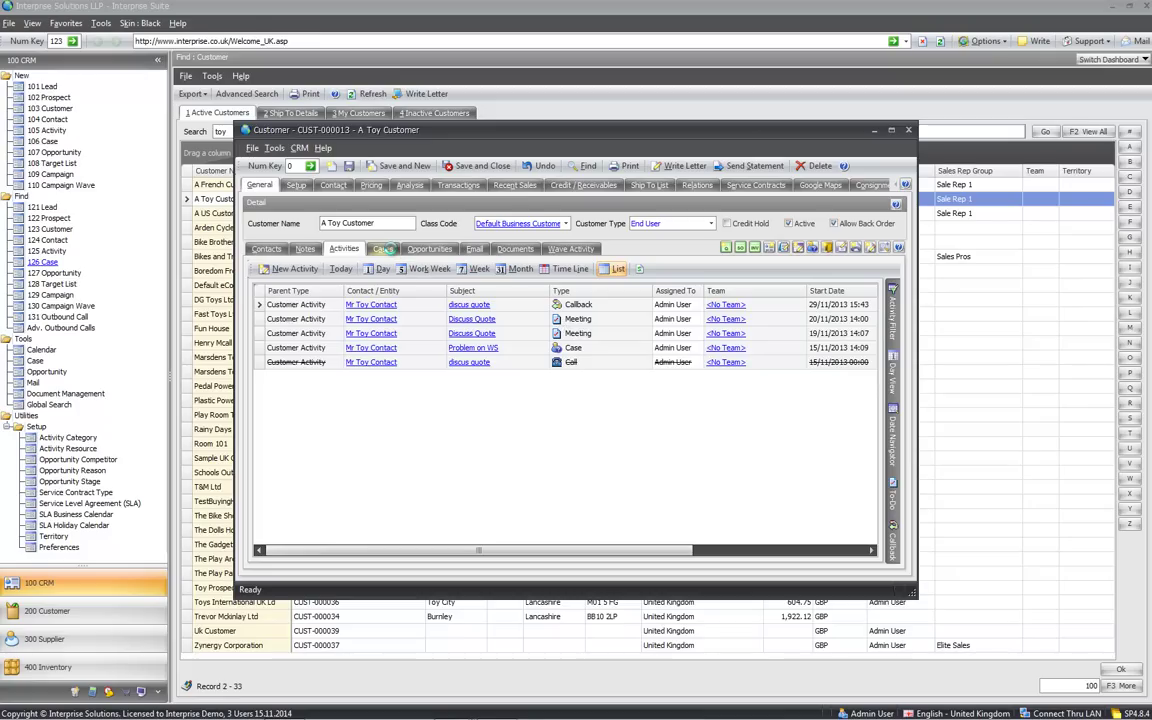
# Browse the Cases, Opportunities, Email, Documents and Wave Activity sub-tabs, then return to Contacts
pyautogui.click(383, 249)
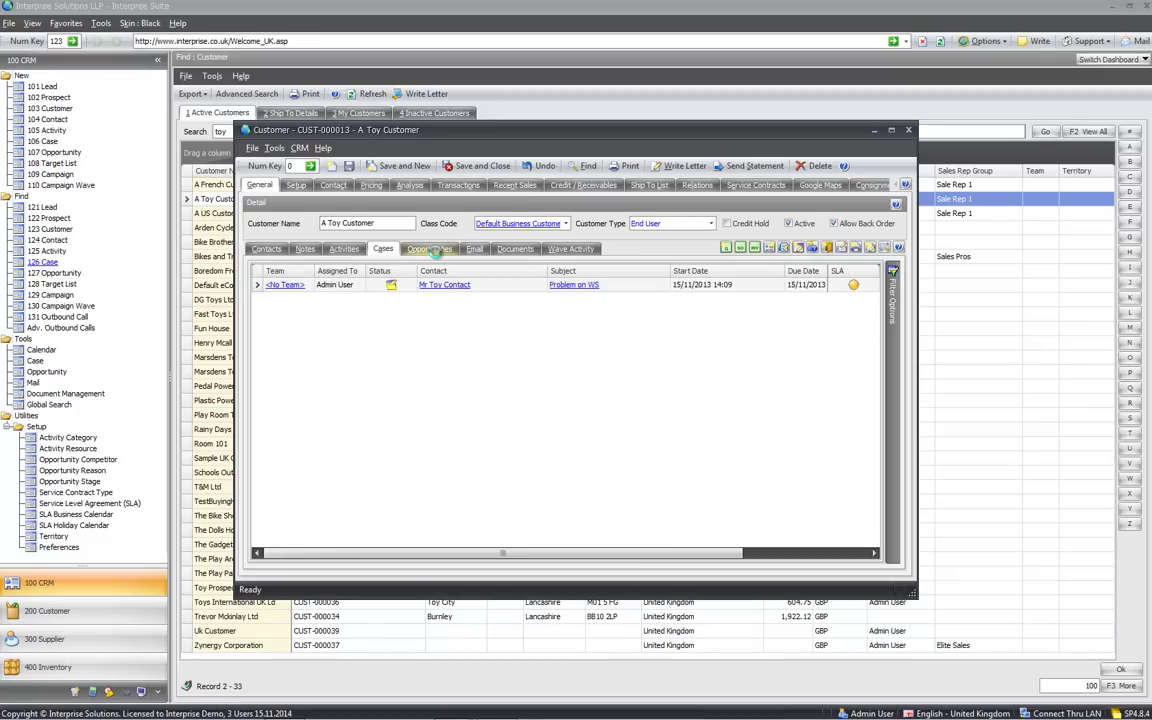
pyautogui.click(430, 250)
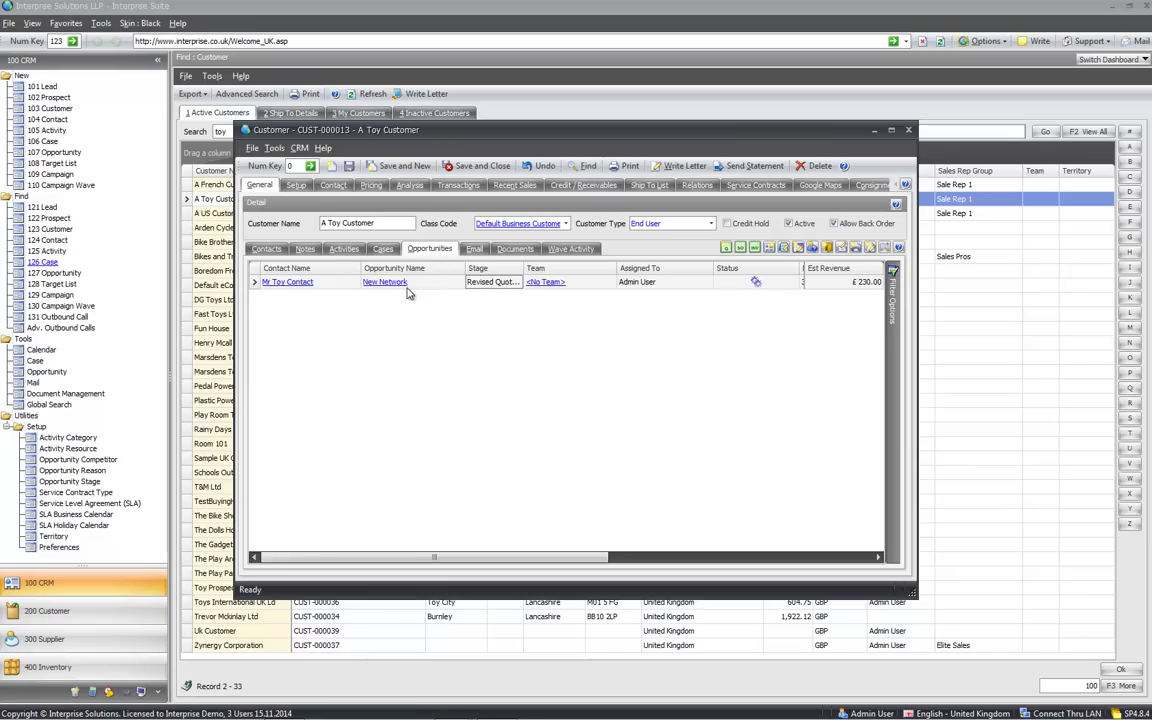
pyautogui.click(473, 250)
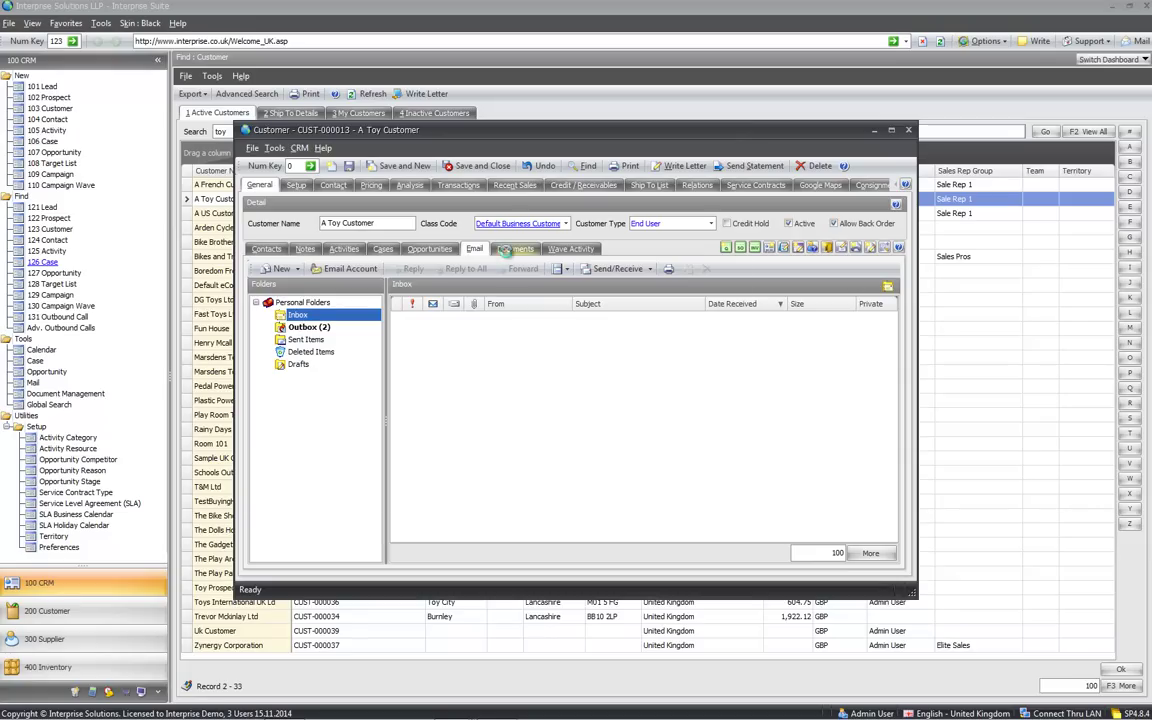
pyautogui.click(510, 250)
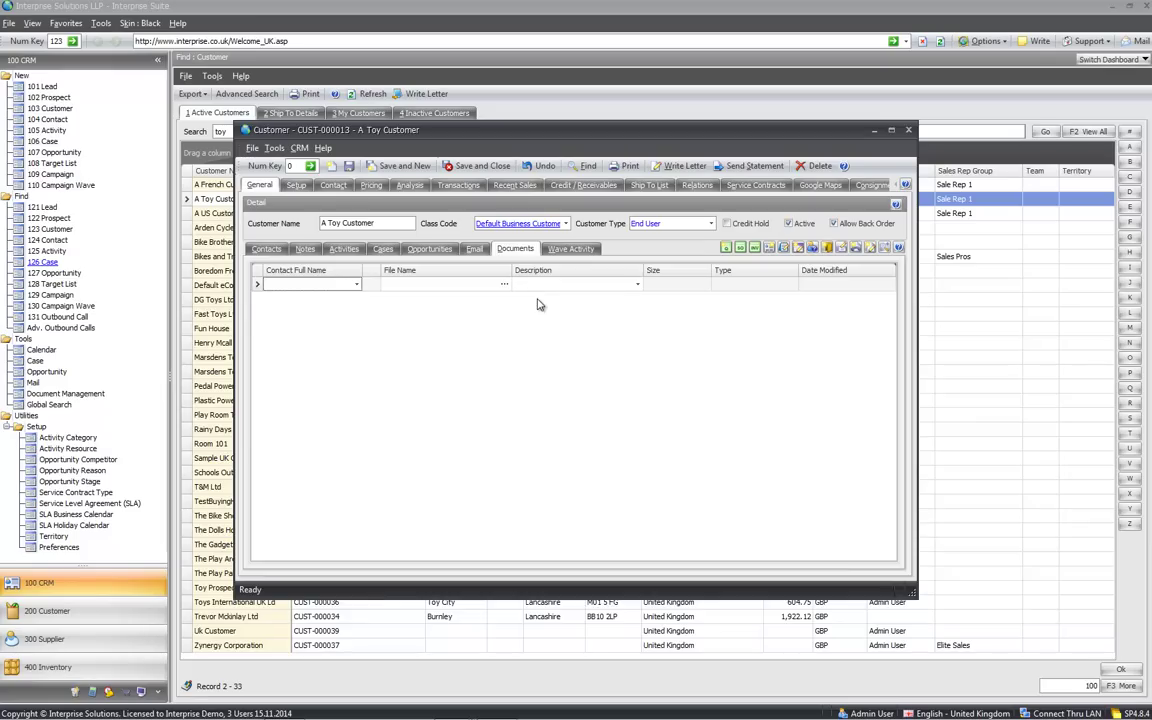
pyautogui.click(556, 250)
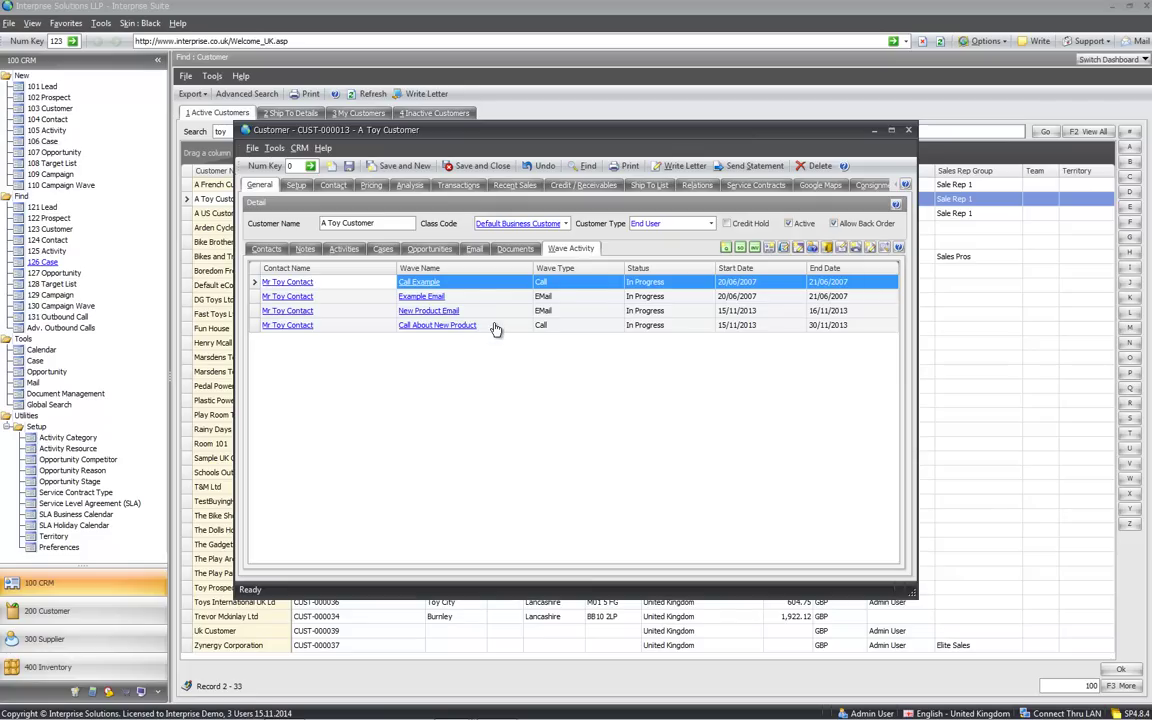
pyautogui.click(495, 328)
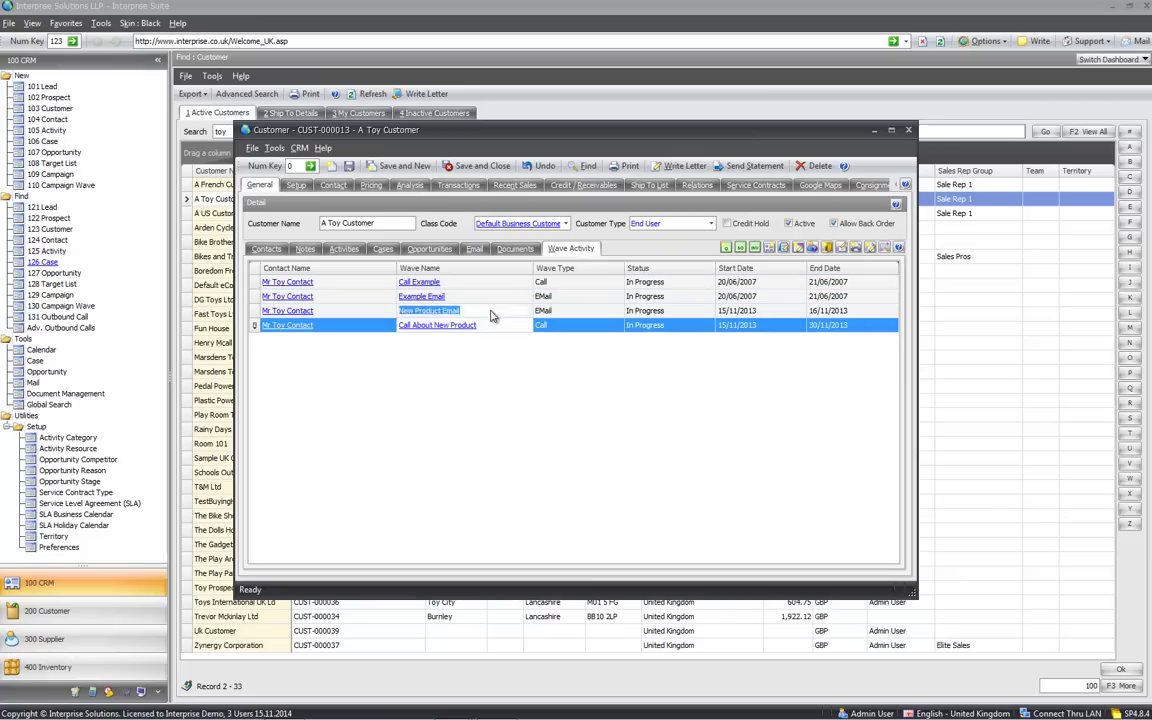
pyautogui.click(491, 314)
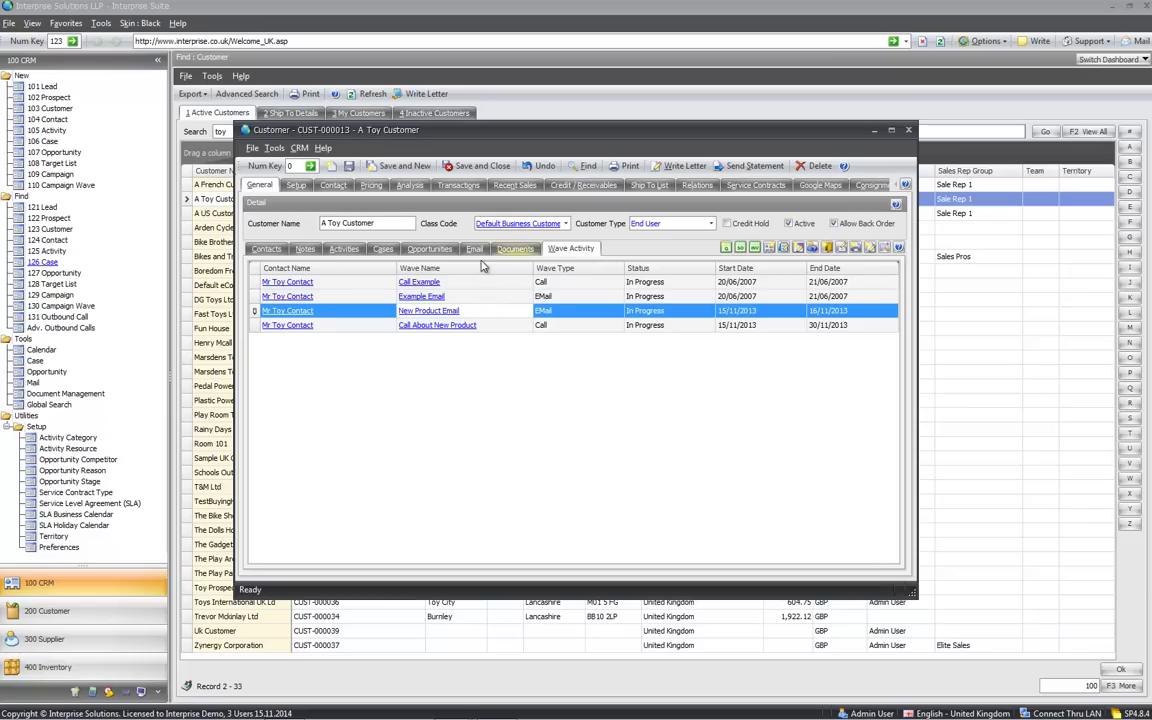
pyautogui.click(265, 248)
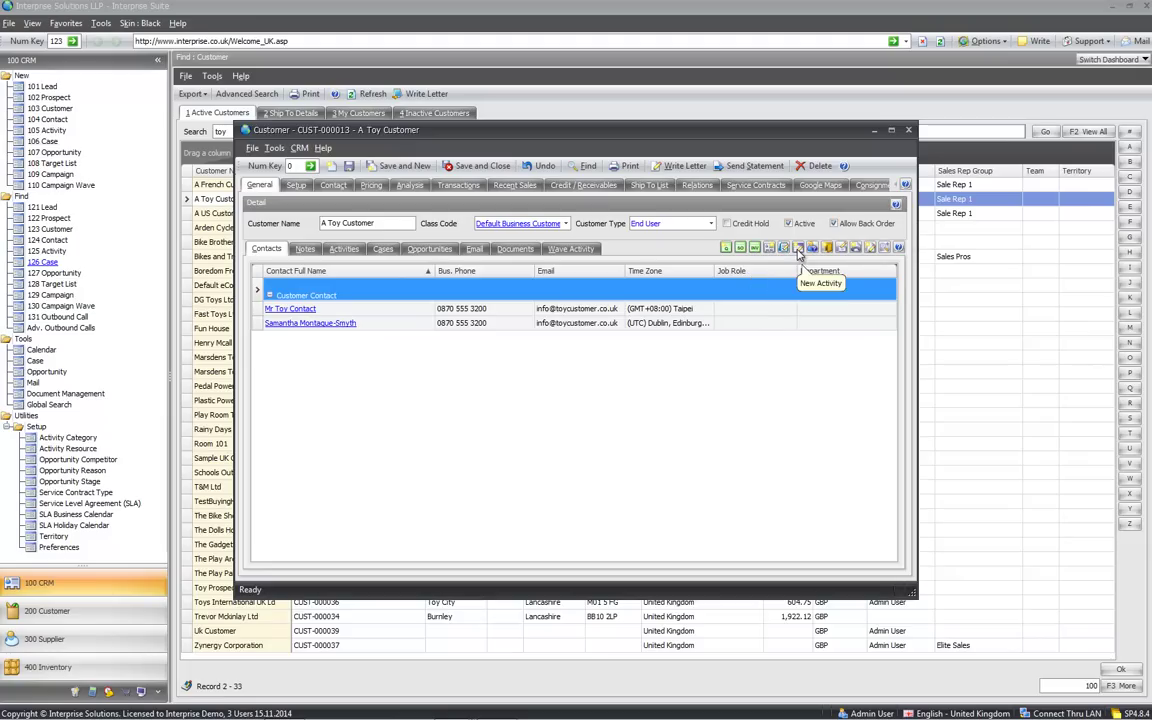
# Restore the info panels and save a new case with subject 'problem' and description 'gg'
pyautogui.click(785, 248)
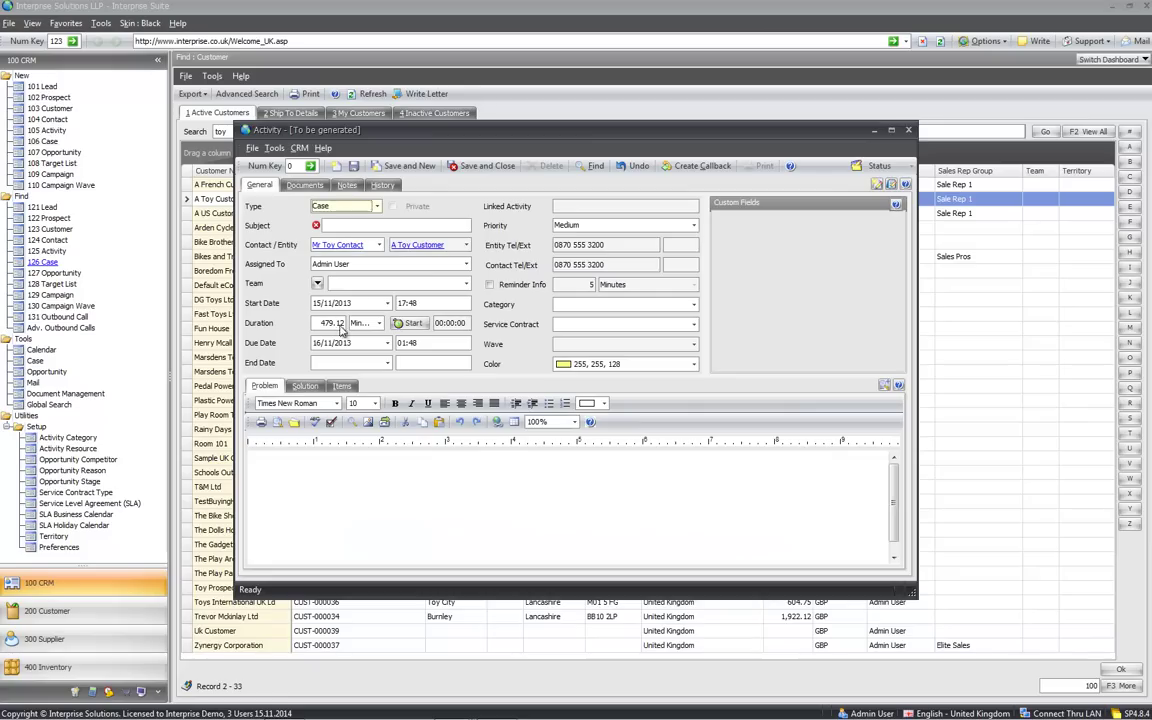
pyautogui.click(336, 225)
pyautogui.write('problem')
pyautogui.click(355, 509)
pyautogui.write('gg')
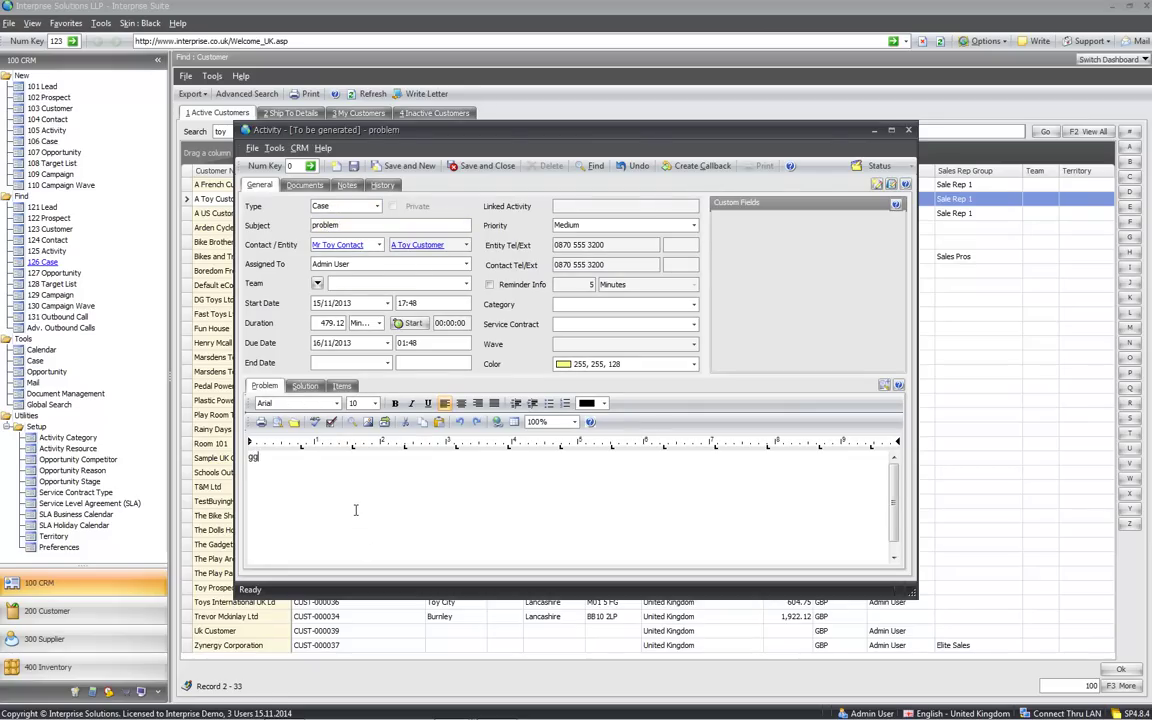
pyautogui.click(487, 166)
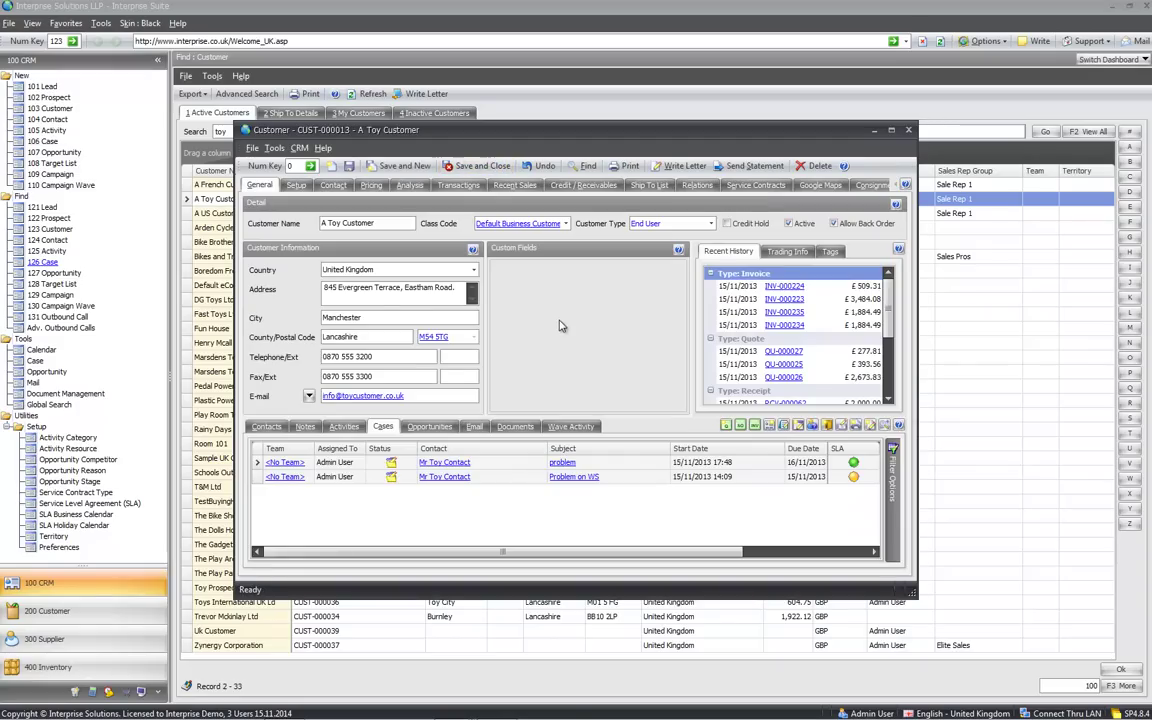
pyautogui.click(292, 186)
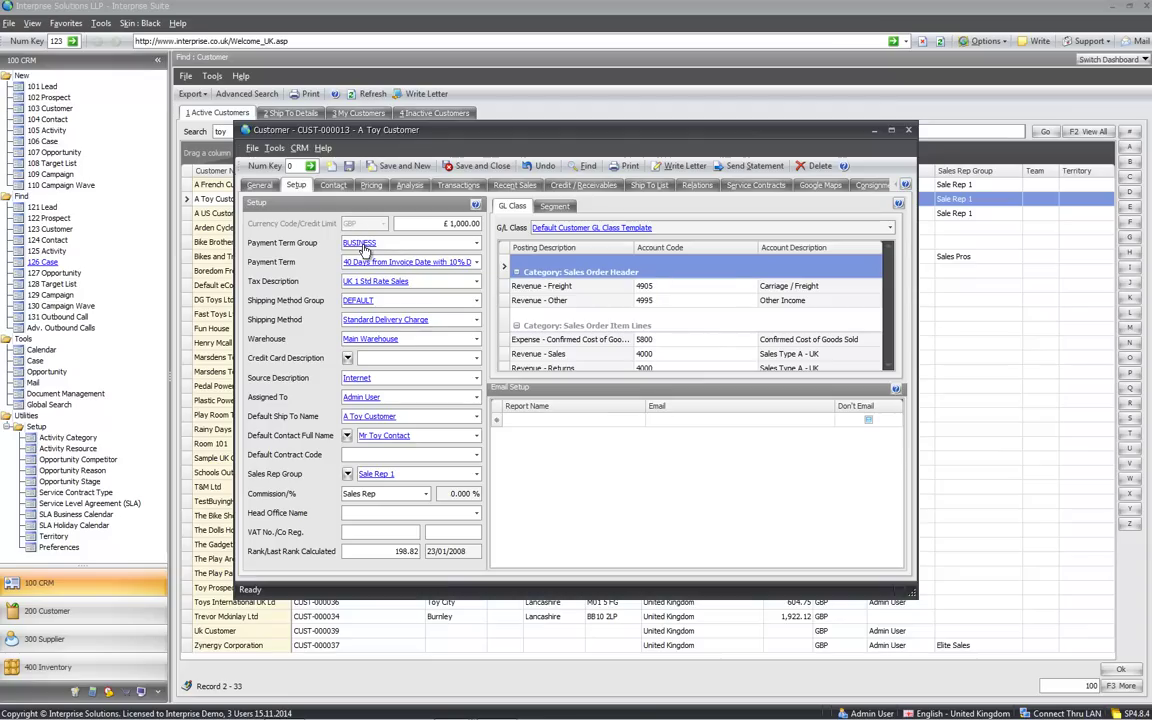
# Check Payment Term Group, and open and close the Default Contact and Sales Rep Group dropdowns unchanged
pyautogui.moveTo(365, 250)
pyautogui.click(347, 436)
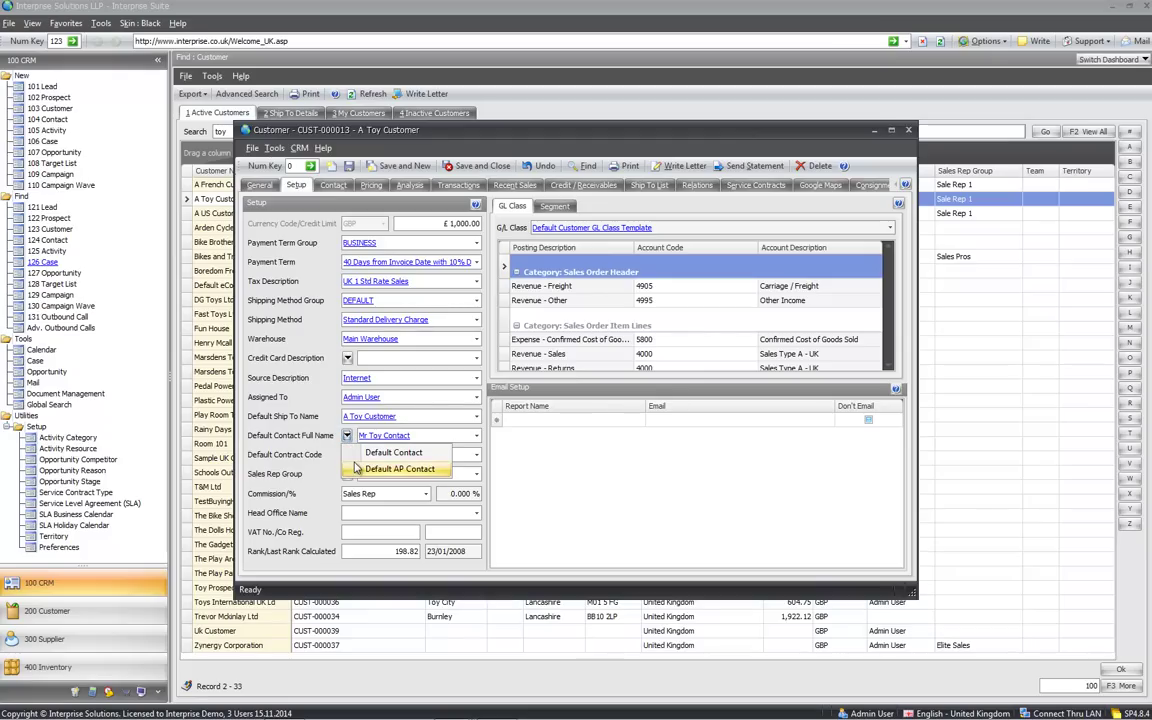
pyautogui.click(315, 441)
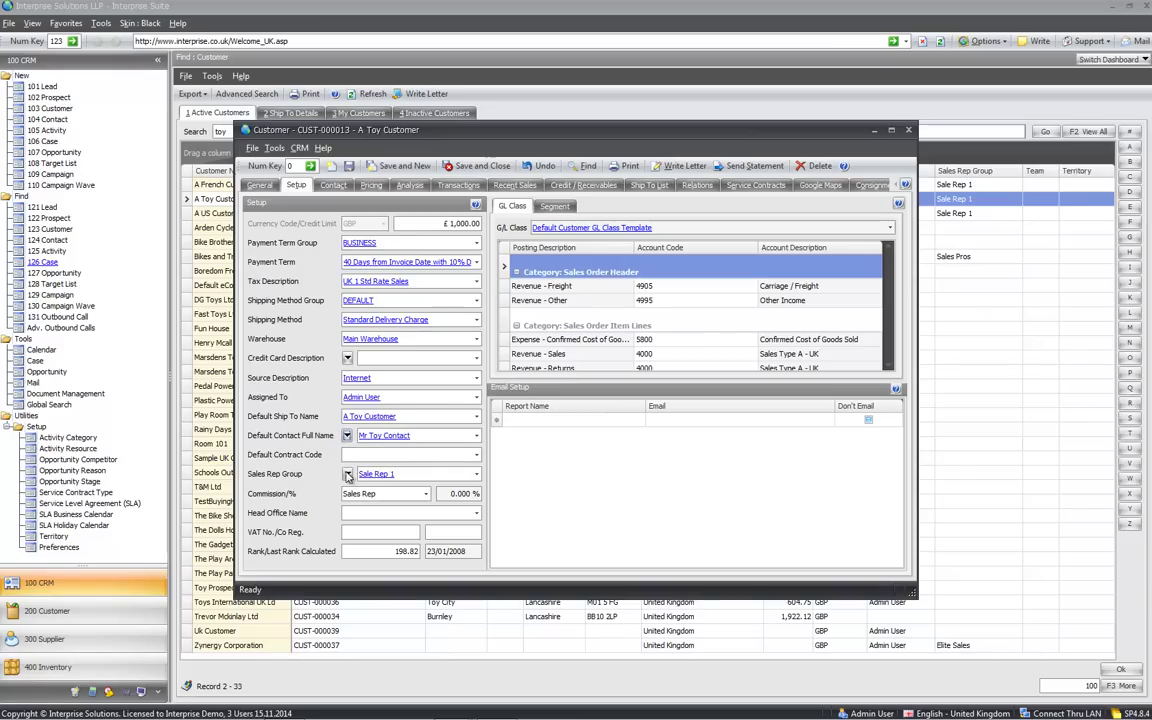
pyautogui.click(347, 475)
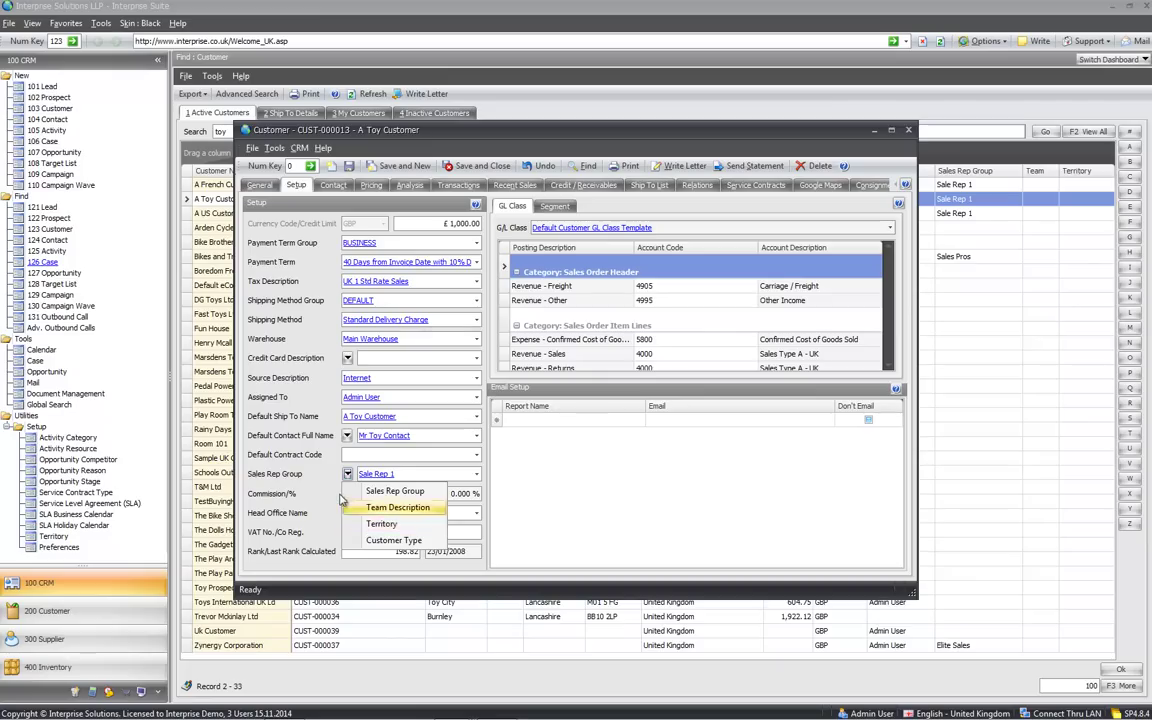
pyautogui.click(347, 475)
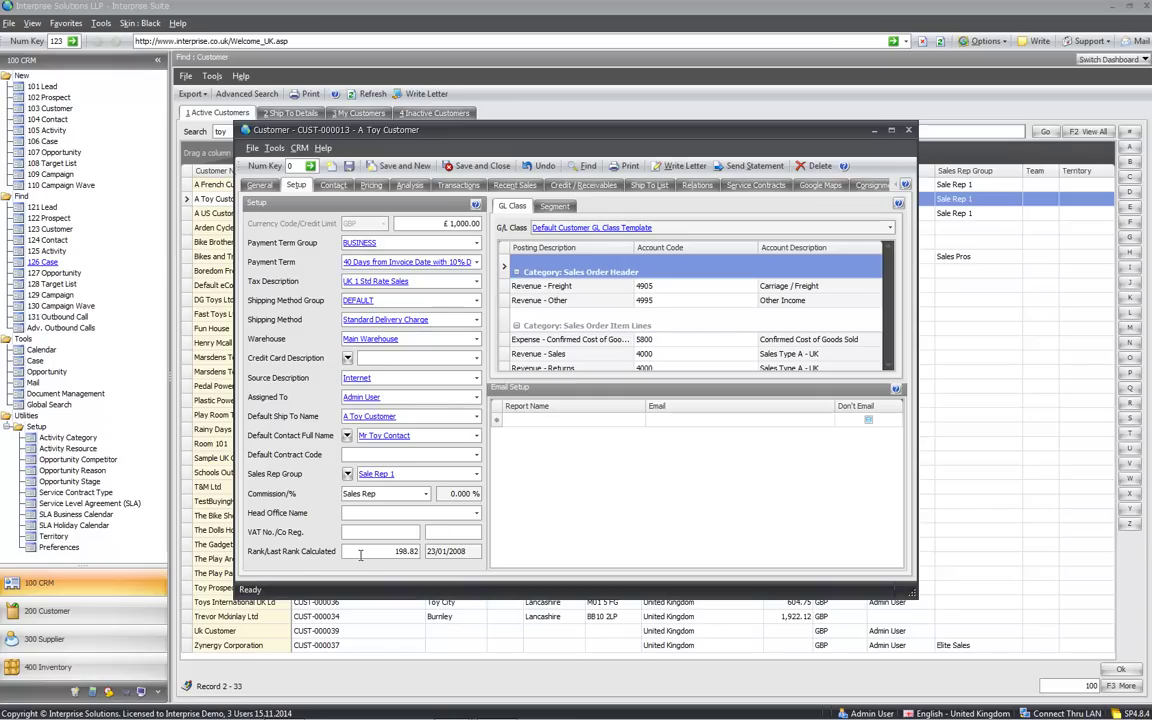
# Review the customer's Contact tab details, then switch to the Pricing tab
pyautogui.click(333, 186)
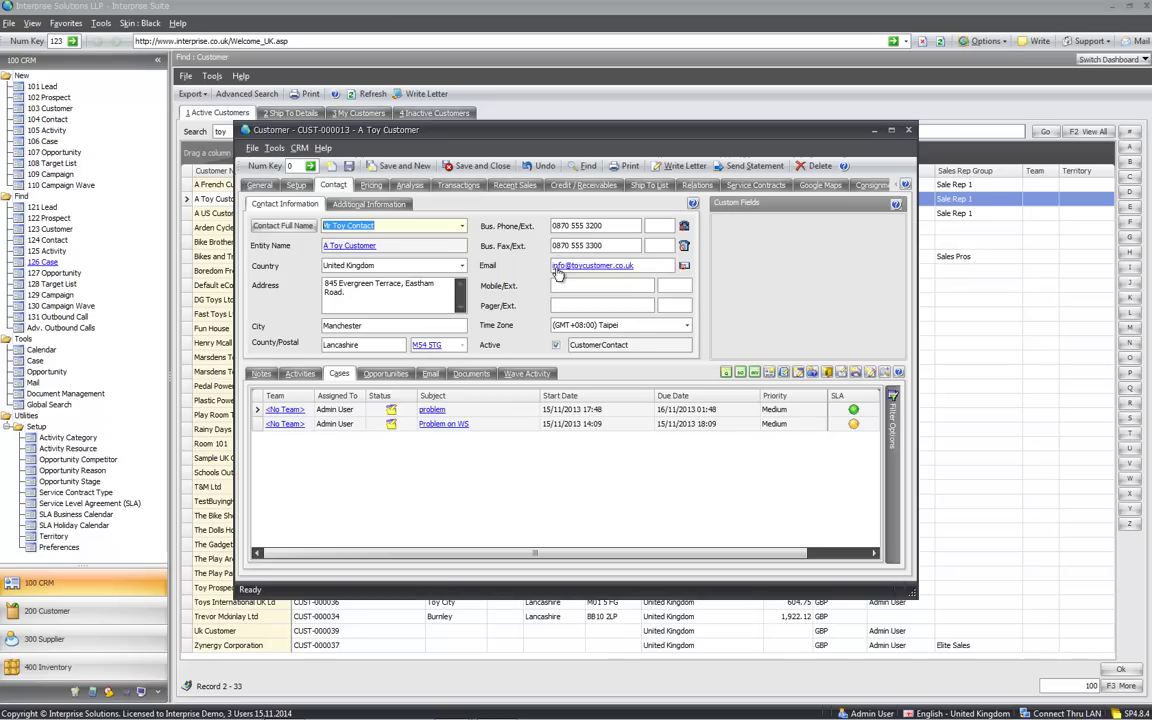
pyautogui.click(684, 229)
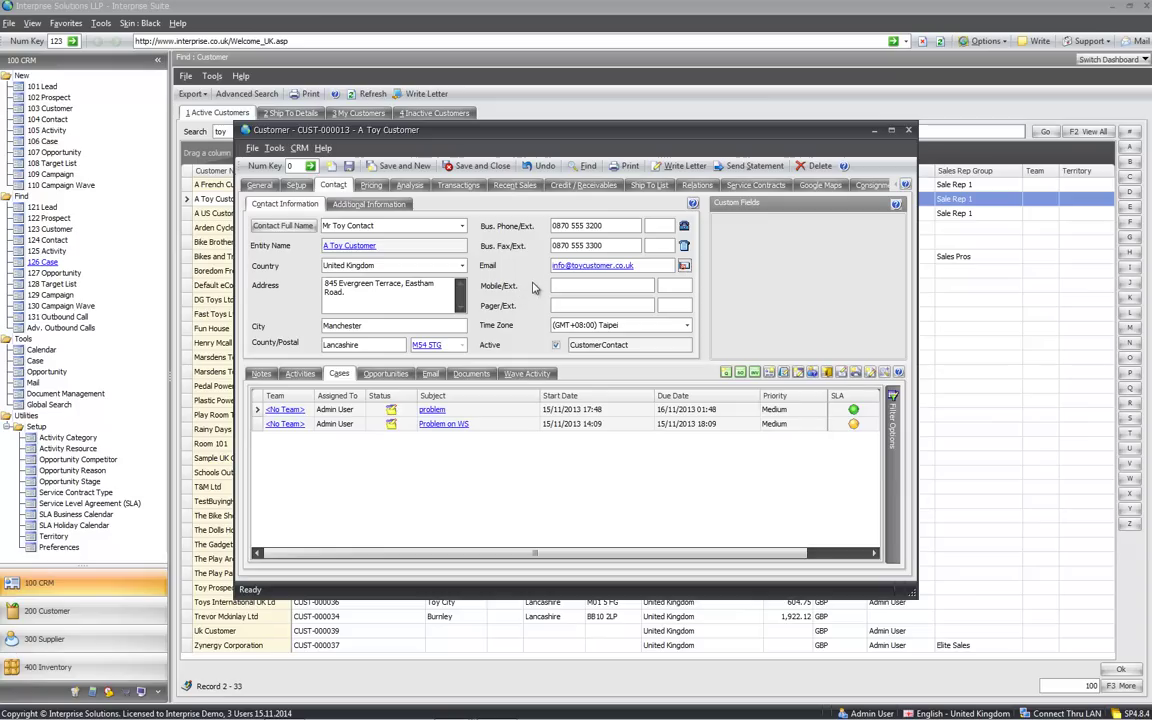
pyautogui.click(369, 188)
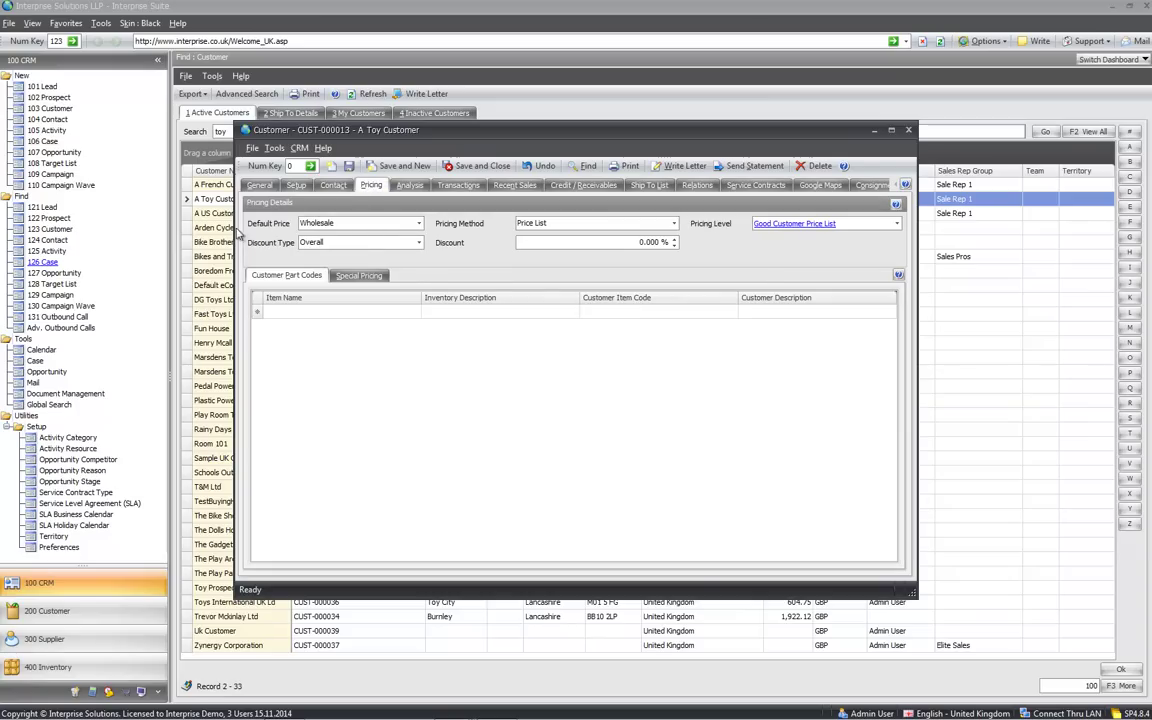
# Widen the window, keep Wholesale default price and Price List method, then open Good Customer Price List
pyautogui.moveTo(235, 228); pyautogui.dragTo(46, 228)
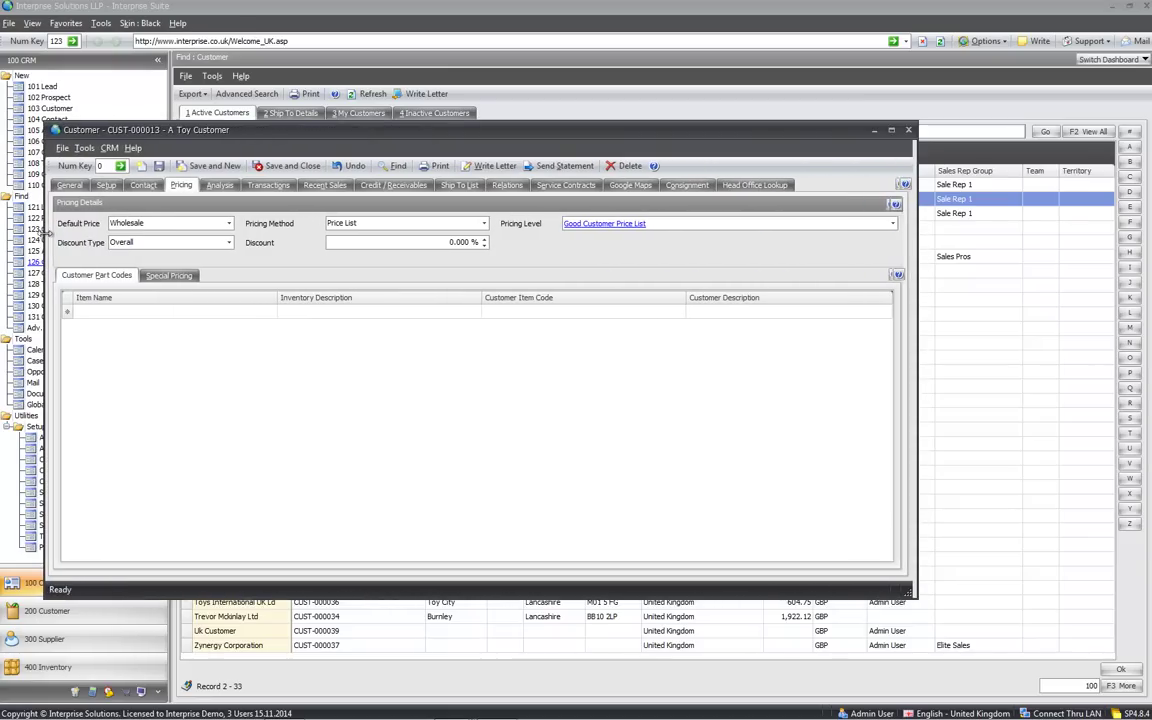
pyautogui.click(147, 224)
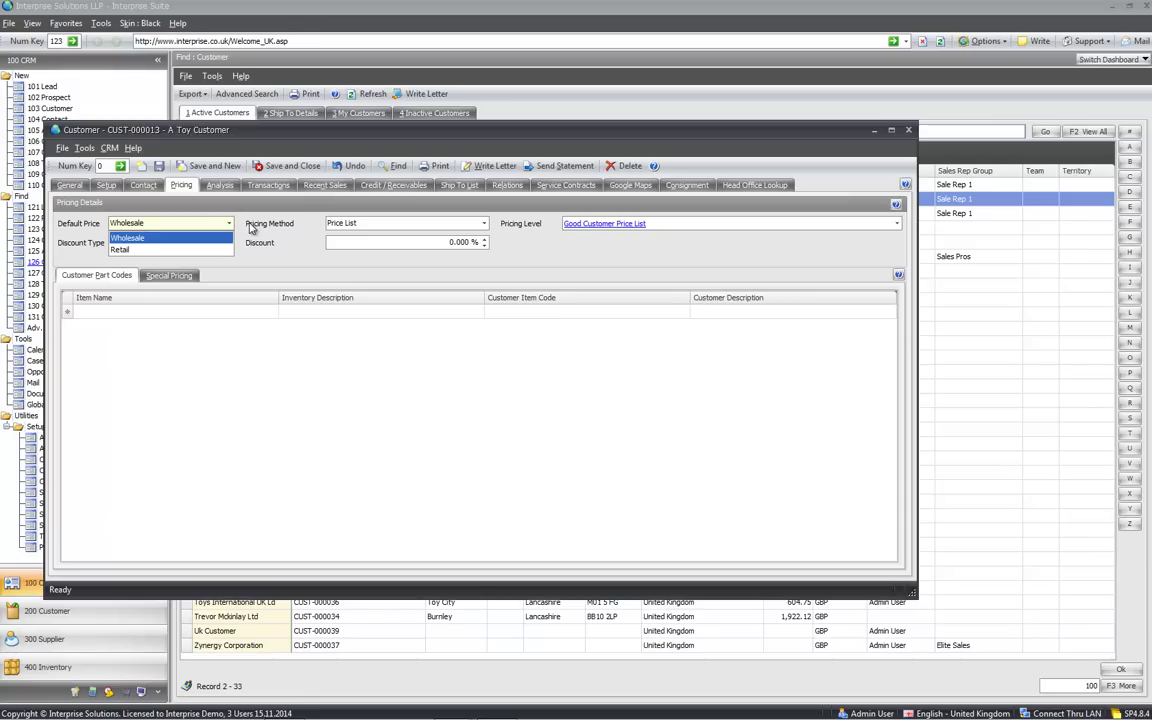
pyautogui.click(229, 223)
pyautogui.click(485, 224)
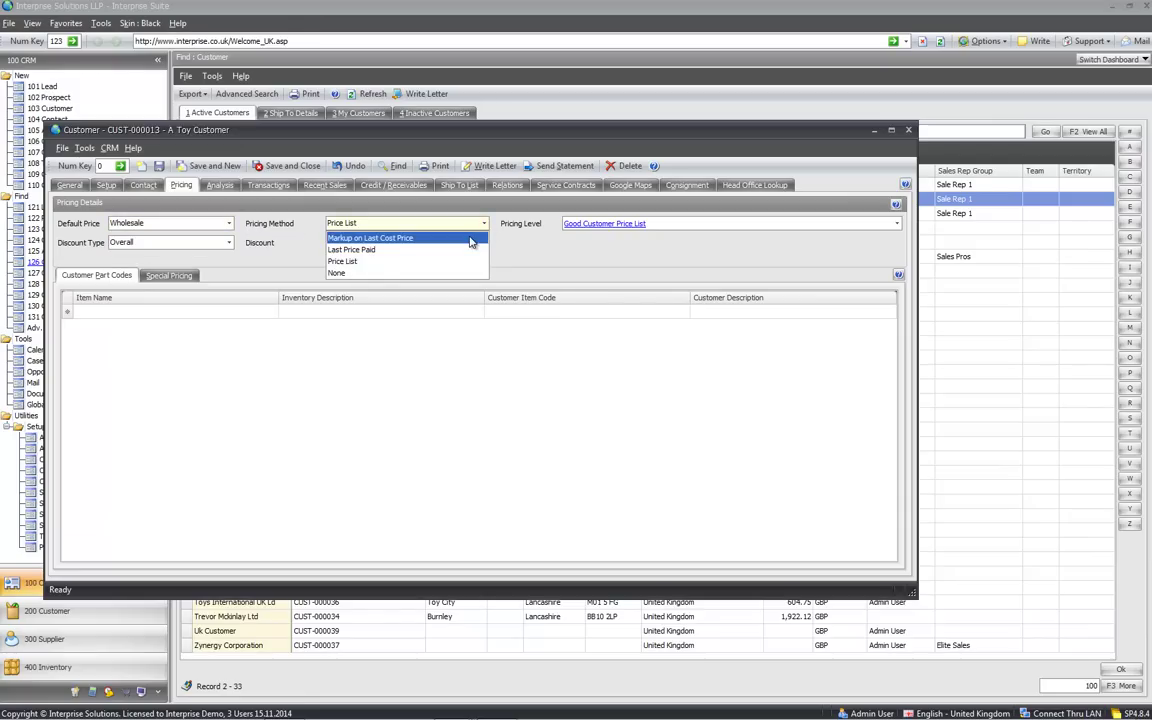
pyautogui.click(465, 261)
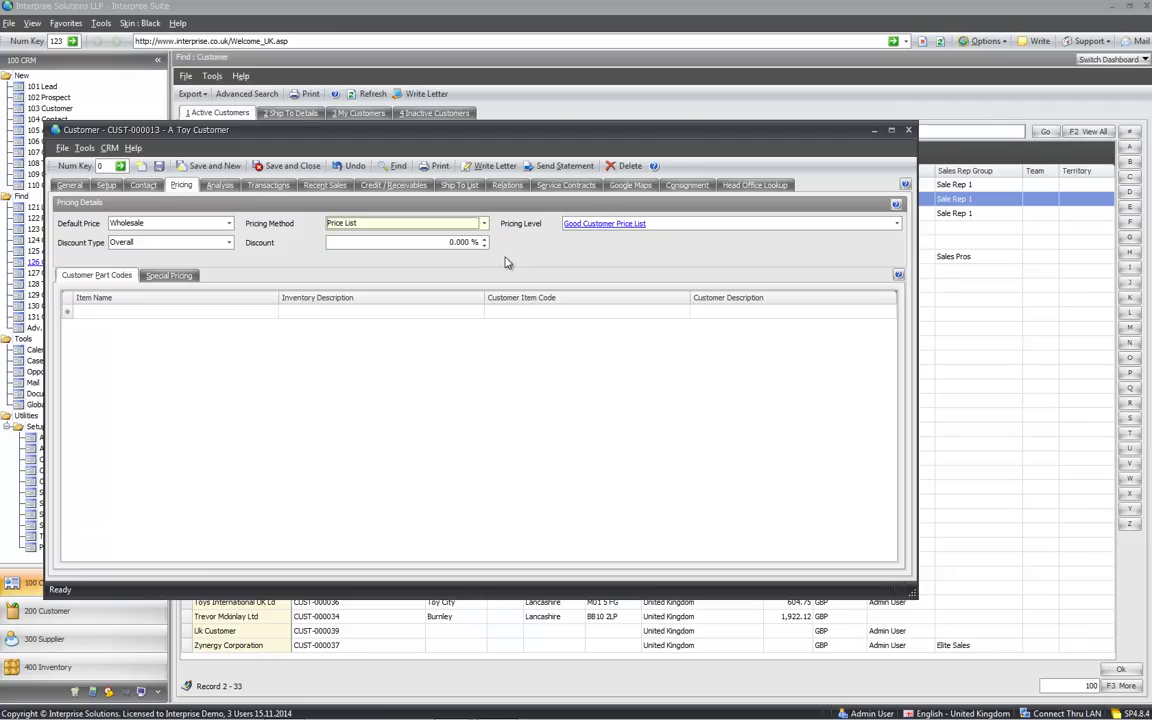
pyautogui.click(622, 225)
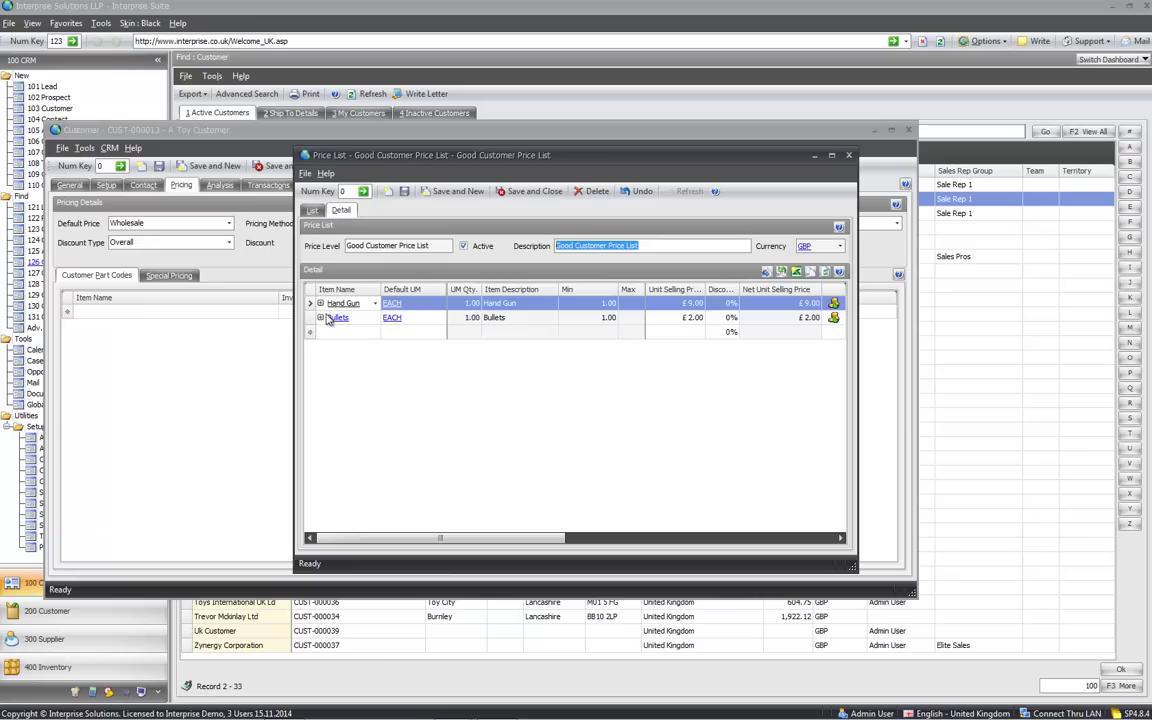
# Expand Hand Gun's EACH and Case unit price breaks, collapse them, and close the price list
pyautogui.moveTo(297, 340); pyautogui.dragTo(187, 310)
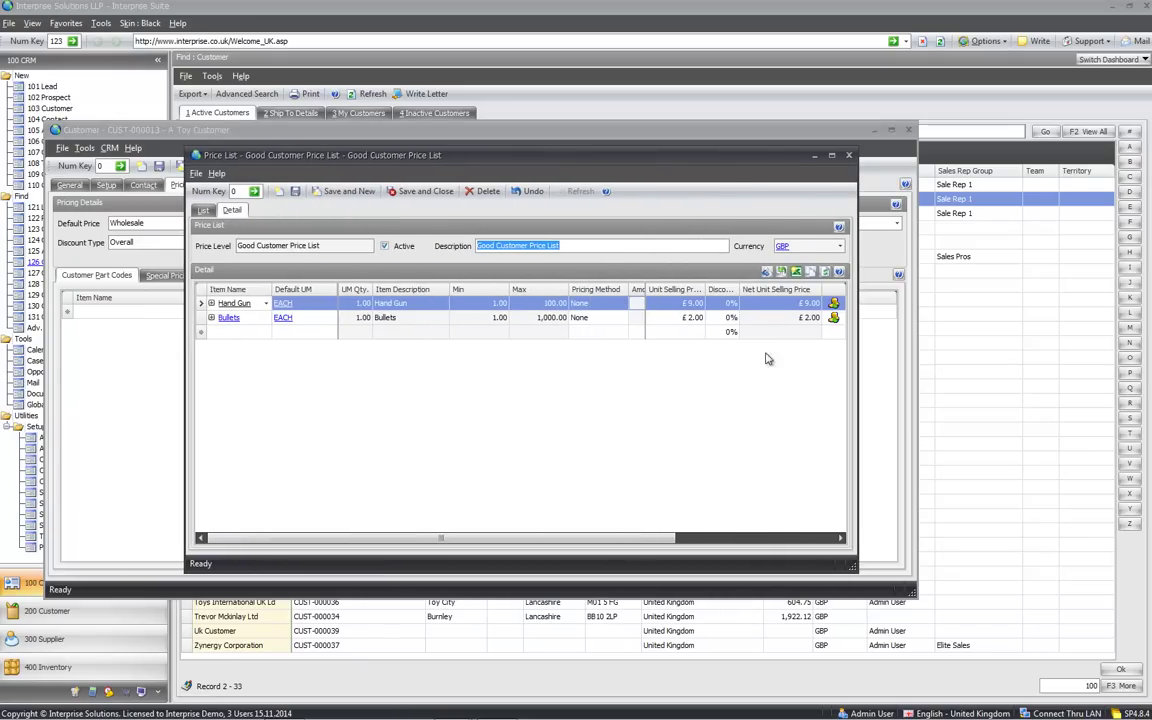
pyautogui.click(493, 304)
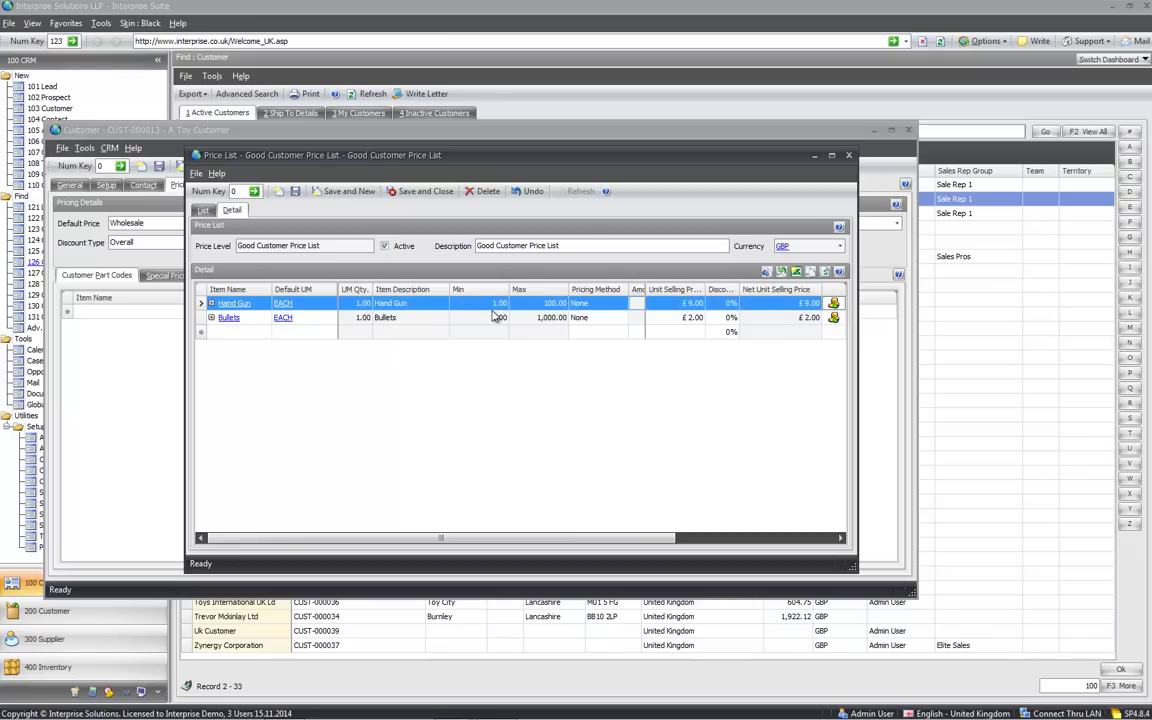
pyautogui.click(211, 303)
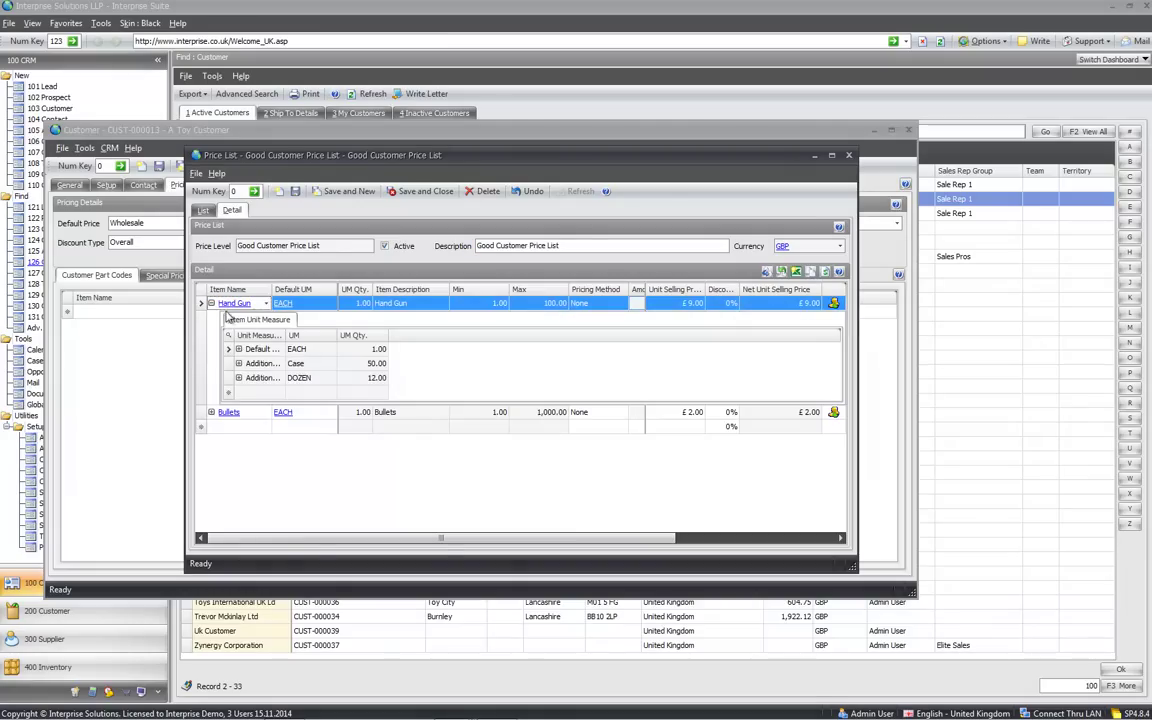
pyautogui.click(238, 349)
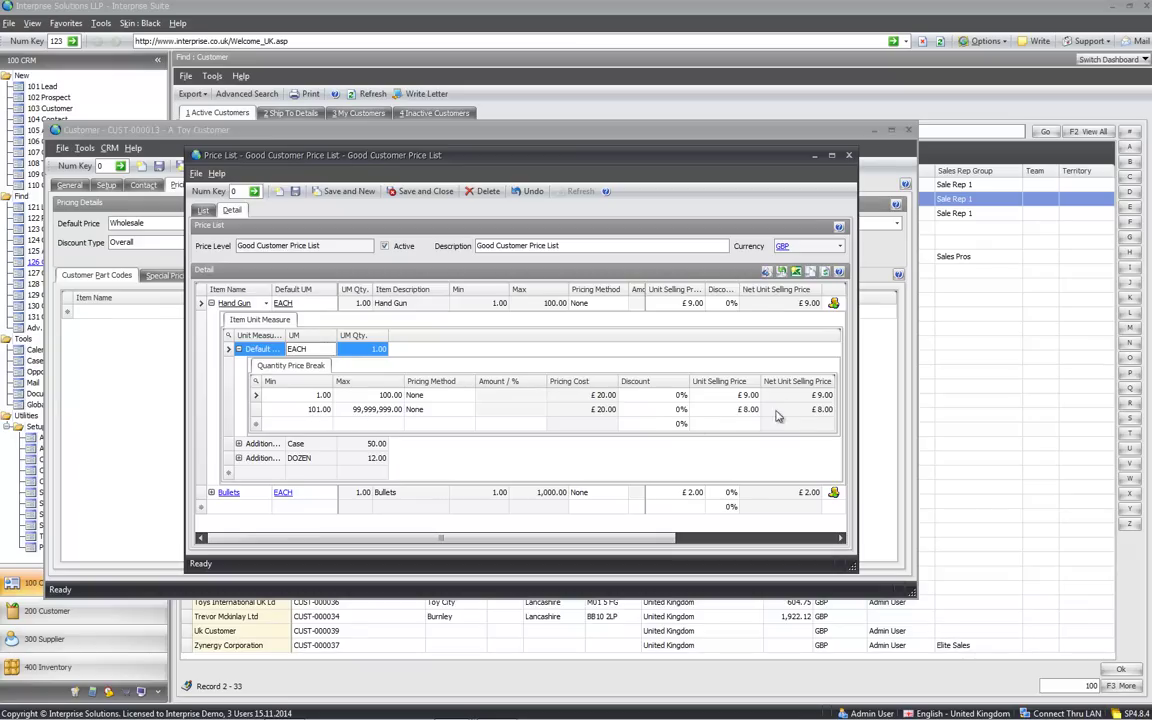
pyautogui.click(239, 349)
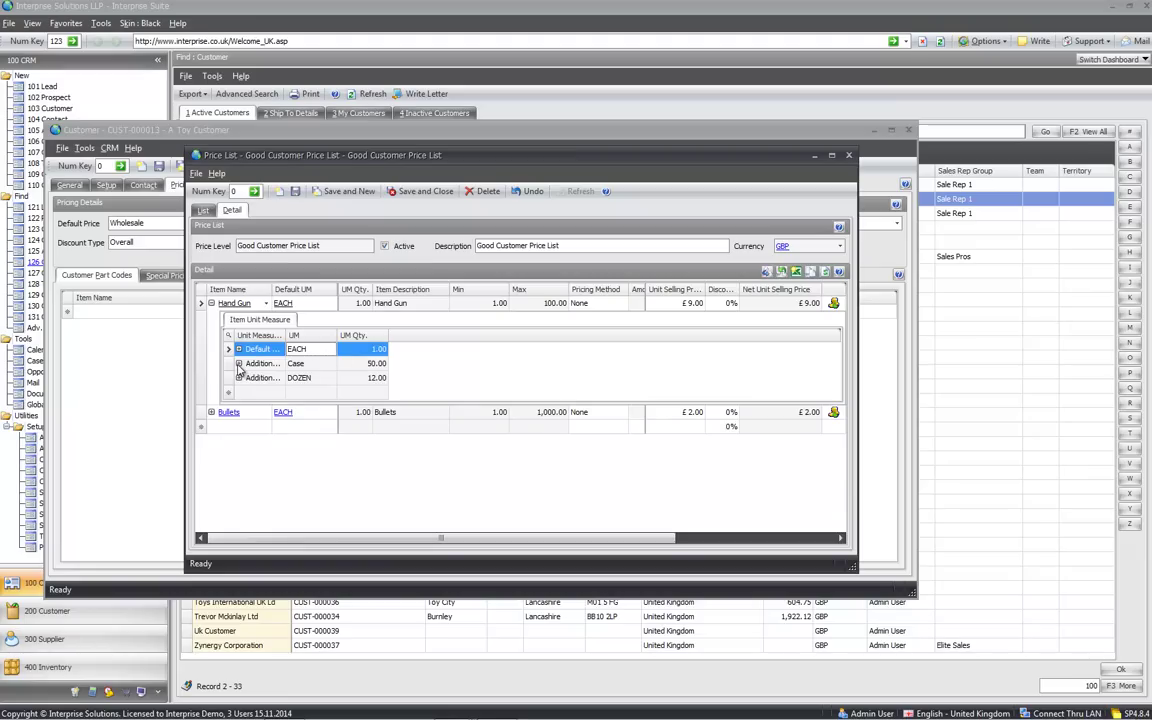
pyautogui.click(239, 364)
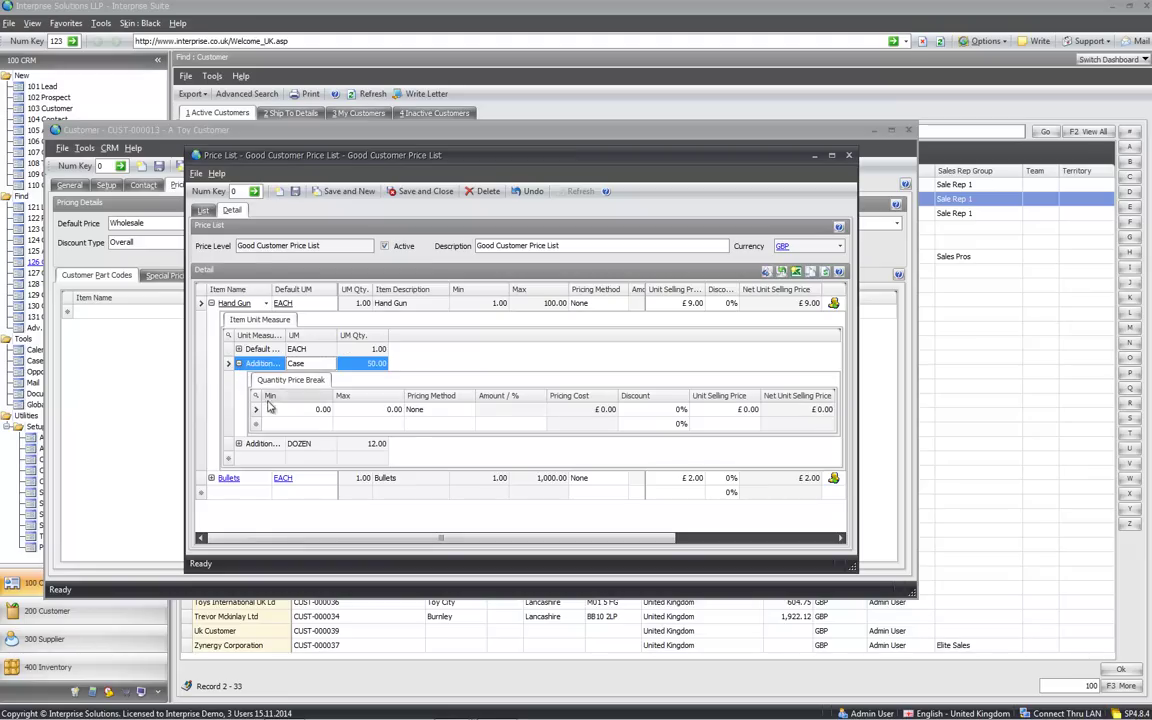
pyautogui.click(257, 350)
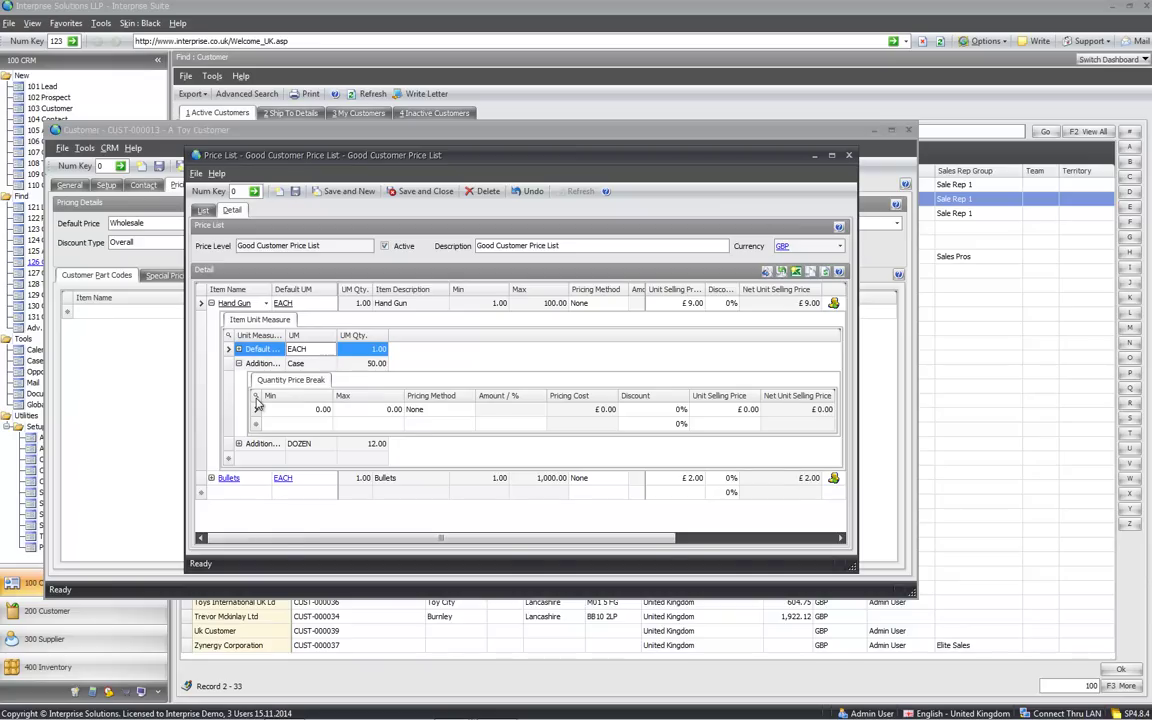
pyautogui.click(221, 335)
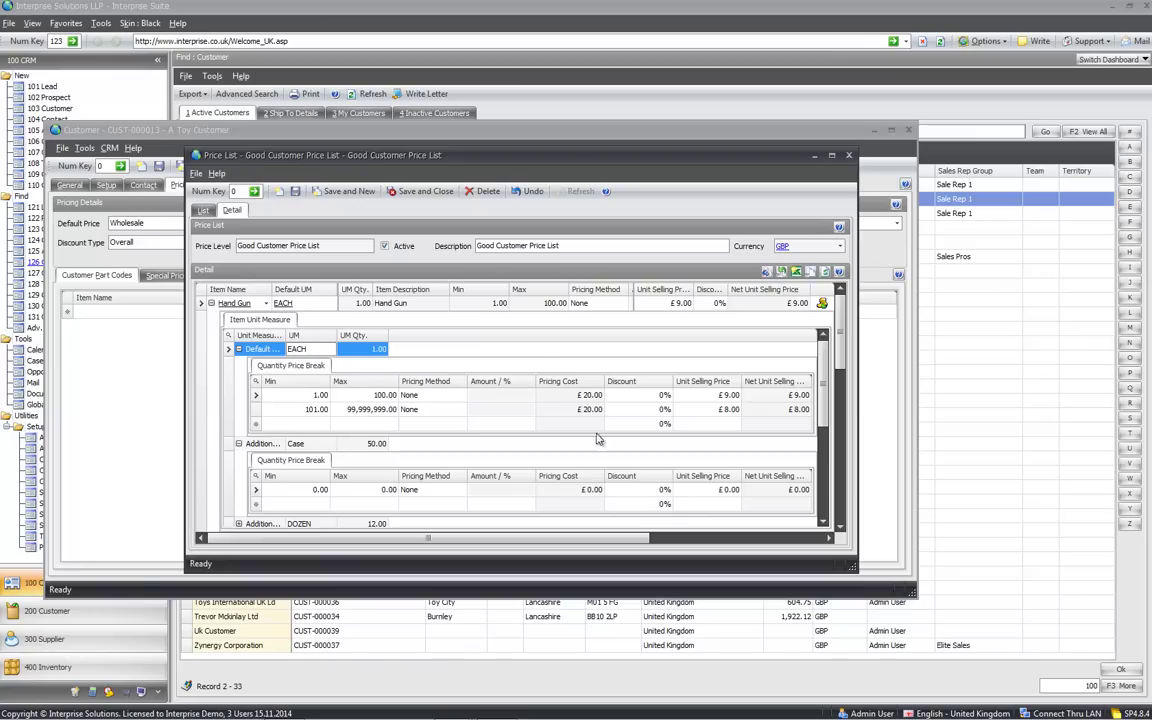
pyautogui.click(211, 304)
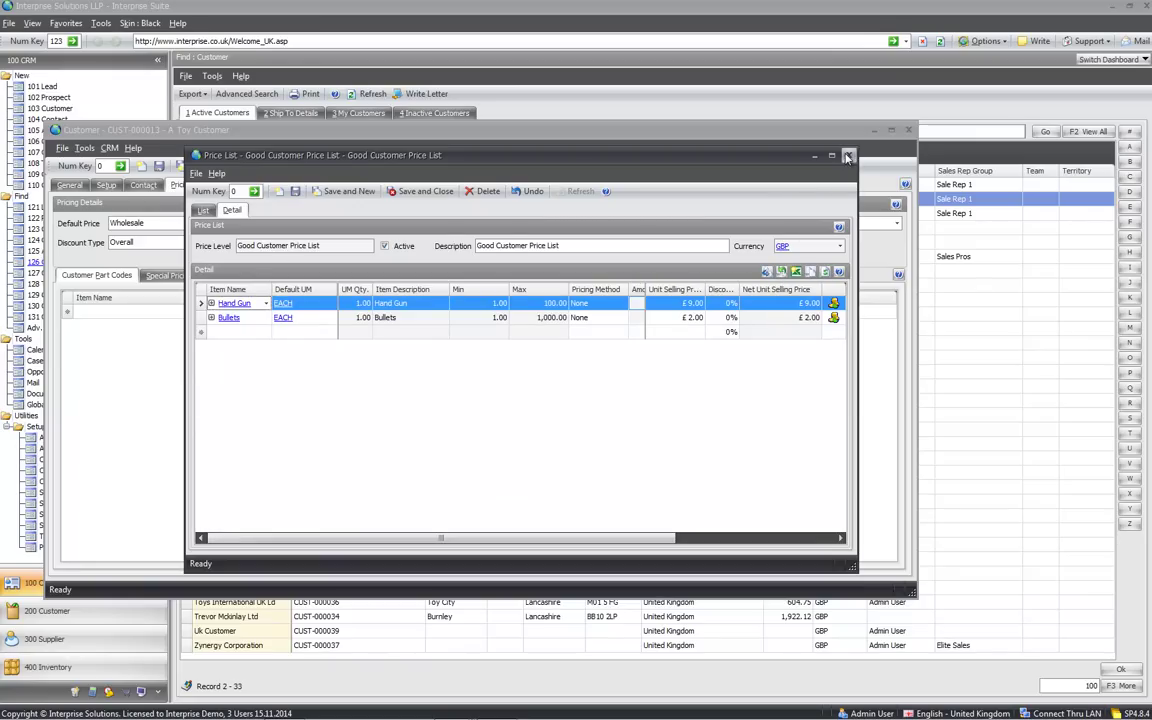
pyautogui.click(766, 144)
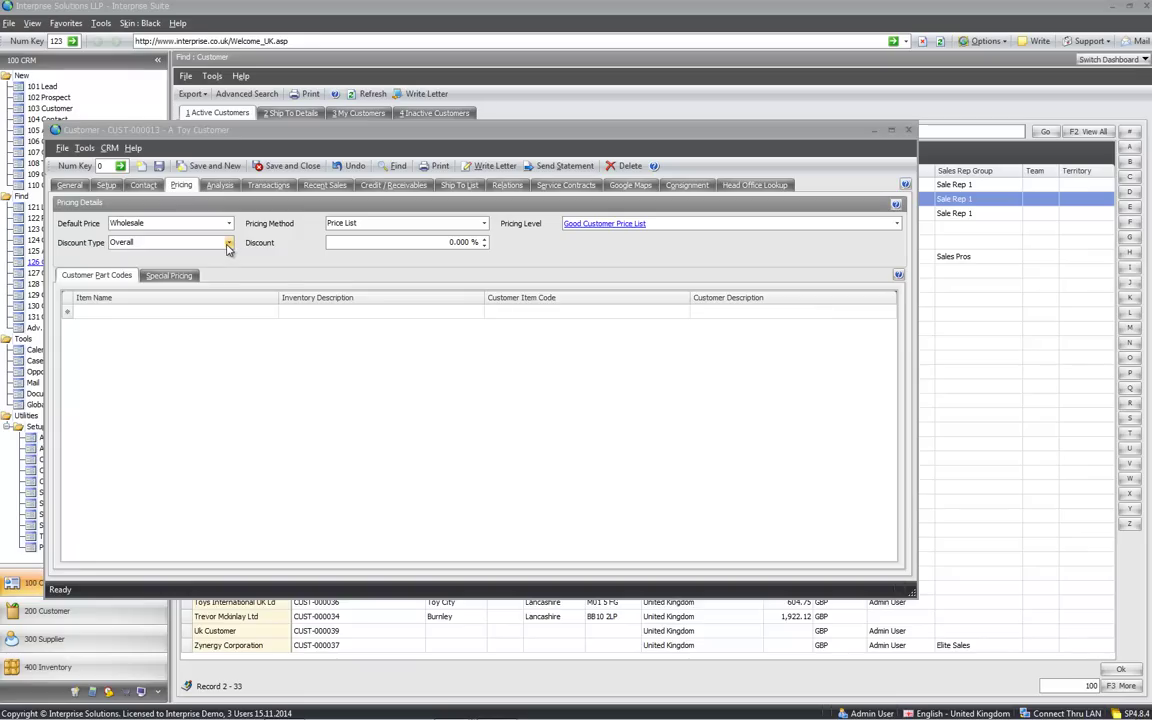
# Inspect the £1.00 Bullets special price and customer part codes, then open the Analysis tab
pyautogui.click(172, 276)
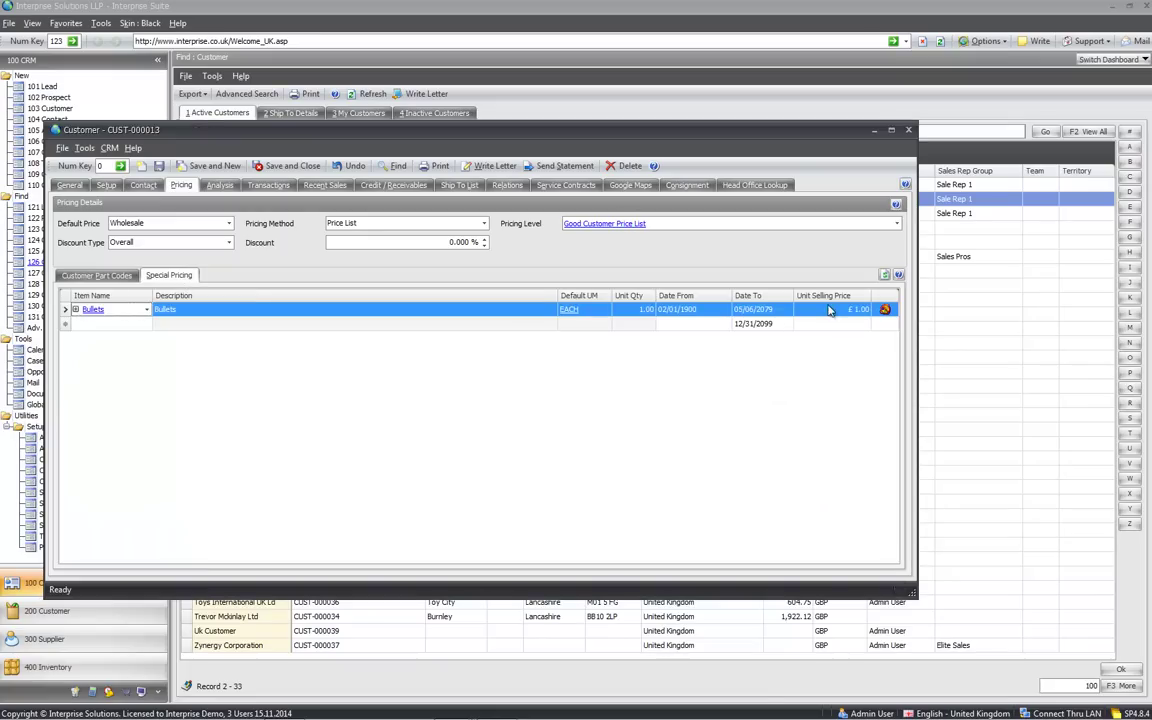
pyautogui.click(75, 309)
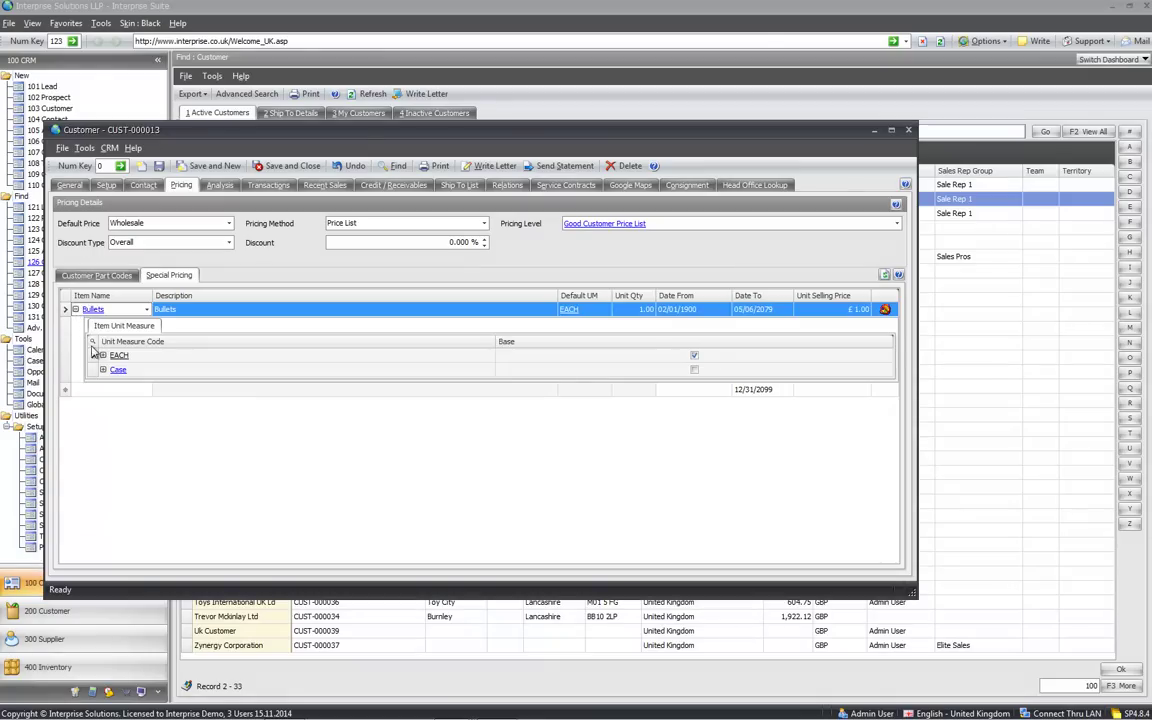
pyautogui.click(102, 355)
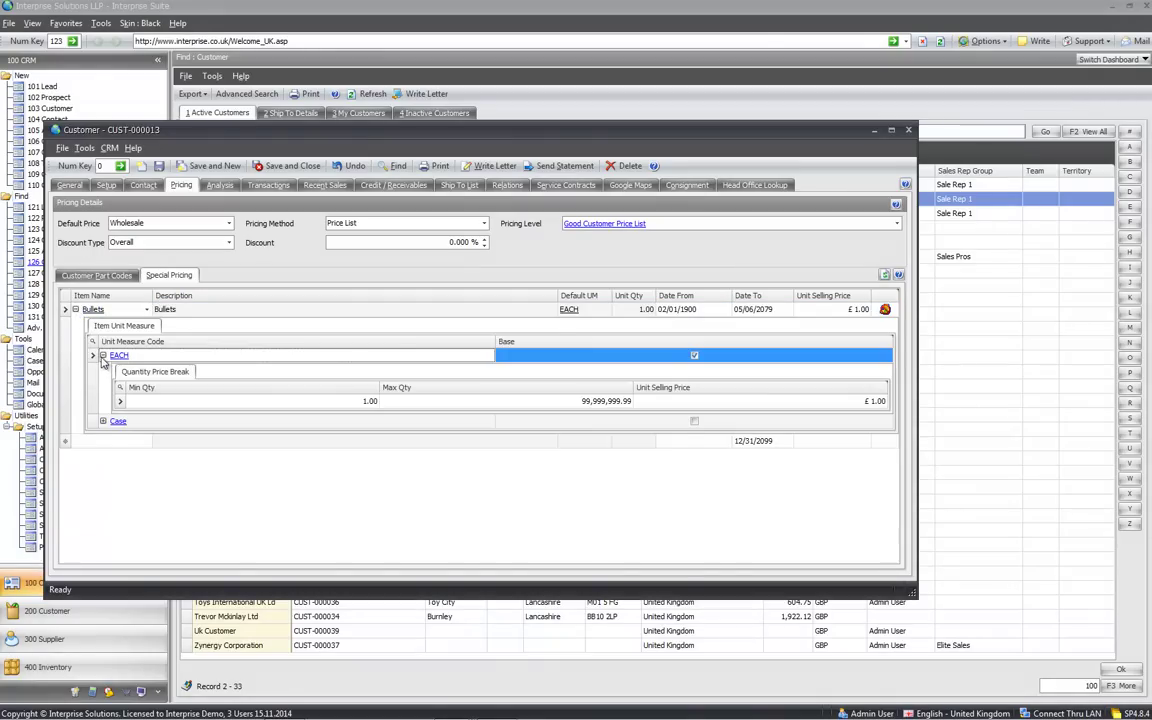
pyautogui.click(102, 356)
pyautogui.click(75, 309)
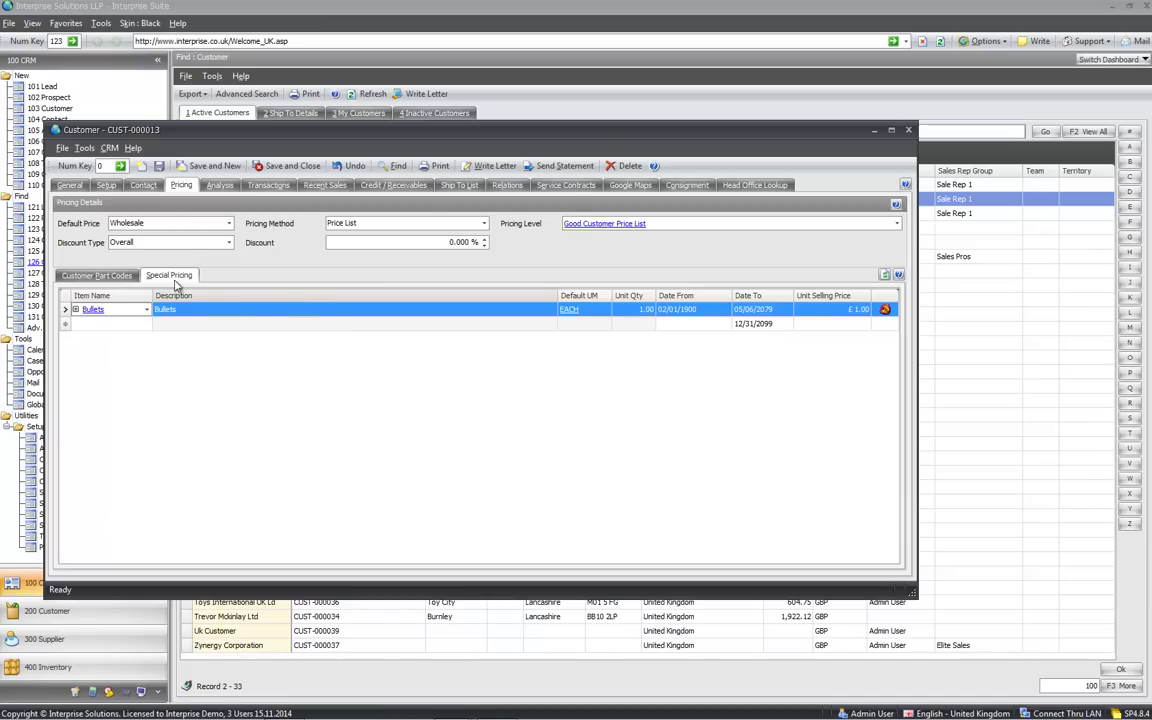
pyautogui.click(116, 276)
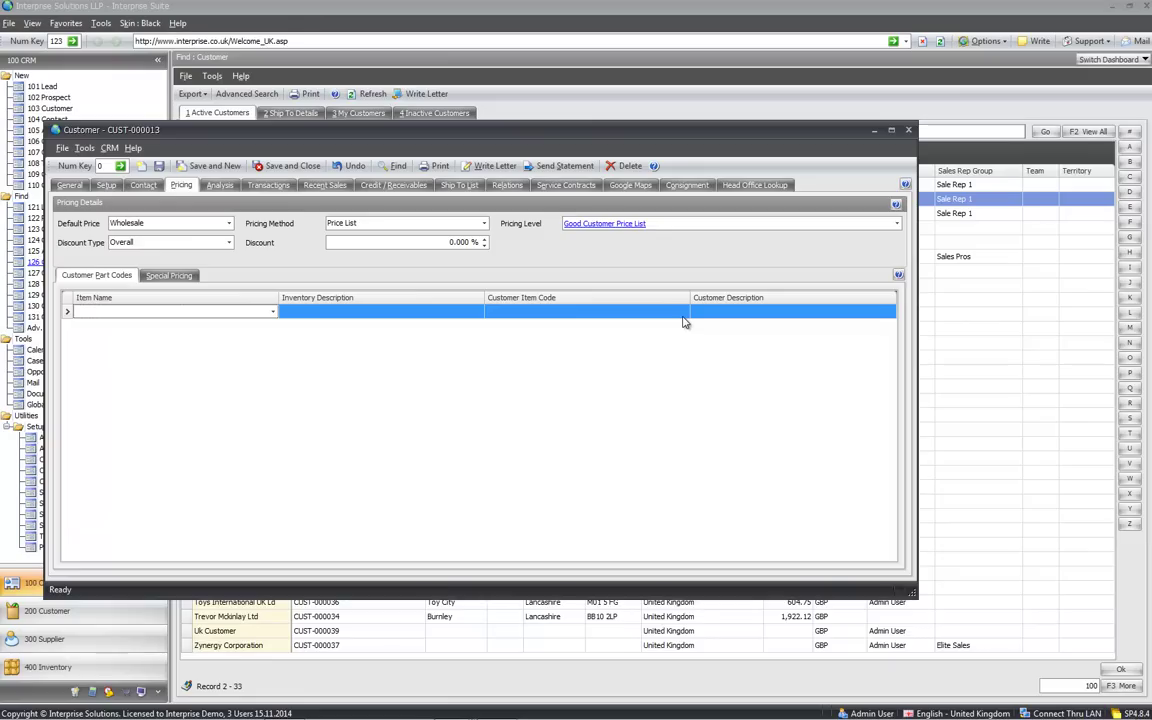
pyautogui.click(220, 185)
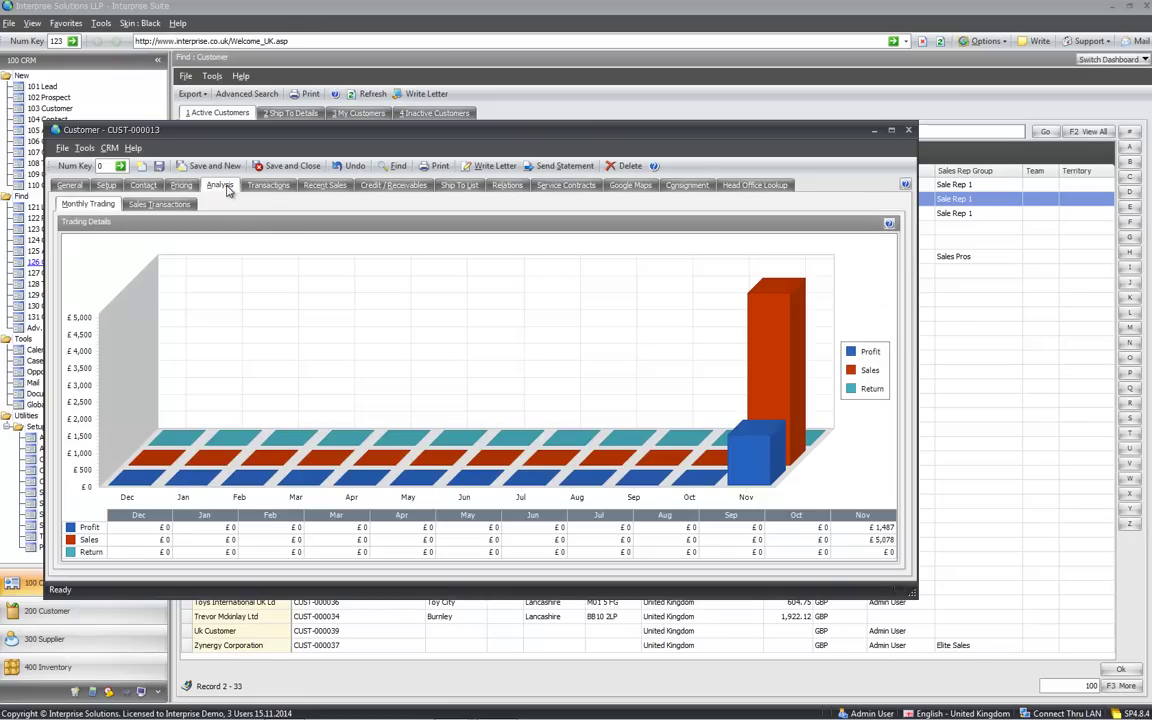
# Browse the customer's sales transactions, open and close quote QU-000027, then view the ledger
pyautogui.click(172, 205)
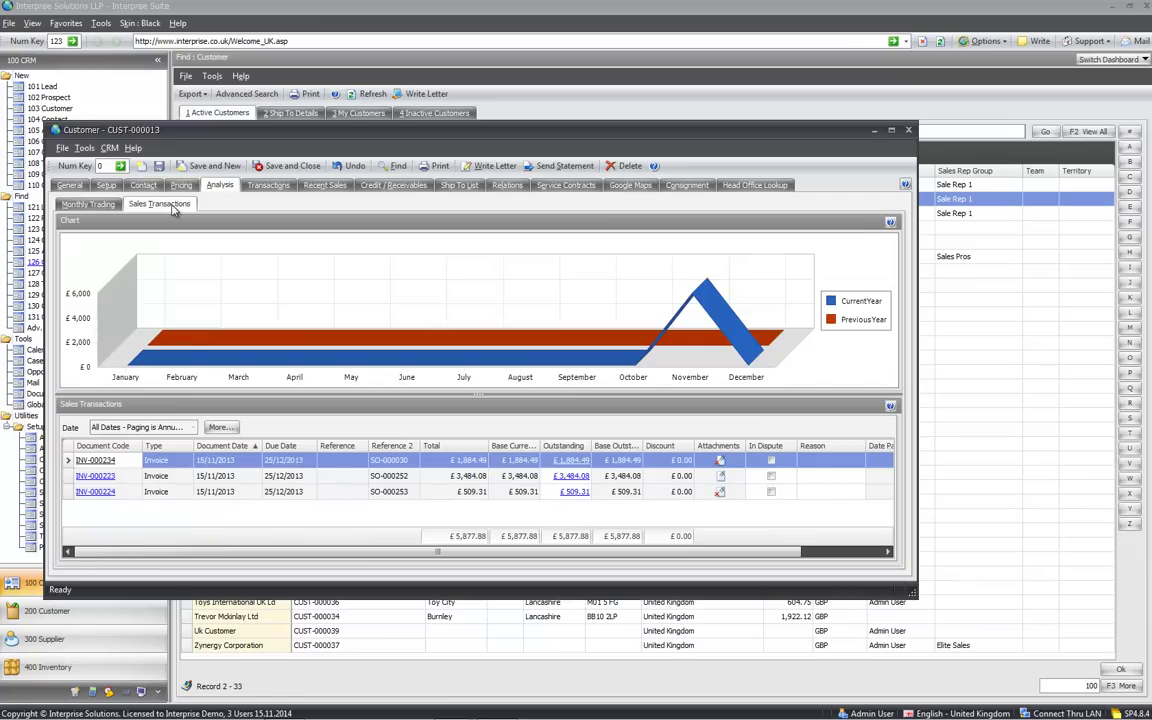
pyautogui.click(268, 186)
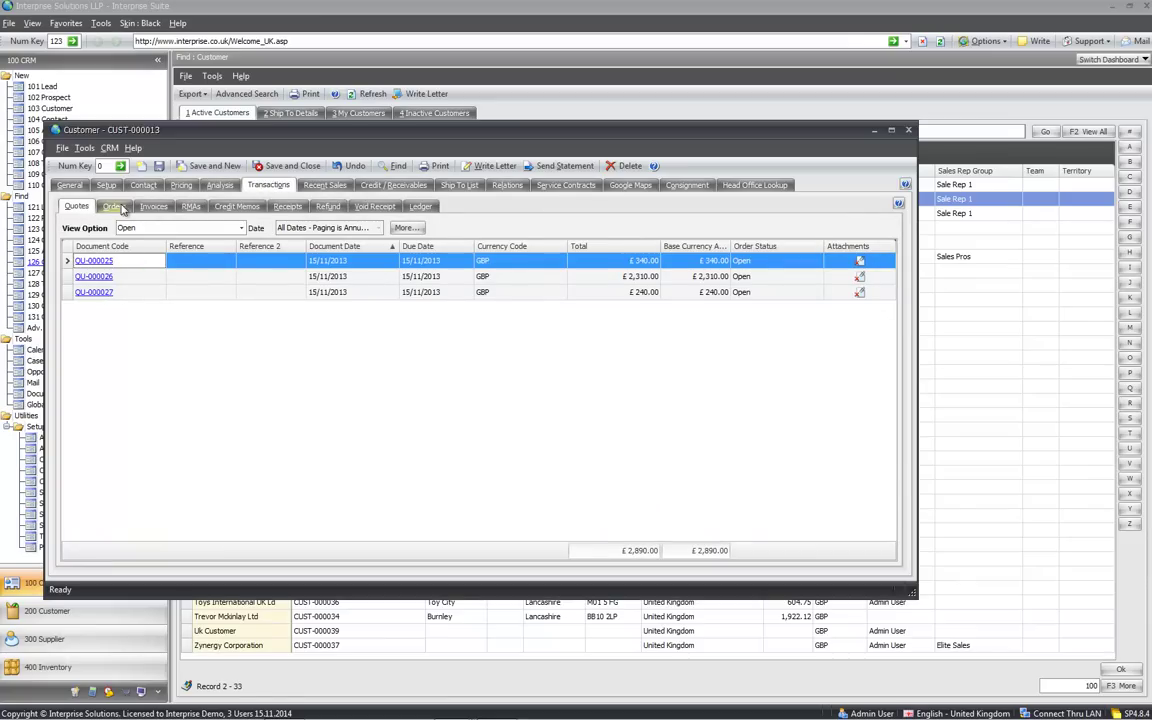
pyautogui.click(98, 292)
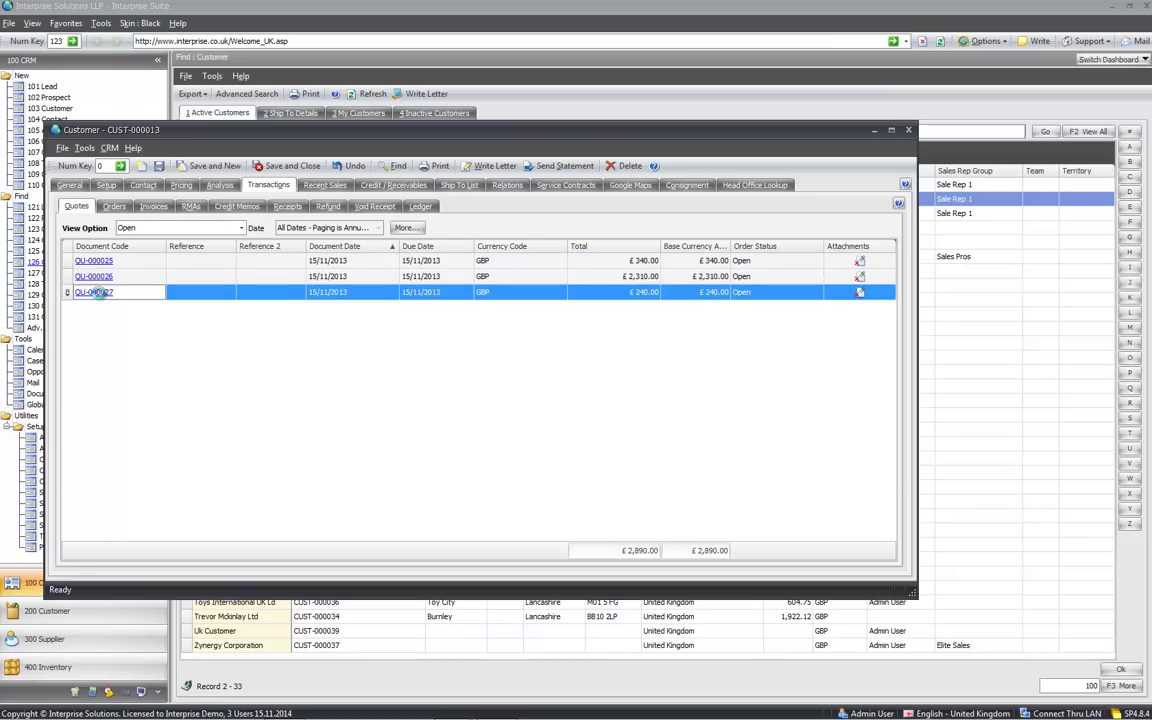
pyautogui.click(98, 292)
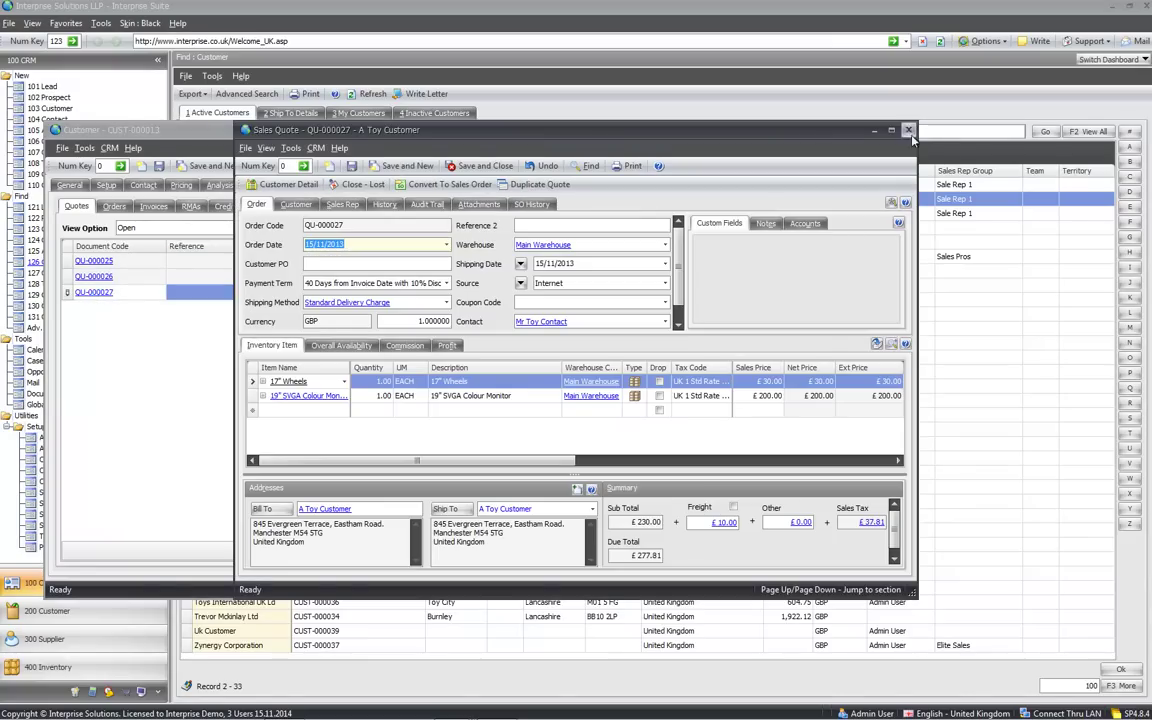
pyautogui.click(908, 131)
pyautogui.click(419, 207)
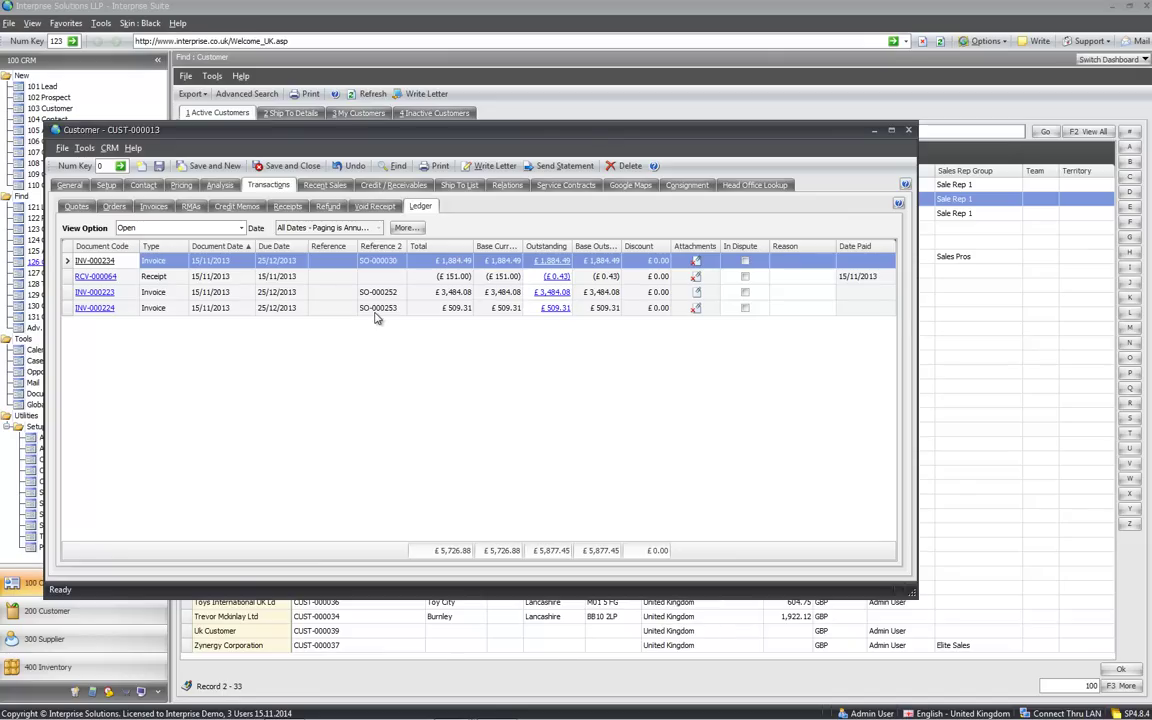
pyautogui.click(412, 311)
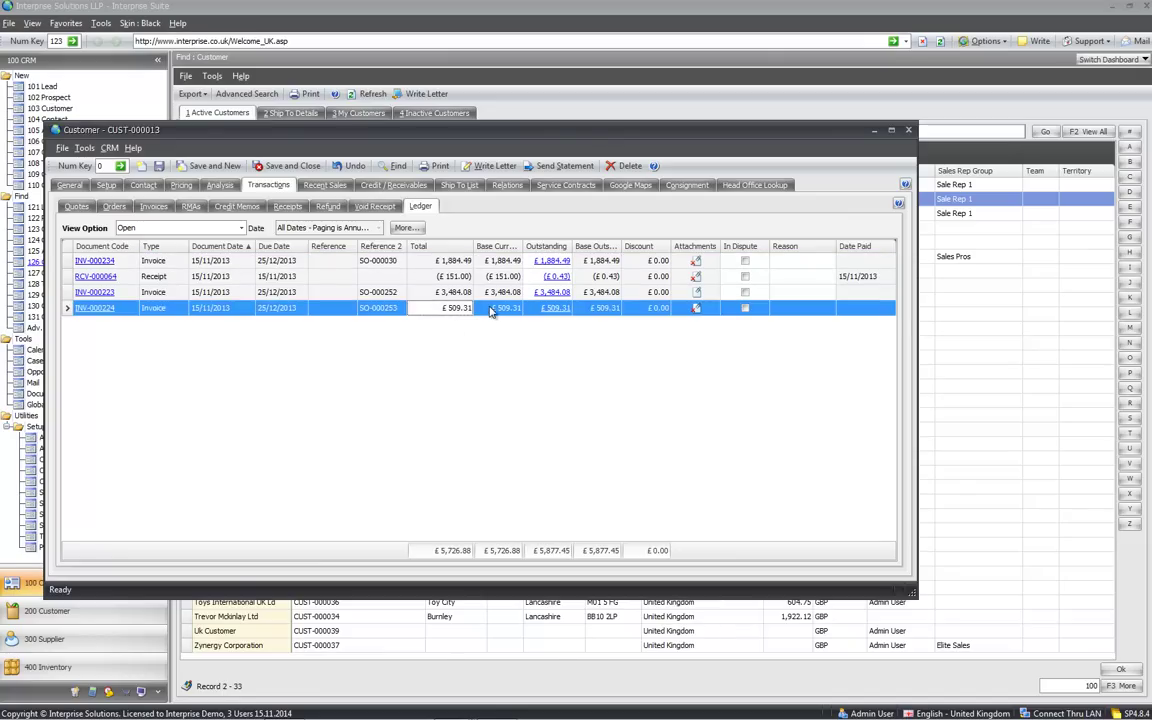
pyautogui.click(491, 311)
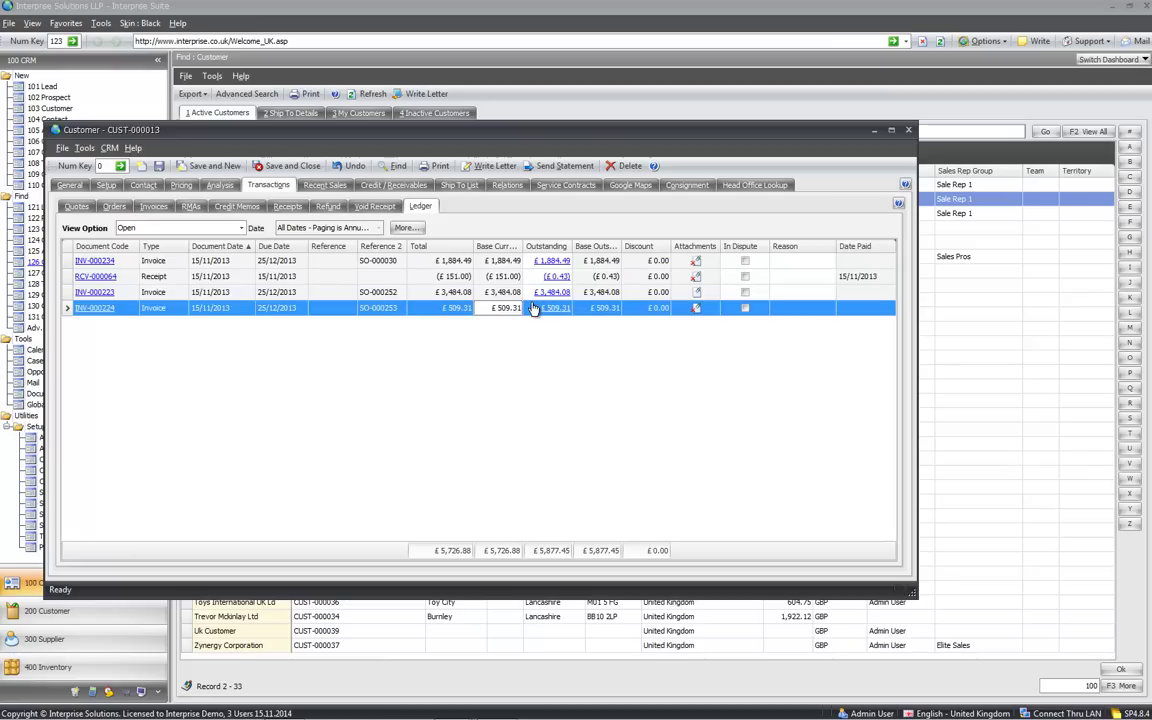
pyautogui.click(610, 311)
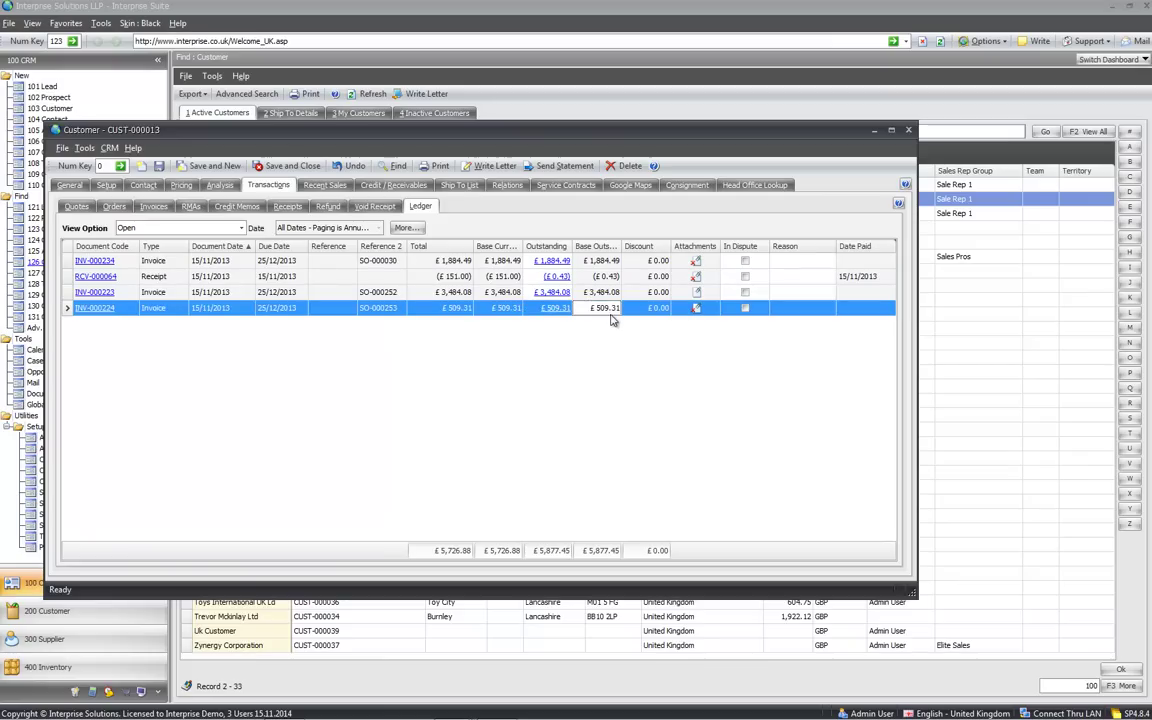
pyautogui.click(642, 311)
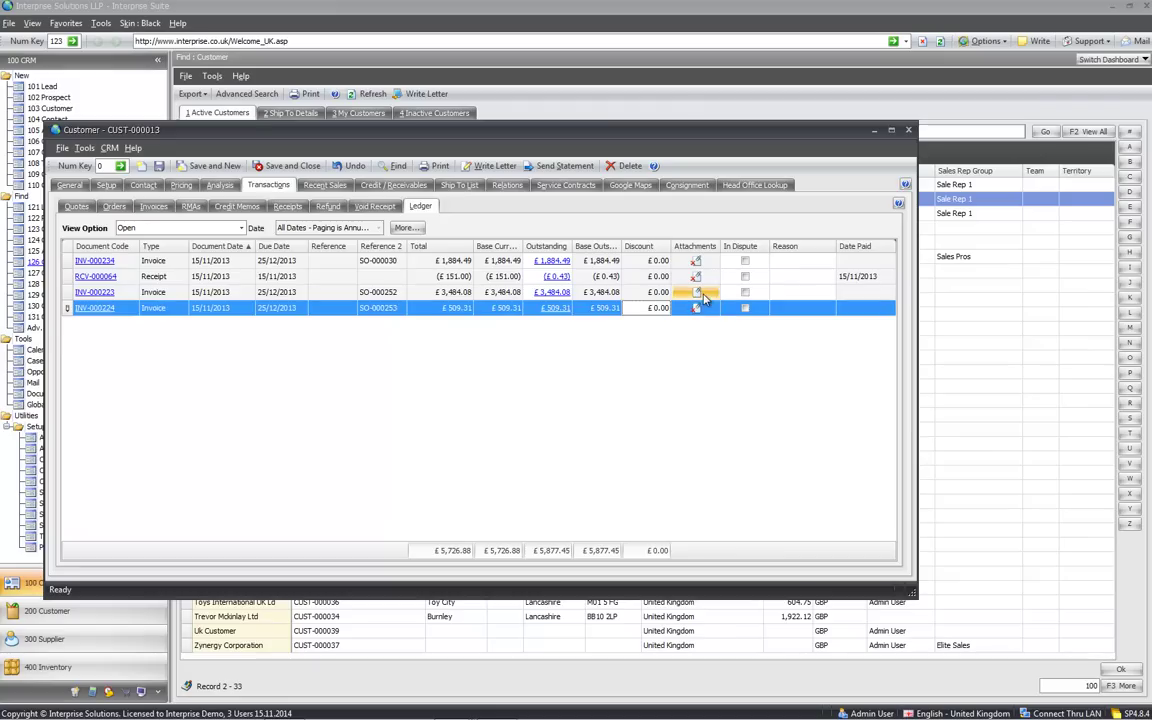
pyautogui.click(707, 293)
pyautogui.click(705, 292)
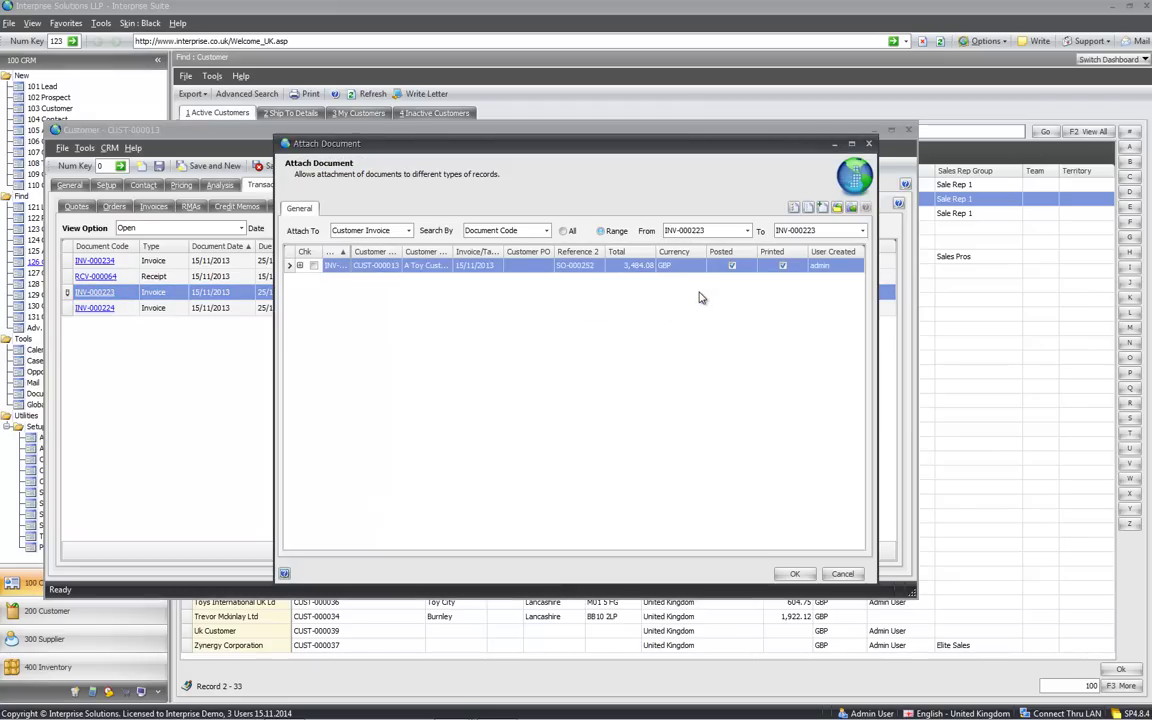
pyautogui.click(300, 266)
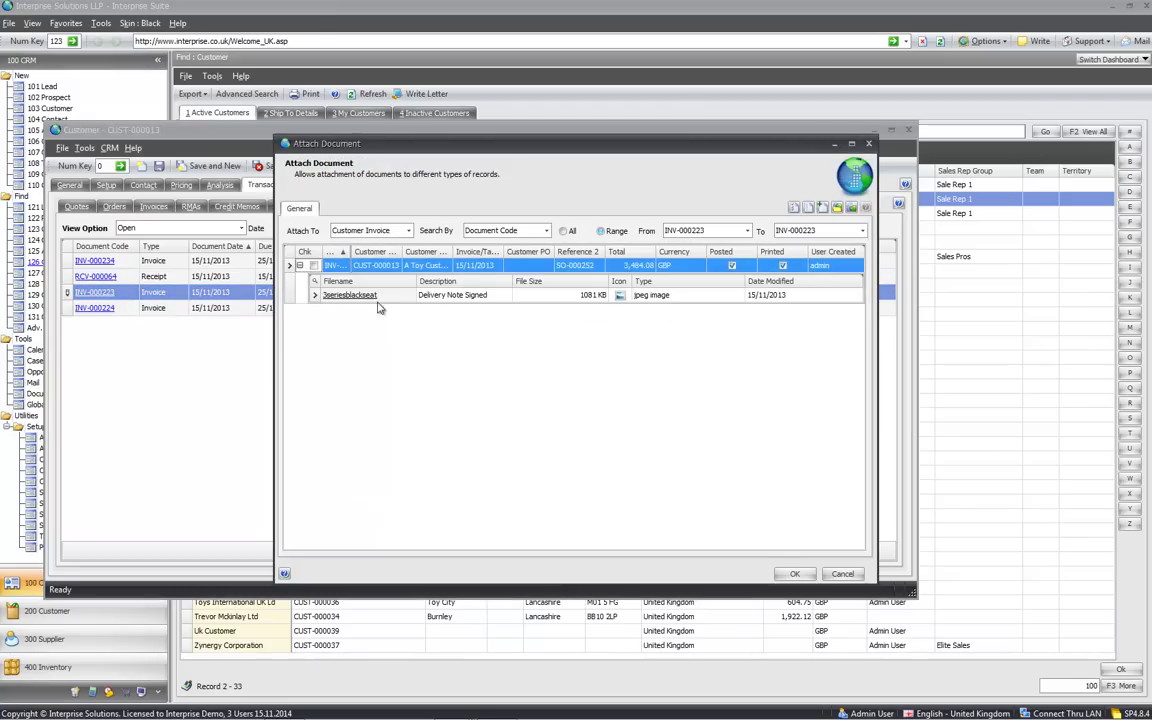
pyautogui.click(869, 146)
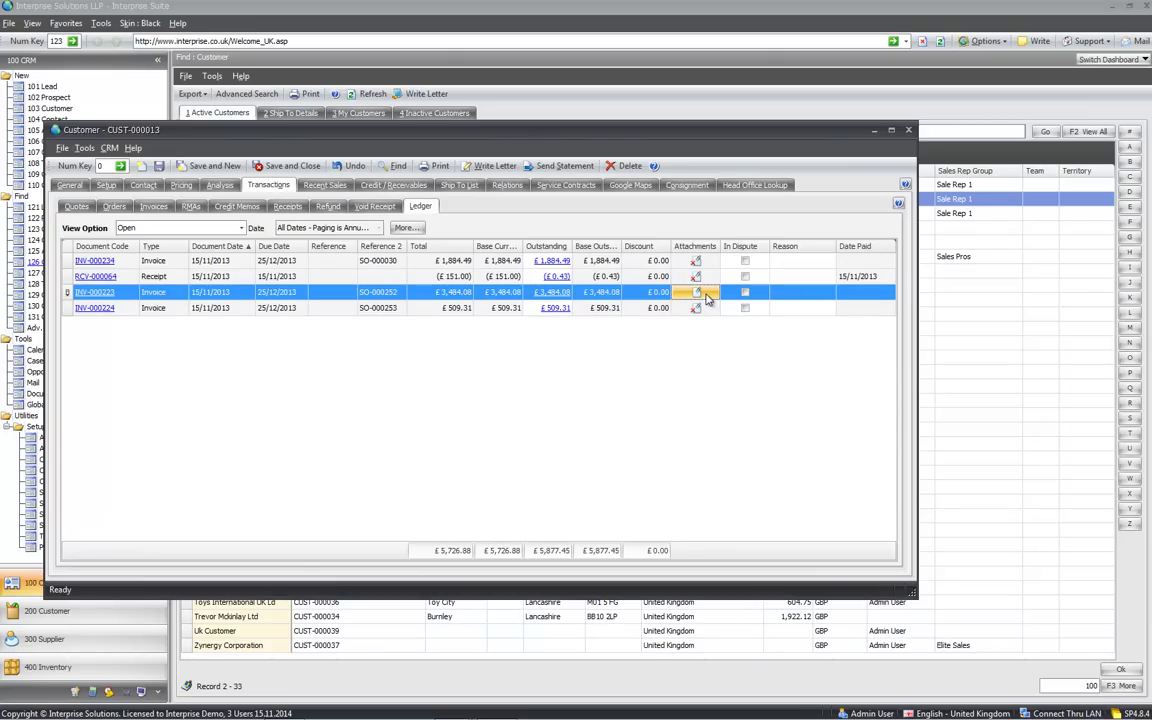
pyautogui.click(745, 292)
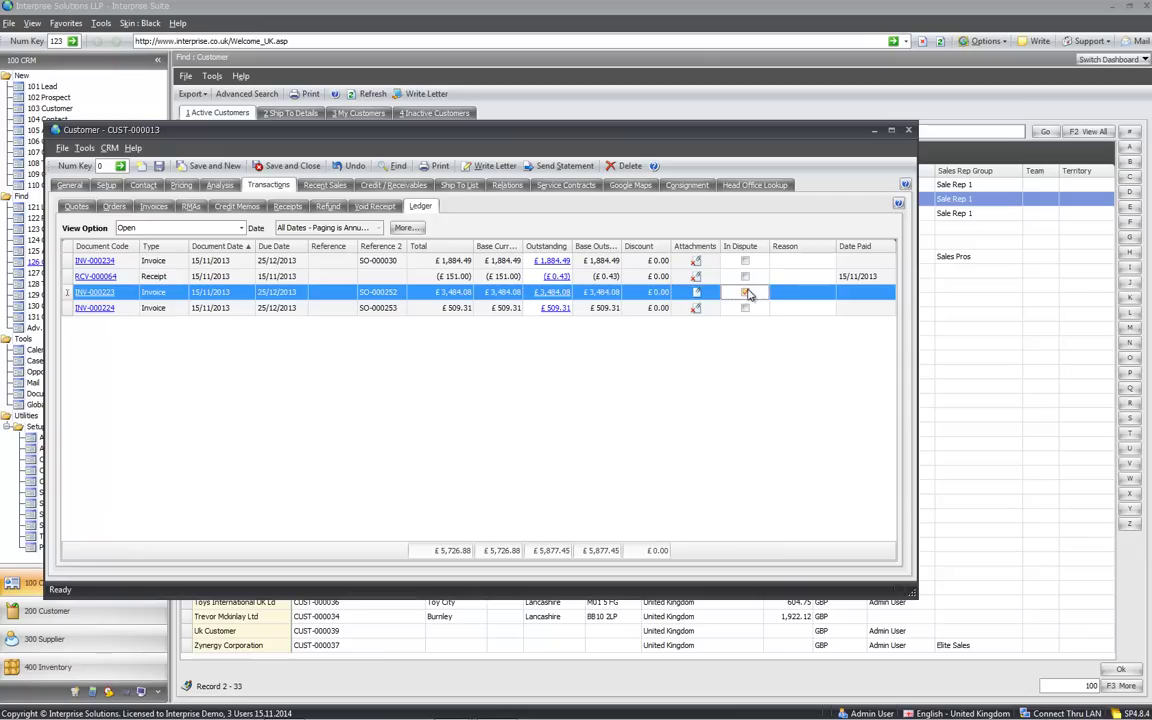
pyautogui.click(782, 296)
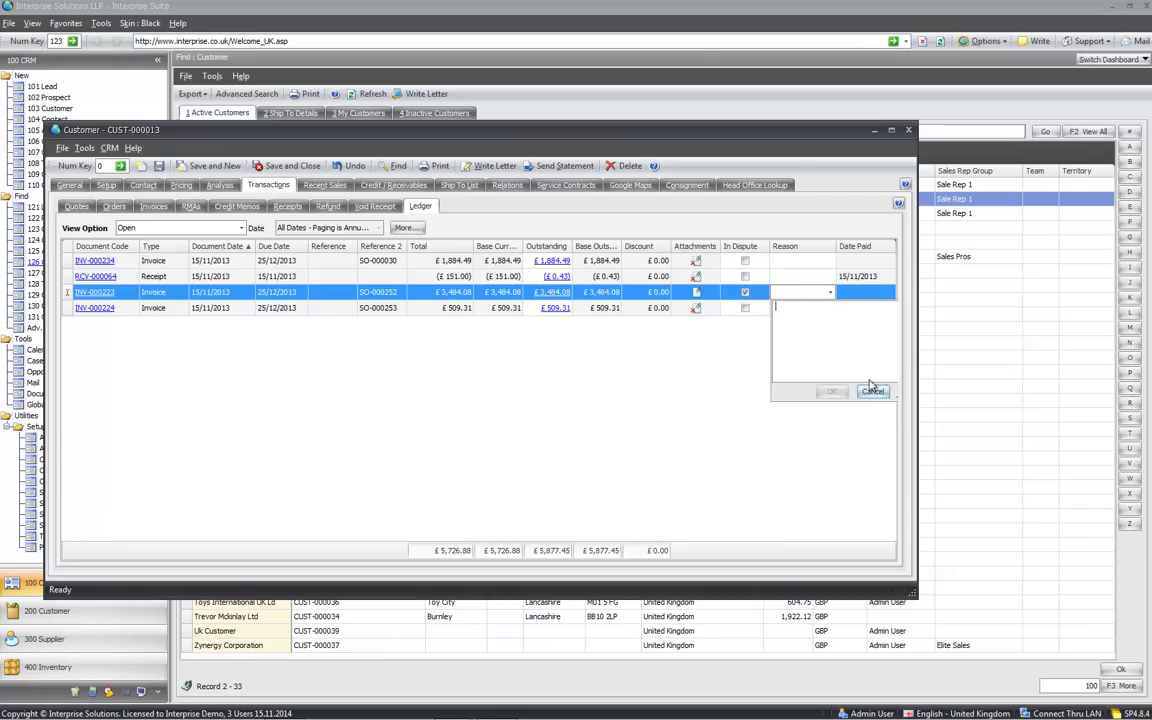
pyautogui.click(868, 391)
pyautogui.click(745, 292)
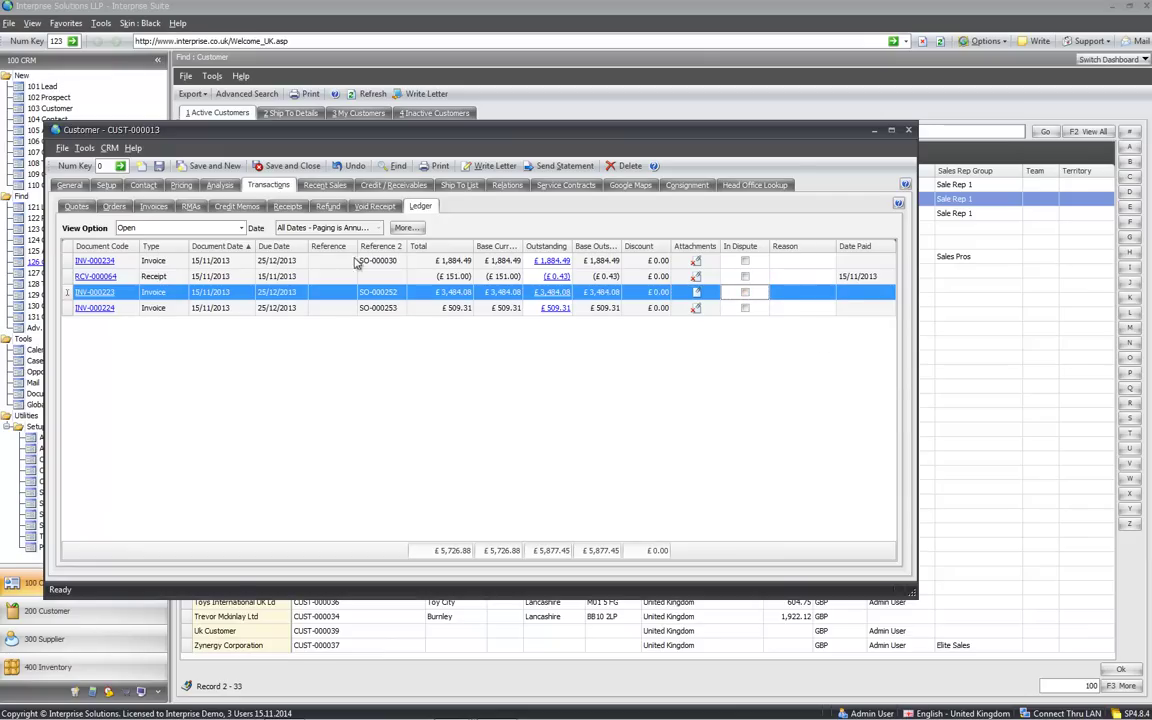
pyautogui.click(241, 228)
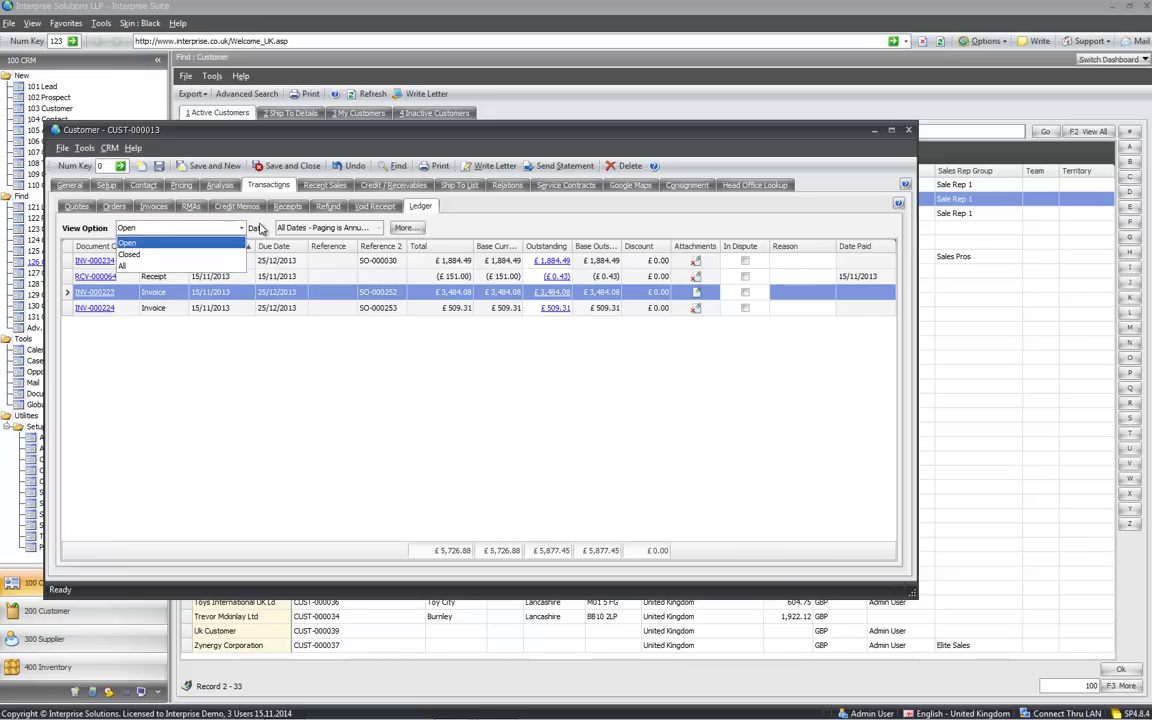
pyautogui.click(255, 229)
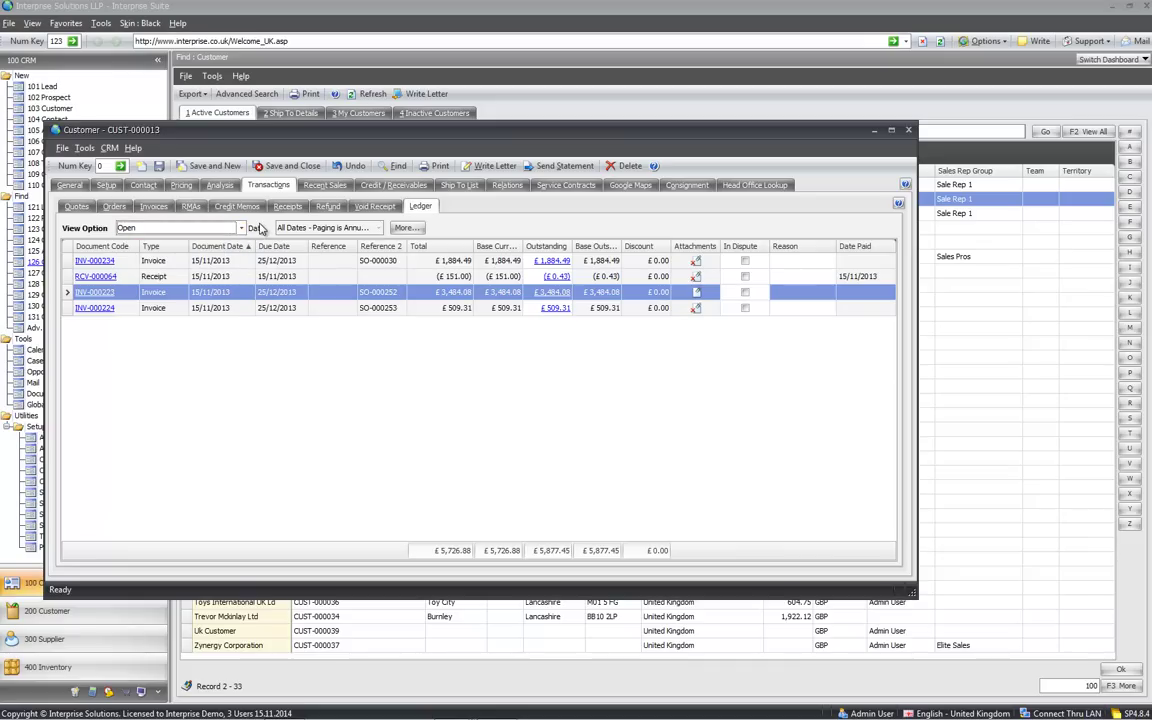
# Check the Buying History and Quoted Items under Recent Sales, then open Credit / Receivables
pyautogui.click(325, 186)
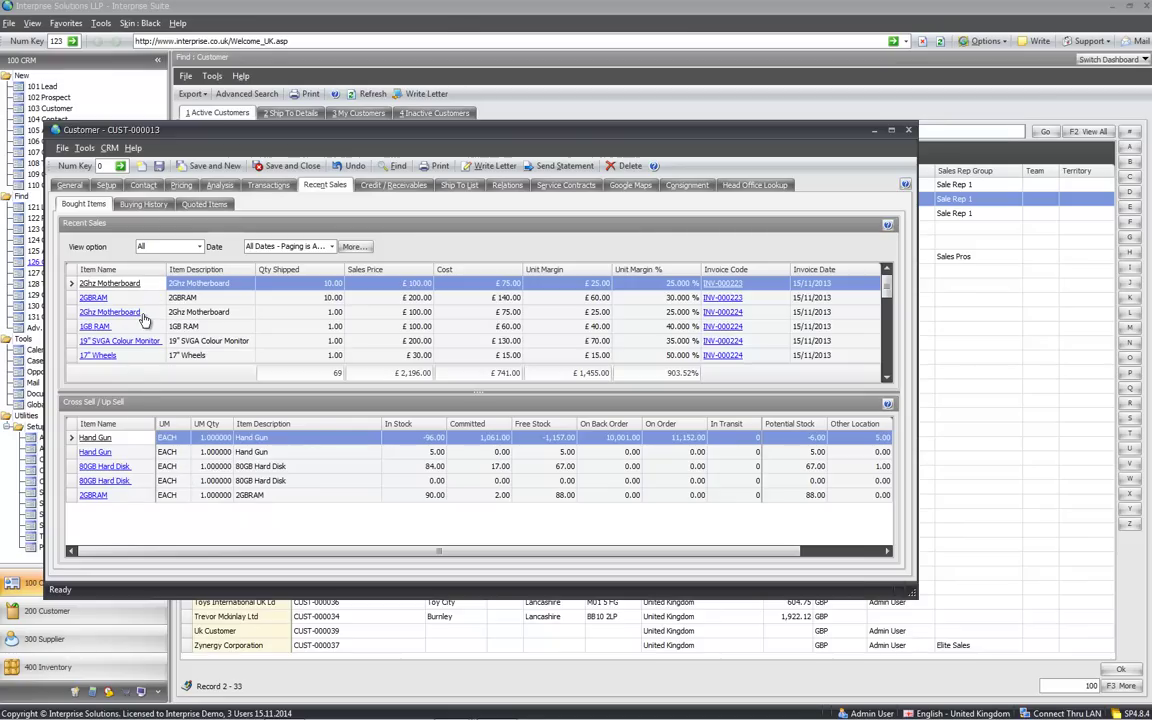
pyautogui.click(144, 204)
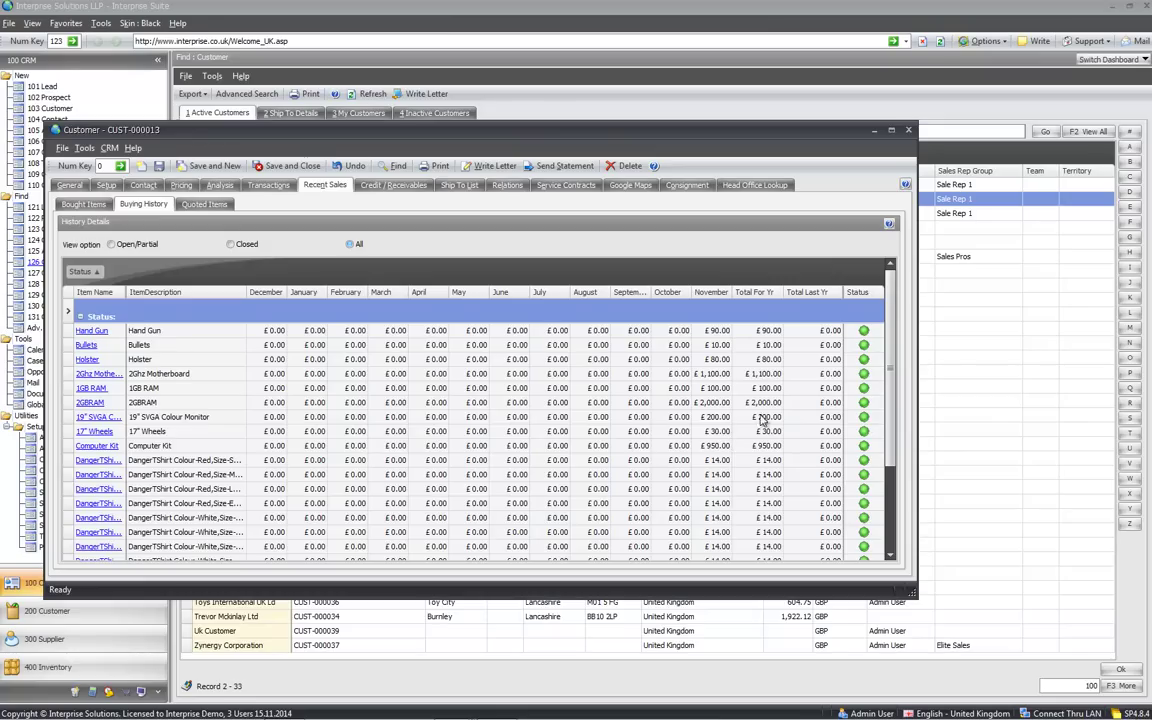
pyautogui.click(197, 205)
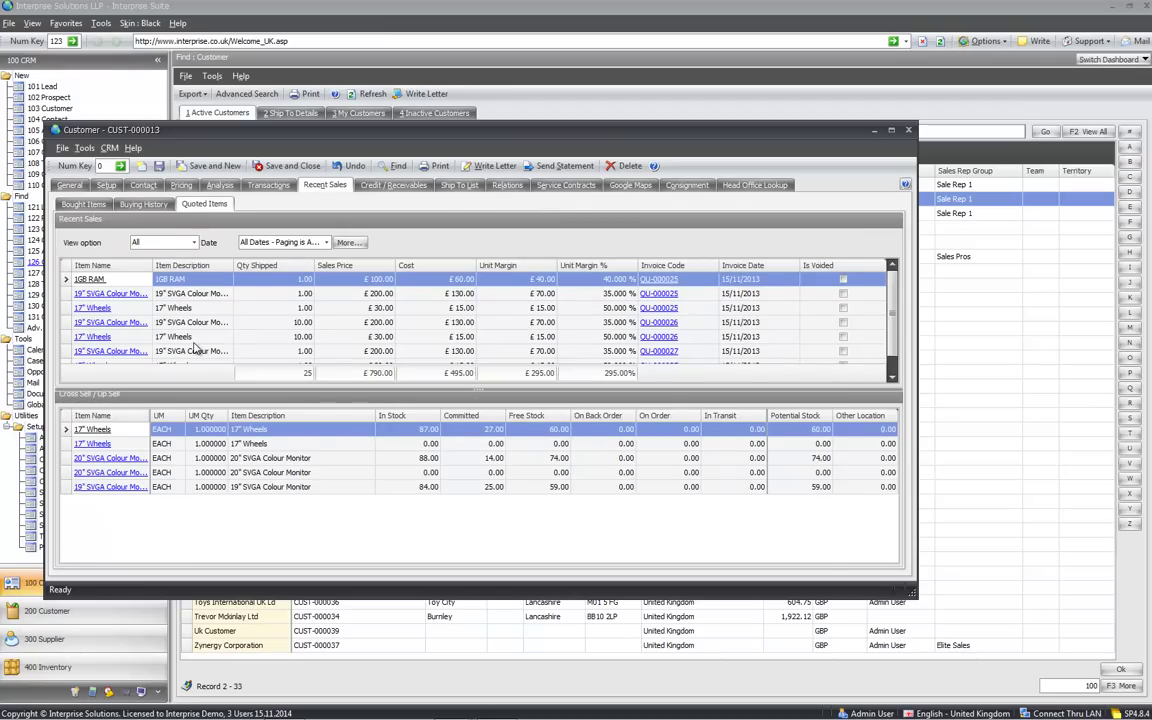
pyautogui.click(393, 186)
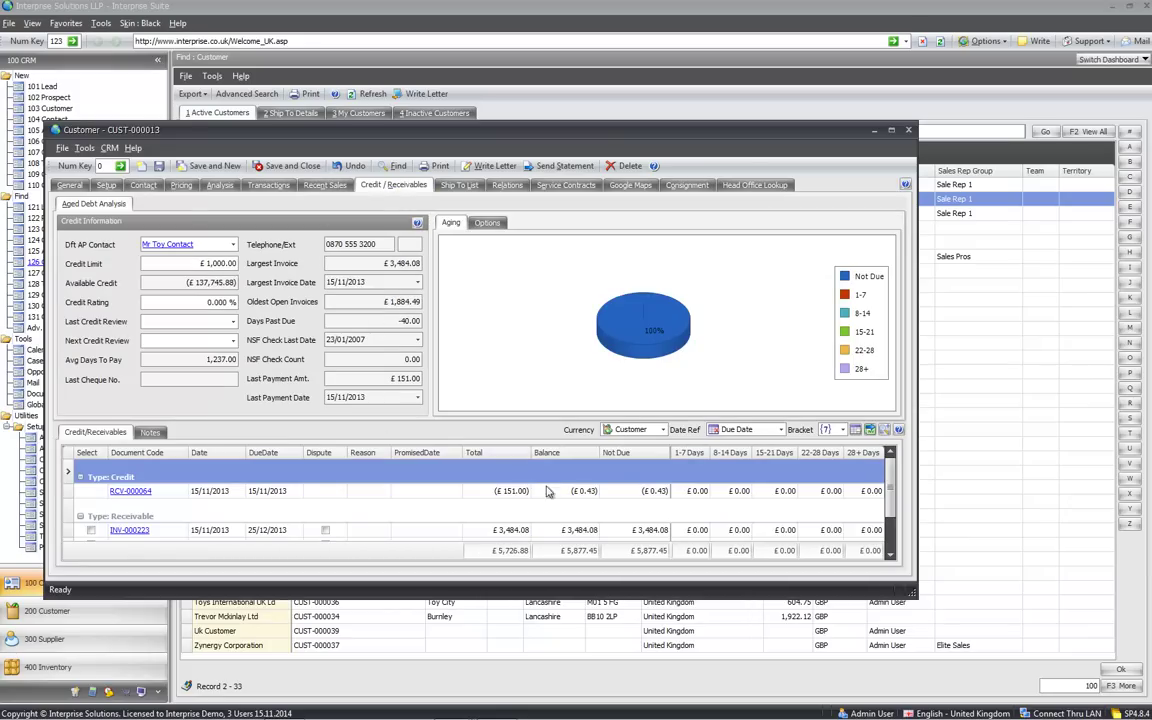
# Collapse the aged debt summary and review the currency and due-date reference options
pyautogui.click(884, 430)
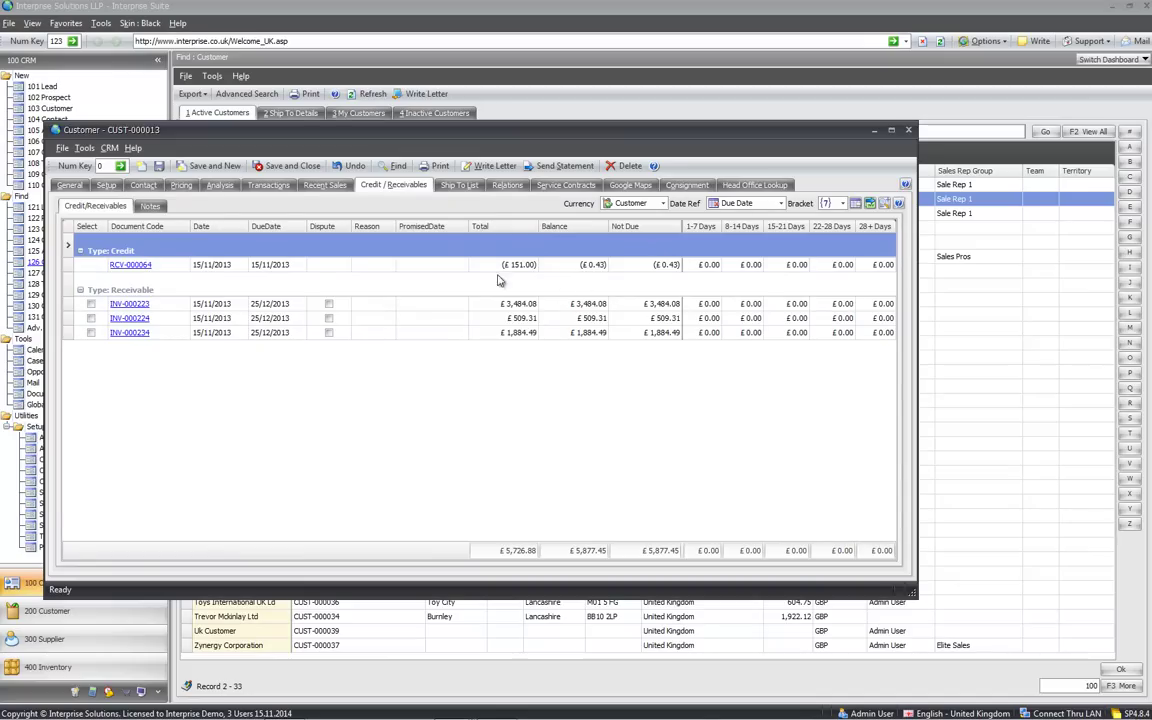
pyautogui.click(578, 304)
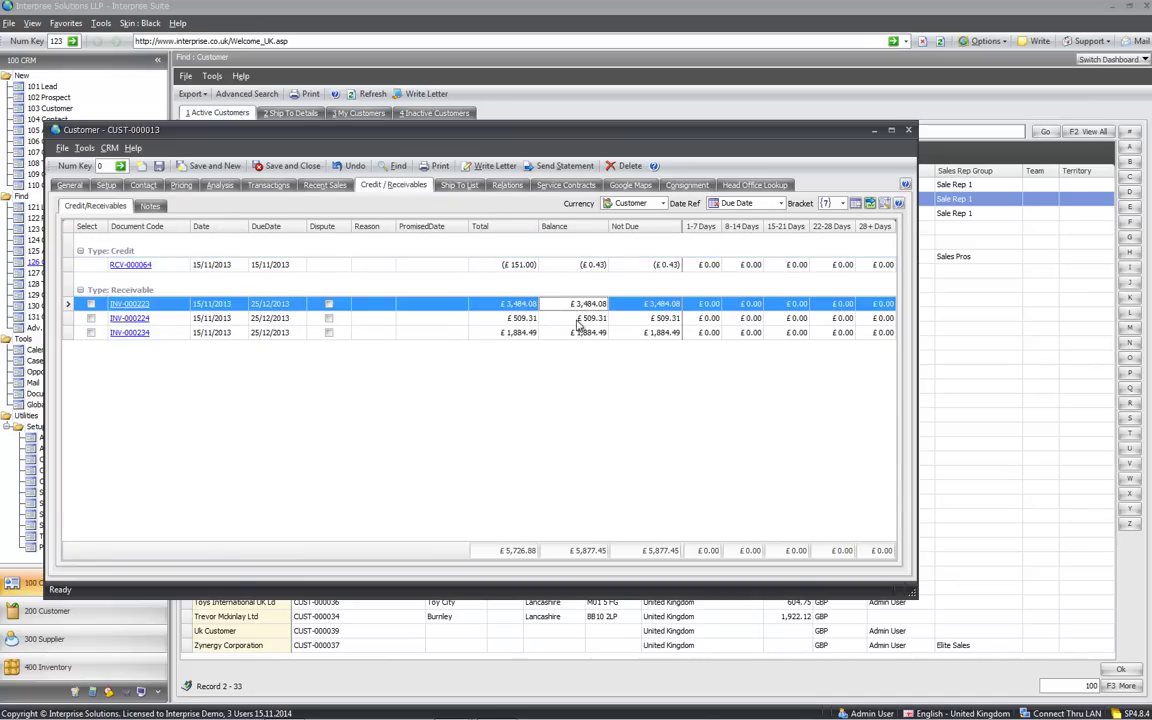
pyautogui.click(570, 331)
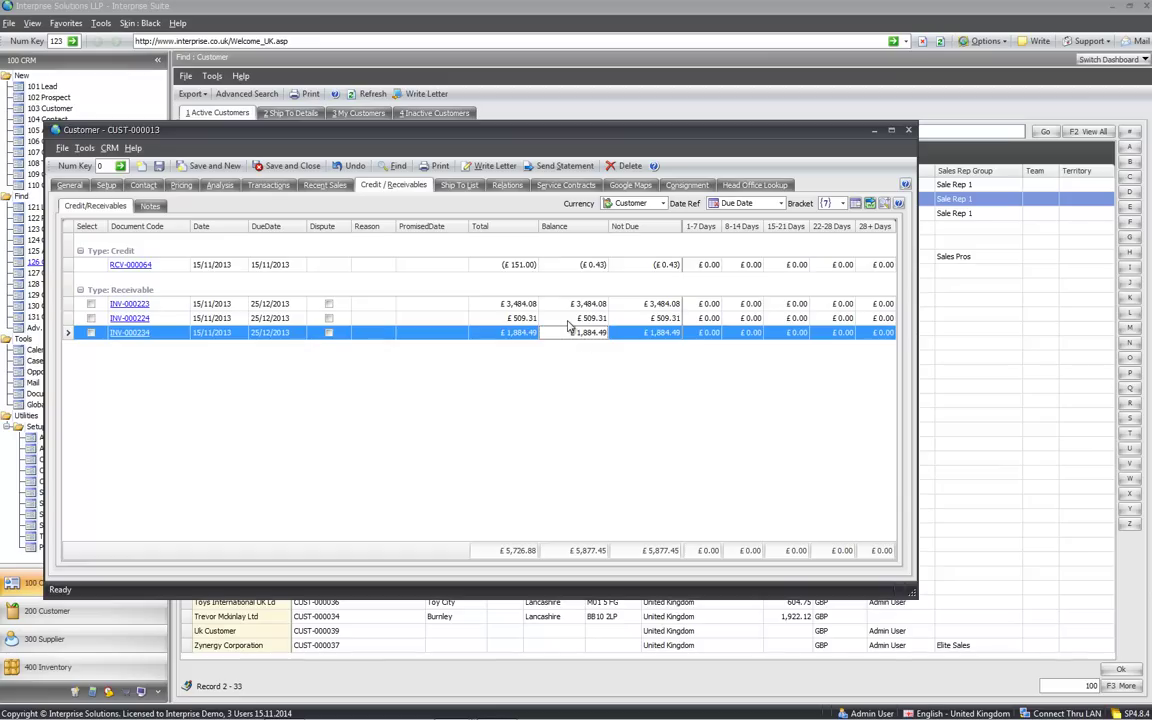
pyautogui.click(661, 203)
pyautogui.click(677, 206)
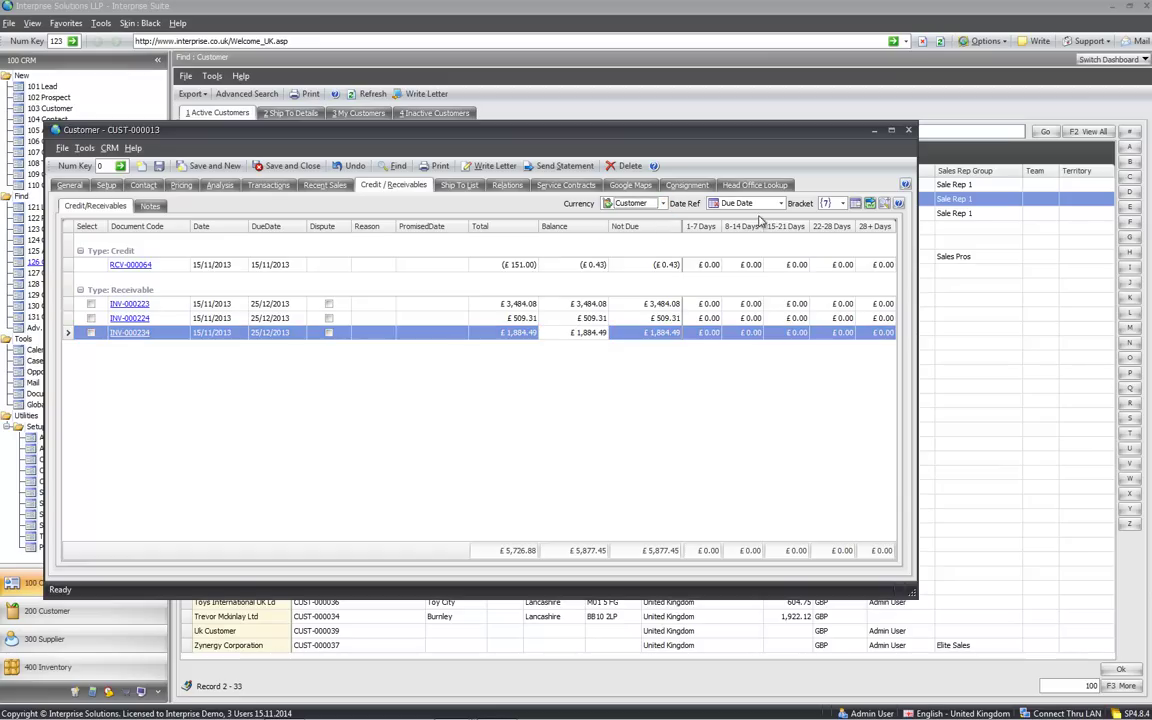
pyautogui.click(780, 204)
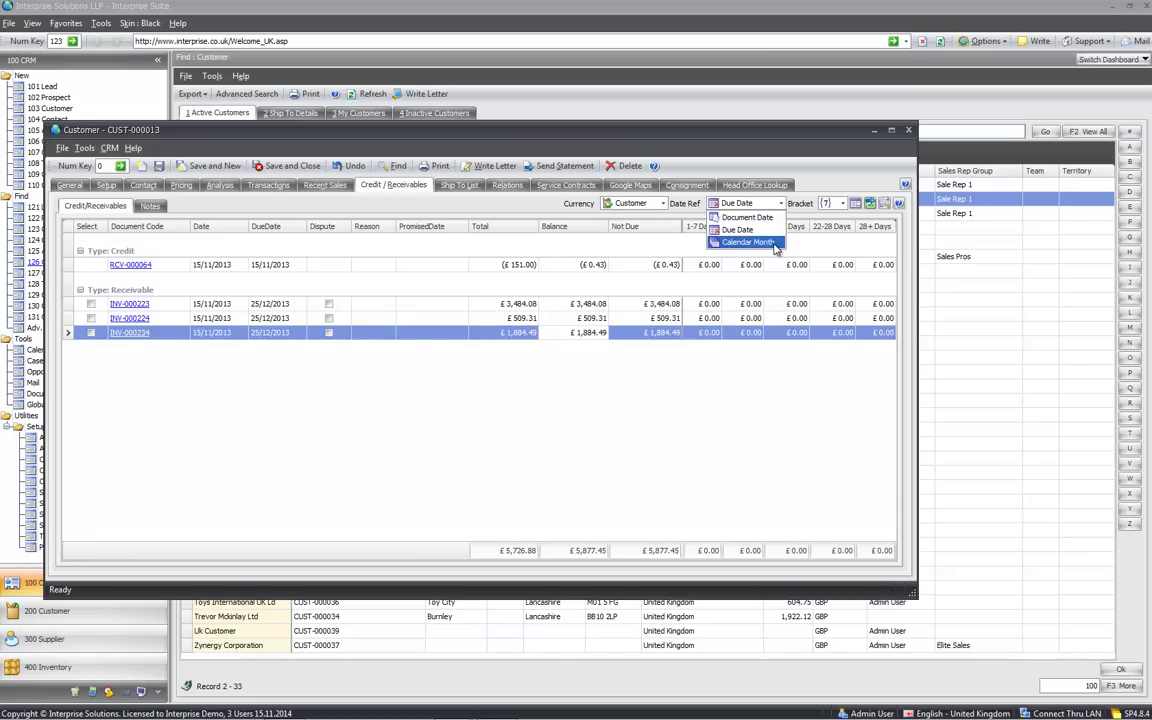
pyautogui.click(736, 229)
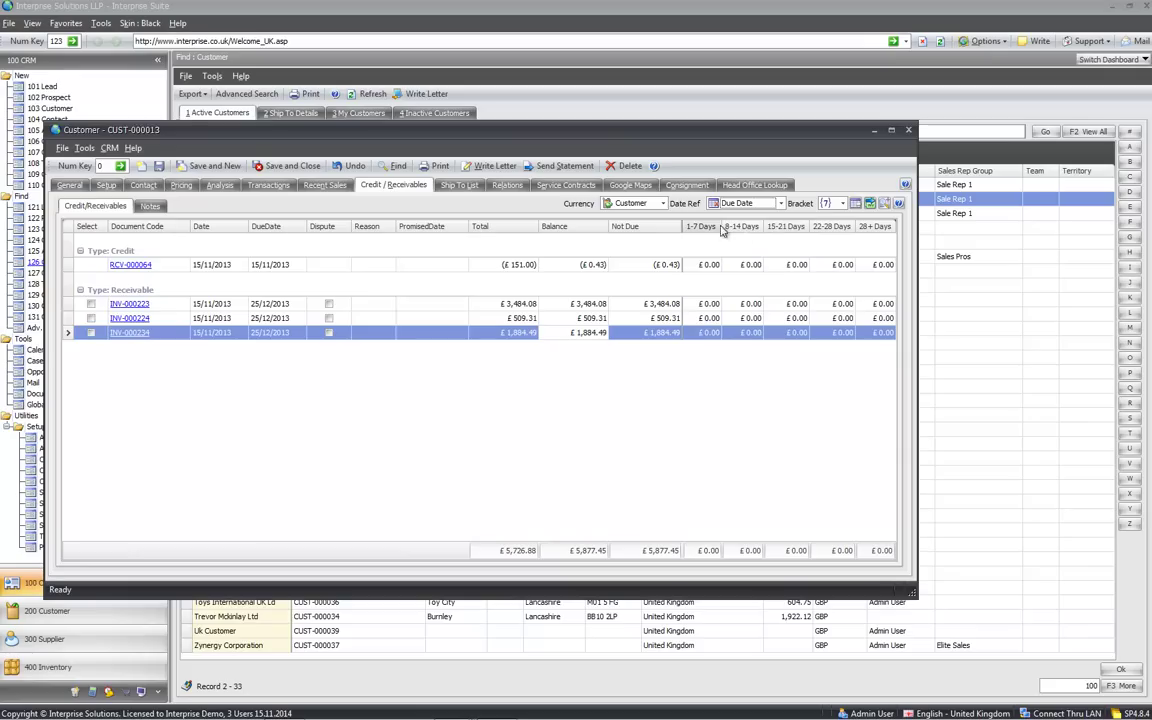
# Age receivables in 30-day brackets and tag invoices INV-000223 and INV-000224
pyautogui.click(842, 205)
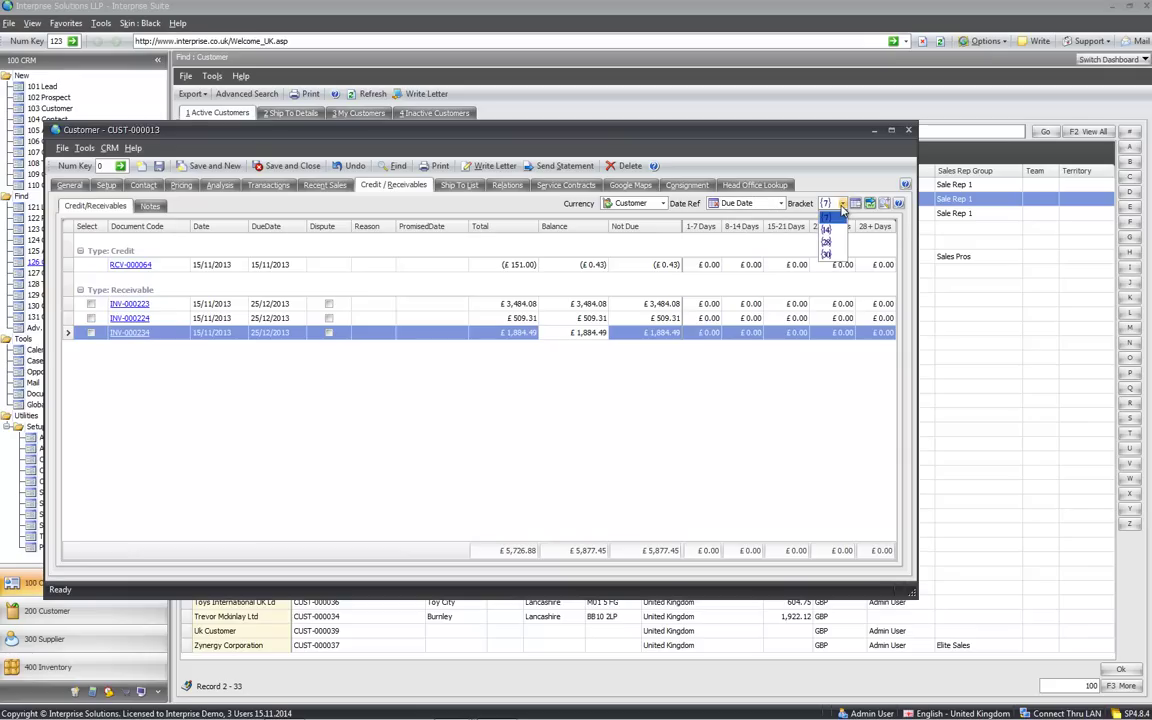
pyautogui.click(835, 256)
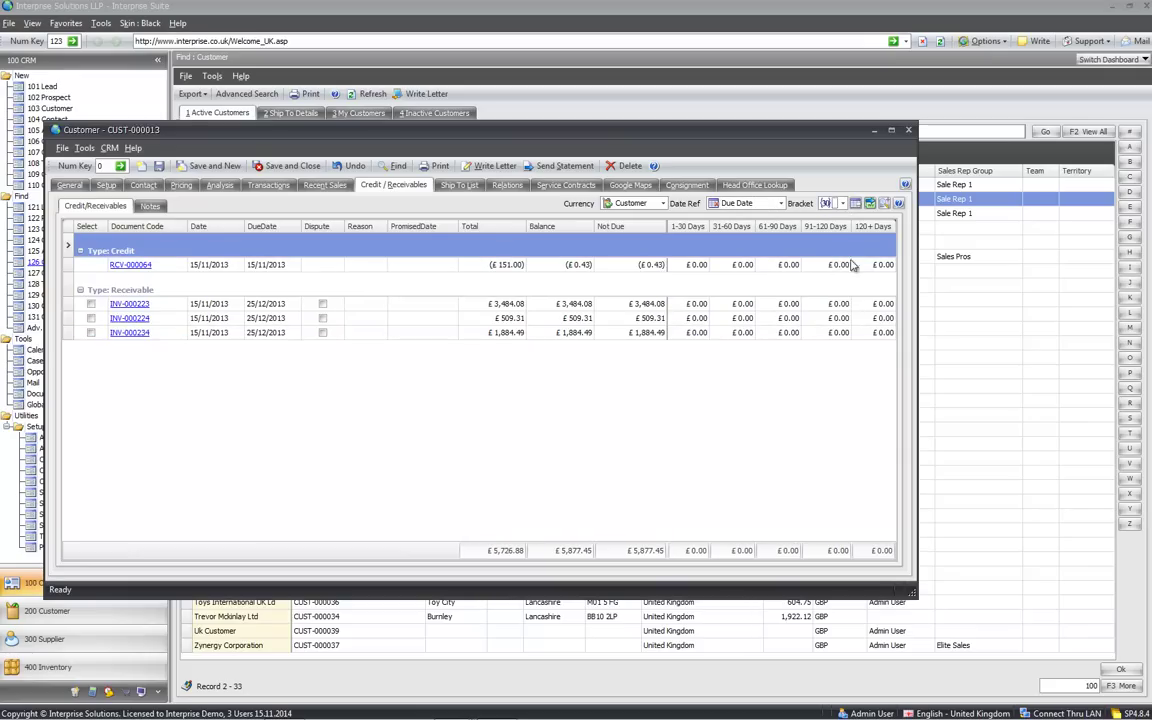
pyautogui.click(869, 228)
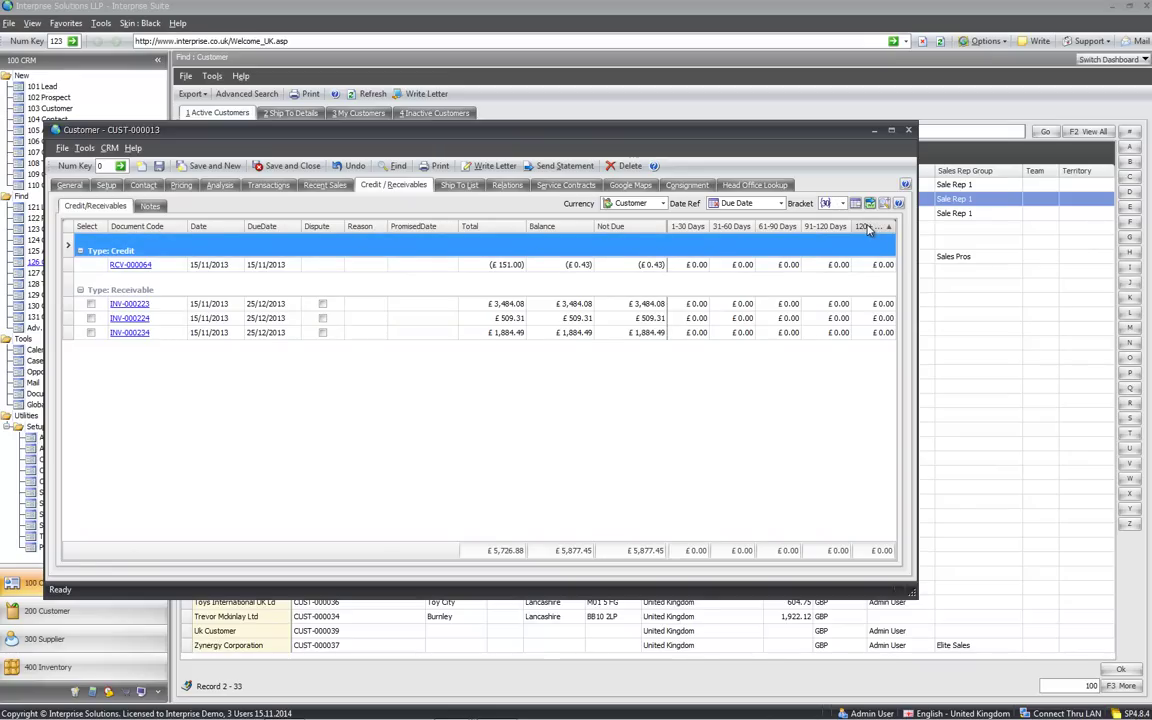
pyautogui.click(633, 333)
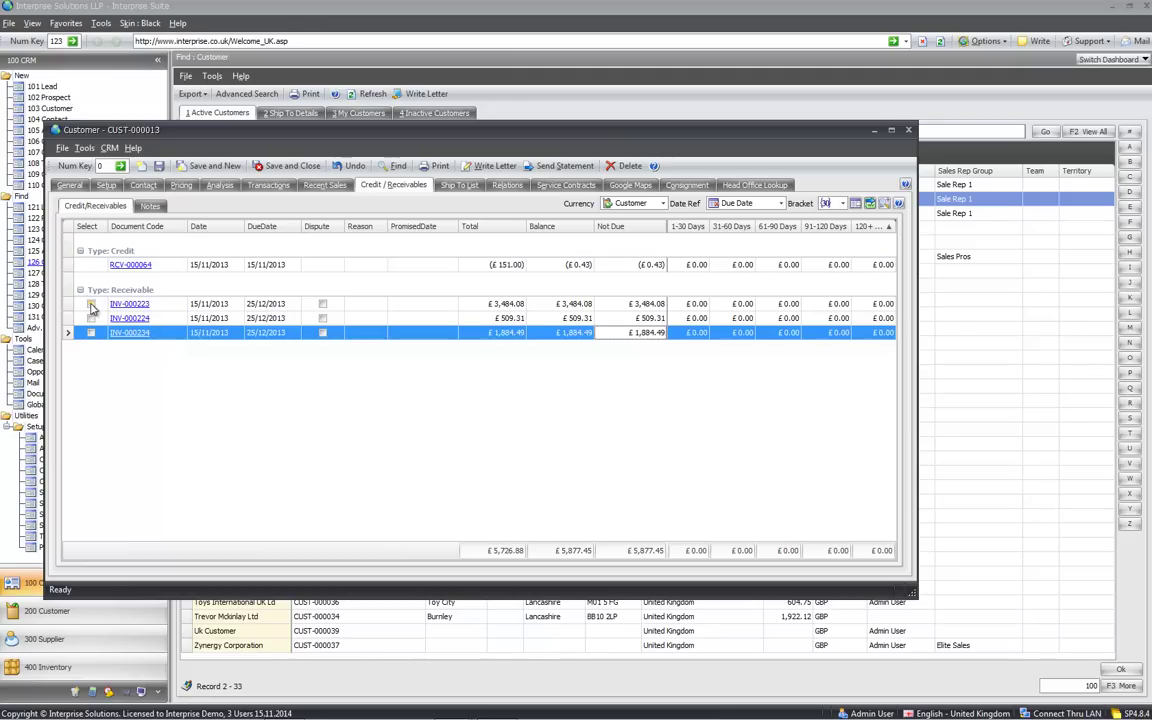
pyautogui.click(91, 304)
pyautogui.click(91, 318)
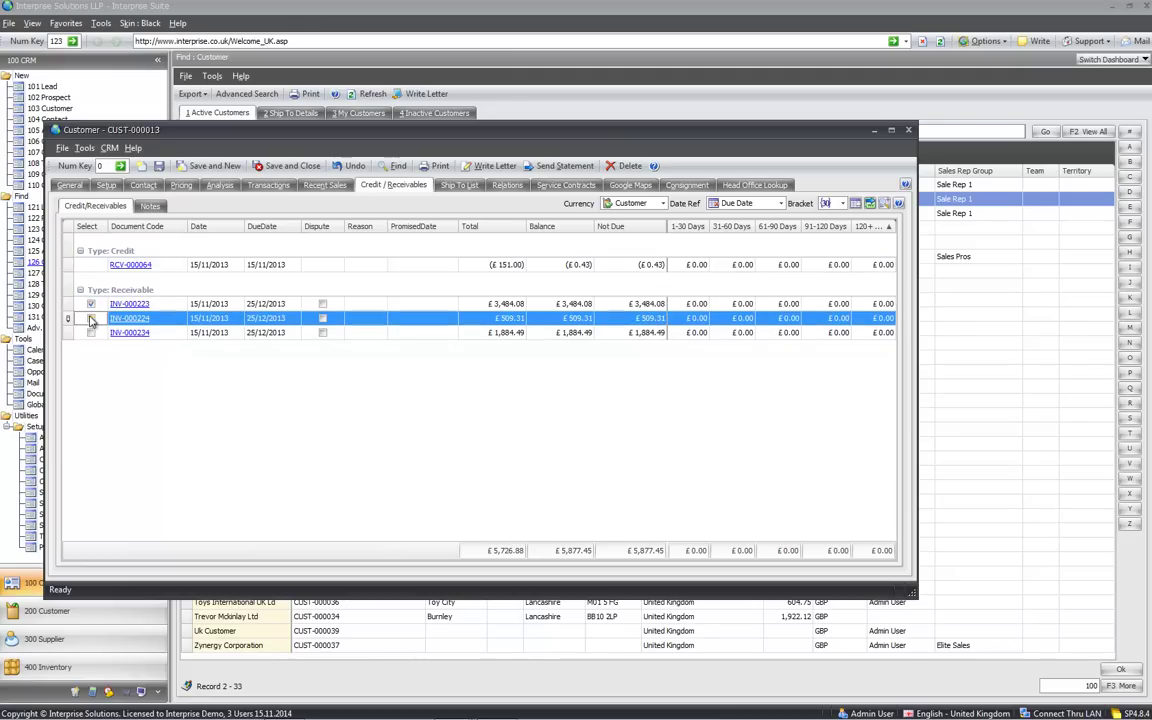
# Print the tagged invoices with Email as the destination instead of Print Preview
pyautogui.click(870, 204)
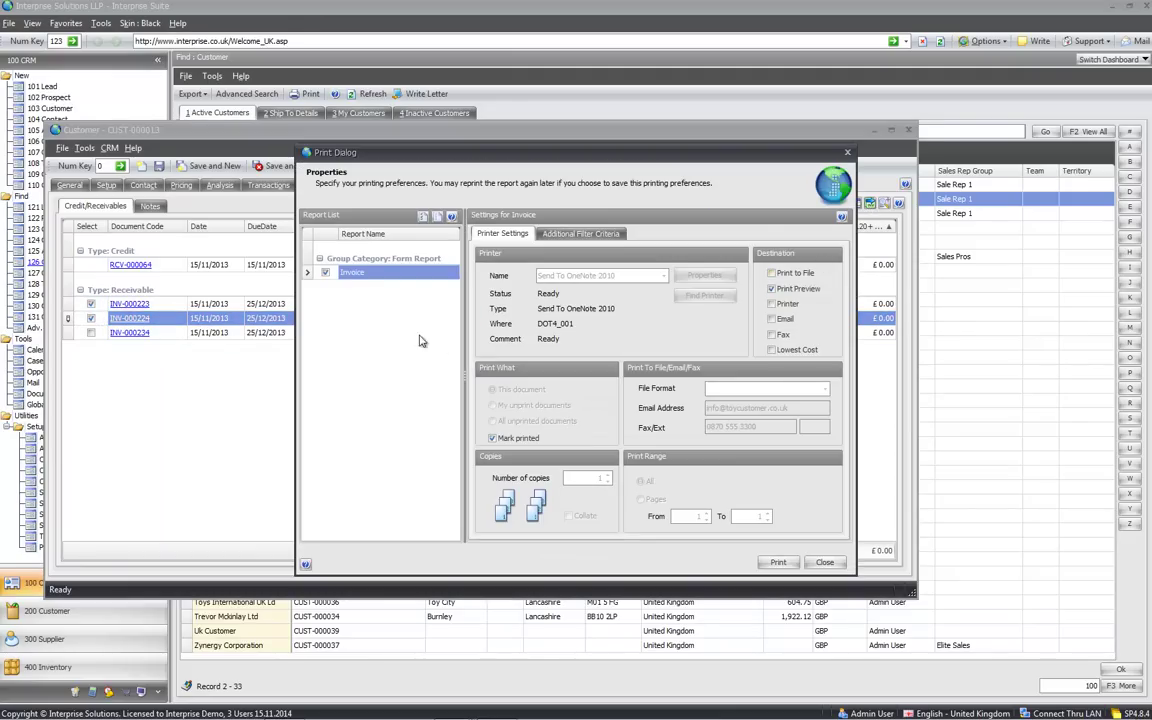
pyautogui.click(772, 318)
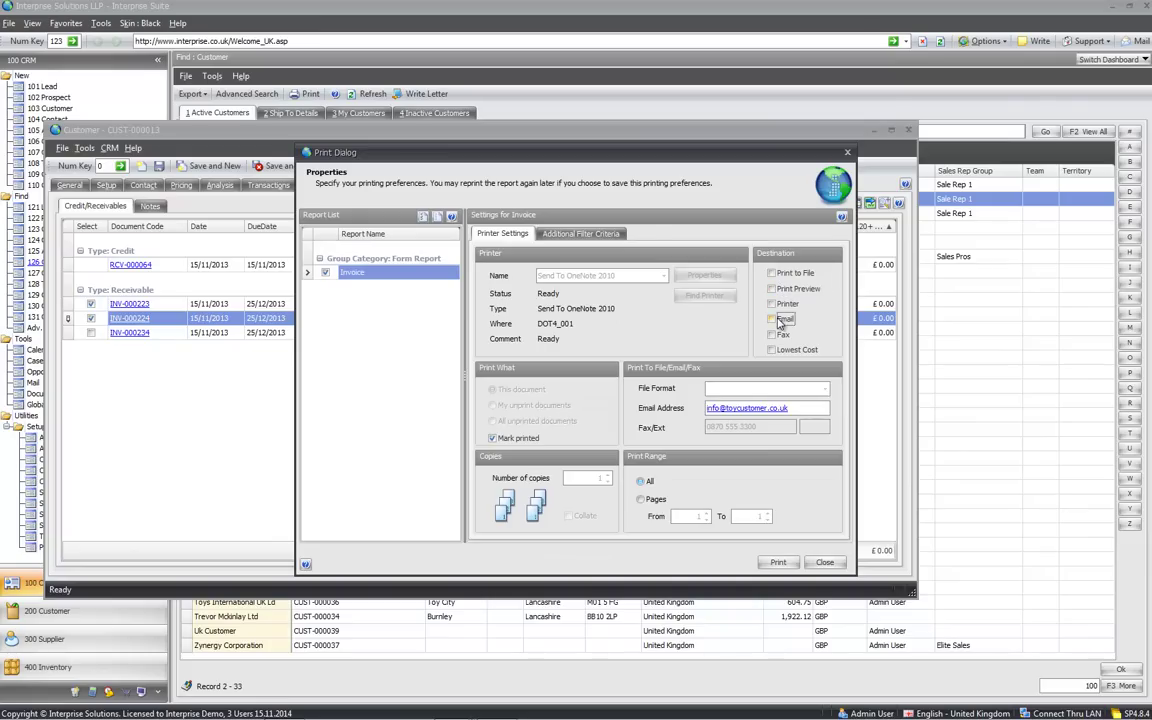
pyautogui.click(777, 563)
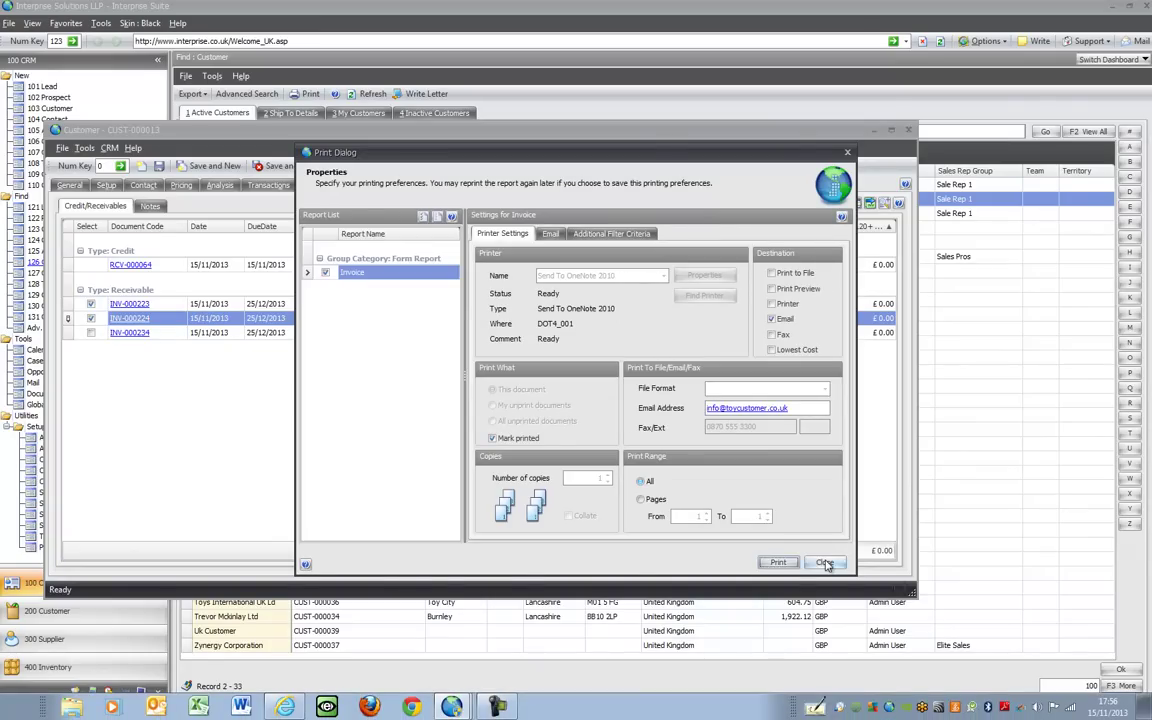
pyautogui.click(824, 562)
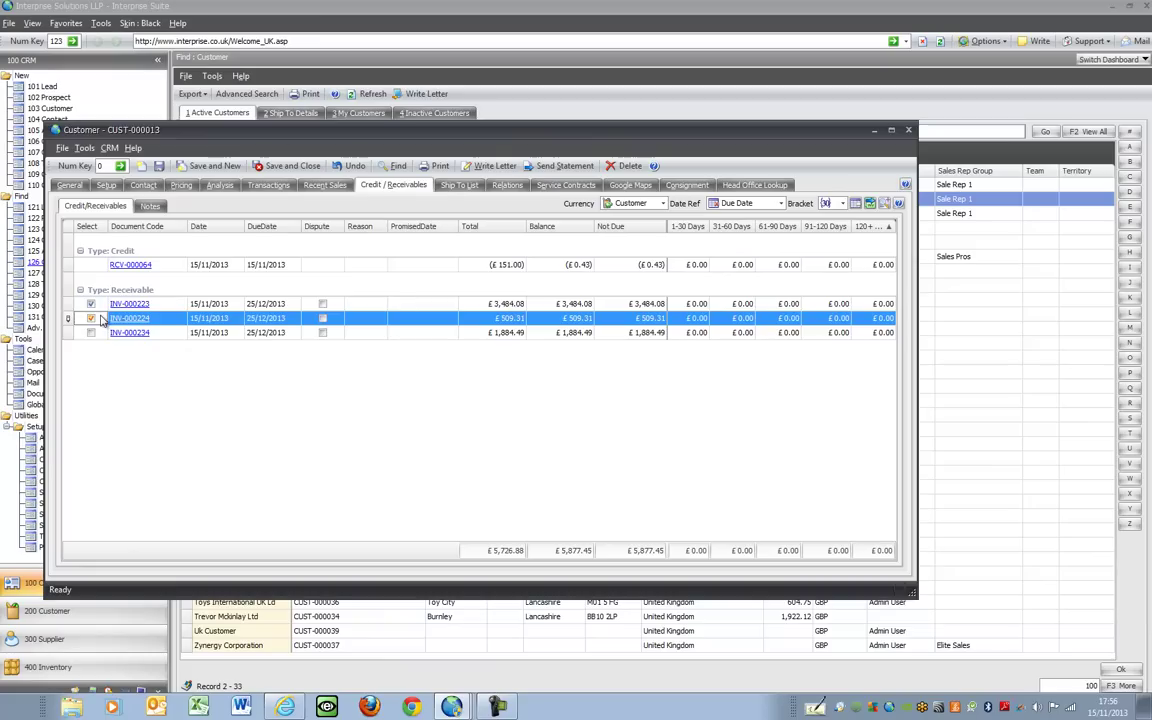
# Set a promised payment date of 30/11/2013 on the tagged invoices
pyautogui.click(856, 204)
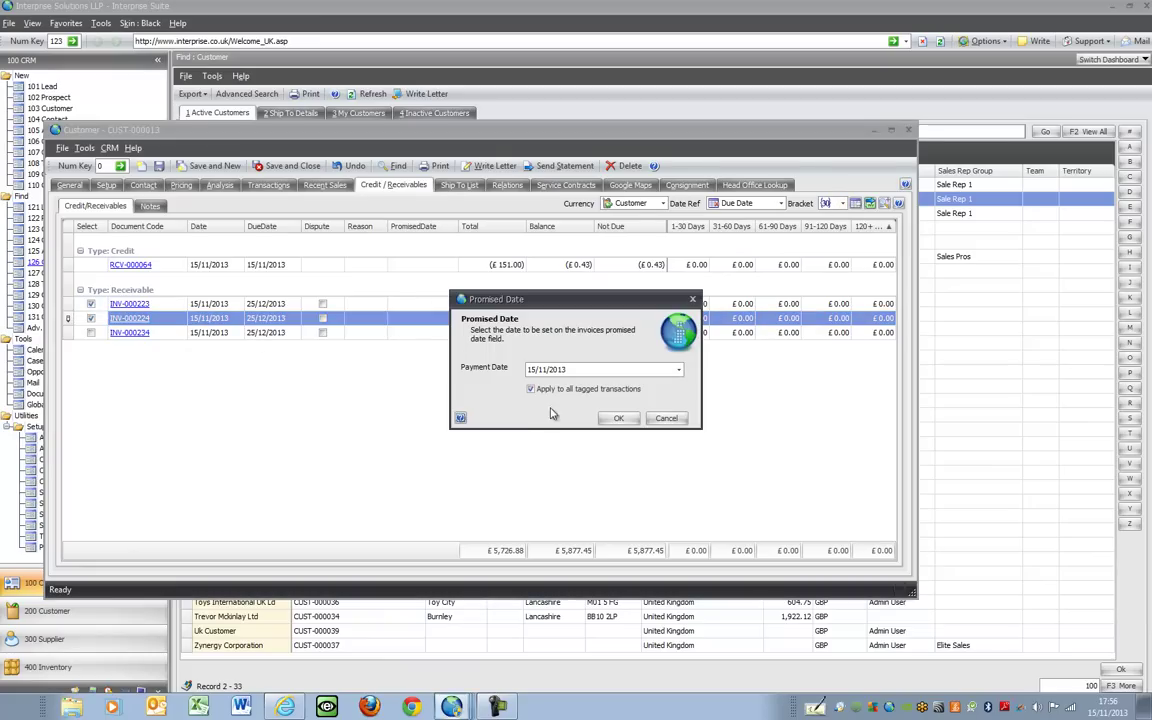
pyautogui.click(680, 371)
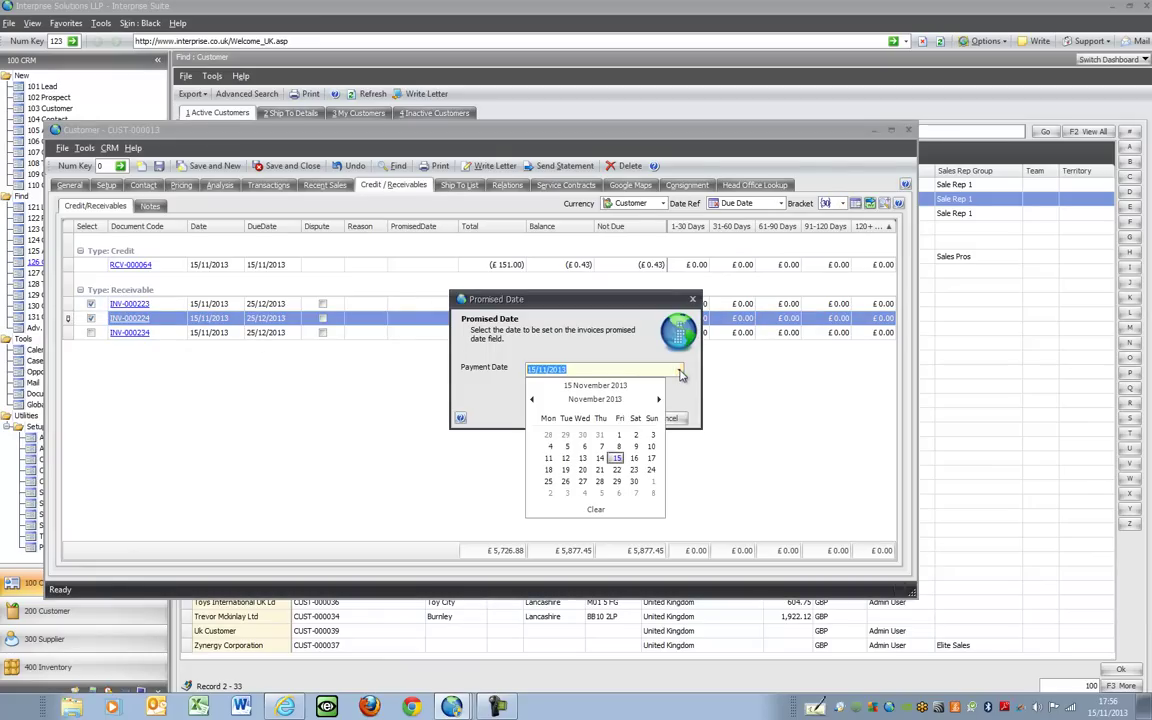
pyautogui.click(634, 481)
pyautogui.press('Return')
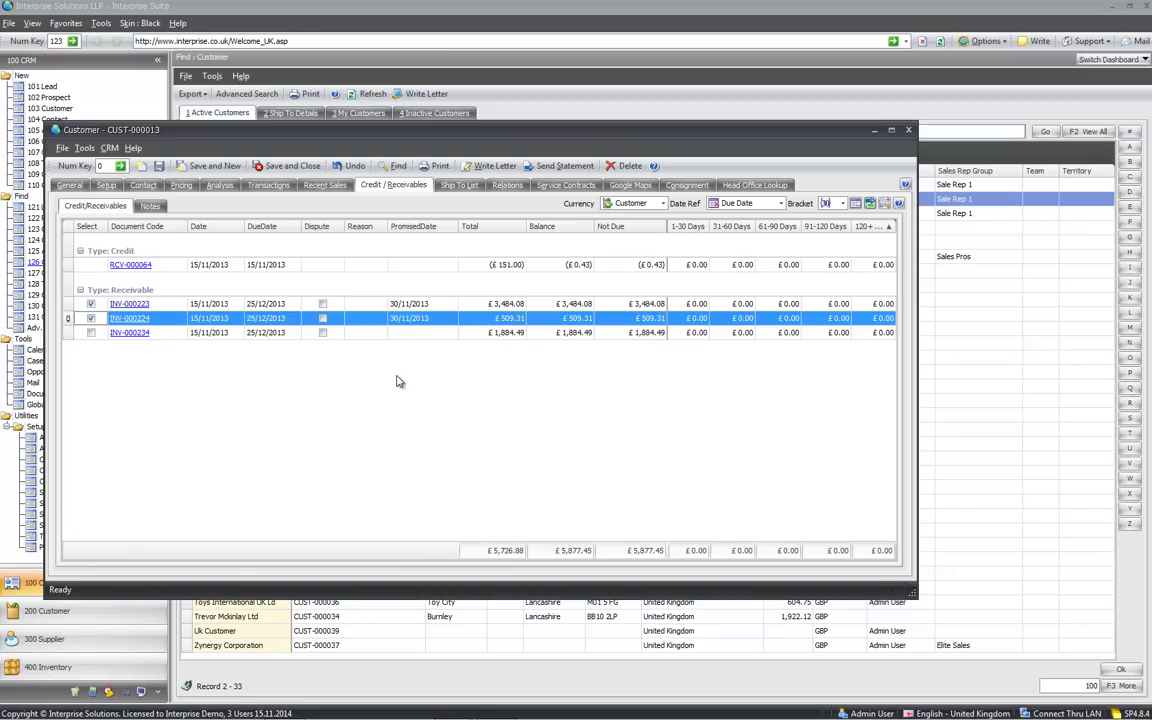
# Dispute invoice INV-000234 with reason "broken", then show the Ship To List
pyautogui.click(322, 332)
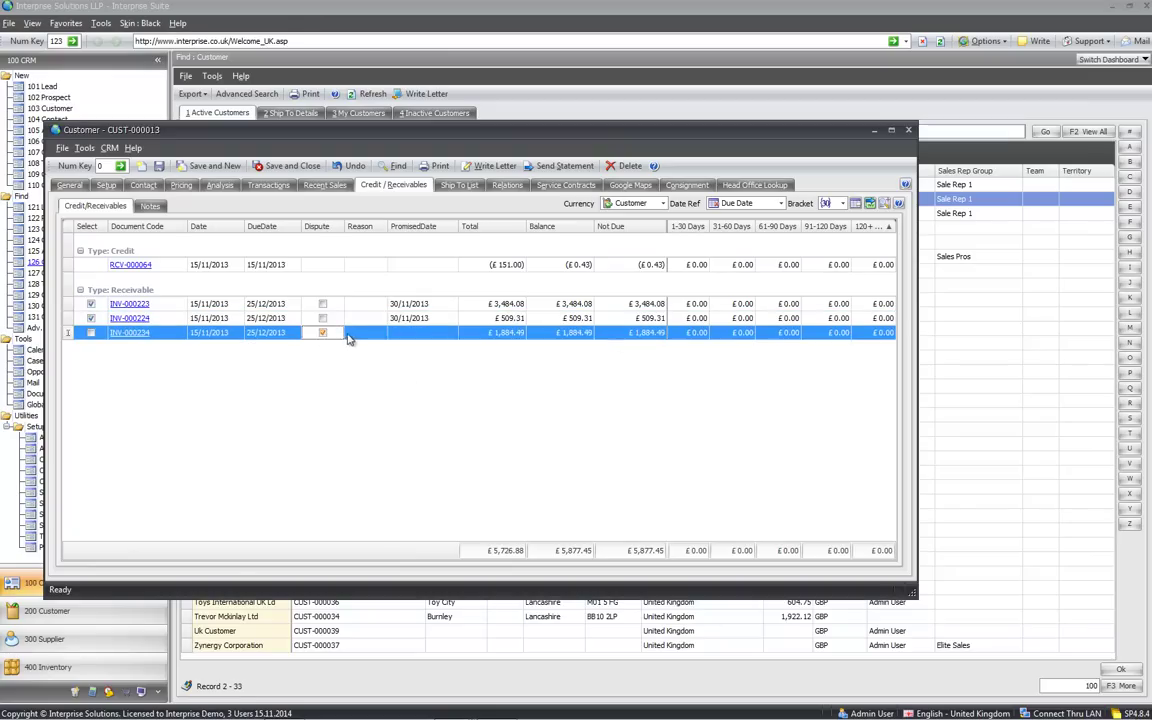
pyautogui.write('broken')
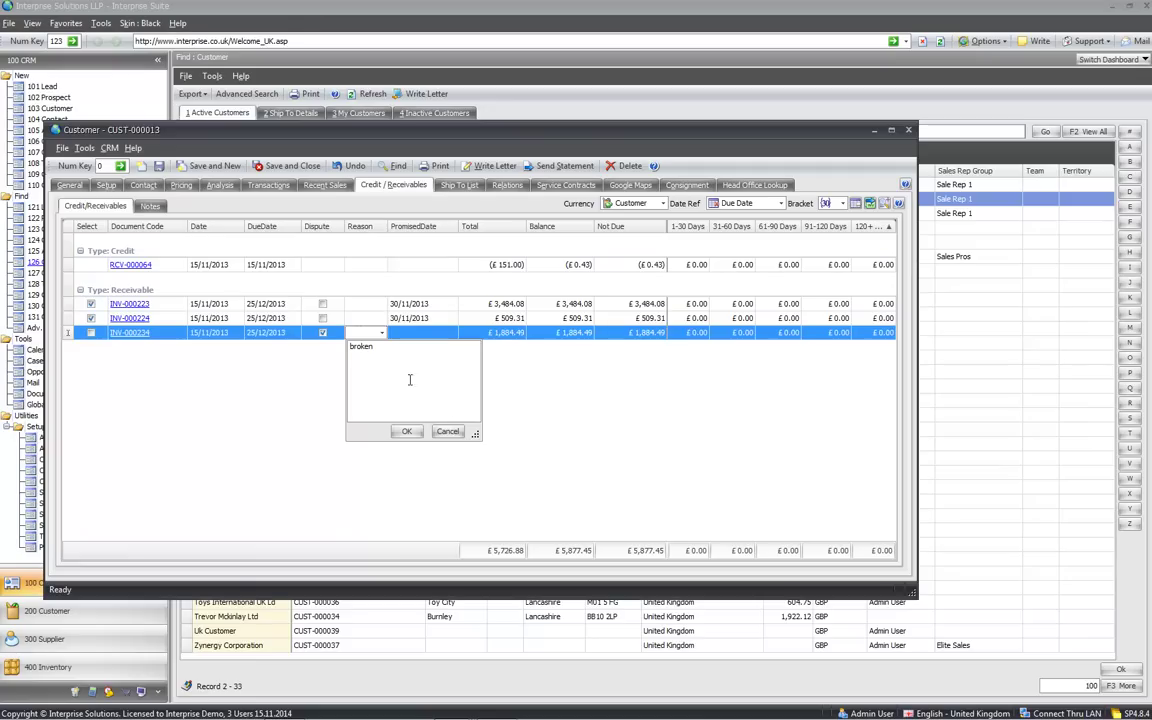
pyautogui.click(403, 431)
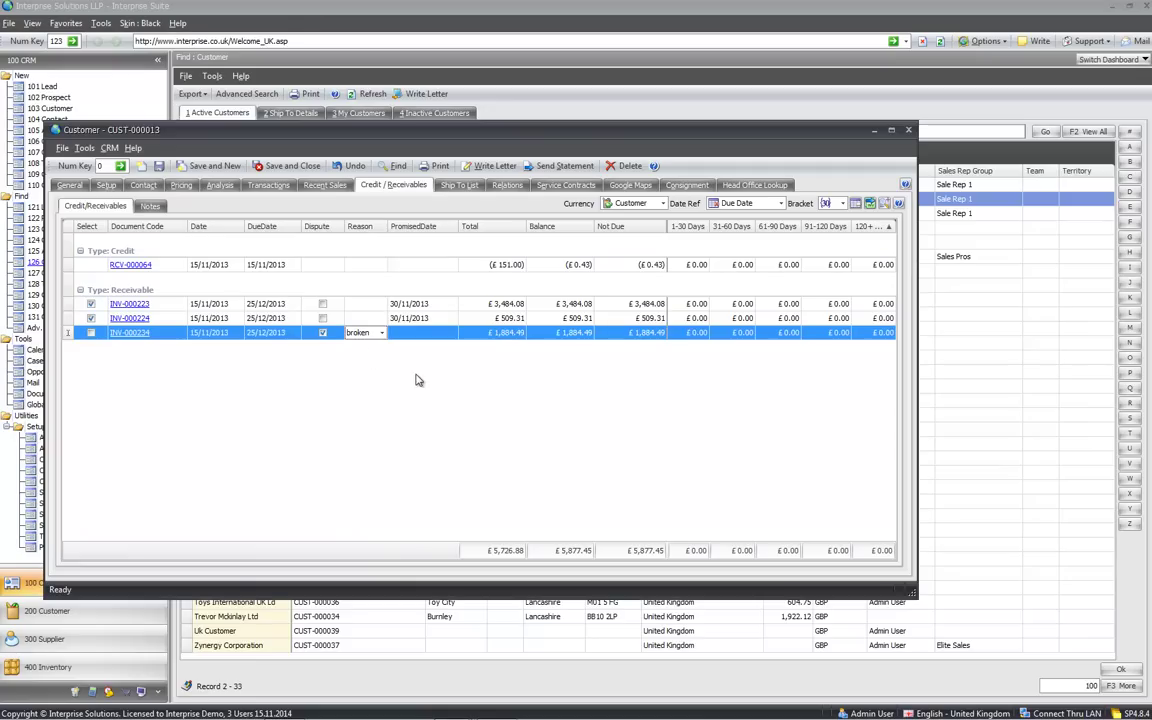
pyautogui.click(460, 186)
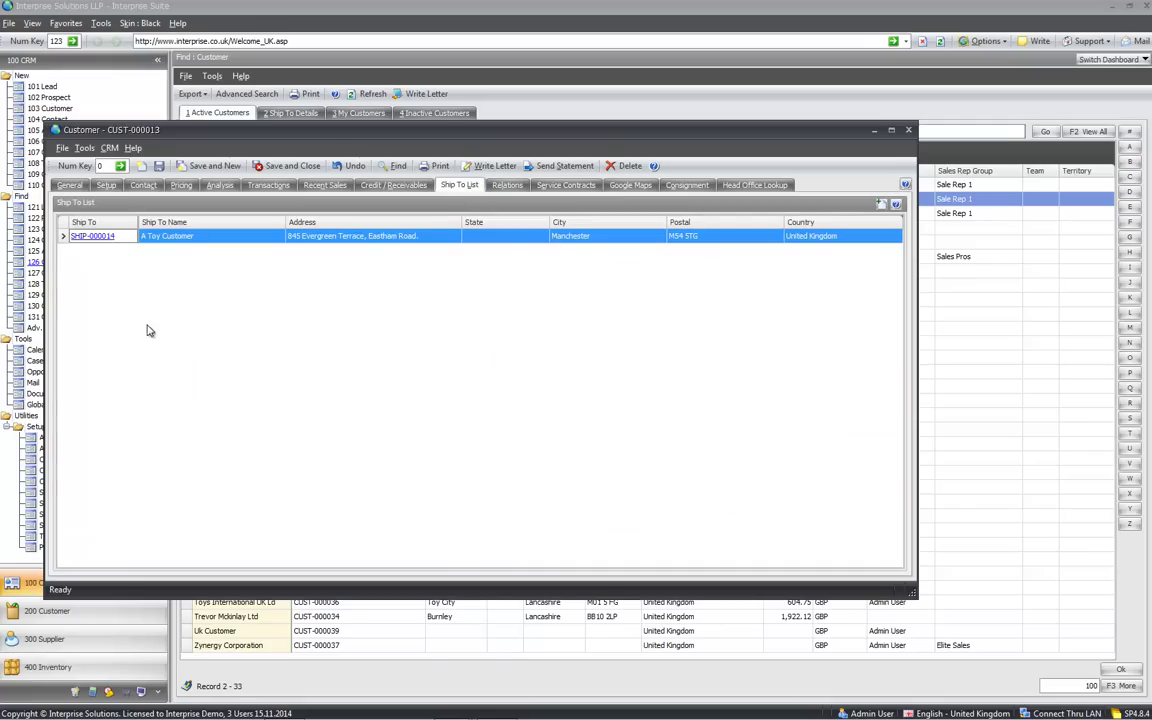
pyautogui.click(91, 236)
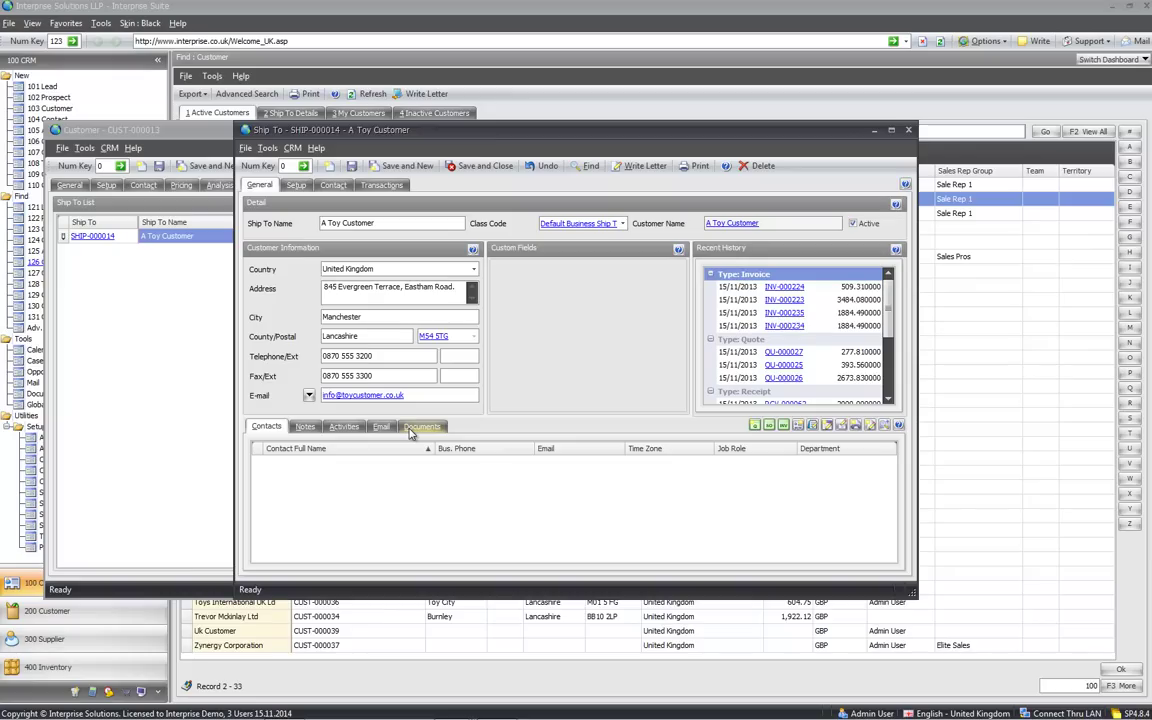
pyautogui.click(296, 187)
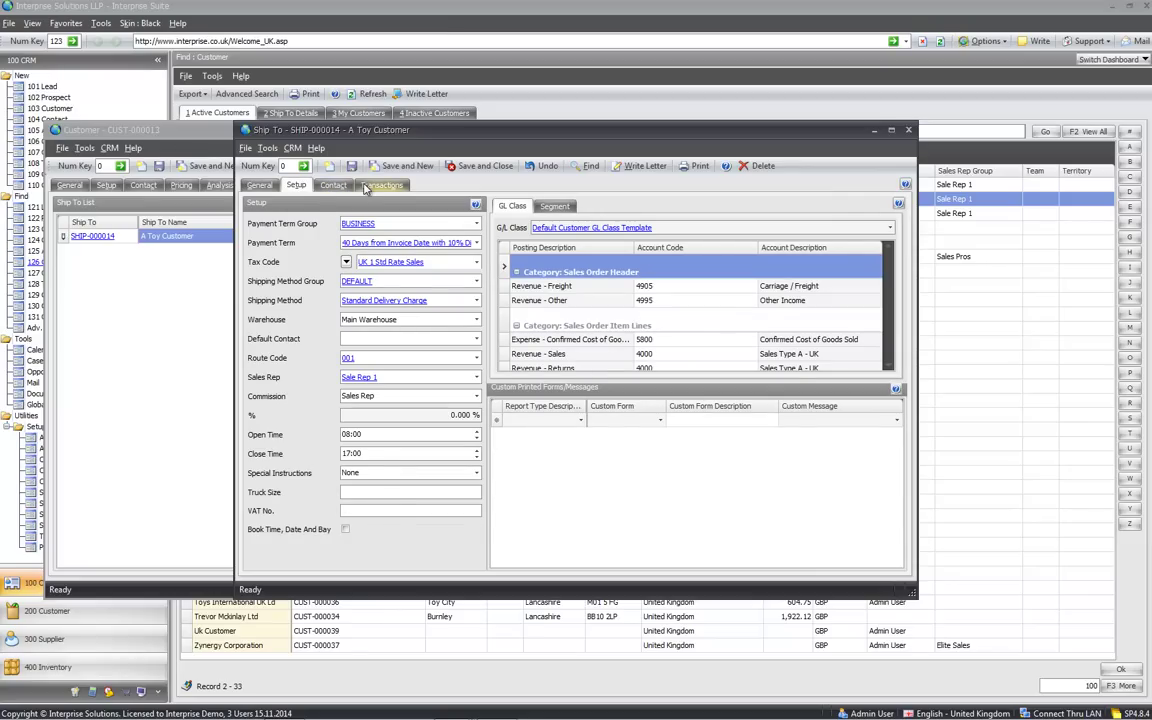
pyautogui.click(364, 188)
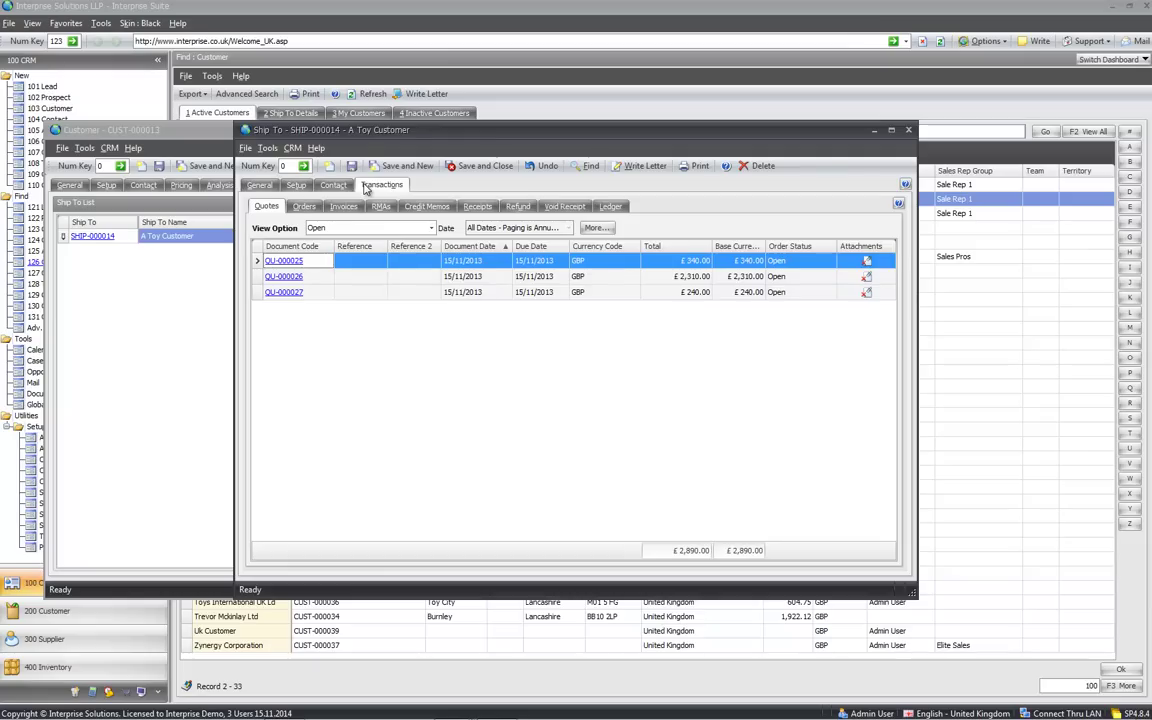
pyautogui.click(260, 188)
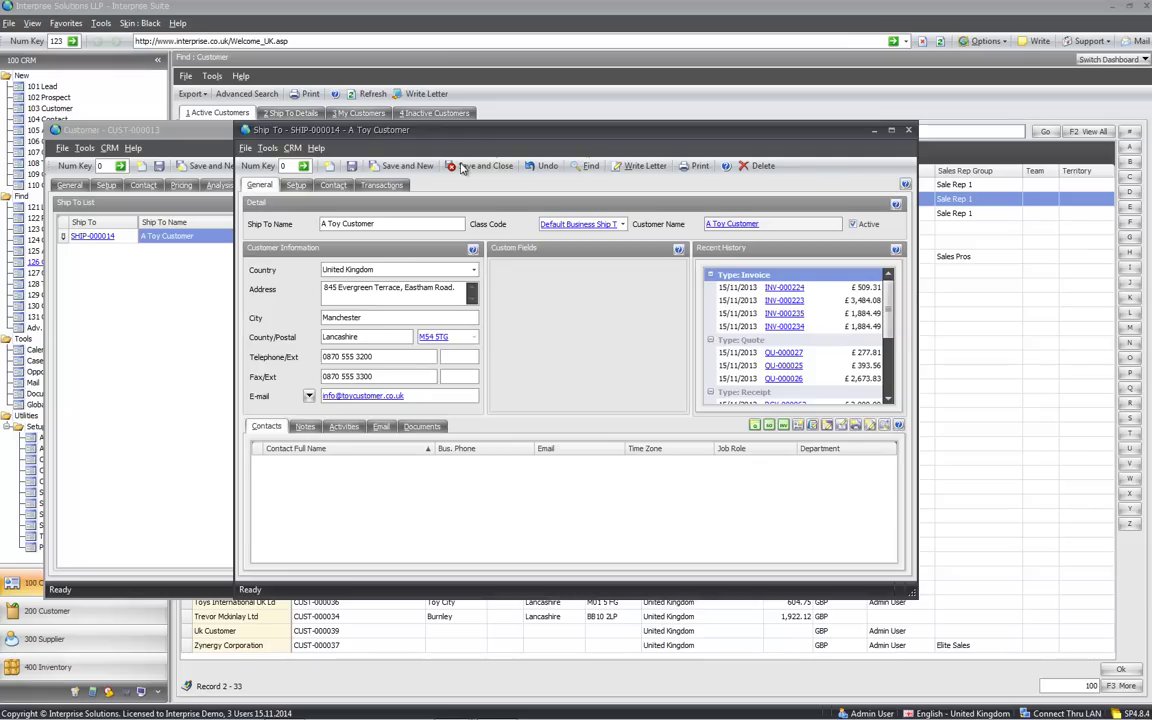
pyautogui.click(478, 166)
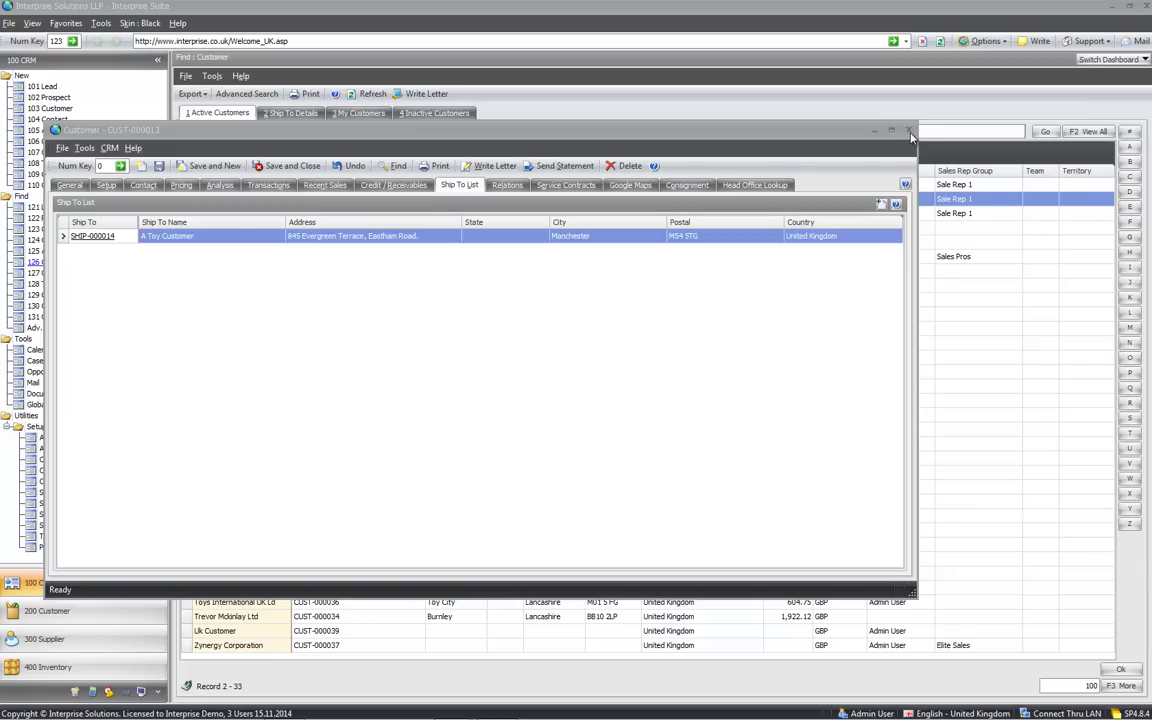
# Move the CUST-000013 window aside, view its General tab, then close the record
pyautogui.moveTo(433, 130); pyautogui.dragTo(633, 165)
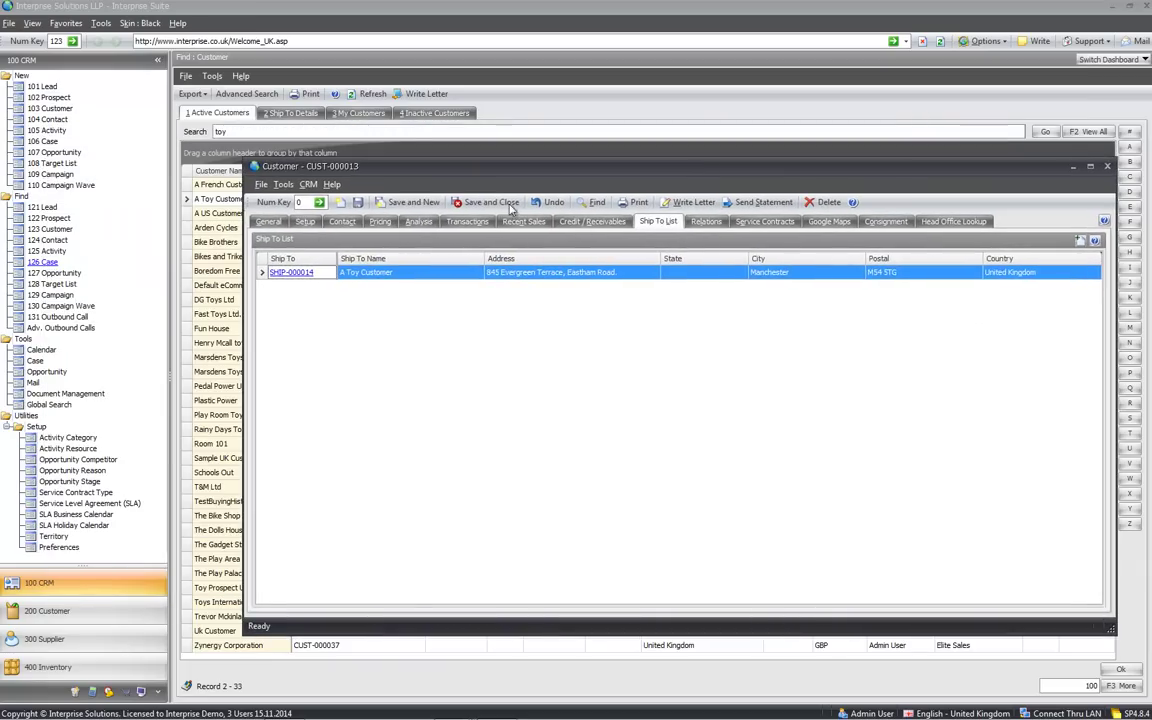
pyautogui.click(260, 222)
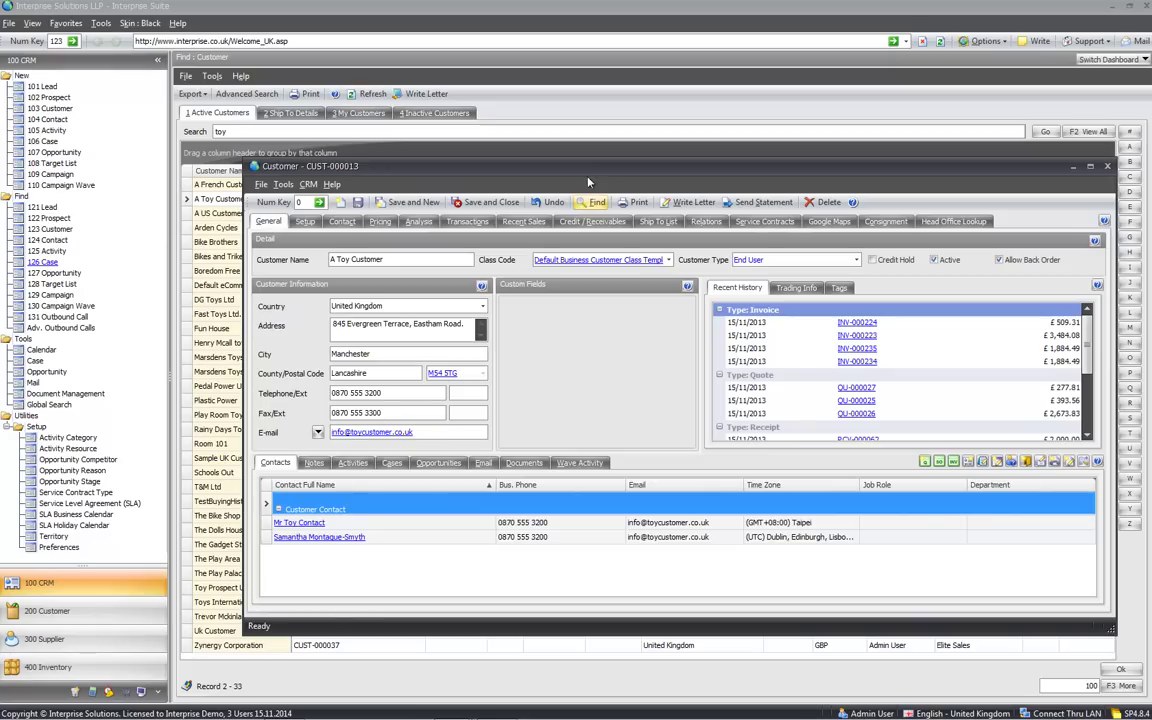
pyautogui.moveTo(584, 177); pyautogui.dragTo(505, 153)
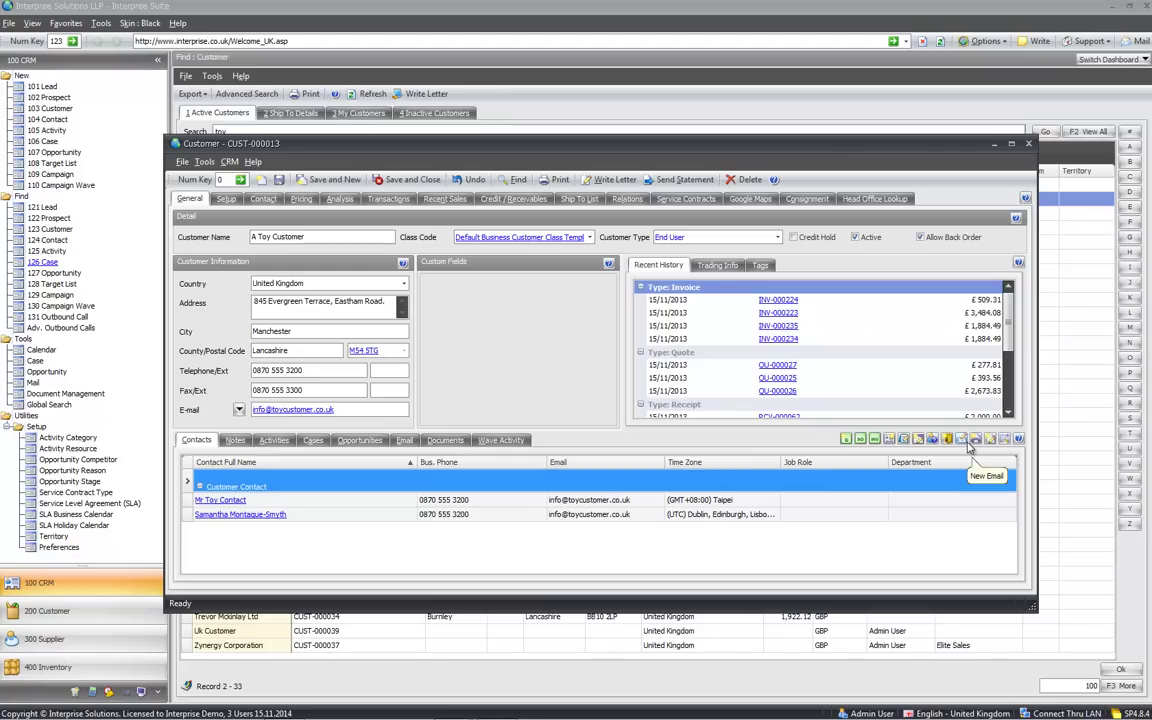
pyautogui.press('Escape')
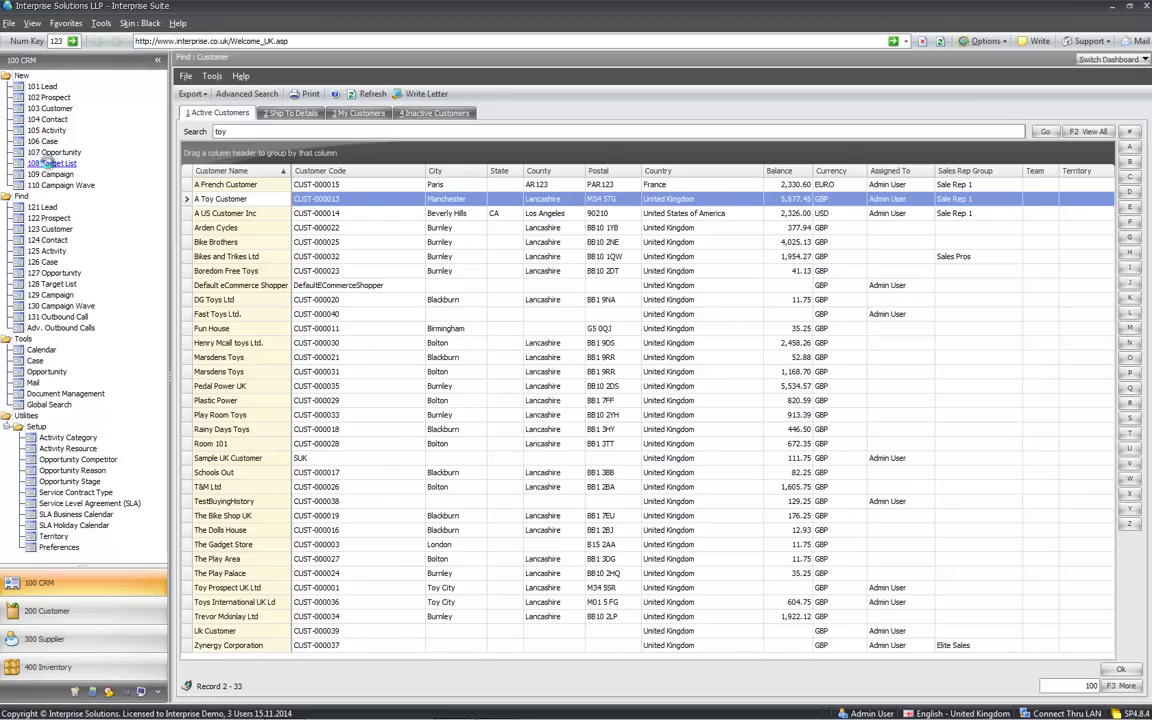
# Start a Customers and Prospects target list for all contacts, described "Customer & Prospects in UK"
pyautogui.click(50, 163)
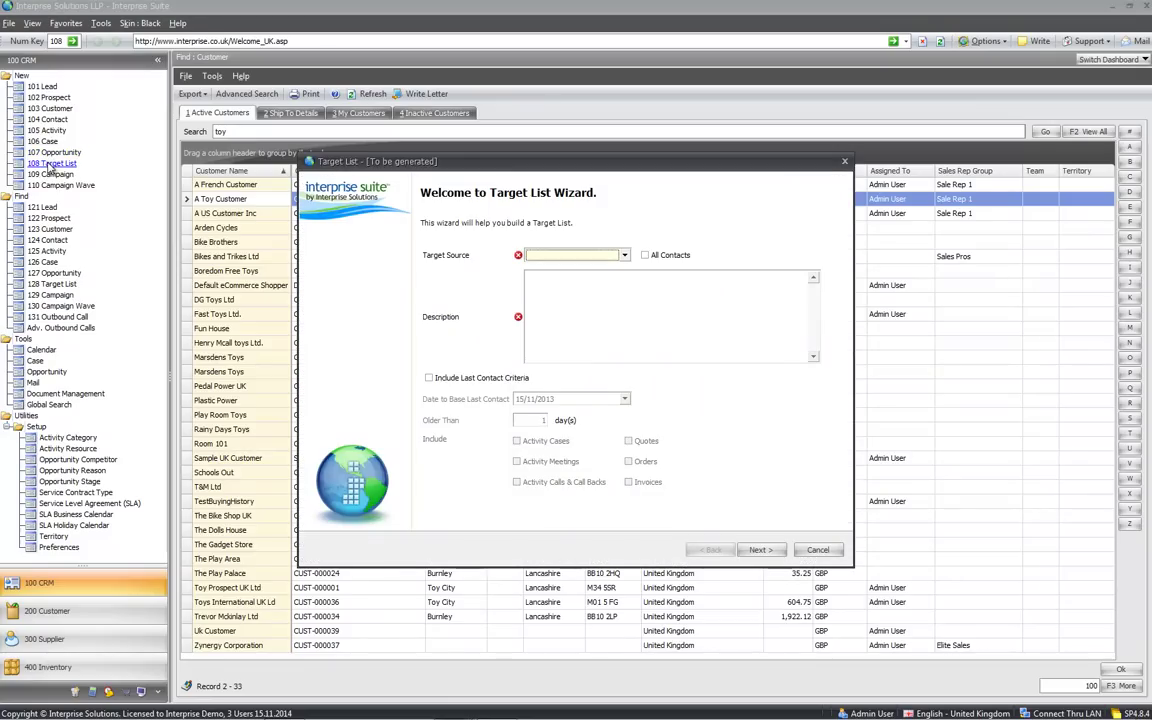
pyautogui.click(626, 256)
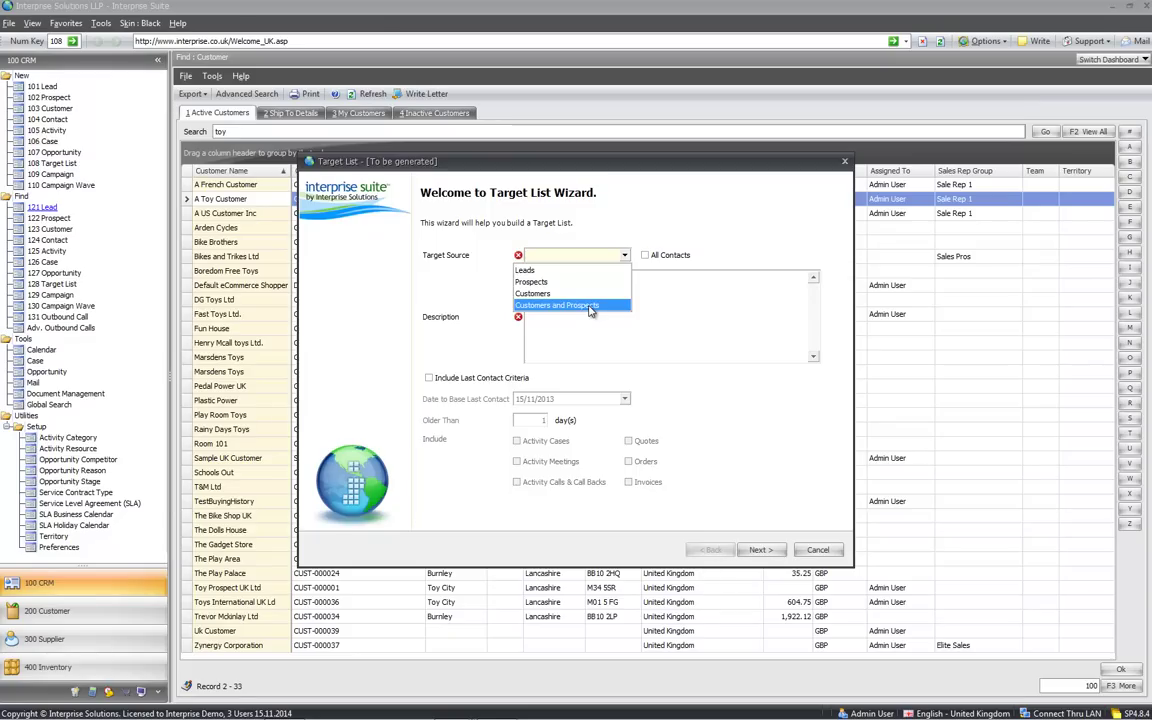
pyautogui.click(590, 306)
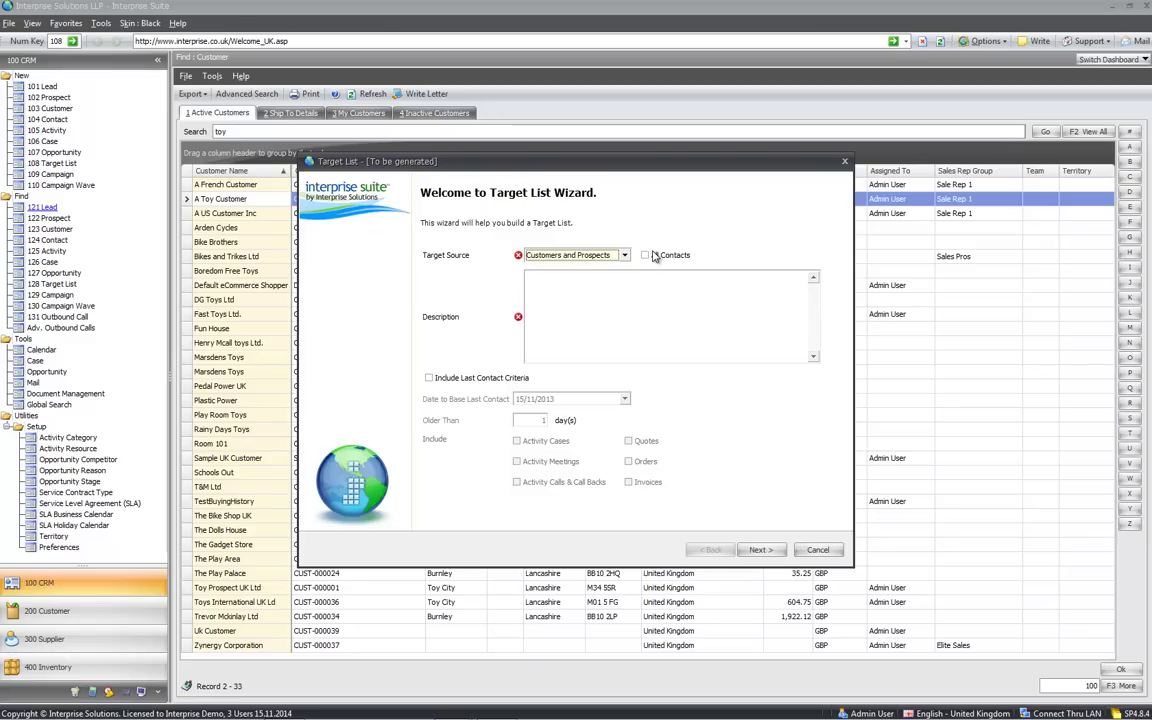
pyautogui.click(646, 256)
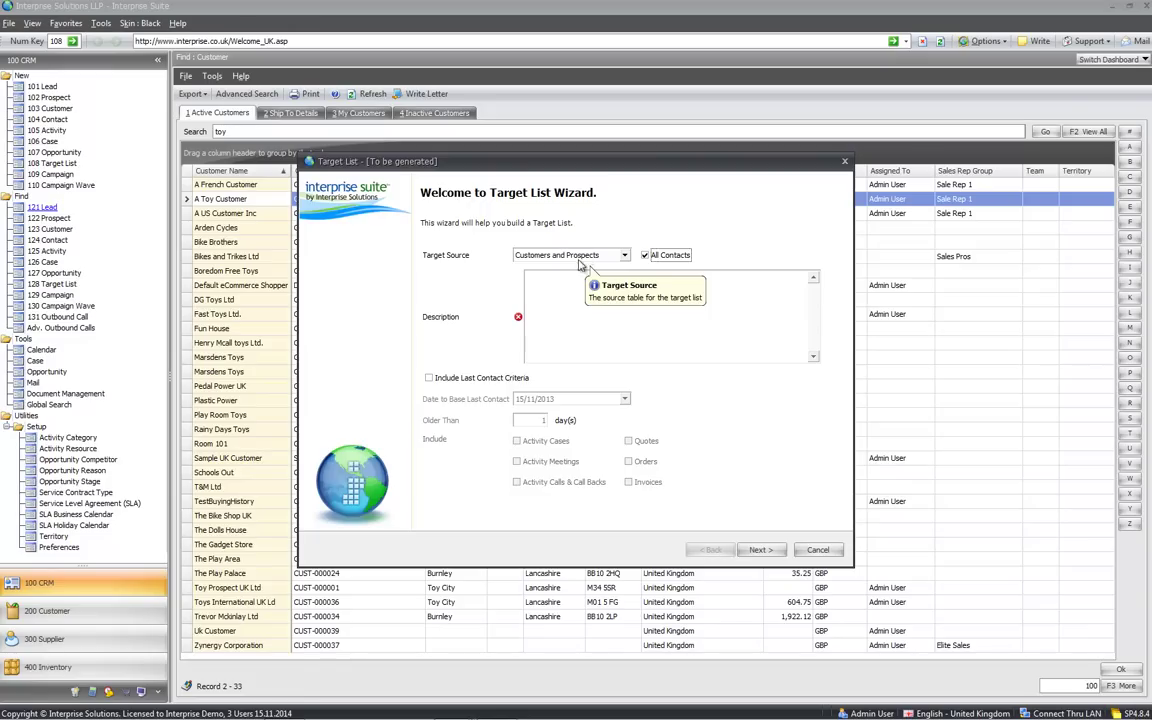
pyautogui.click(576, 276)
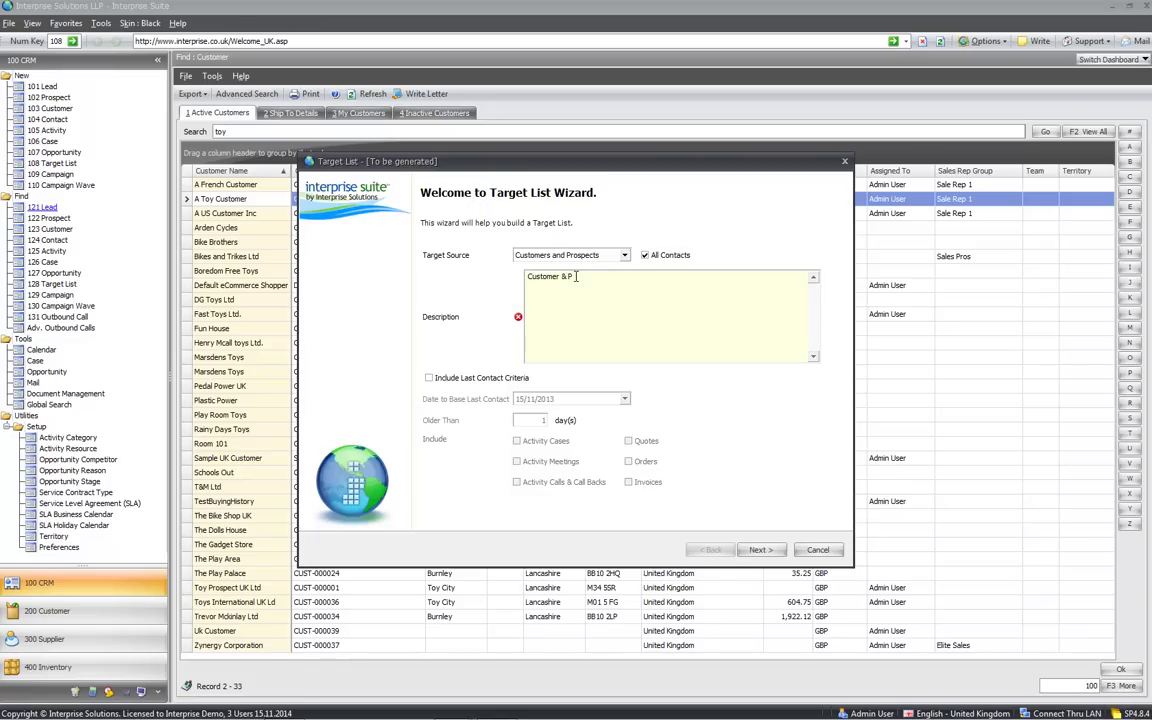
pyautogui.write('pe')
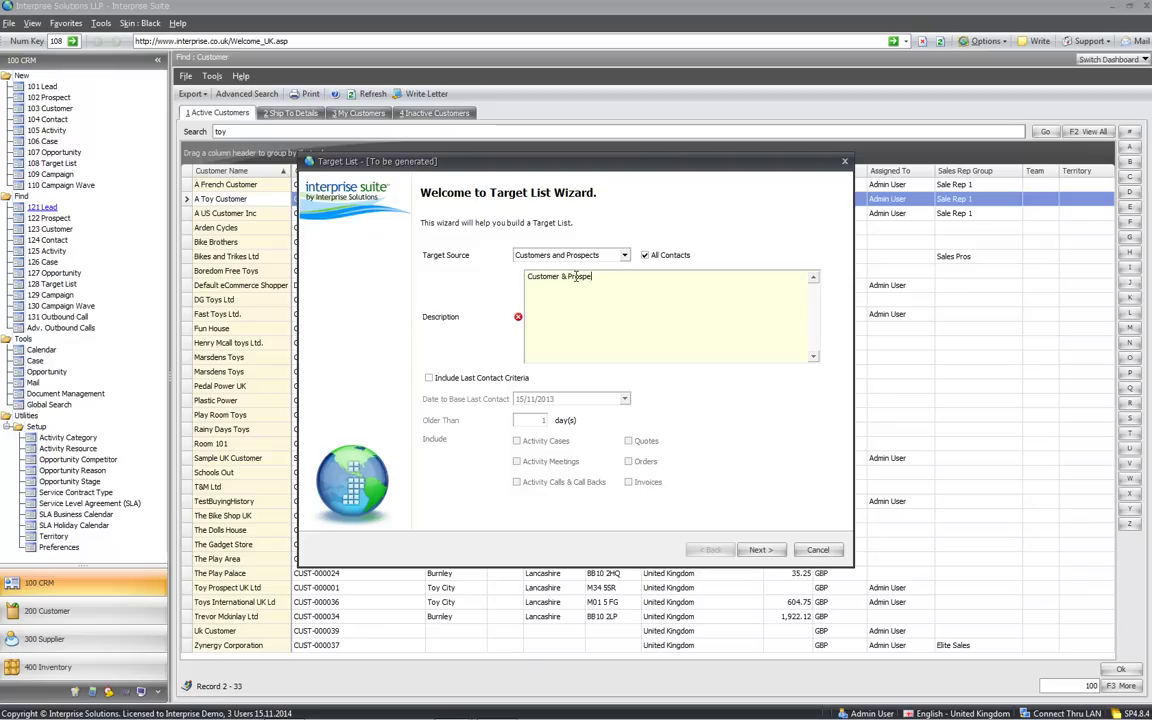
pyautogui.write('cts in UK')
pyautogui.press('Tab')
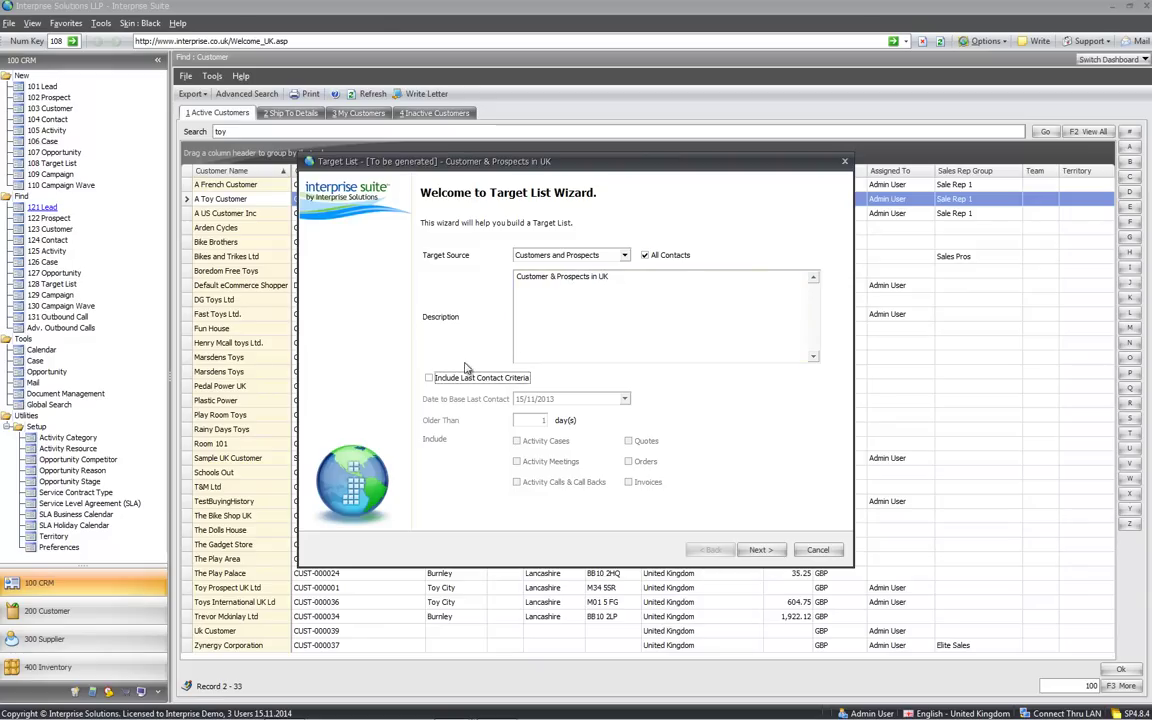
# Try last-contact criteria (120 days; cases, meetings, calls, quotes, orders), then switch it off
pyautogui.click(438, 378)
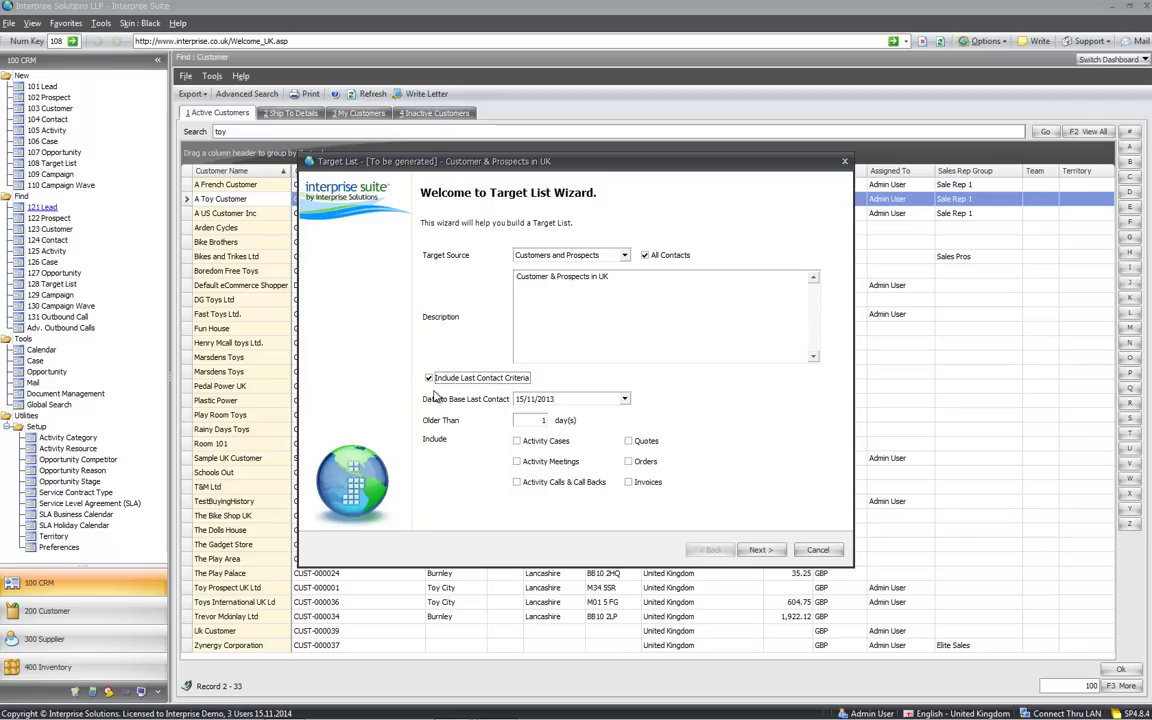
pyautogui.click(528, 420)
pyautogui.write('120')
pyautogui.press('Tab')
pyautogui.click(516, 441)
pyautogui.click(516, 461)
pyautogui.click(516, 482)
pyautogui.click(628, 441)
pyautogui.click(628, 462)
pyautogui.click(627, 463)
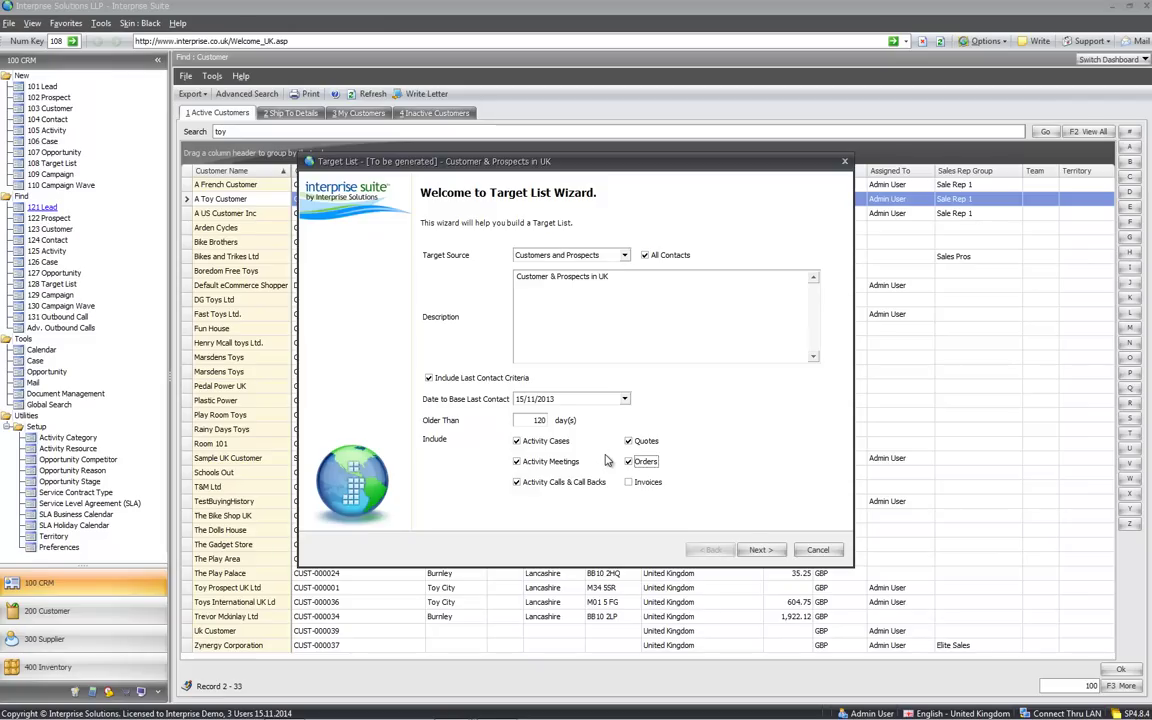
pyautogui.click(428, 377)
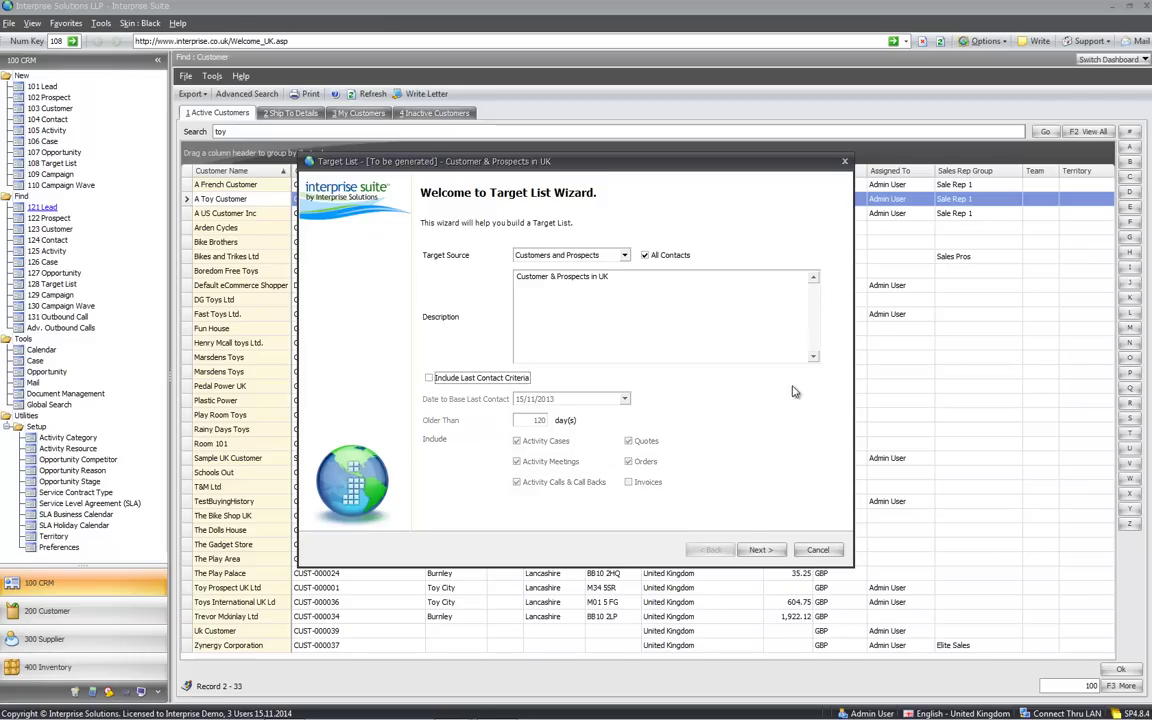
# On the conditions step, add a condition row filtering on the Country field
pyautogui.click(760, 549)
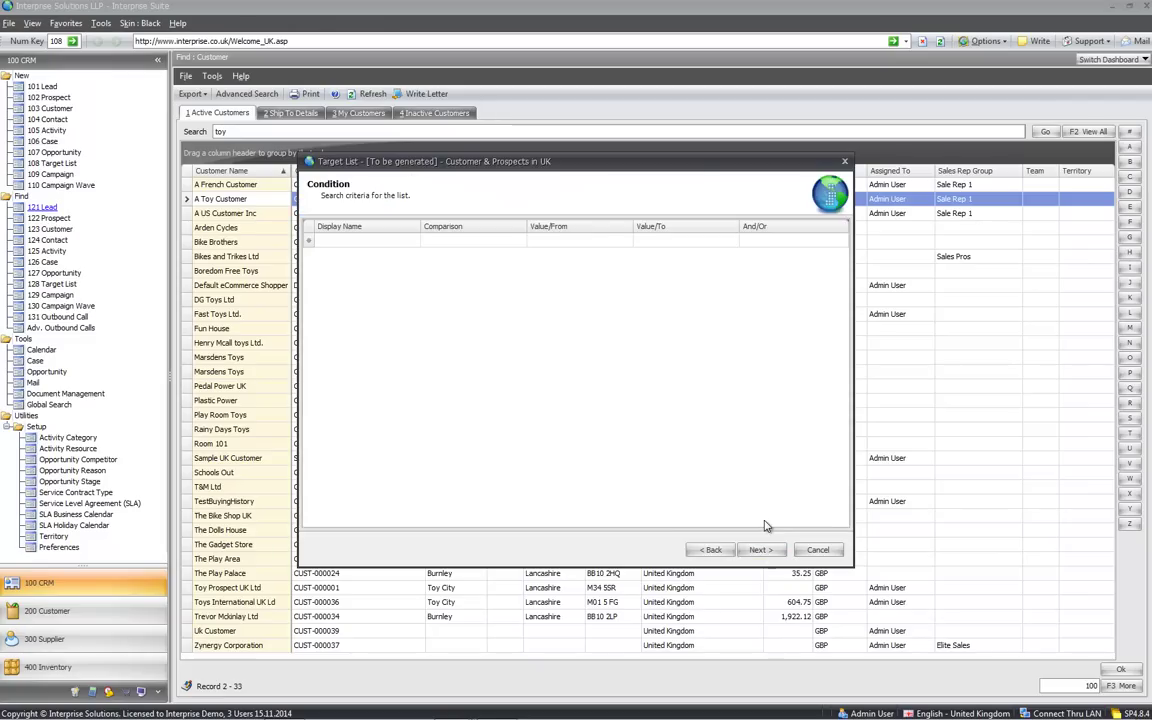
pyautogui.click(370, 240)
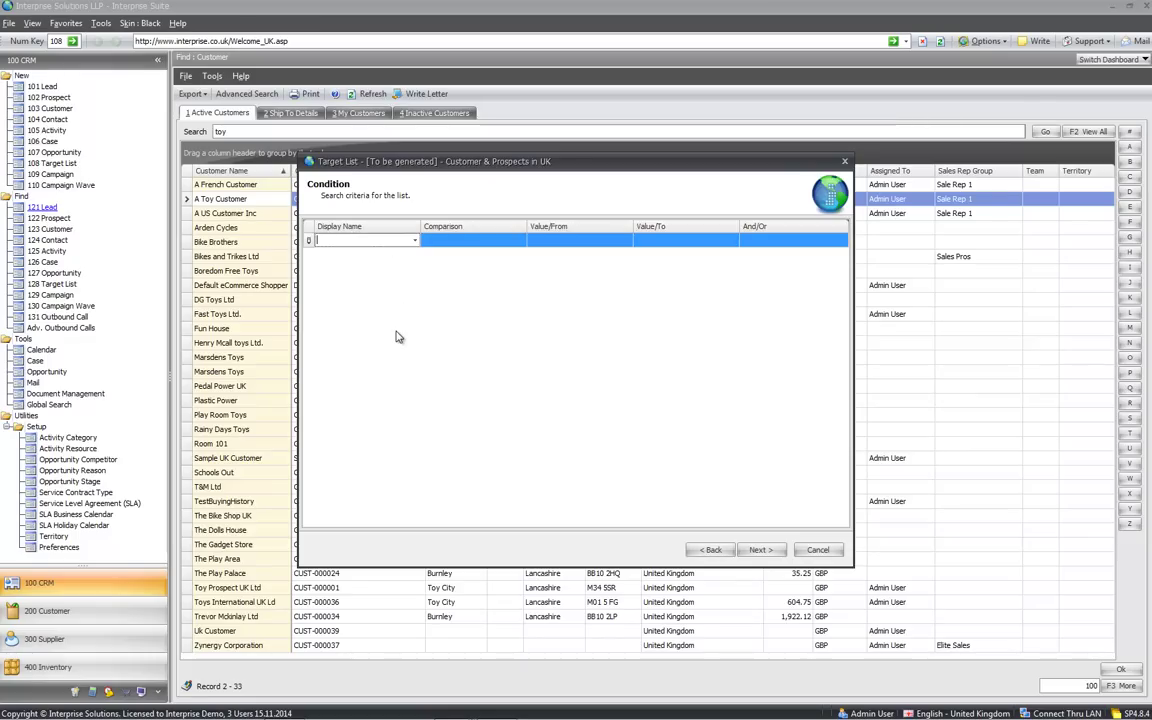
pyautogui.click(415, 241)
pyautogui.write('country')
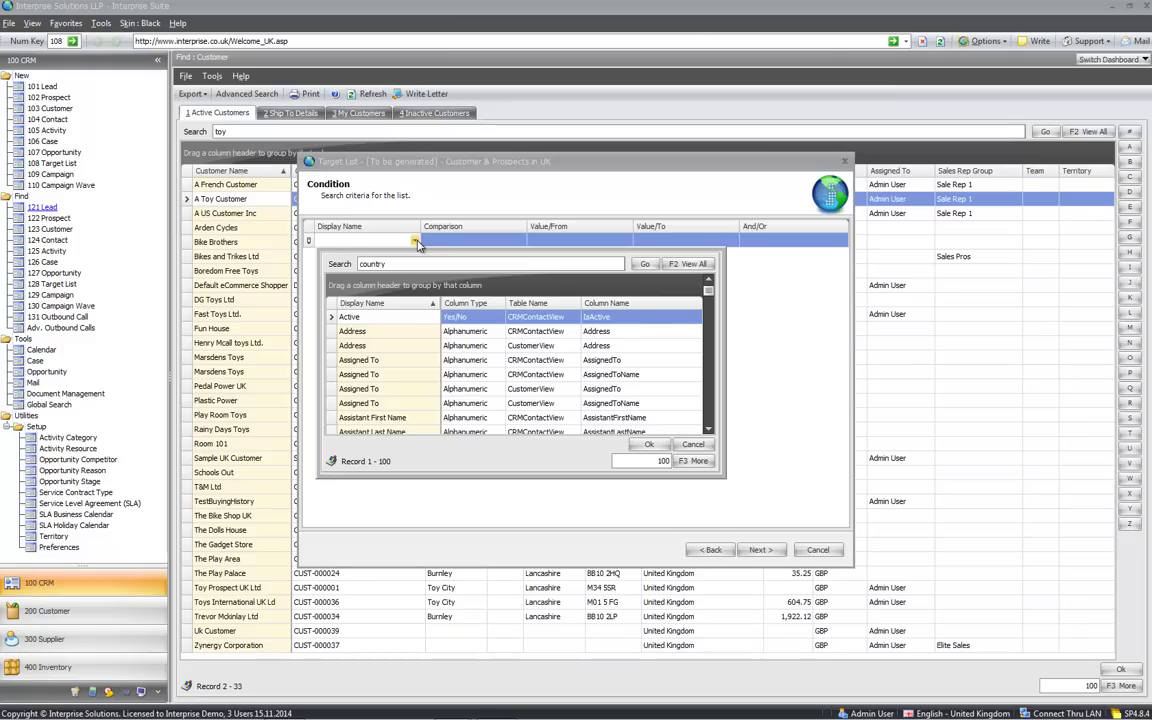
pyautogui.press('Return')
pyautogui.doubleClick(360, 331)
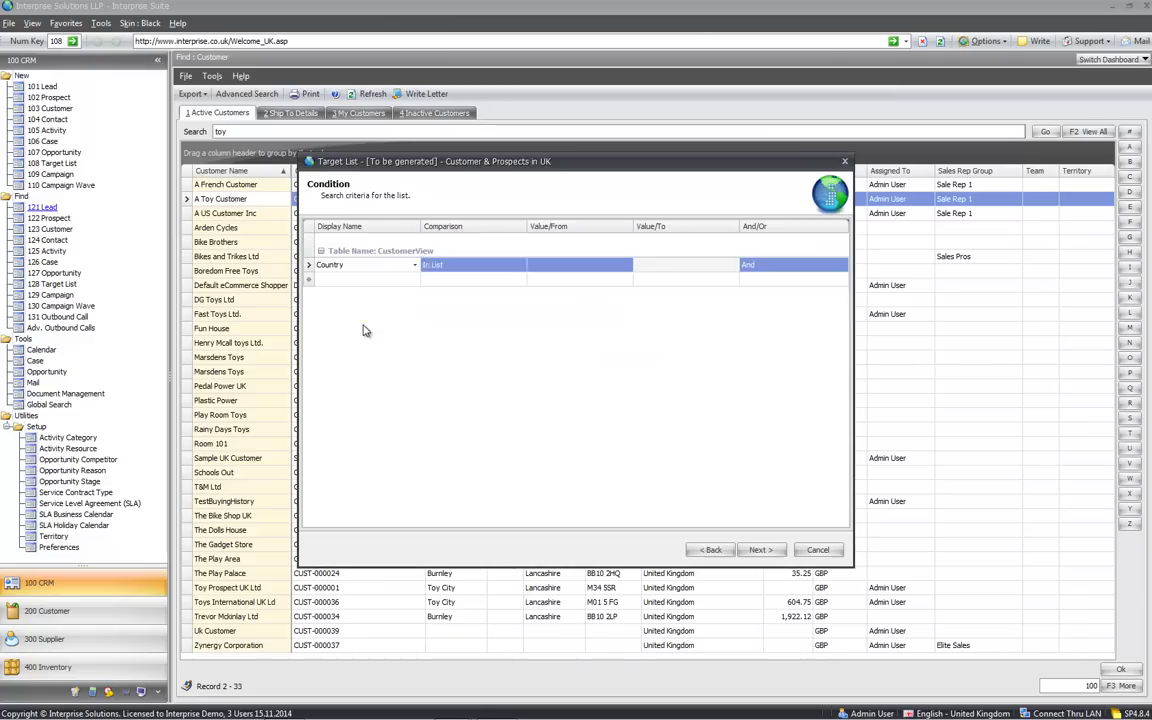
# Set the Country condition value to United Kingdom and advance the wizard
pyautogui.click(620, 264)
pyautogui.click(626, 265)
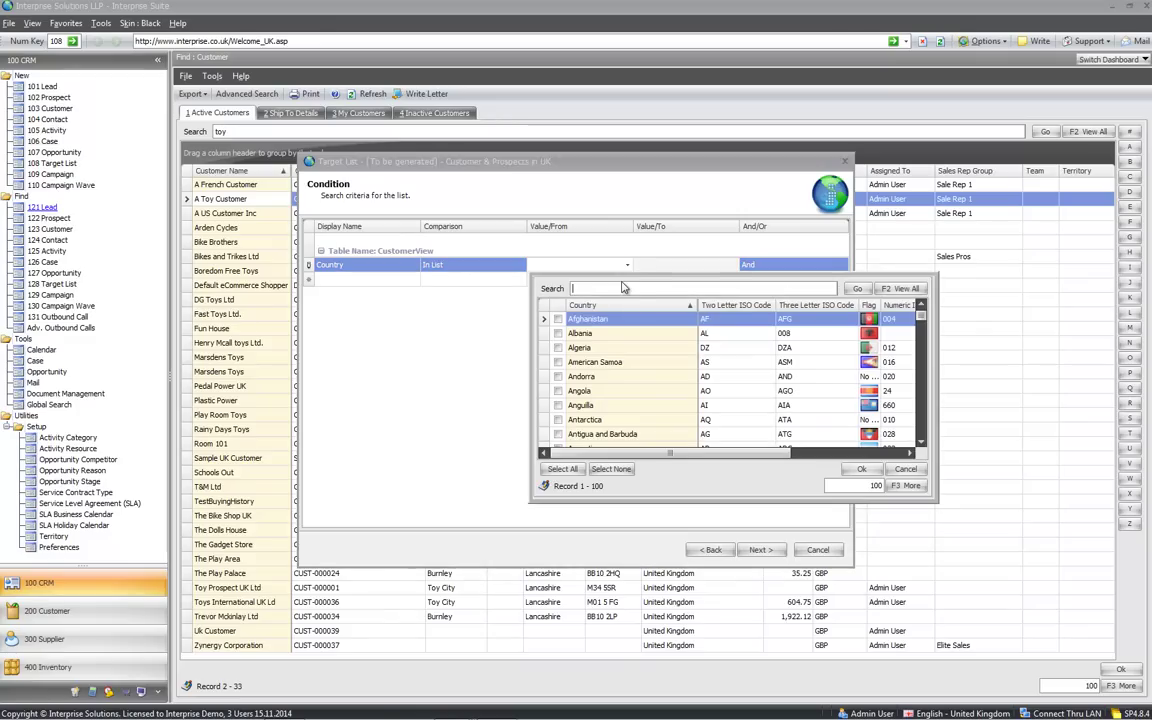
pyautogui.write('king')
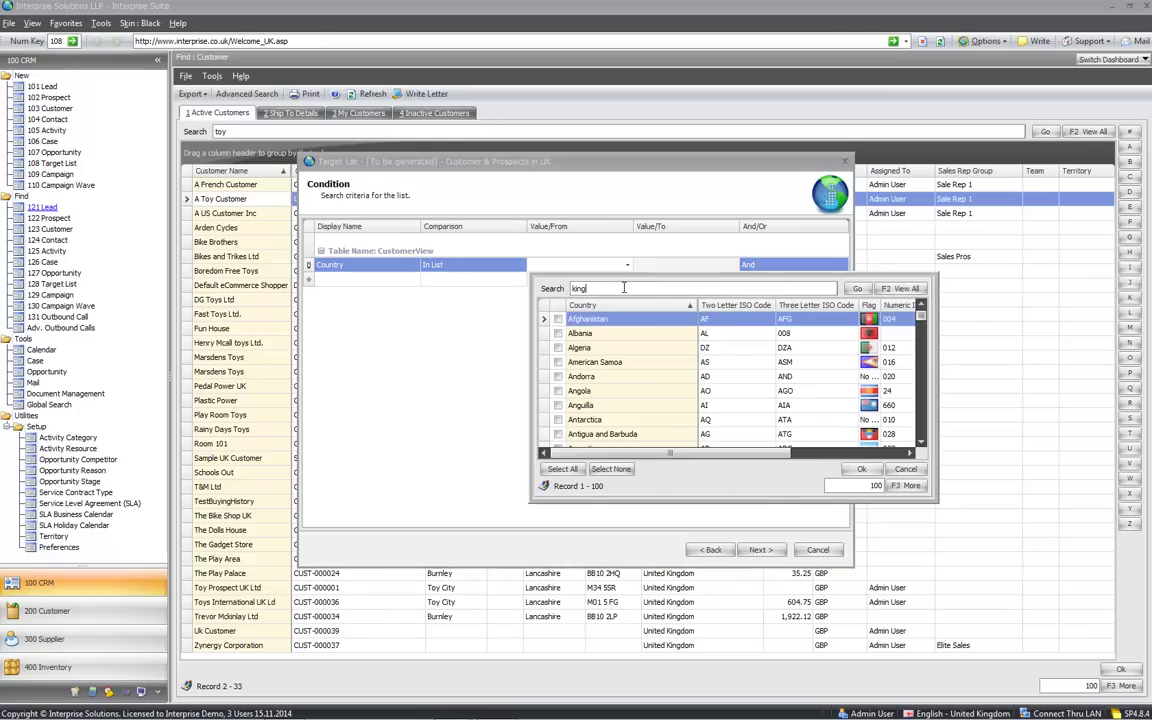
pyautogui.press('Return')
pyautogui.click(557, 318)
pyautogui.click(858, 470)
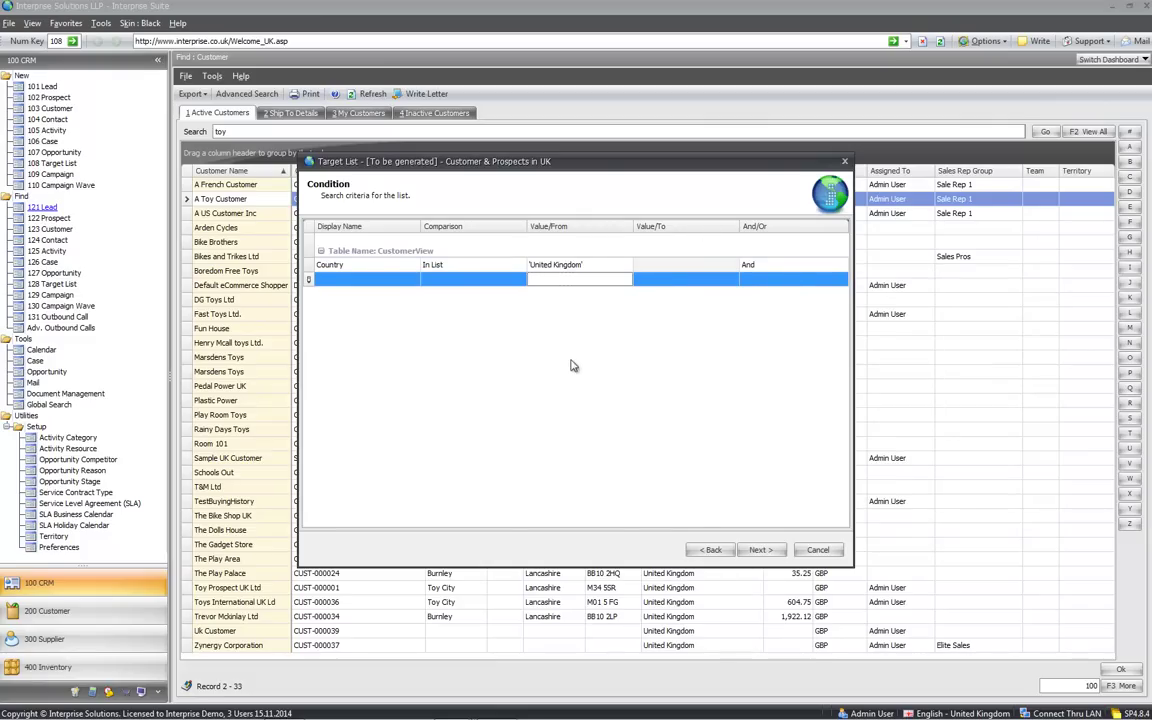
pyautogui.click(762, 550)
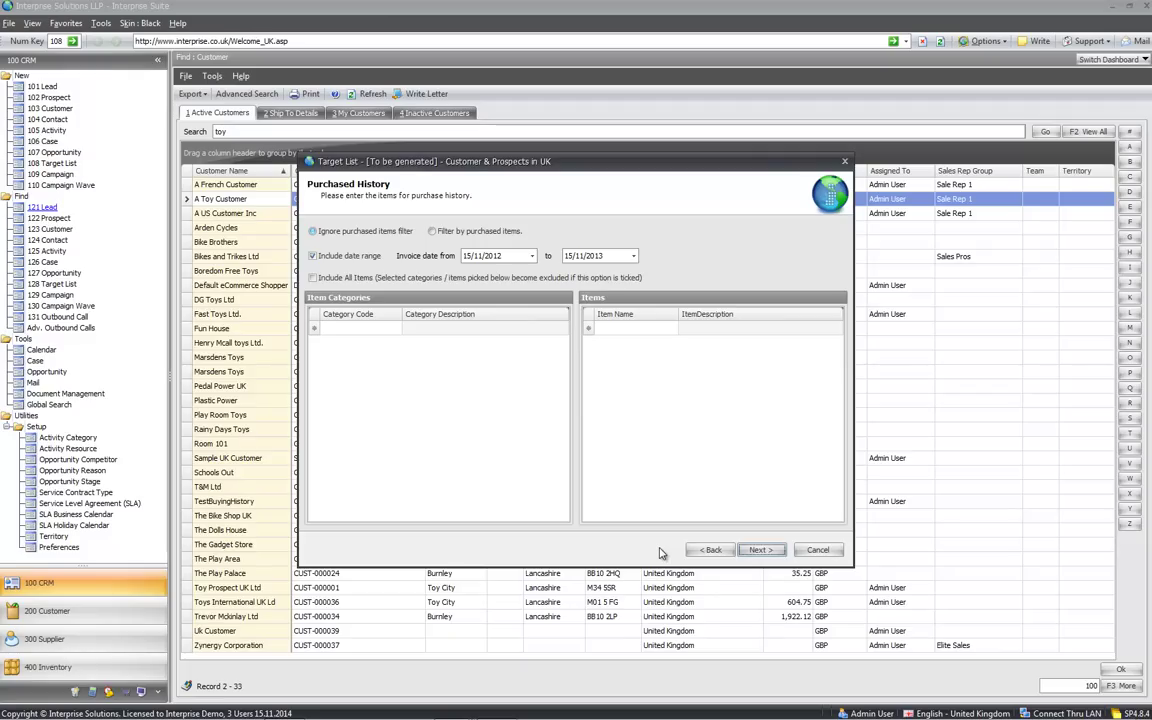
# Skip the Purchased, Not Purchased and Quoted History filters without choosing items
pyautogui.click(759, 551)
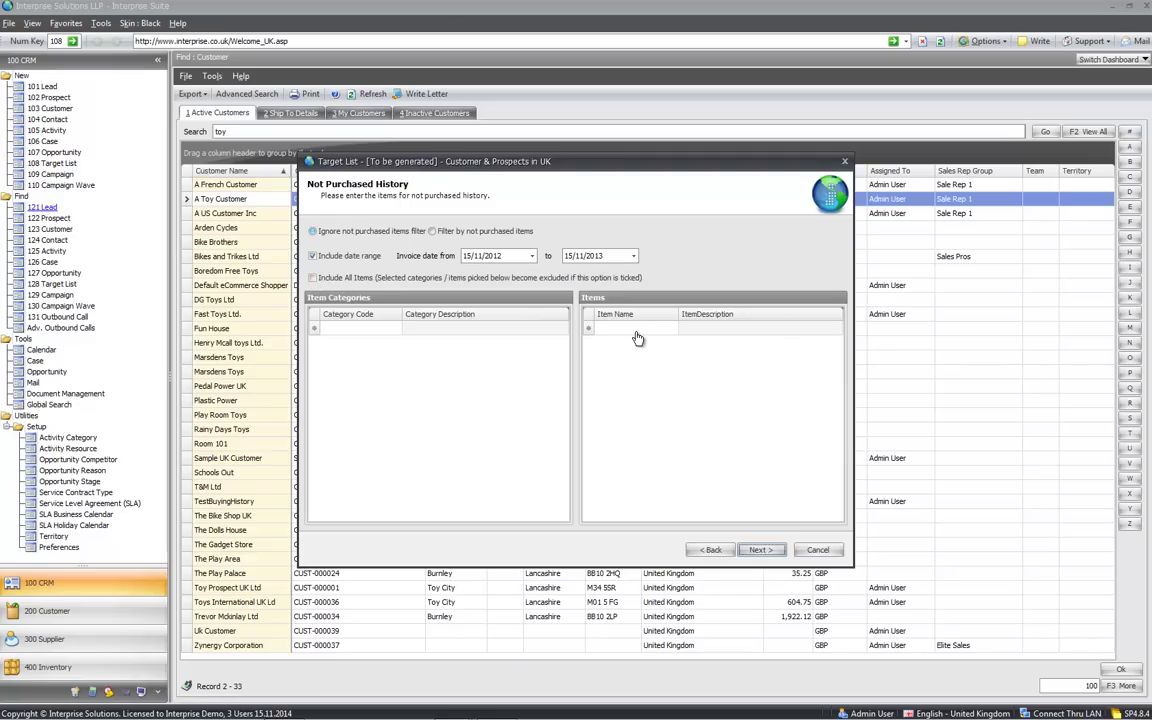
pyautogui.click(760, 549)
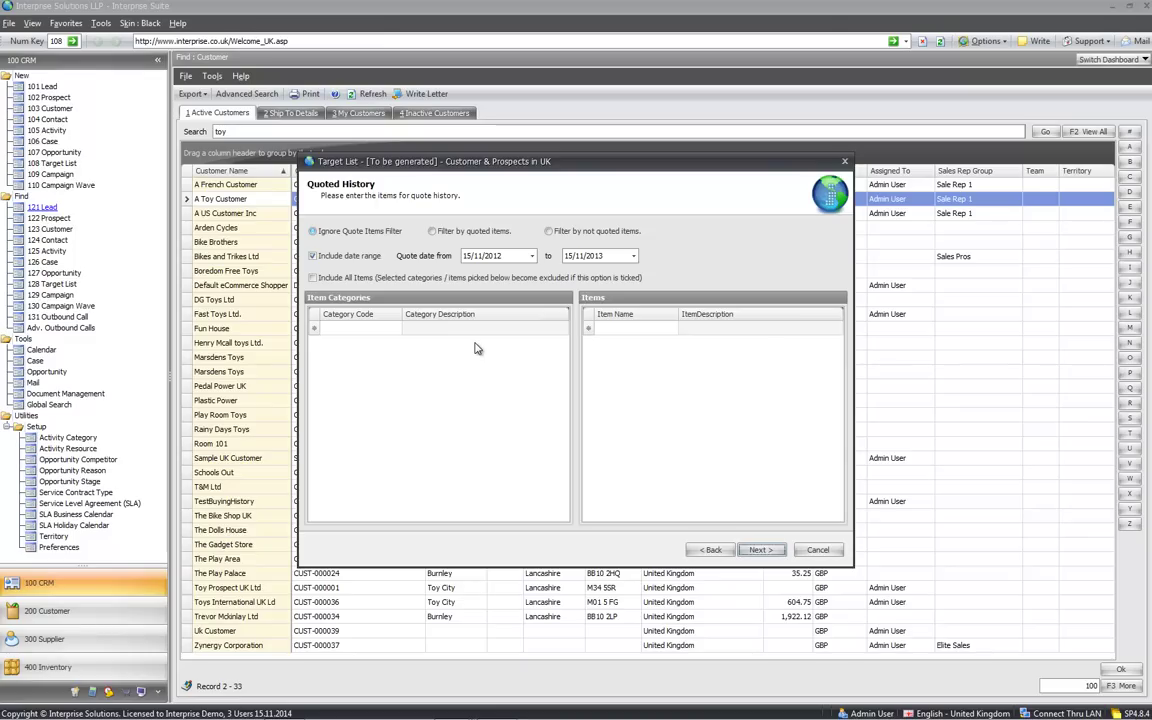
pyautogui.click(770, 551)
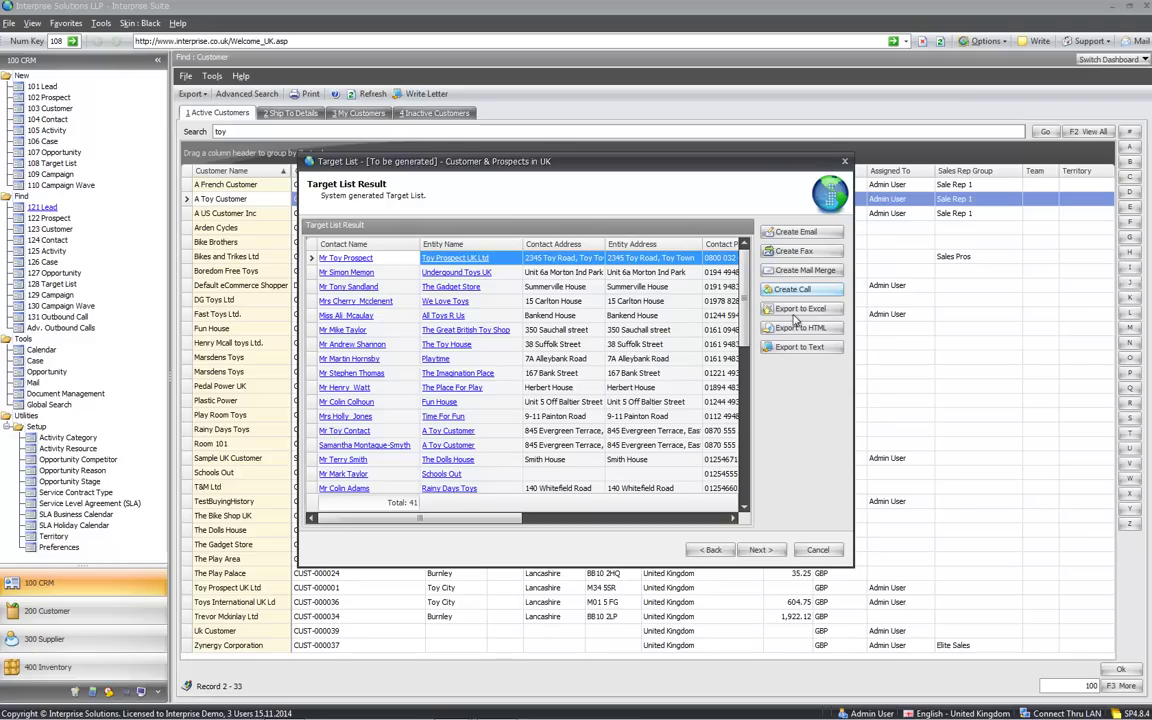
# Finish the target list wizard, then create a campaign named 'new campaign' and view its Waves
pyautogui.click(768, 551)
pyautogui.click(766, 550)
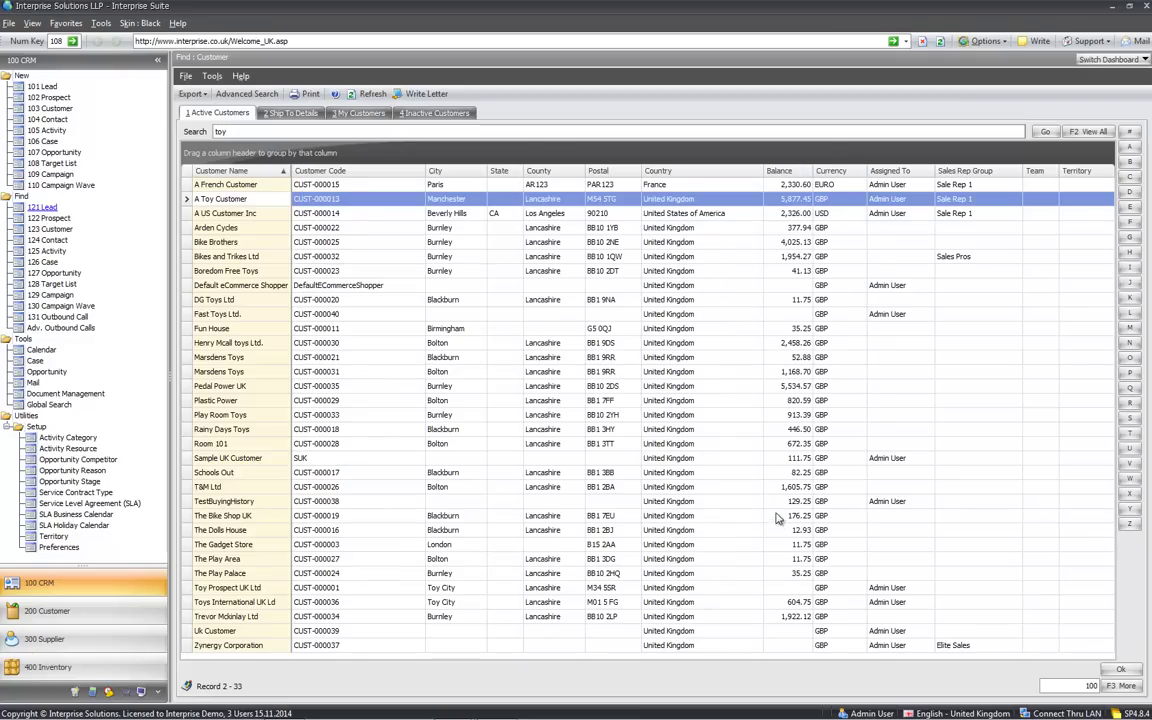
pyautogui.click(45, 174)
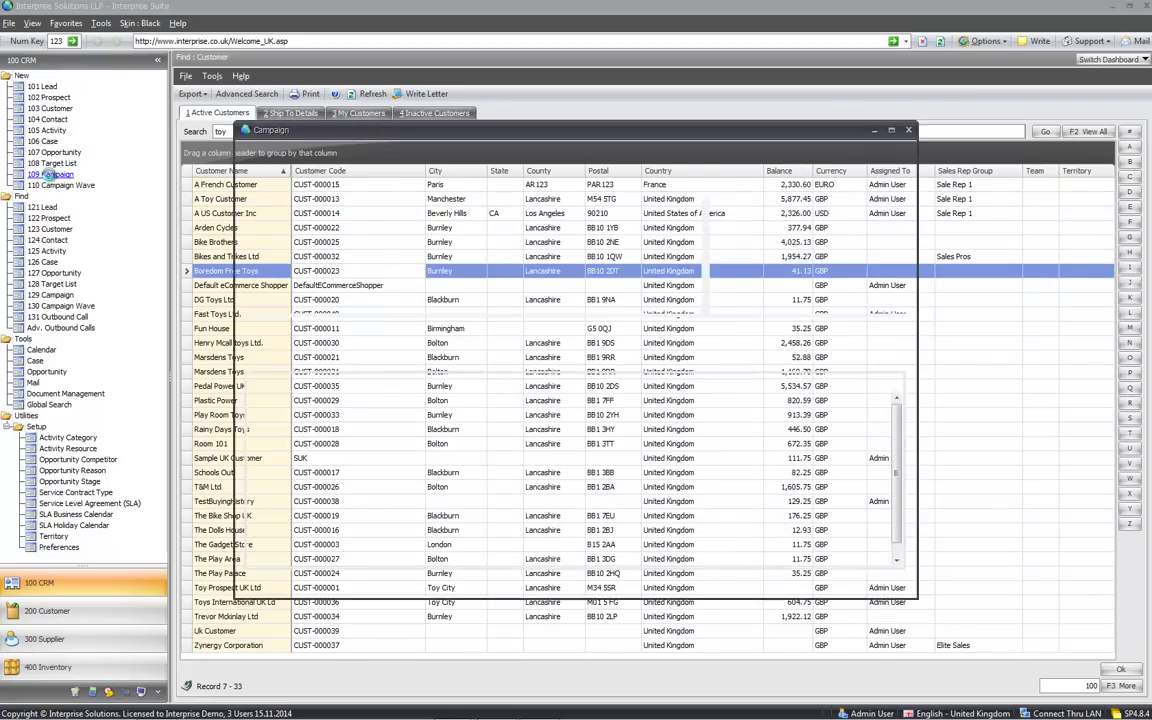
pyautogui.click(383, 207)
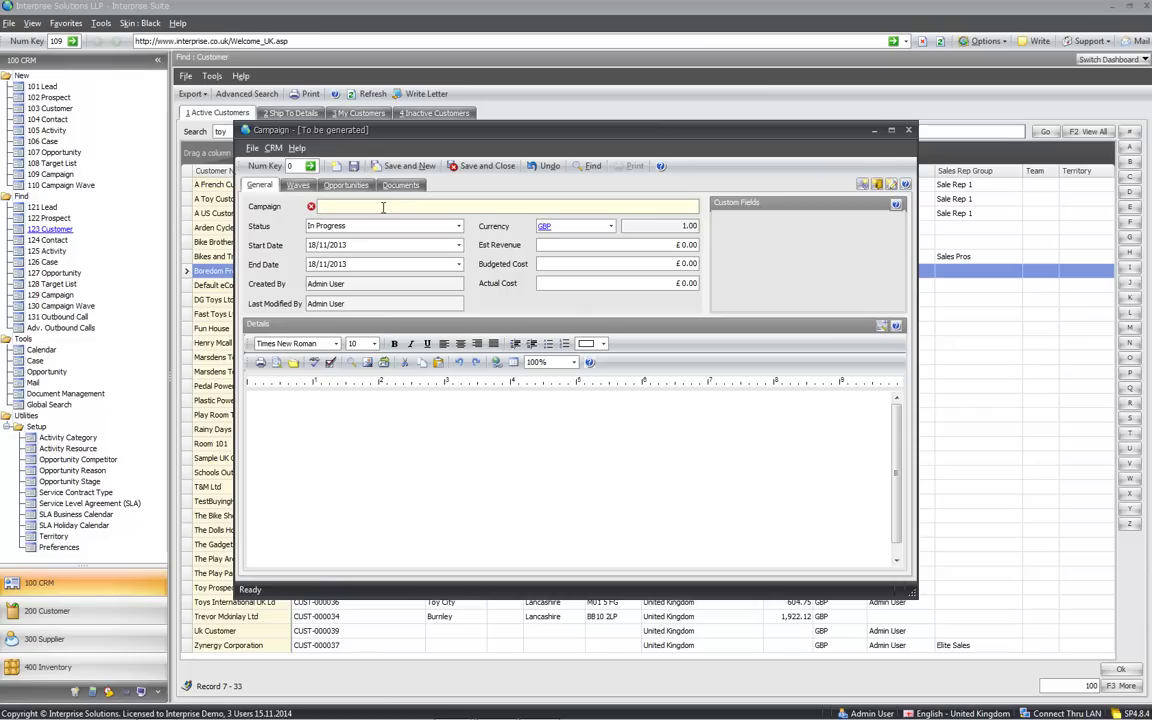
pyautogui.write('new campaign')
pyautogui.press('Tab')
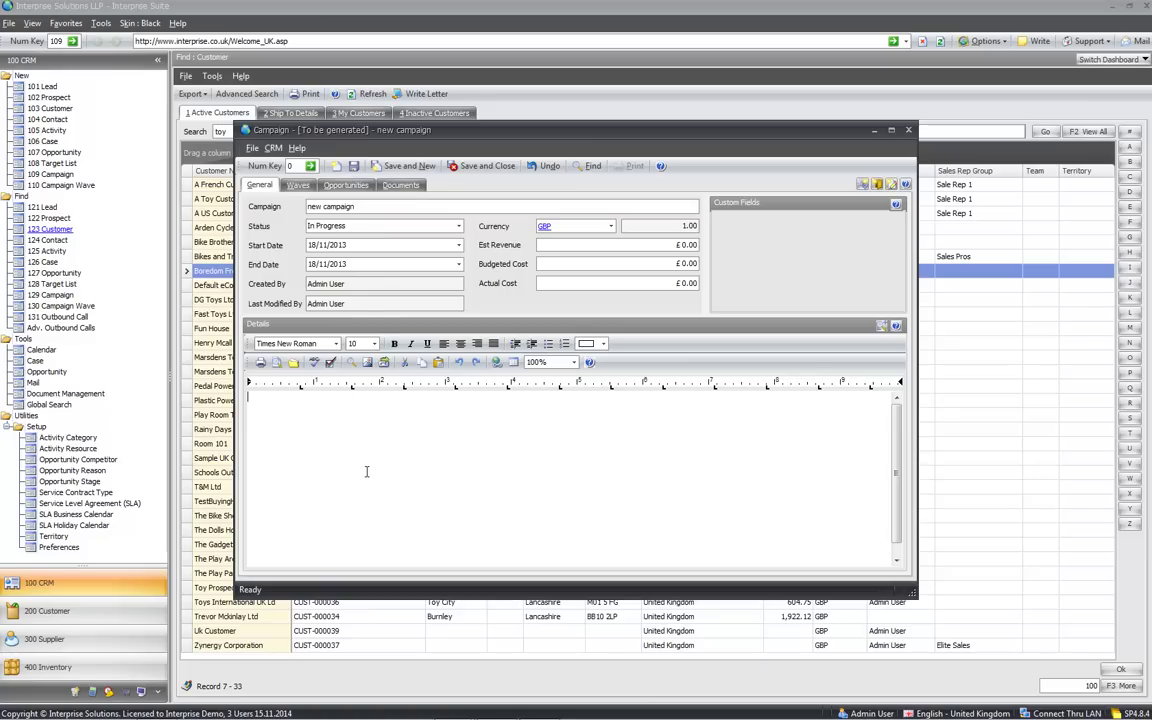
pyautogui.click(296, 187)
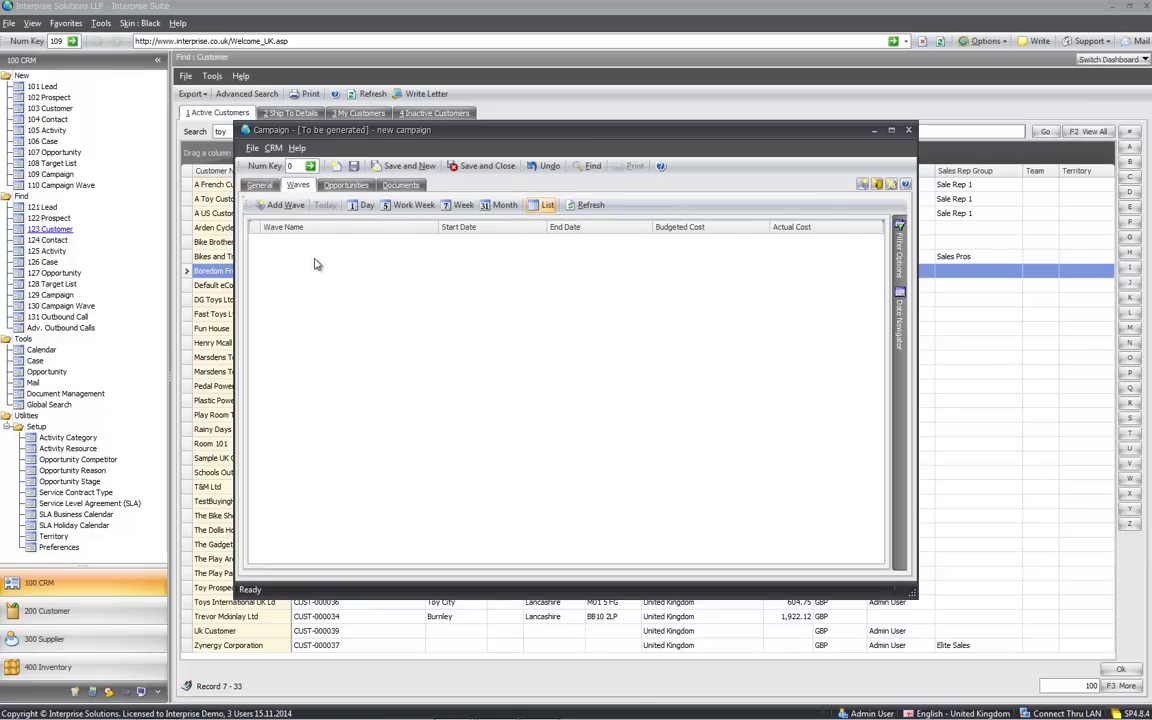
# Save the campaign and add a new wave named 'Email NC'
pyautogui.click(277, 205)
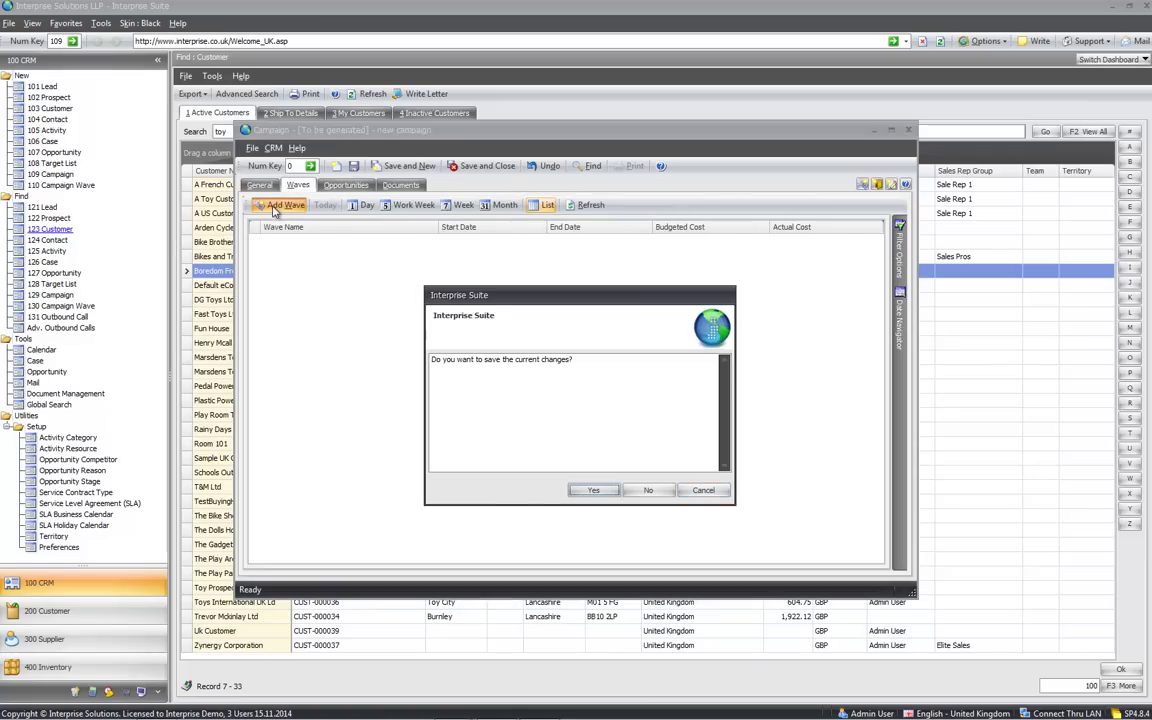
pyautogui.click(592, 489)
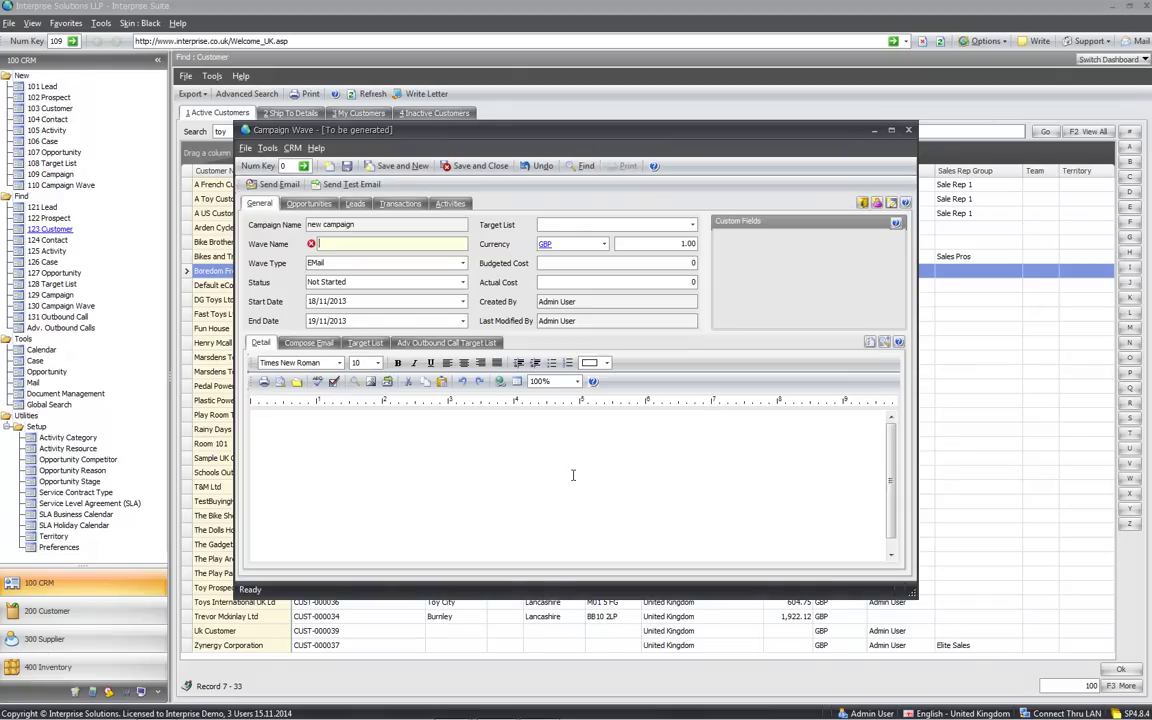
pyautogui.write('Email')
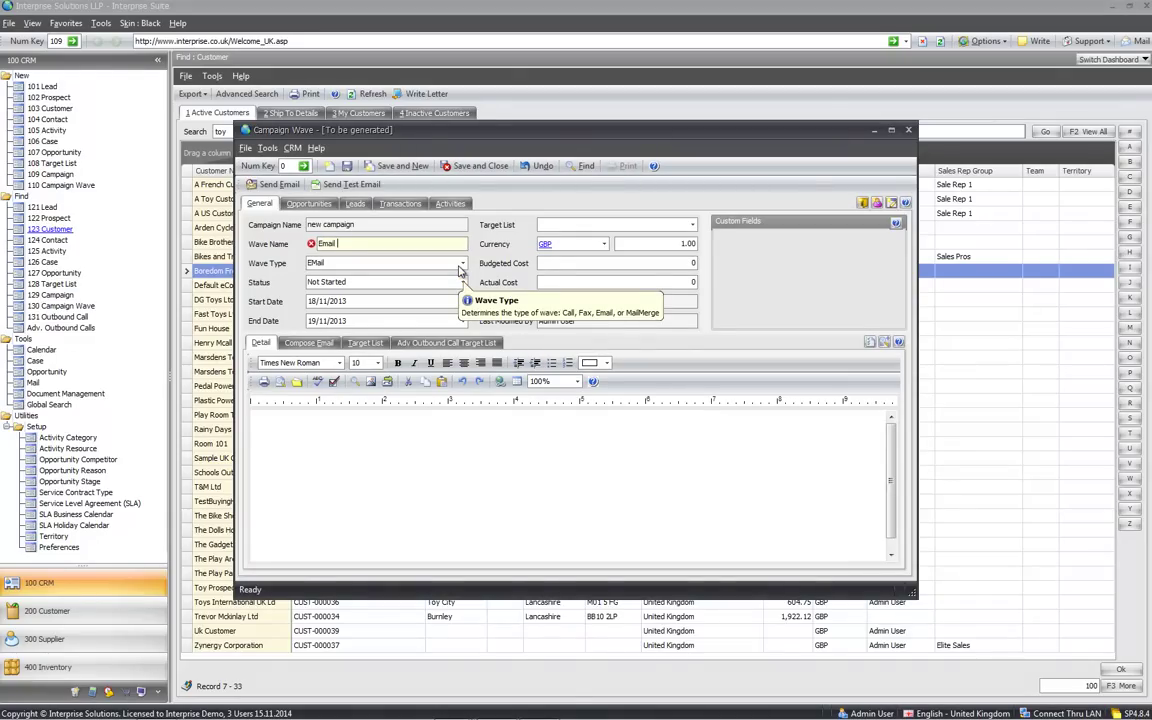
pyautogui.write(' NC')
pyautogui.press('Tab')
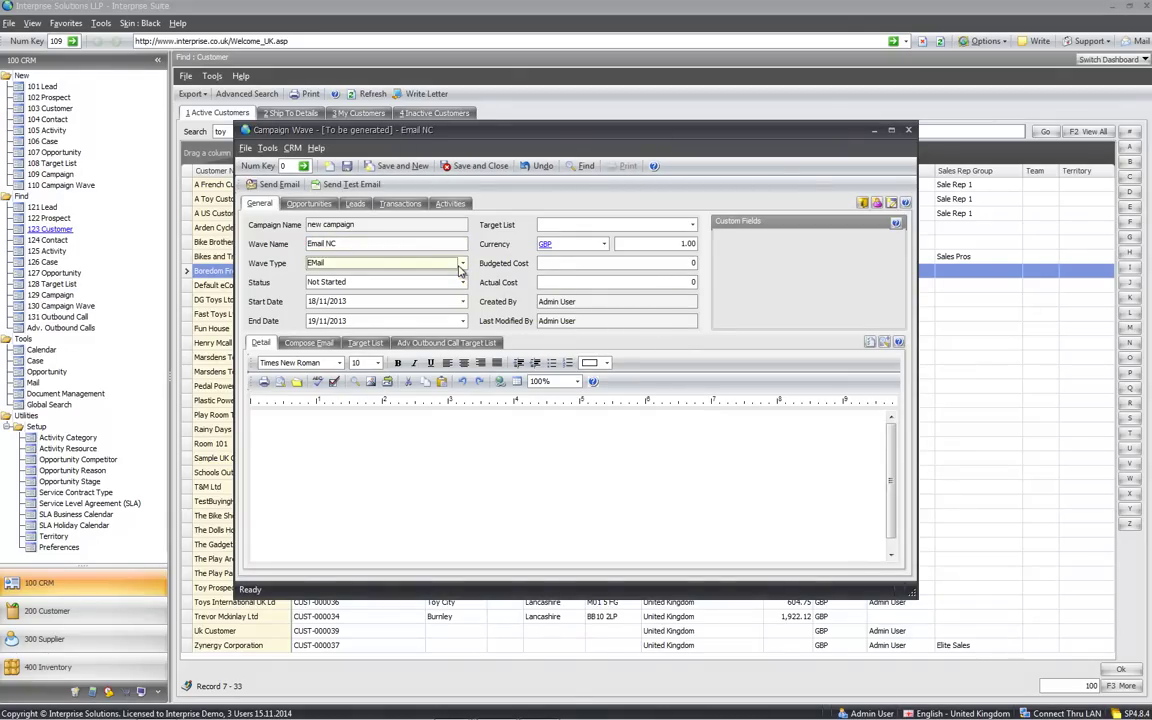
# Keep wave type EMail, set status In Progress, and target Customer & Prospects in UK
pyautogui.click(461, 265)
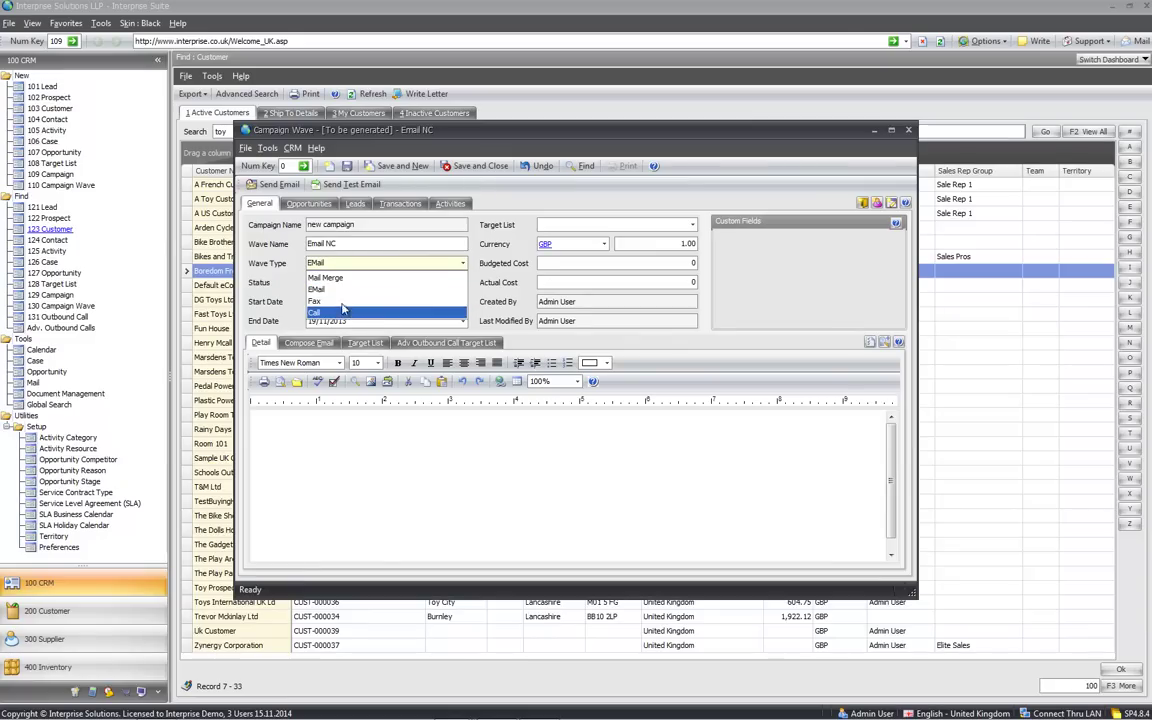
pyautogui.click(338, 290)
pyautogui.click(370, 284)
pyautogui.click(330, 306)
pyautogui.click(695, 224)
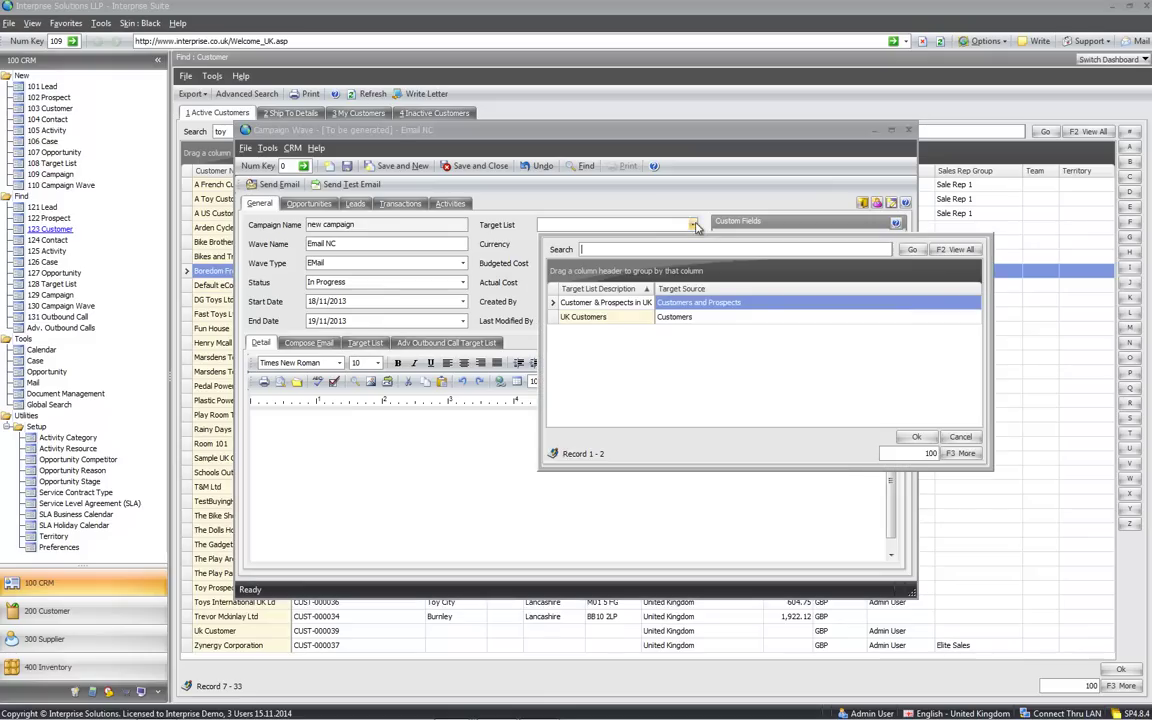
pyautogui.doubleClick(620, 303)
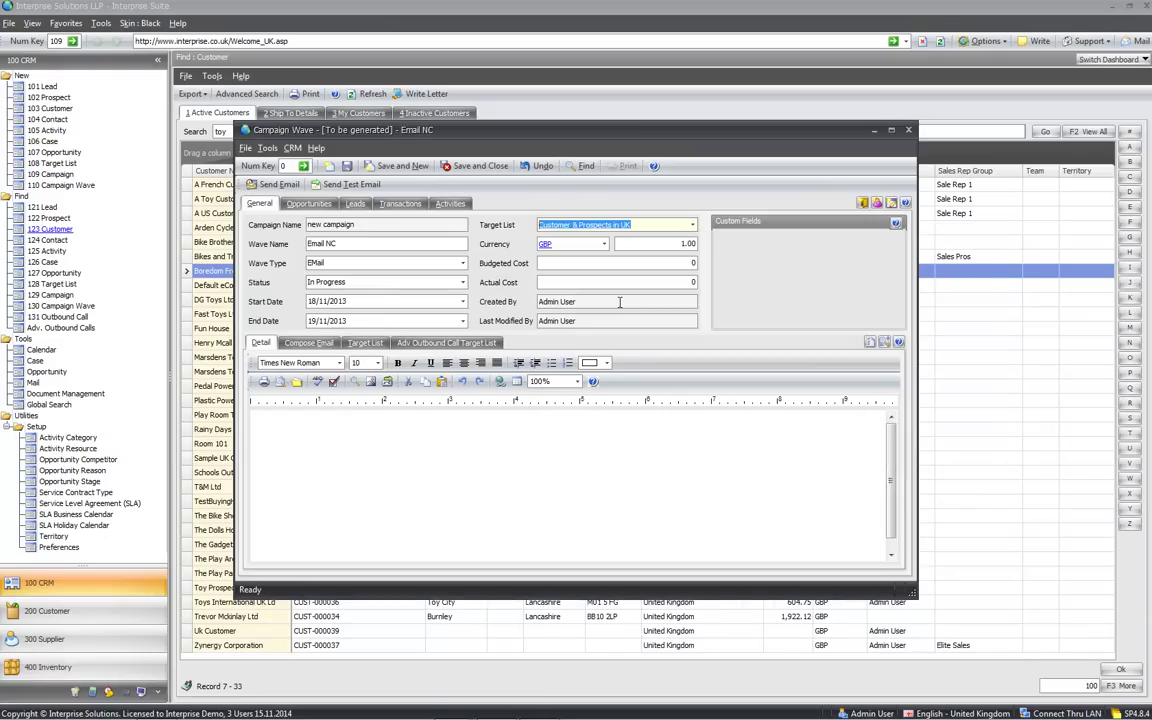
# Type 'gug' in the wave's detail notes and show its 41 target contacts
pyautogui.click(427, 436)
pyautogui.write('gugir')
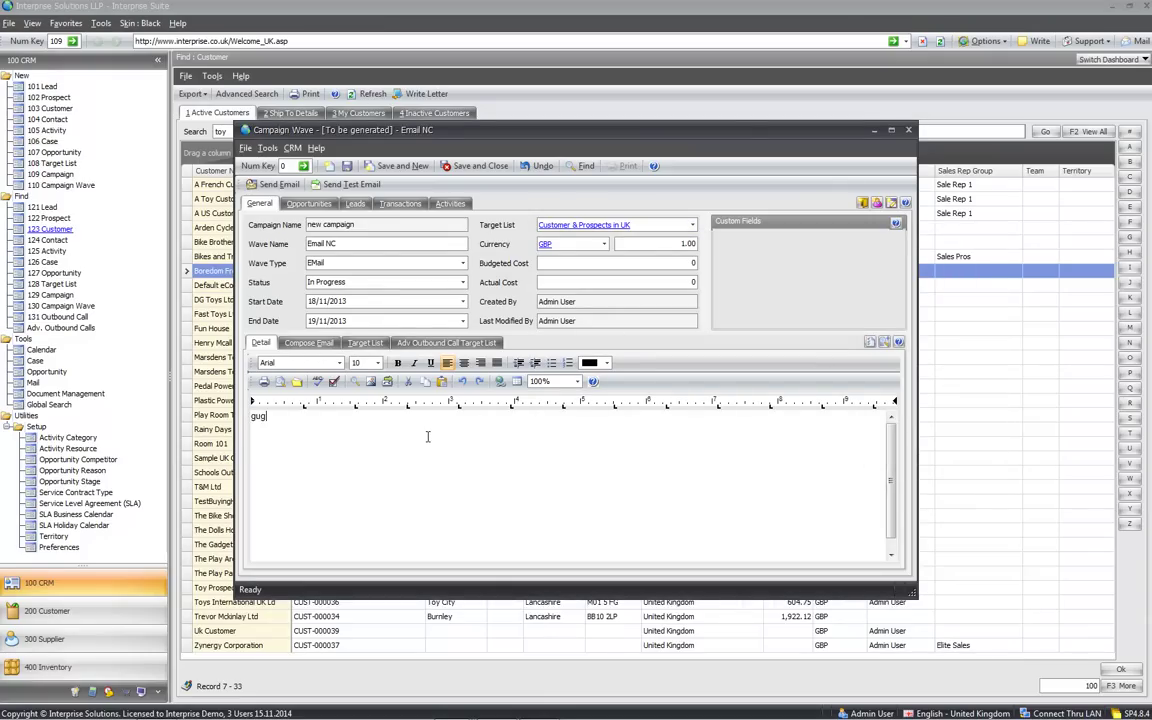
pyautogui.click(359, 345)
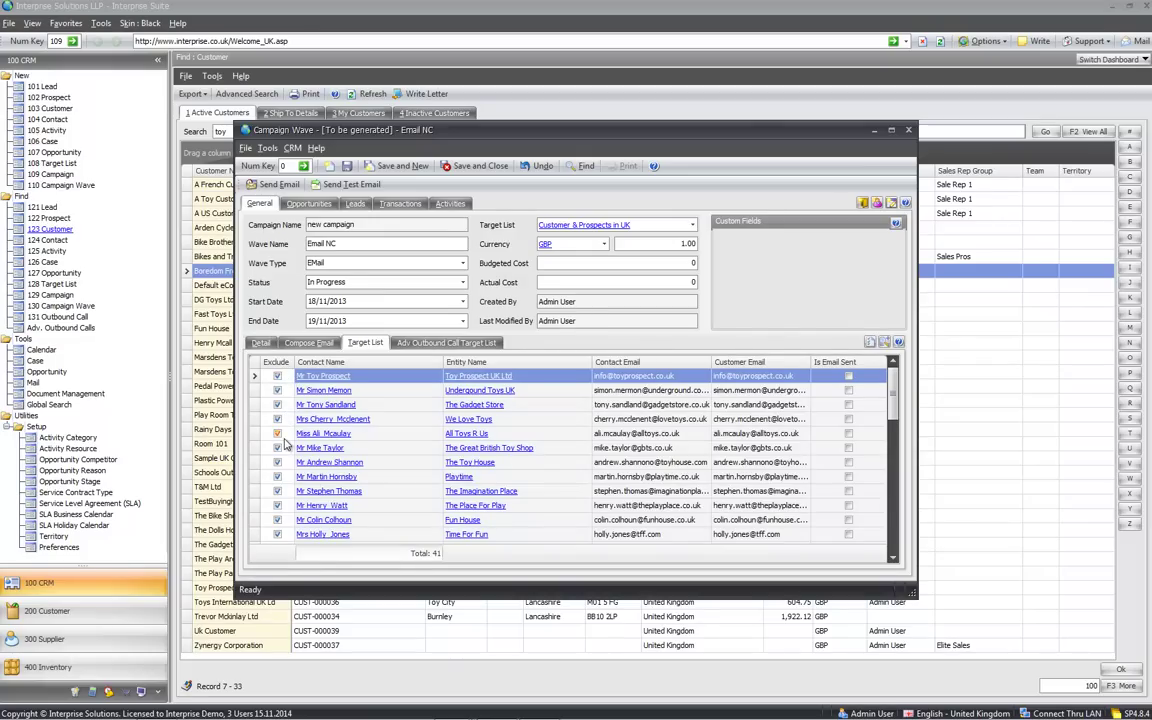
# Check one contact's ok-to-email setting, close it unsaved, then include all contacts
pyautogui.click(326, 448)
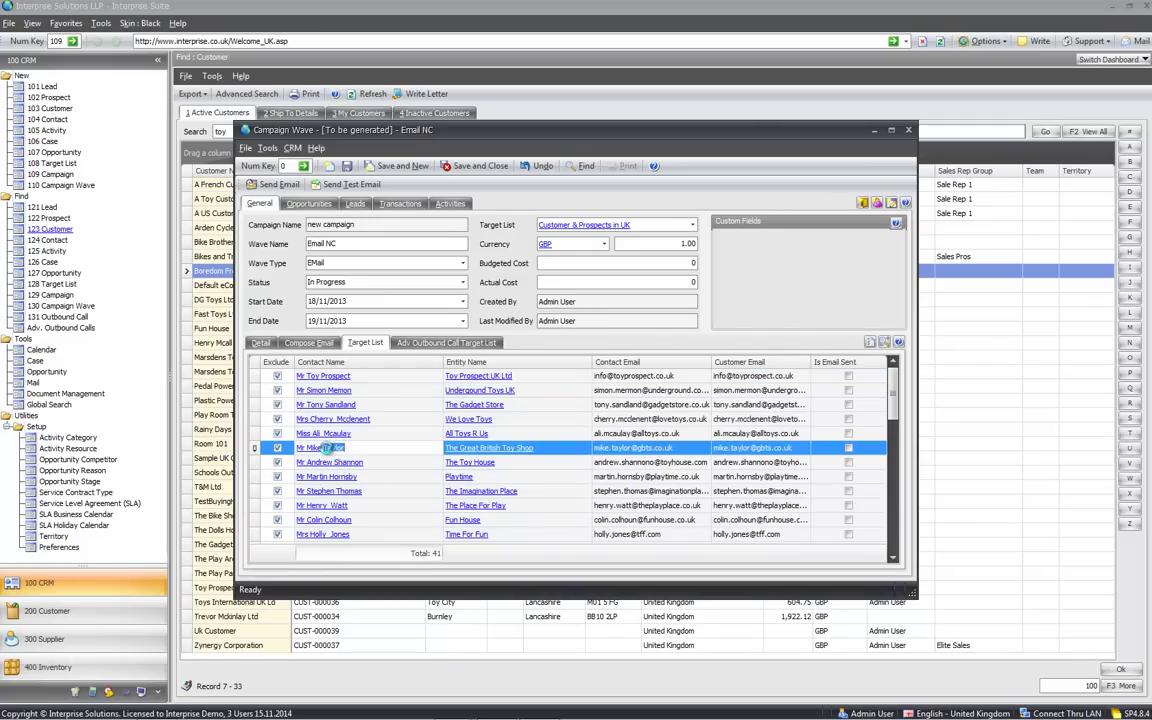
pyautogui.click(326, 448)
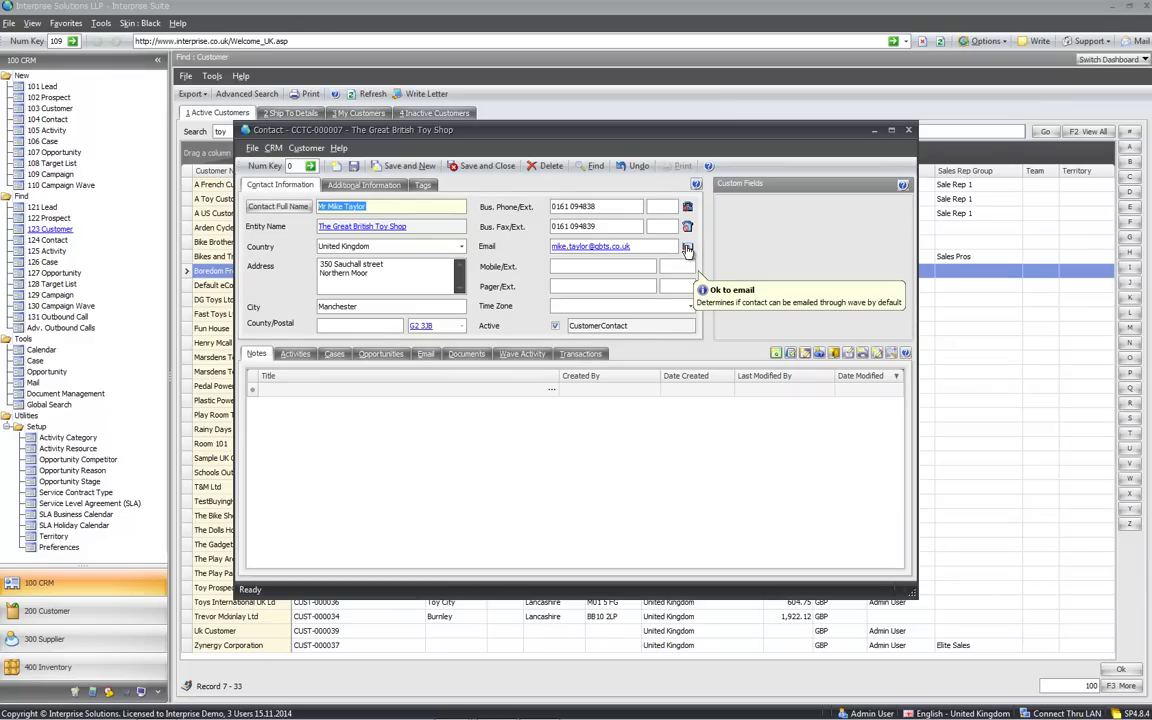
pyautogui.click(688, 248)
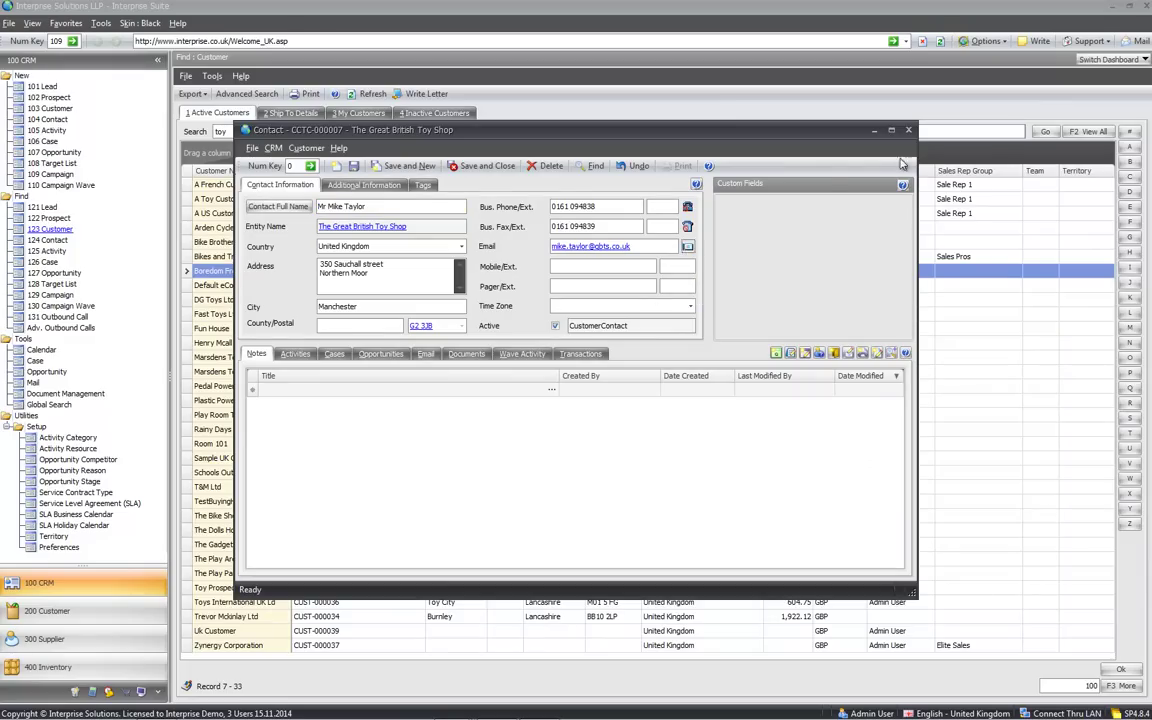
pyautogui.press('Escape')
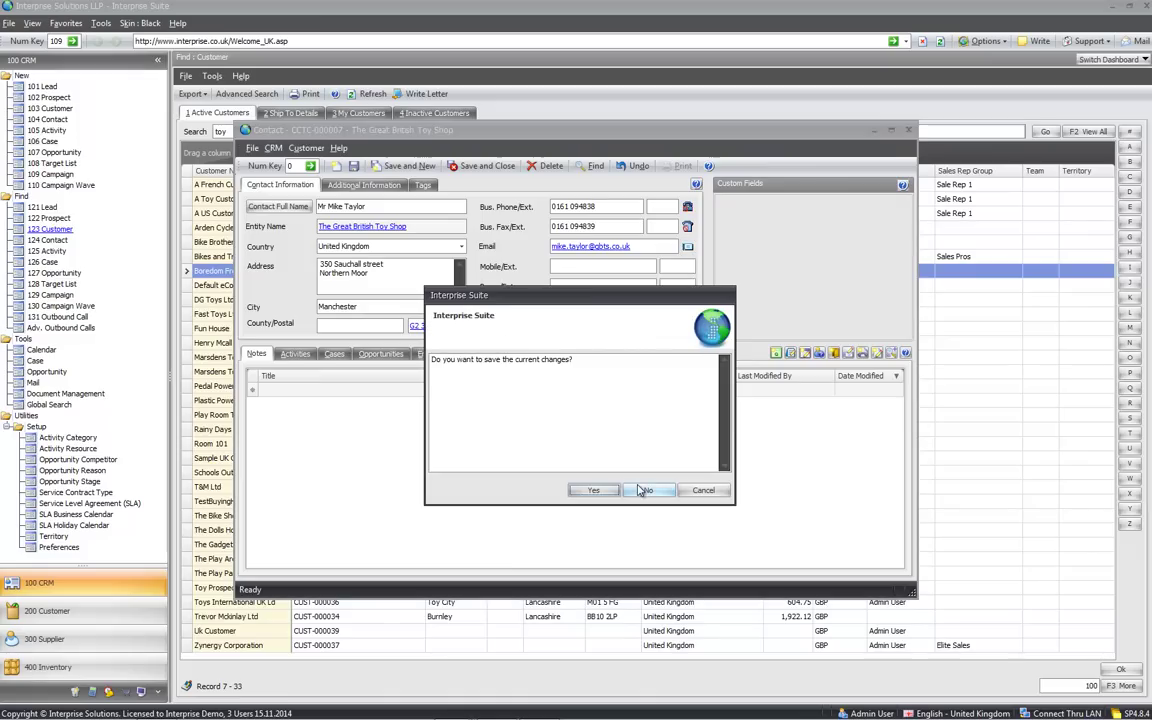
pyautogui.click(647, 490)
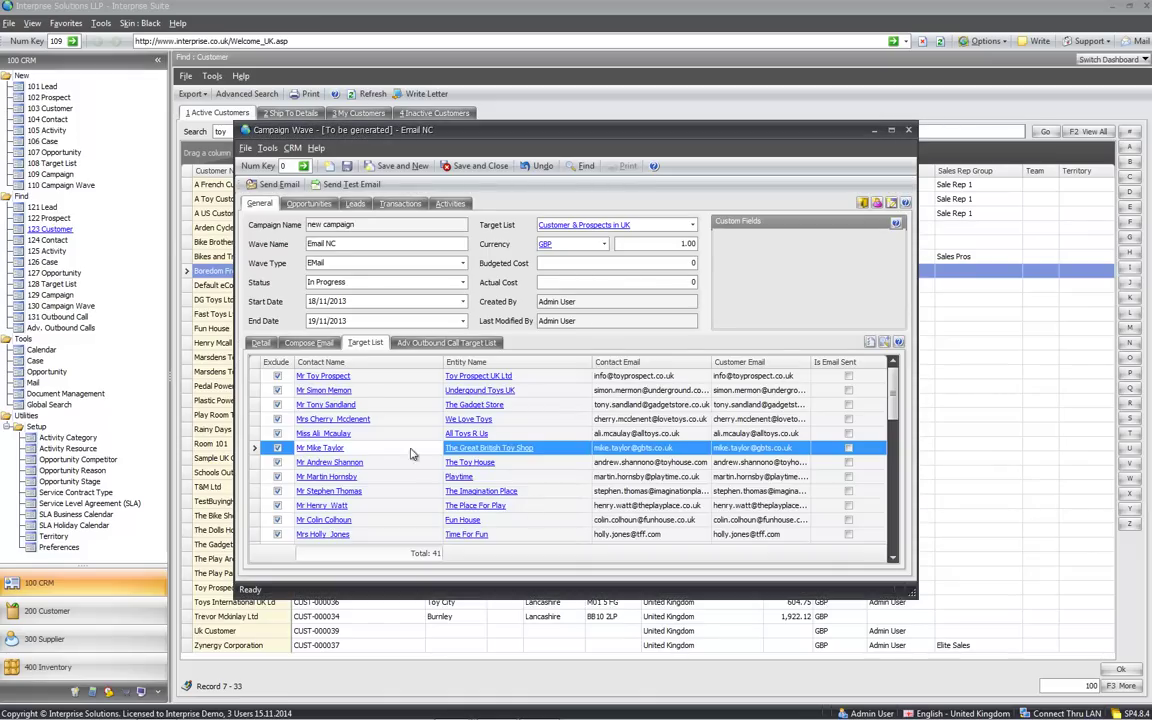
pyautogui.click(870, 344)
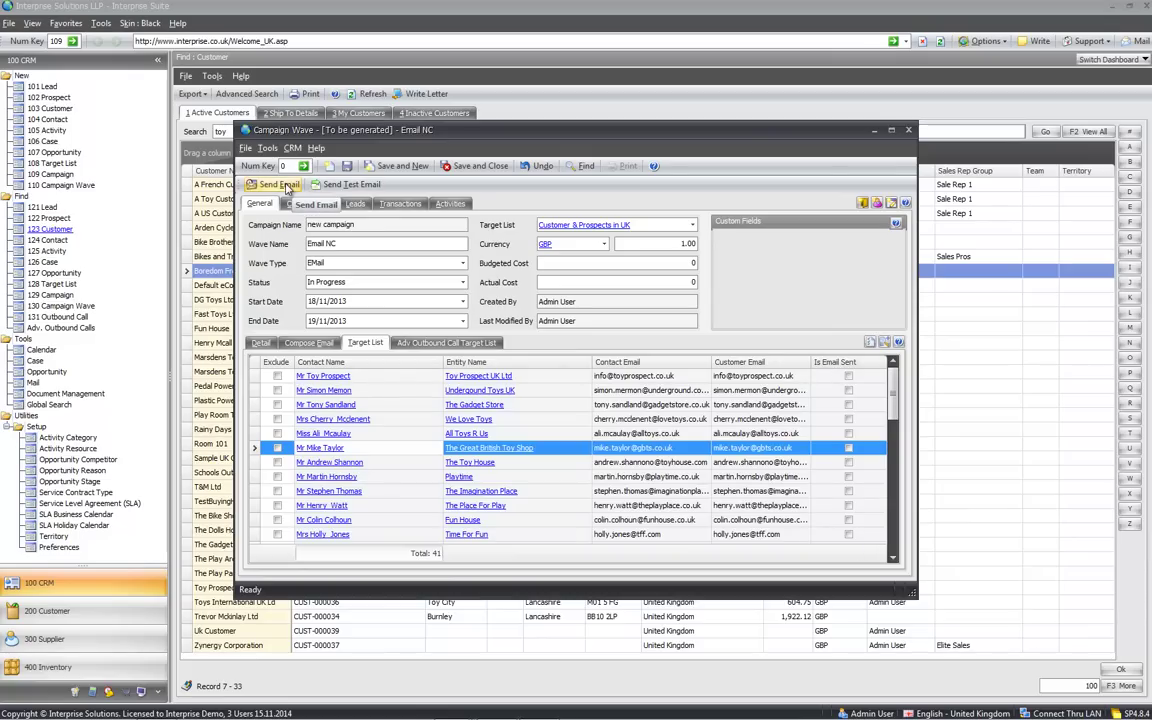
# Open the wave's email composer and hide the wave details to enlarge the editor
pyautogui.click(308, 343)
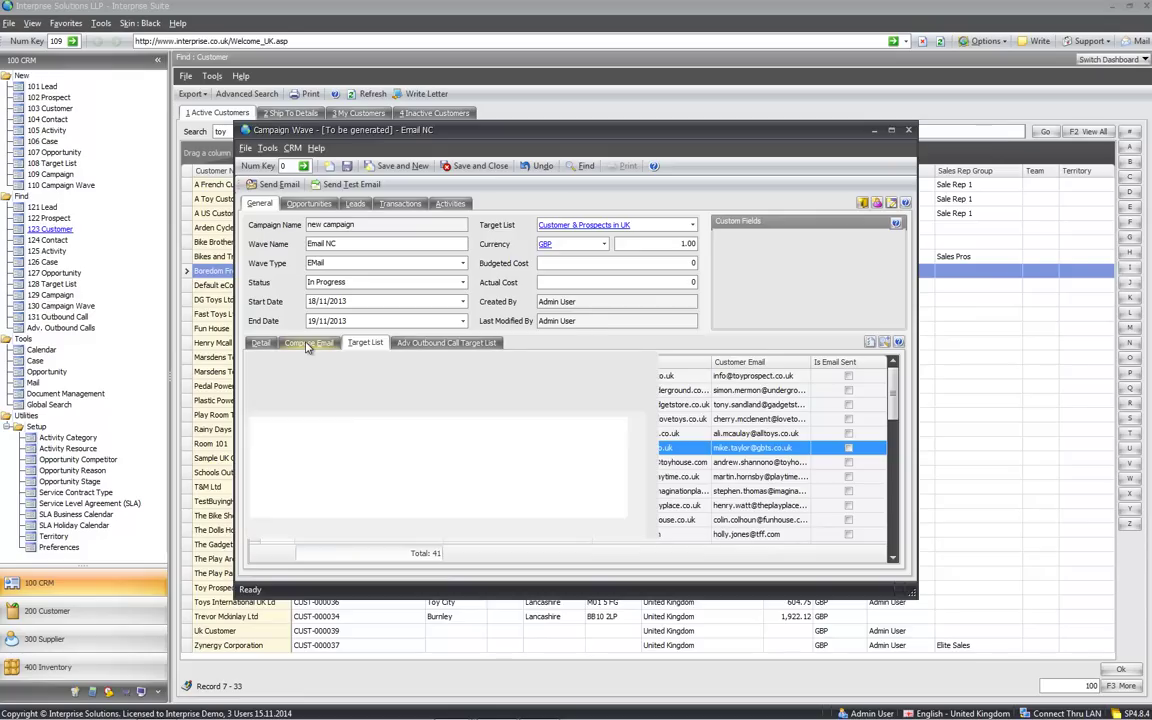
pyautogui.click(366, 362)
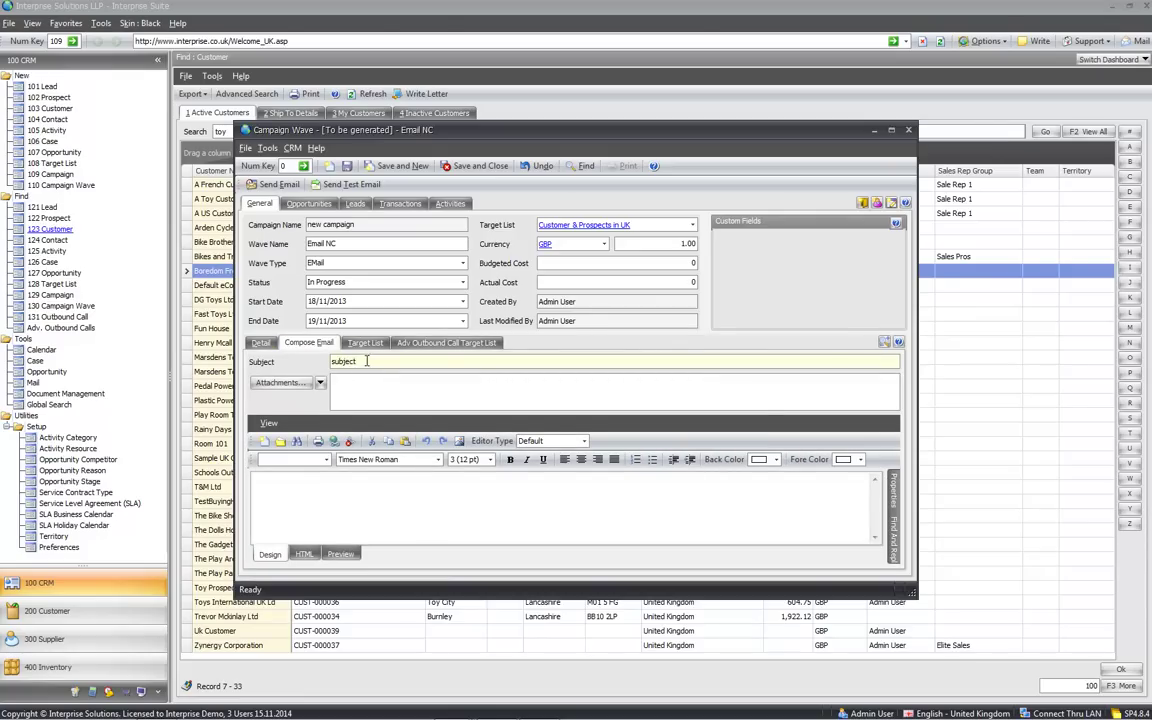
pyautogui.click(360, 383)
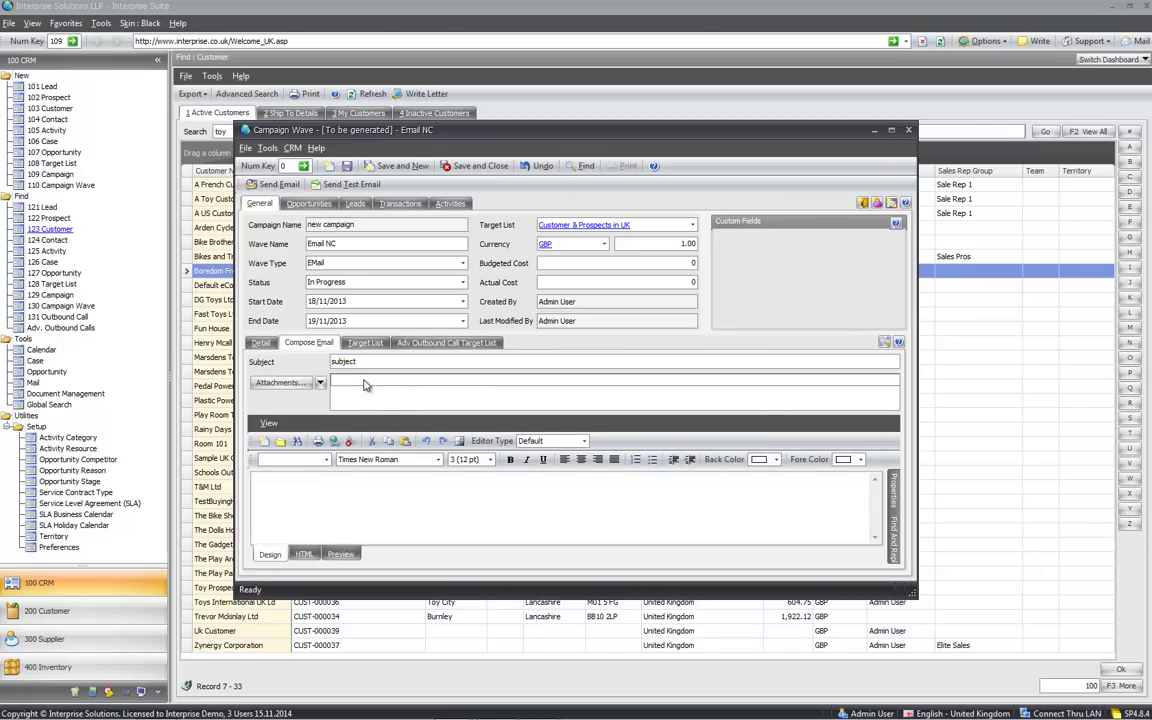
pyautogui.click(402, 493)
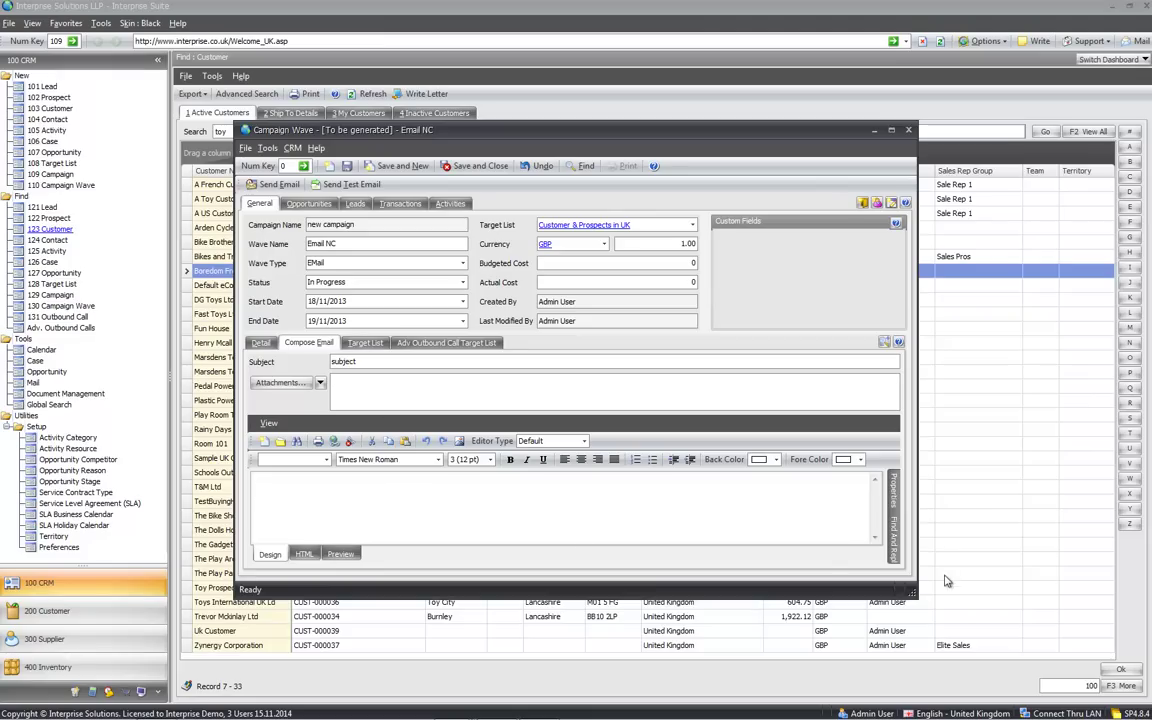
pyautogui.click(885, 343)
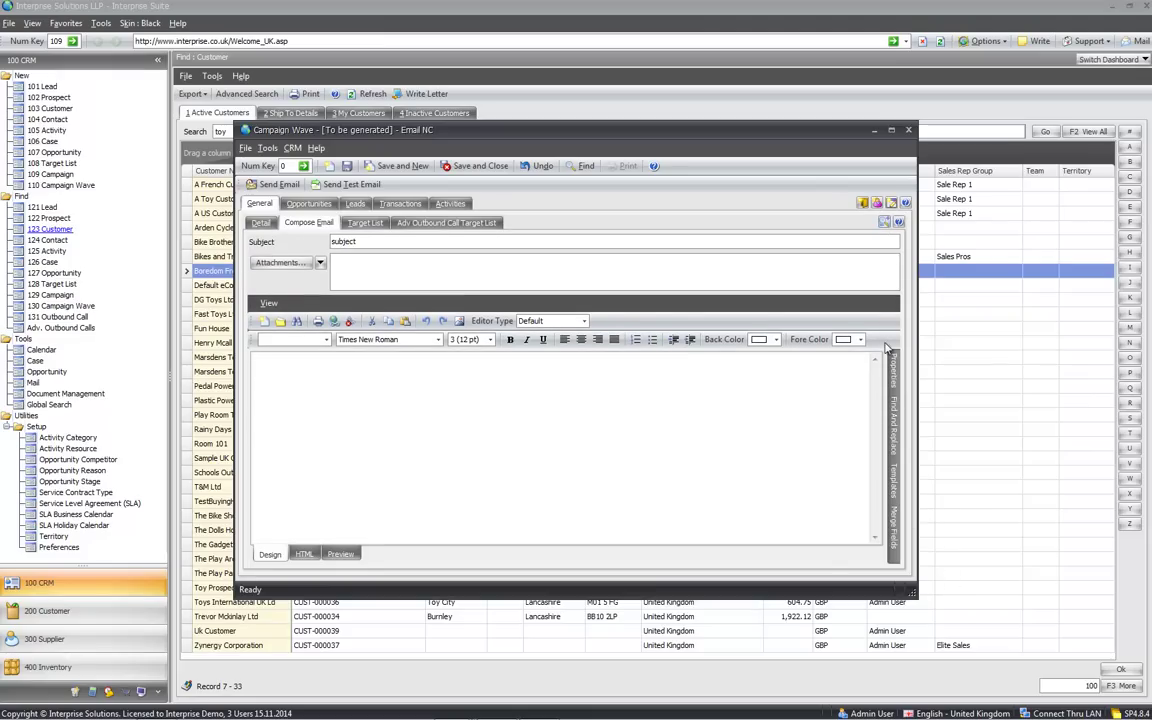
# Replace the email content with the Apology to Customer template
pyautogui.moveTo(894, 525)
pyautogui.click(877, 378)
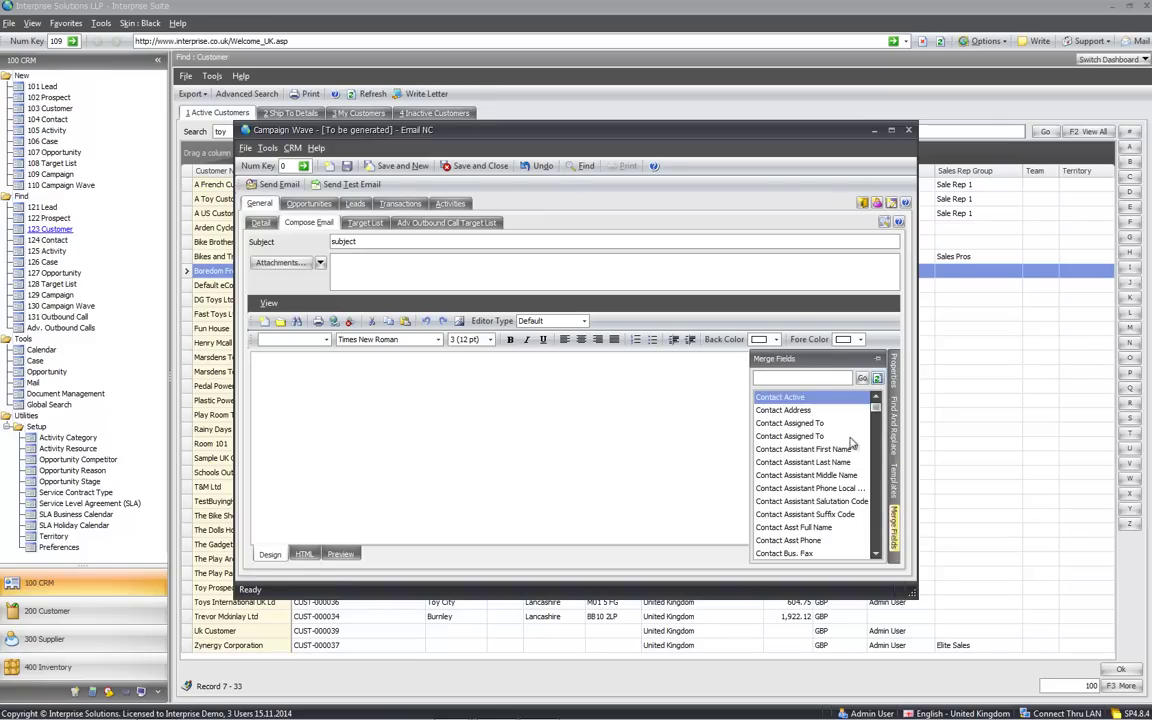
pyautogui.moveTo(894, 480)
pyautogui.click(877, 378)
pyautogui.doubleClick(812, 425)
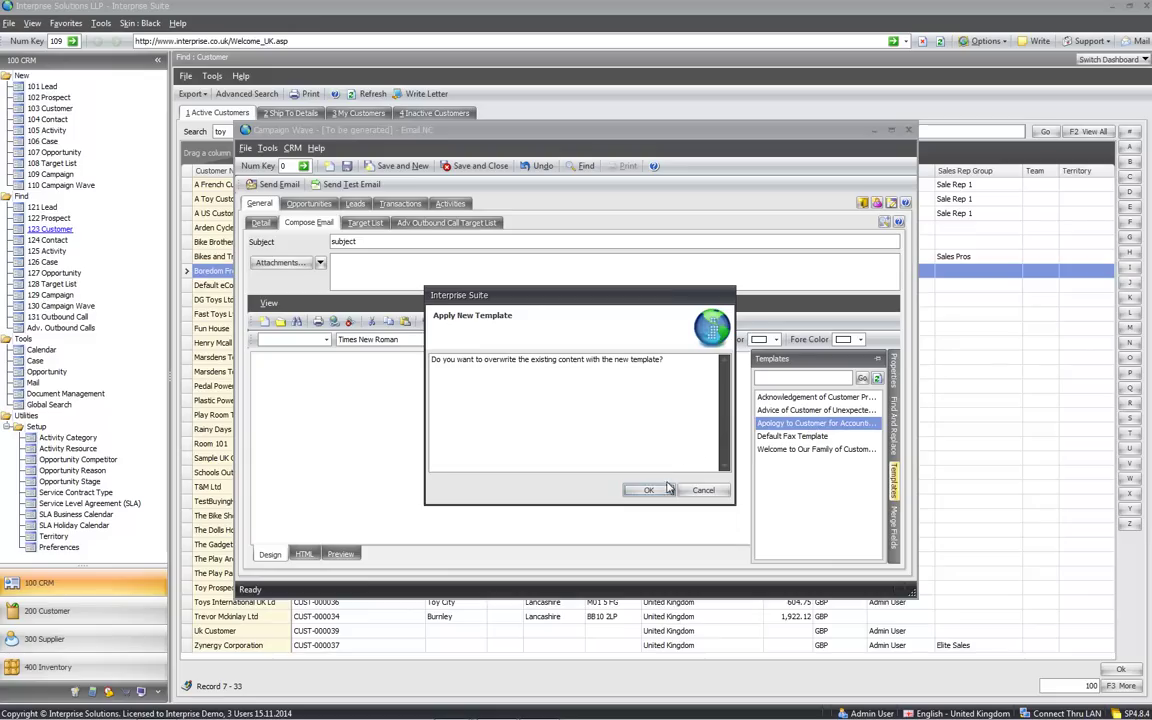
pyautogui.click(648, 490)
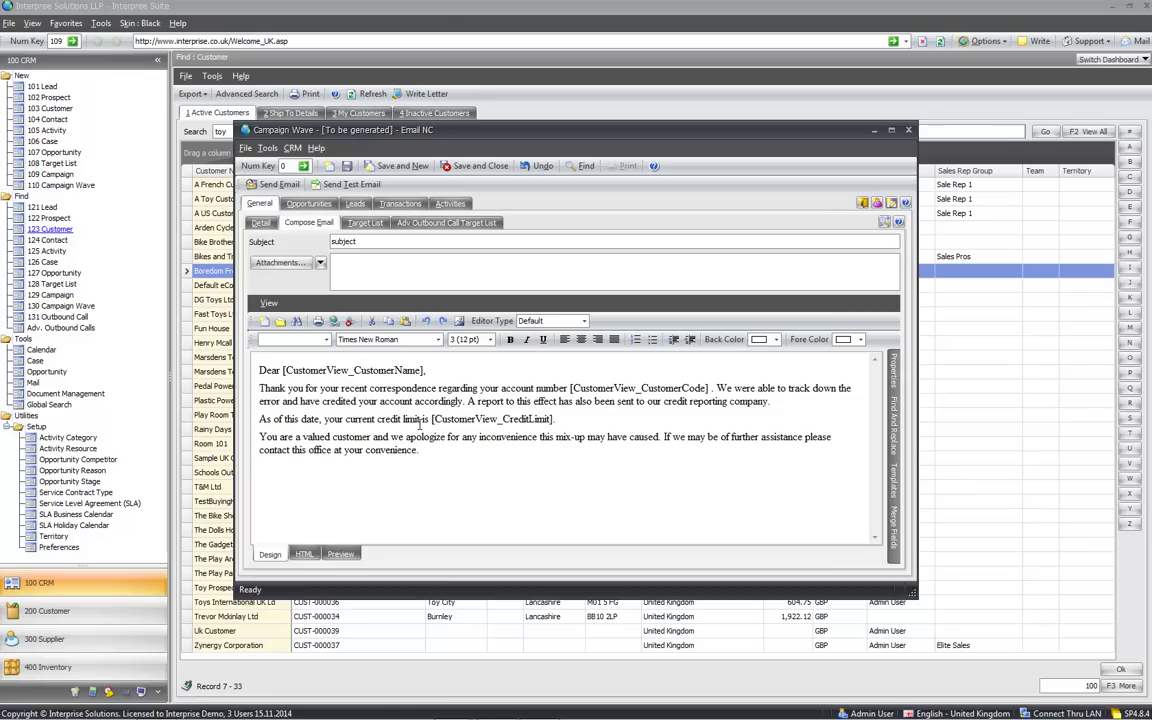
# Add a new line after the email text and save and close the Email NC wave
pyautogui.press('Return')
pyautogui.click(260, 222)
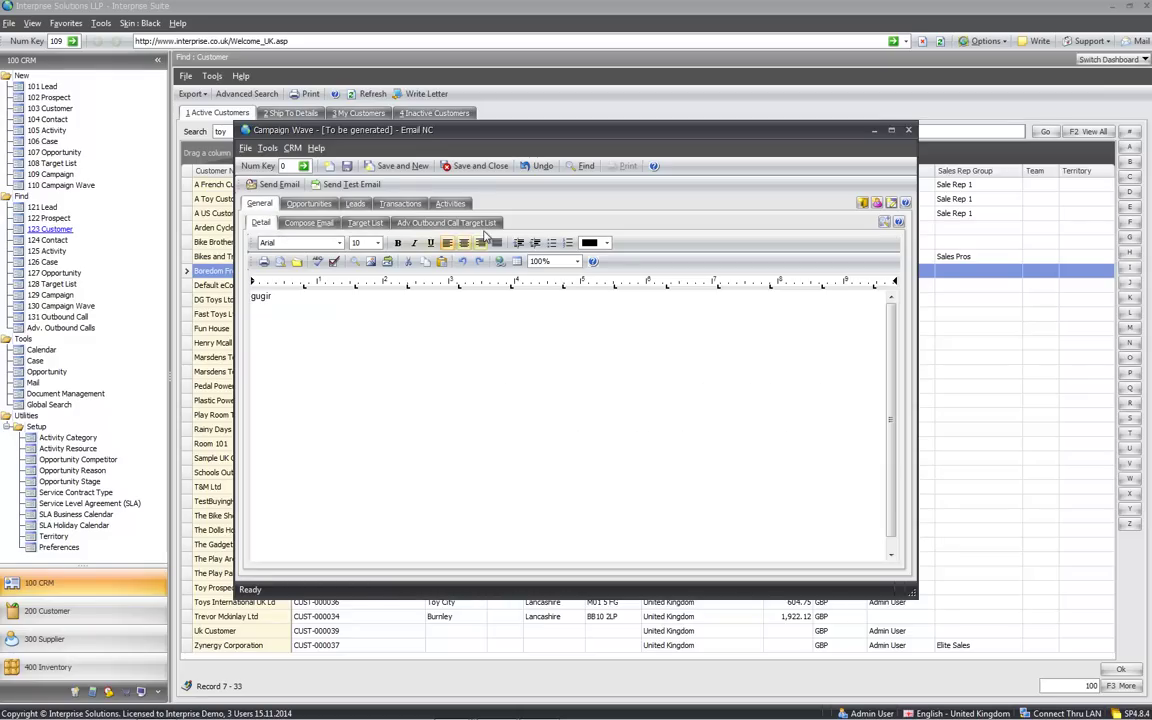
pyautogui.click(477, 167)
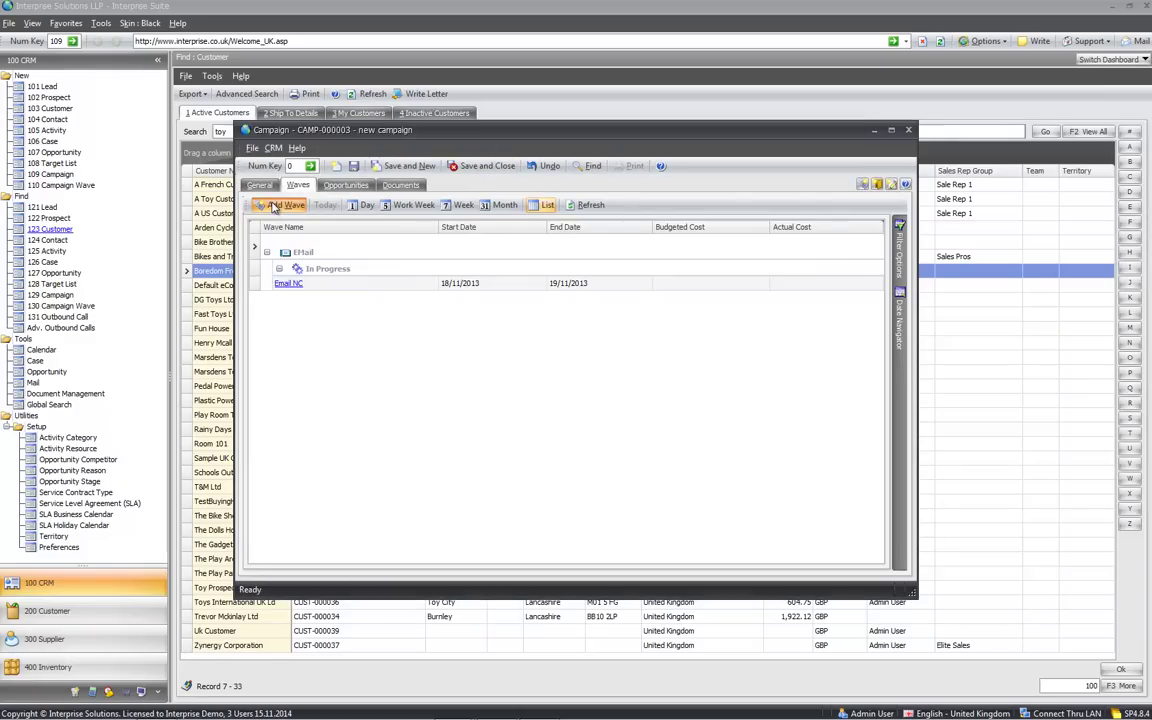
# Add a Mail Merge wave, In Progress, targeting Customer & Prospects in UK
pyautogui.click(284, 205)
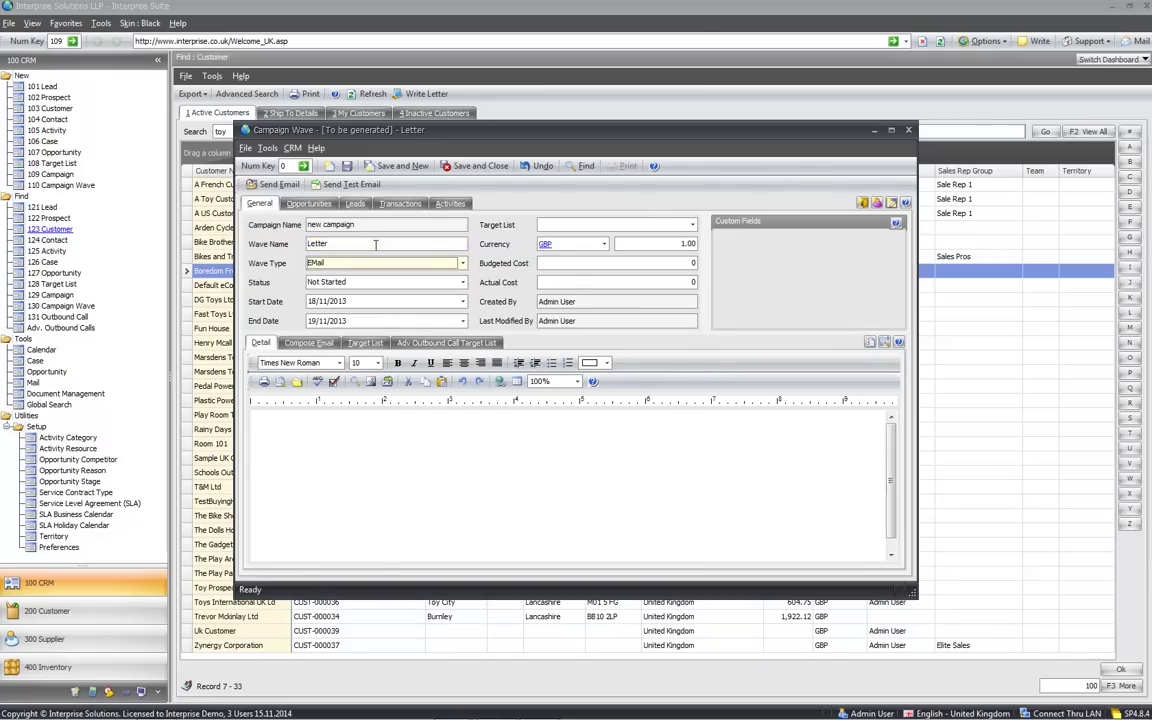
pyautogui.click(417, 262)
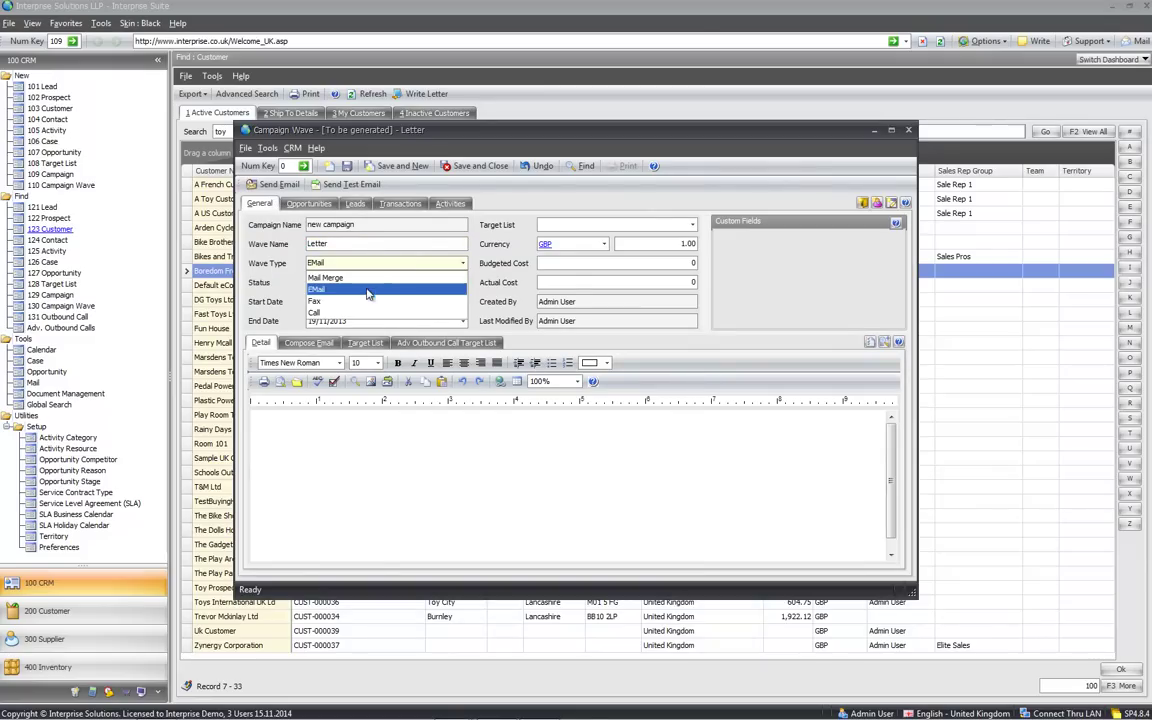
pyautogui.click(335, 277)
pyautogui.click(338, 283)
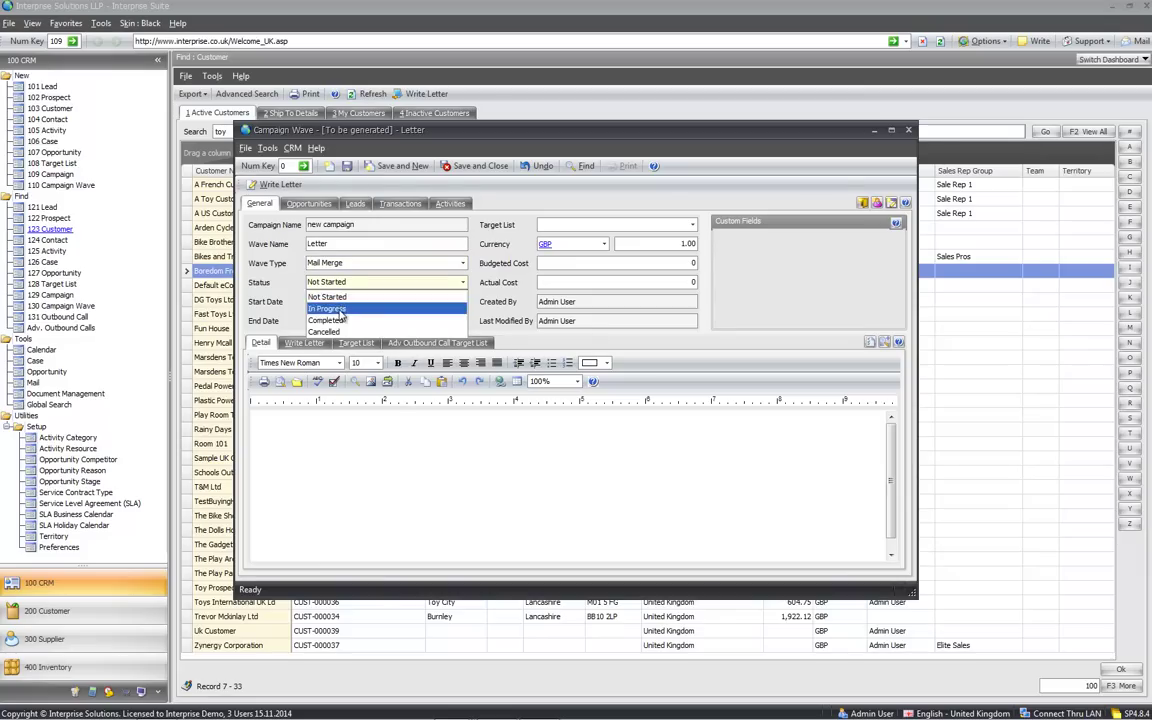
pyautogui.click(327, 308)
pyautogui.click(620, 224)
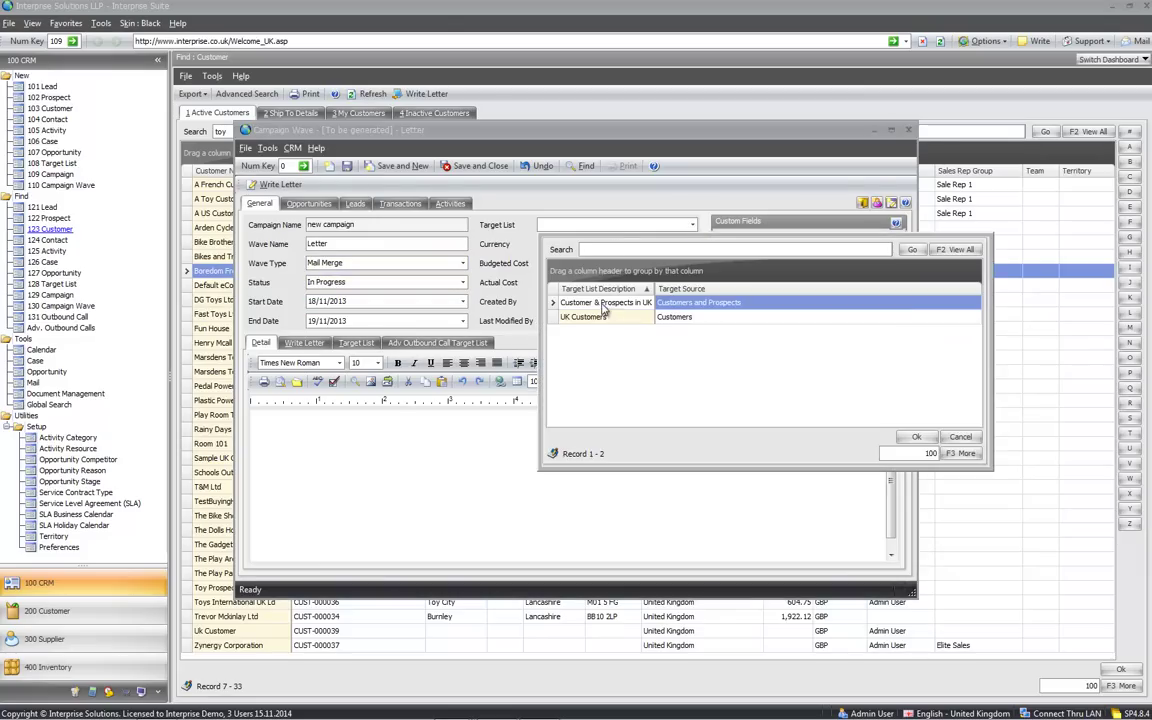
pyautogui.doubleClick(605, 303)
# Type 'g4' in the wave's notes and include every target-list contact
pyautogui.click(349, 432)
pyautogui.write('g4')
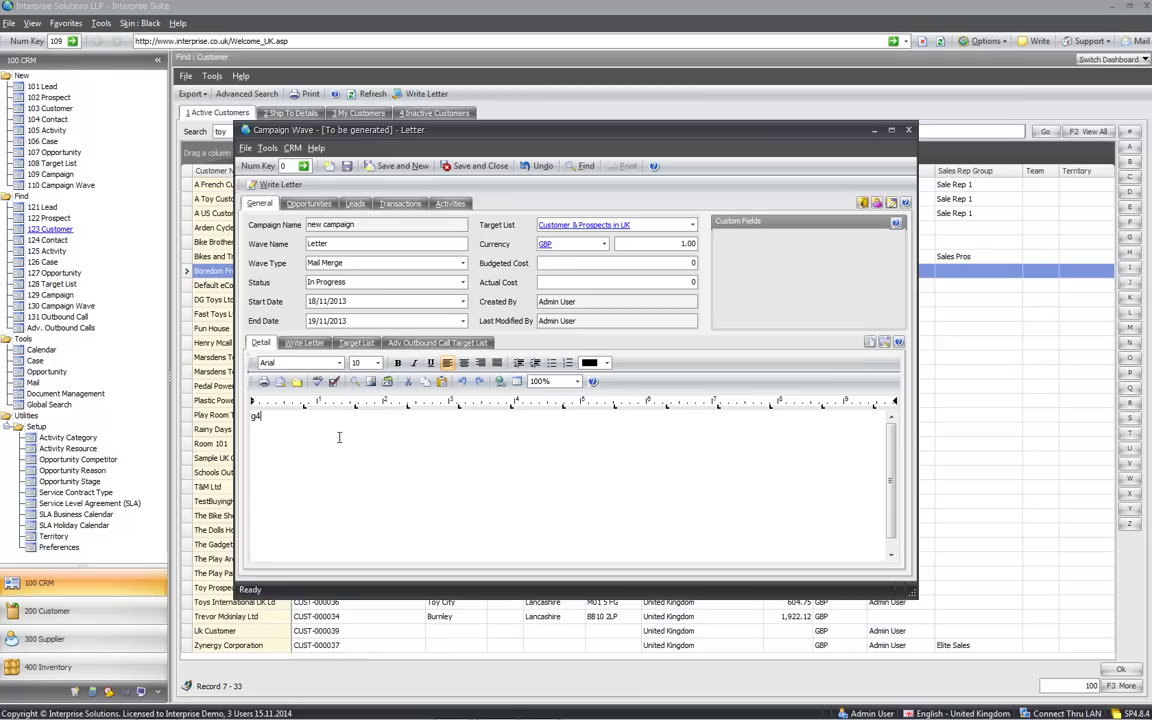
pyautogui.click(356, 343)
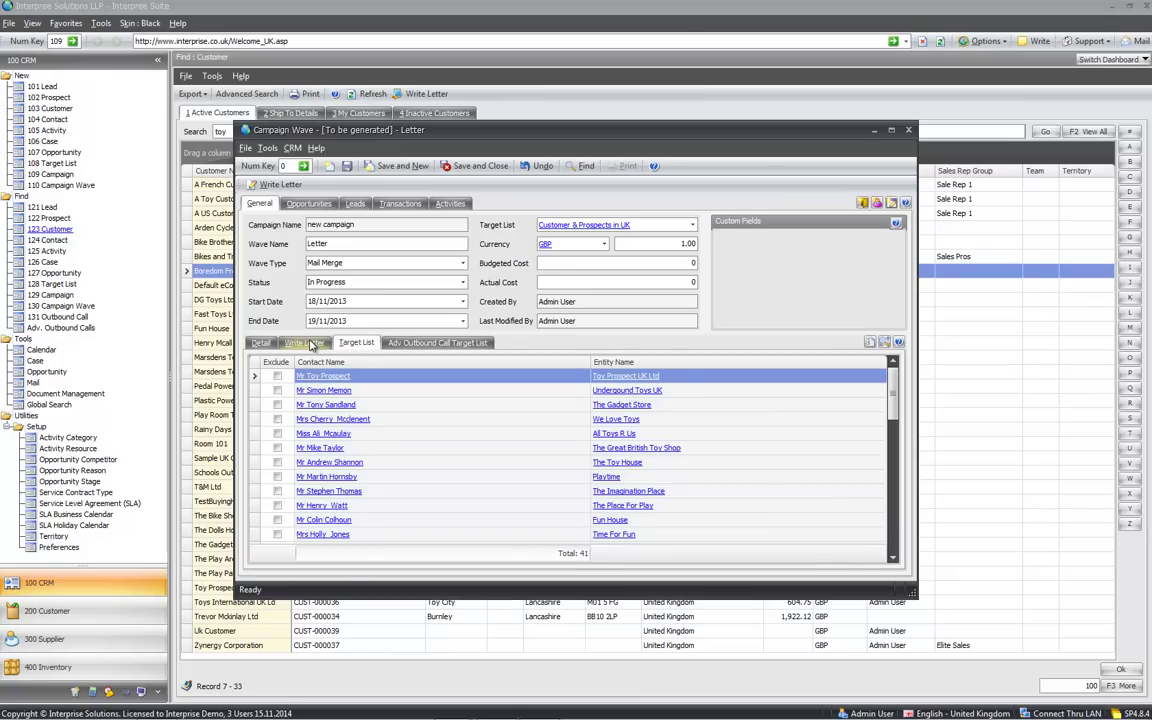
pyautogui.click(870, 343)
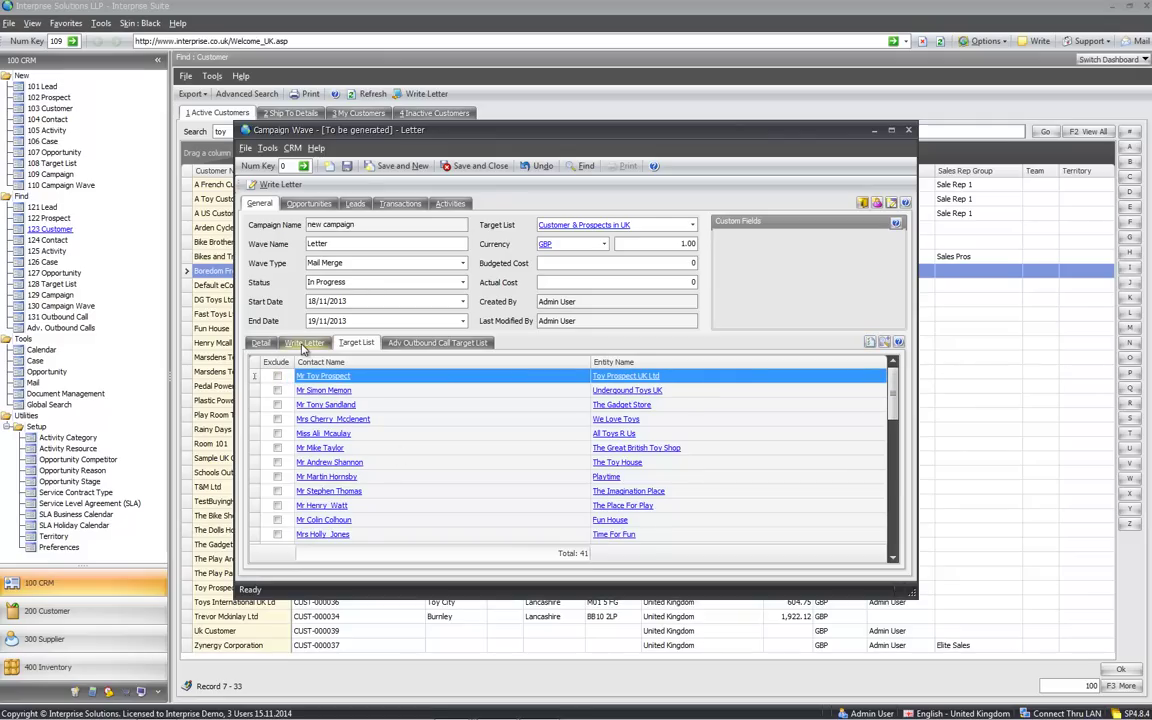
# Fill the letter with the Apology to Customer template and start generating merged letters
pyautogui.click(303, 342)
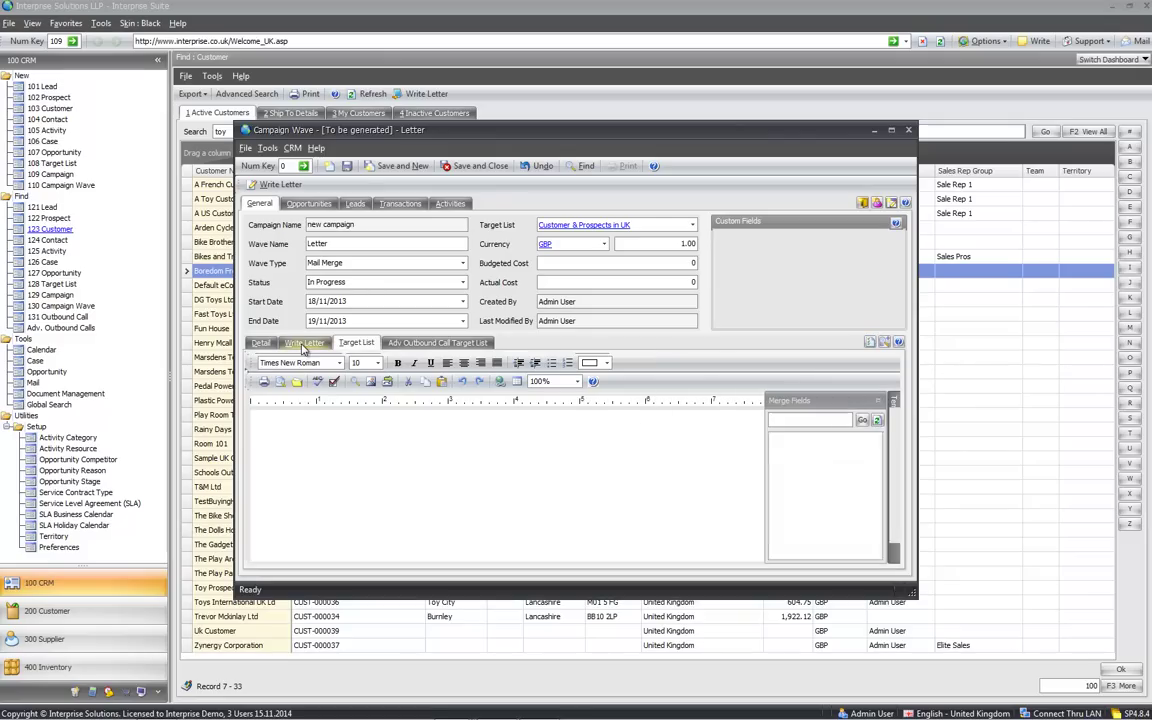
pyautogui.click(893, 412)
pyautogui.doubleClick(830, 465)
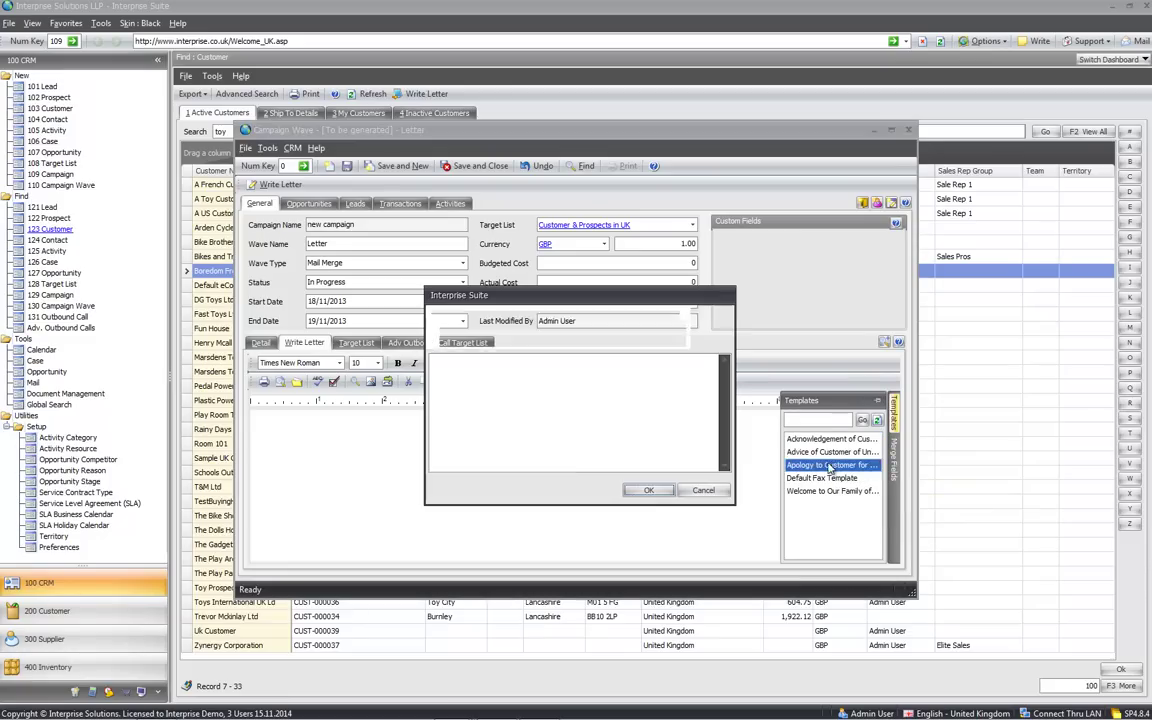
pyautogui.click(645, 490)
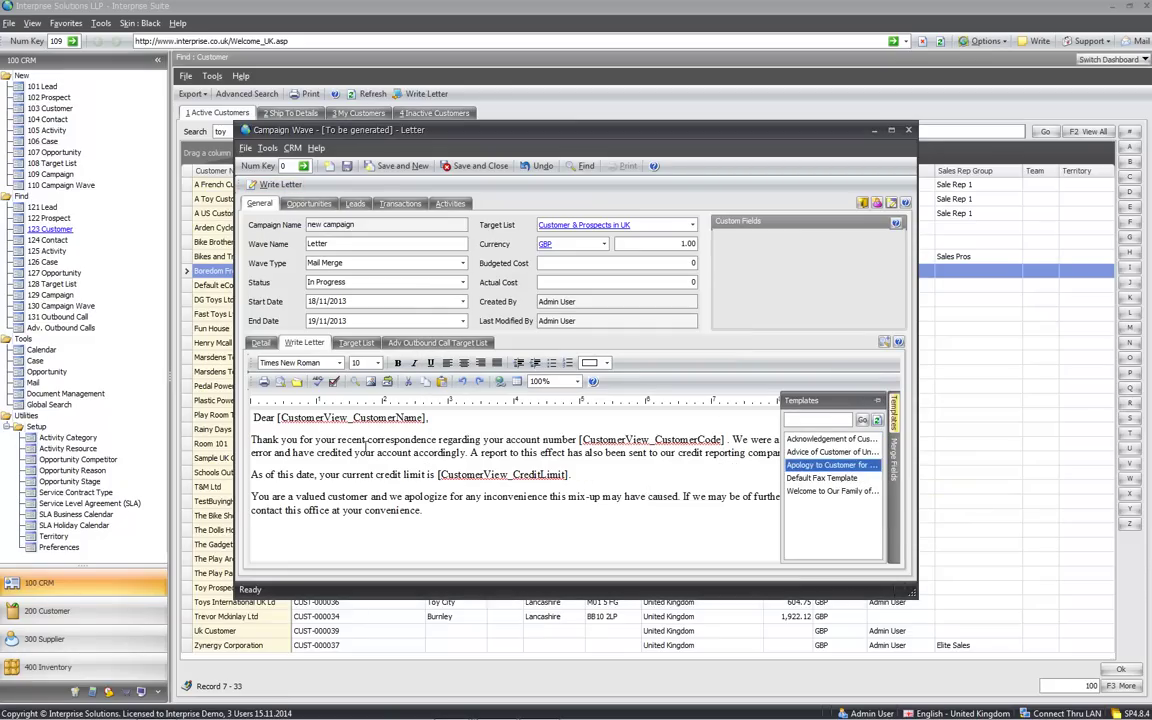
pyautogui.click(364, 440)
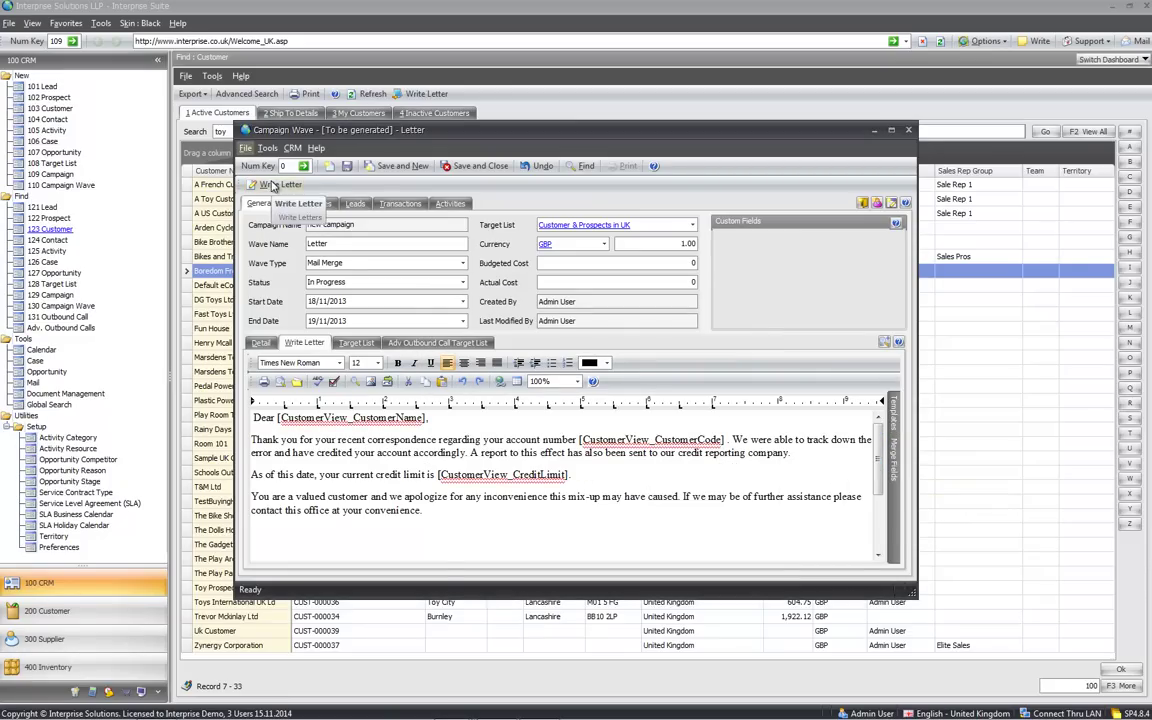
pyautogui.click(275, 184)
# Save the Letter wave, review the merged letters, discard them unsaved, and save and close
pyautogui.click(593, 490)
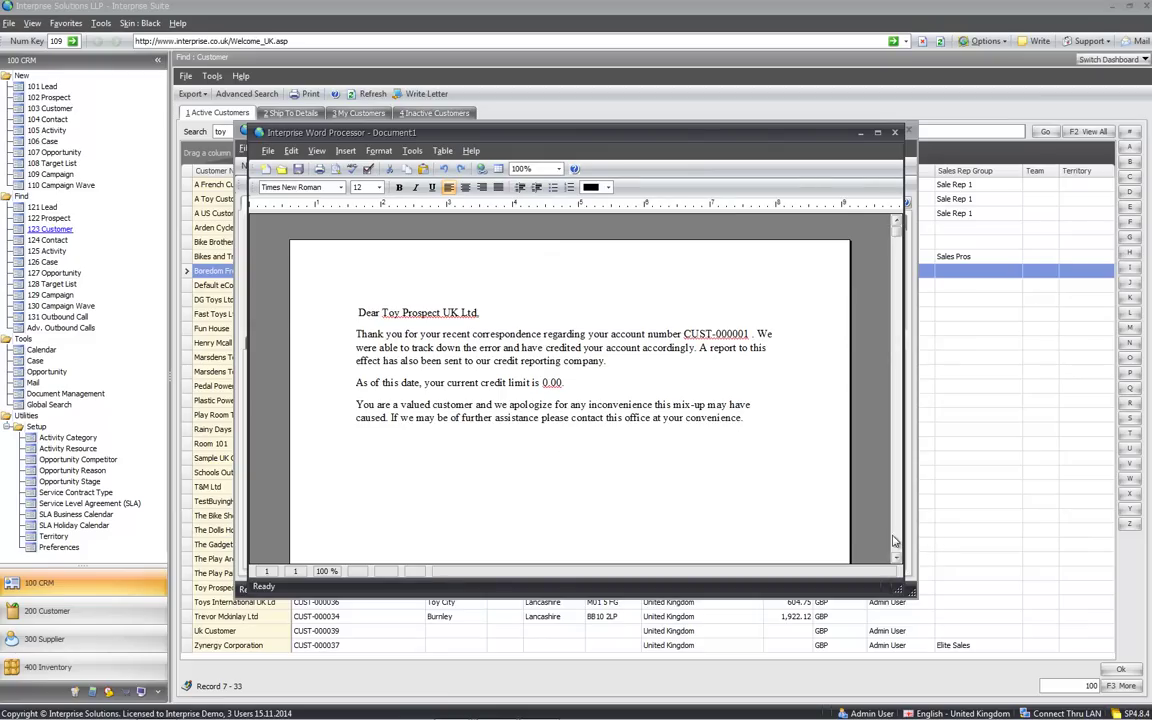
pyautogui.scroll(-10, 897, 540)
pyautogui.scroll(-20, 897, 540)
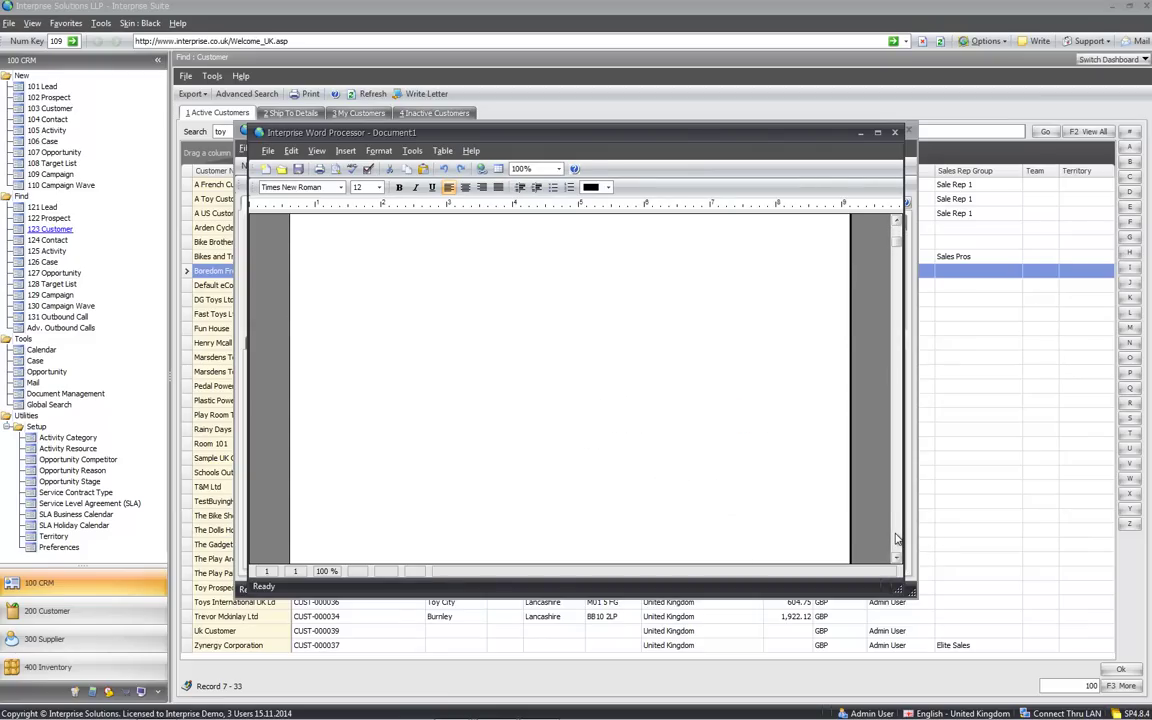
pyautogui.click(897, 134)
pyautogui.click(645, 488)
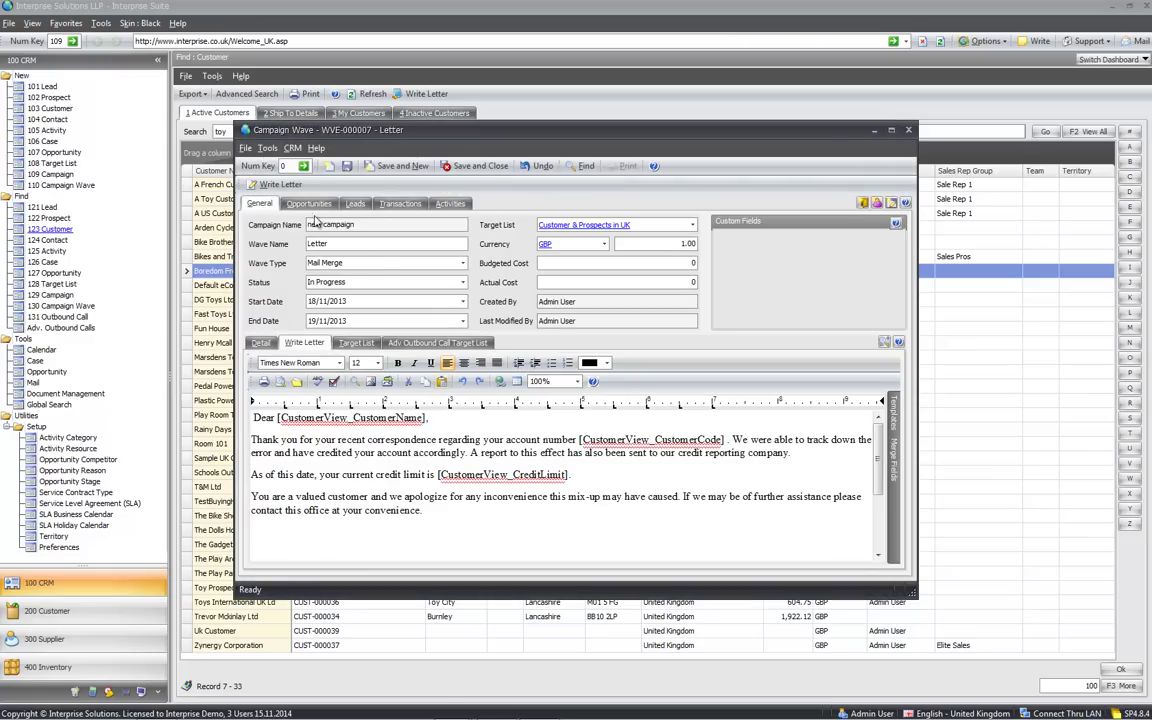
pyautogui.click(466, 167)
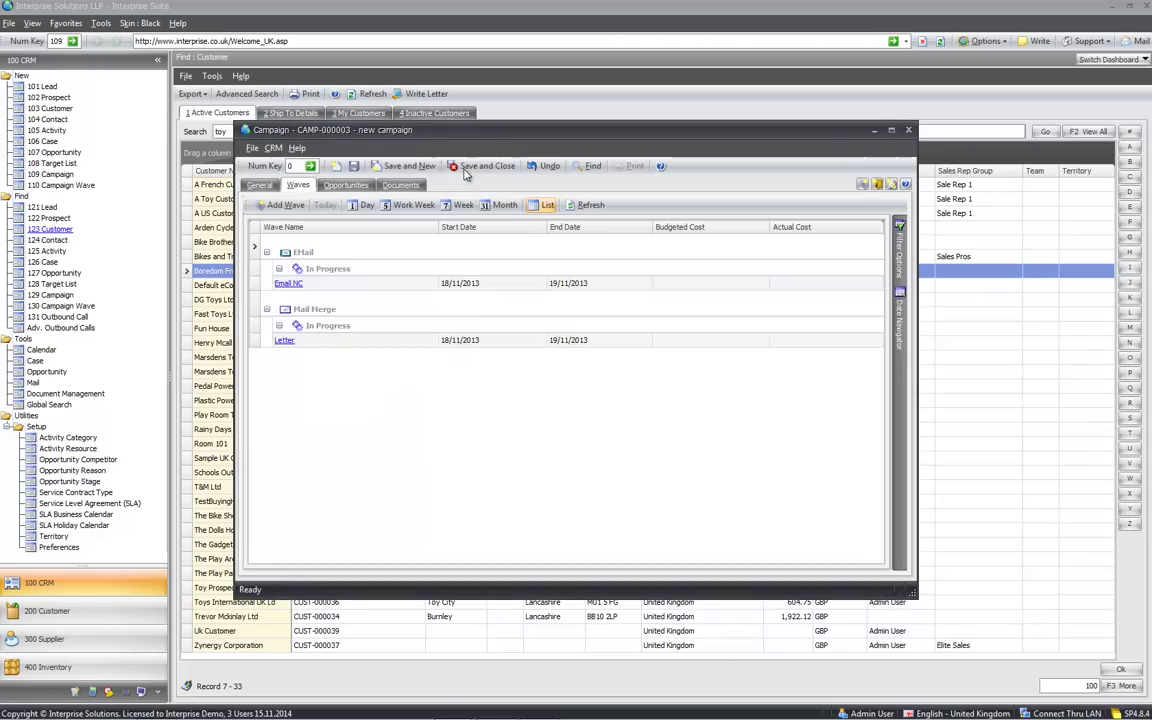
# Add a wave named 'calls' of type Call, In Progress, targeting Customer & Prospects in UK
pyautogui.click(270, 205)
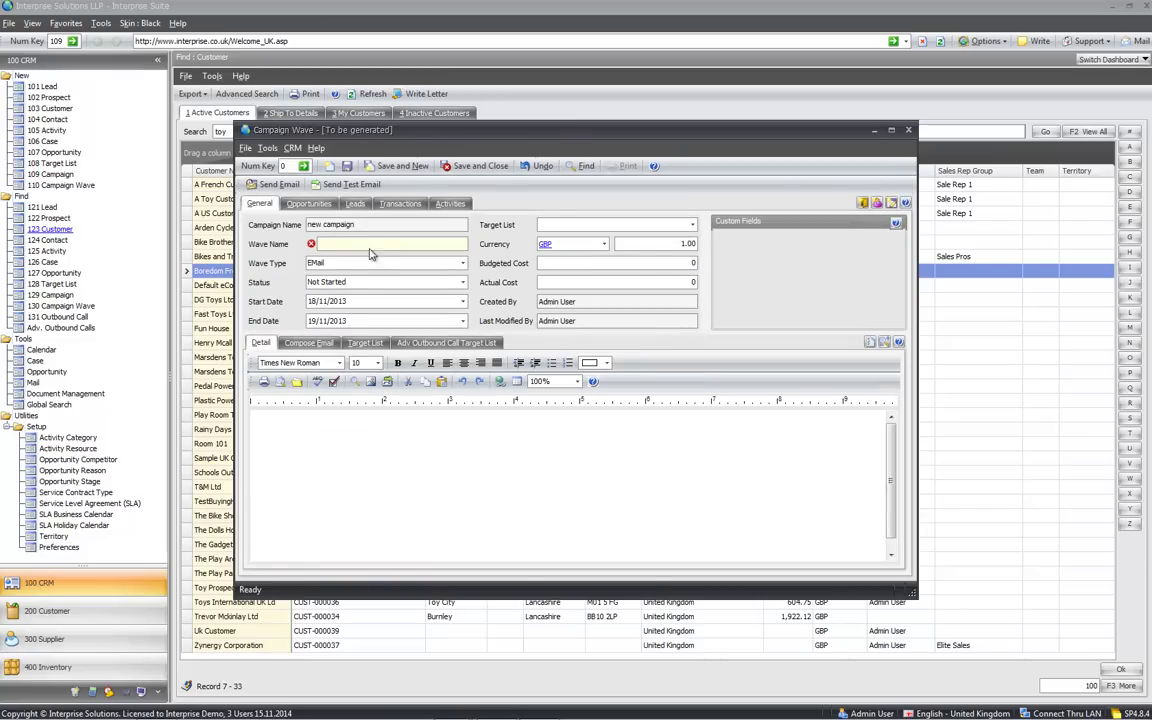
pyautogui.write('calls')
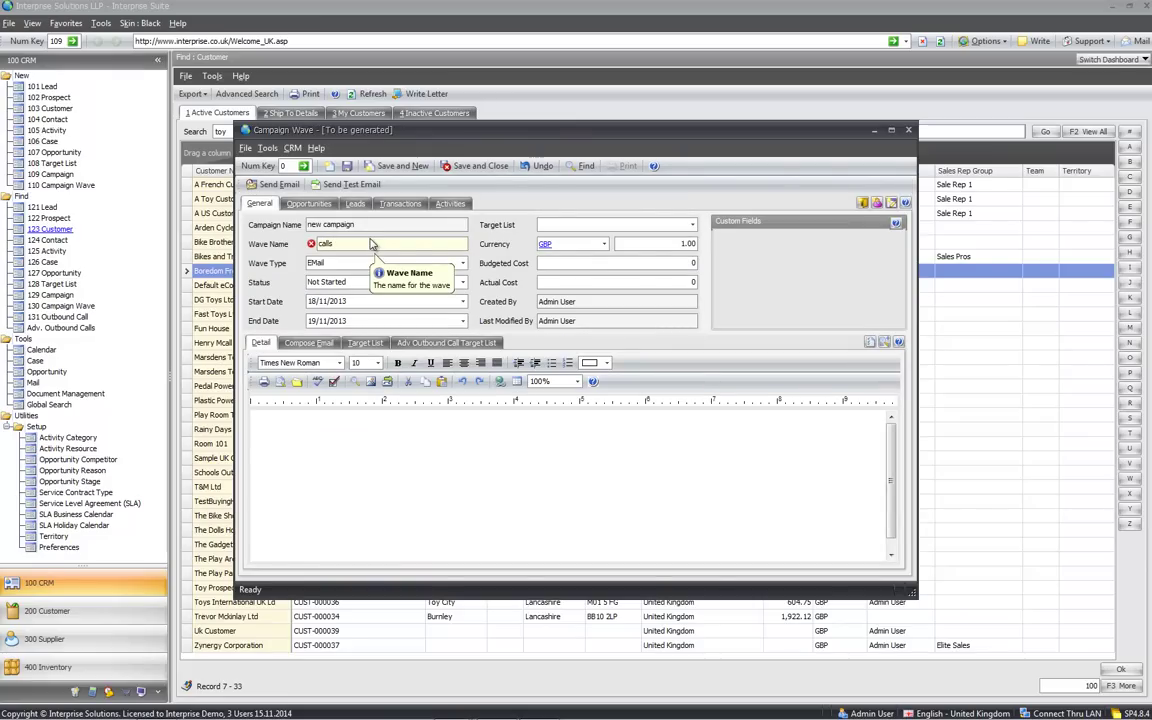
pyautogui.press('Tab')
pyautogui.hotkey('alt', 'Down')
pyautogui.press('Down')
pyautogui.press('Tab')
pyautogui.hotkey('alt', 'Down')
pyautogui.press('Down')
pyautogui.press('Return')
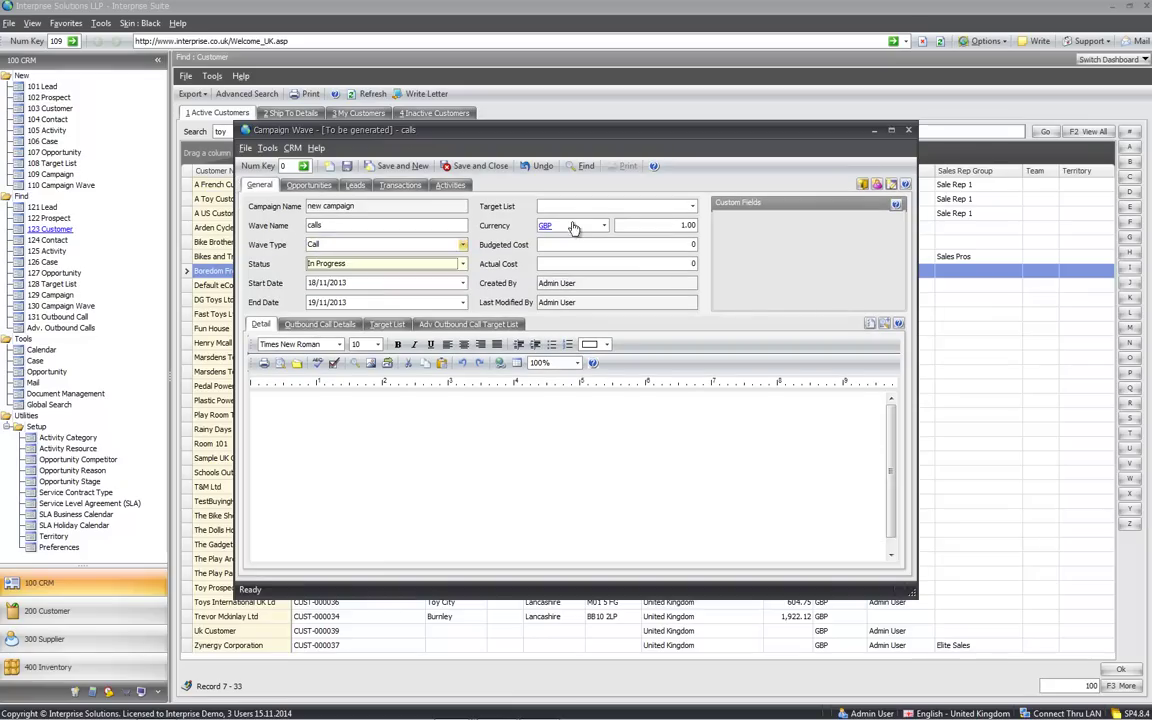
pyautogui.click(620, 205)
pyautogui.click(568, 258)
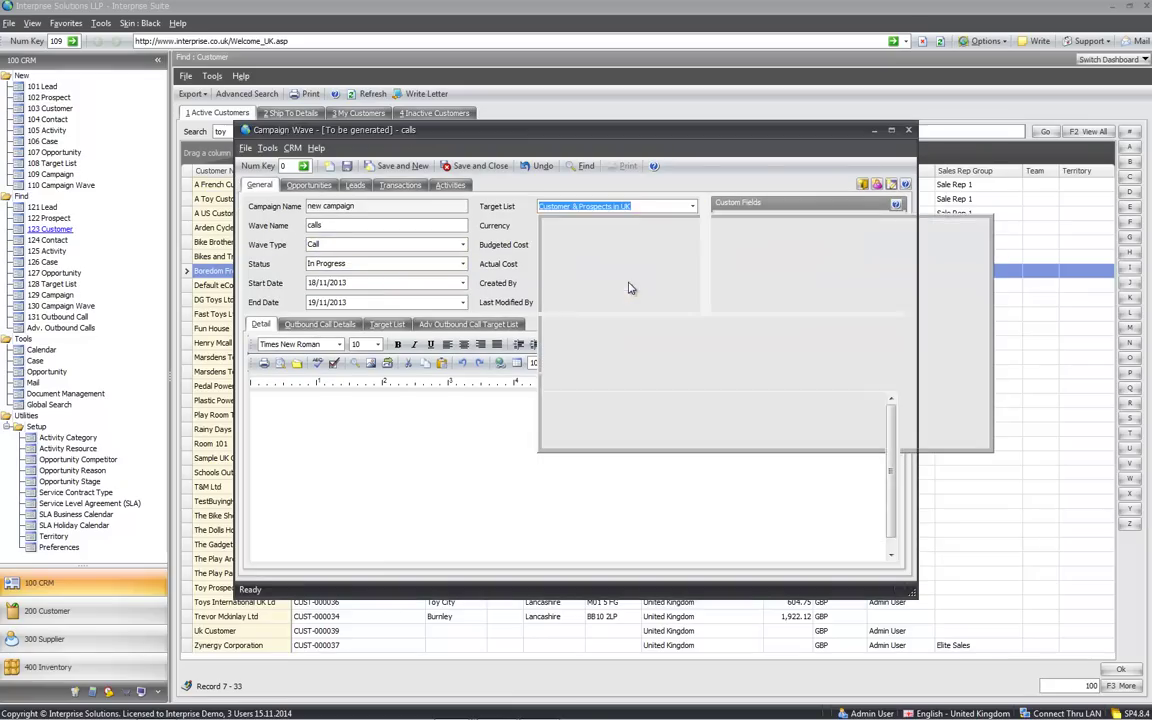
# Write the call script 'script please ask about the new product' and review the target contacts
pyautogui.click(391, 436)
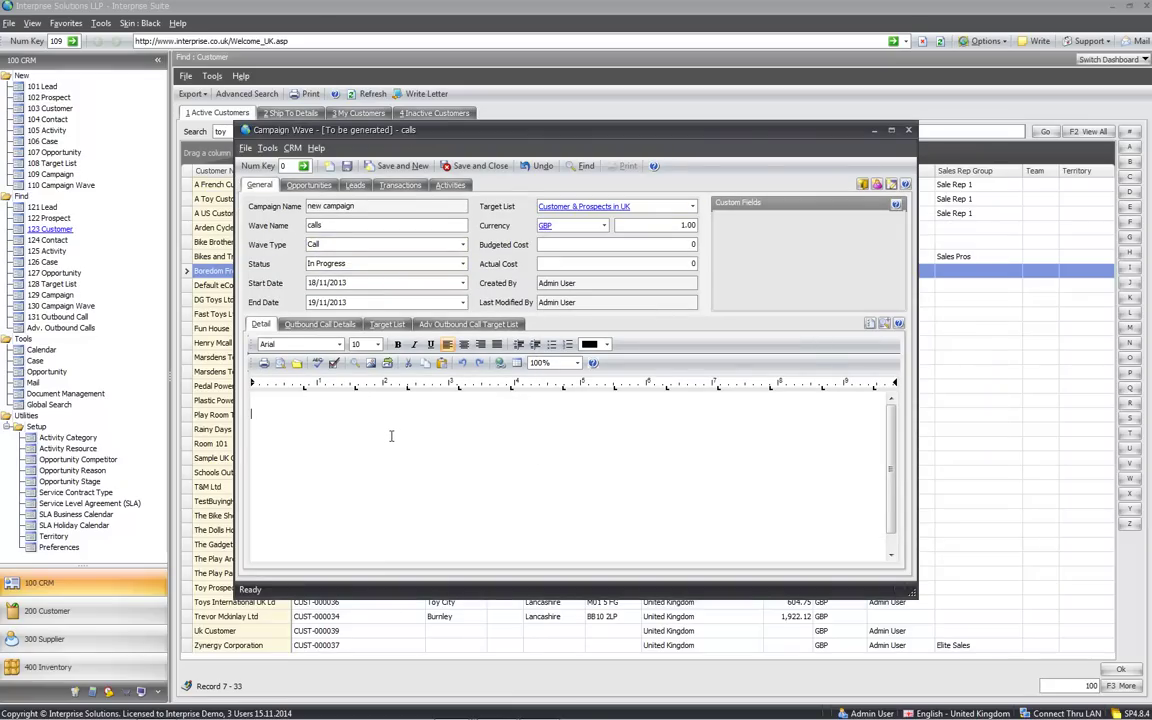
pyautogui.write('script please ask about the new p')
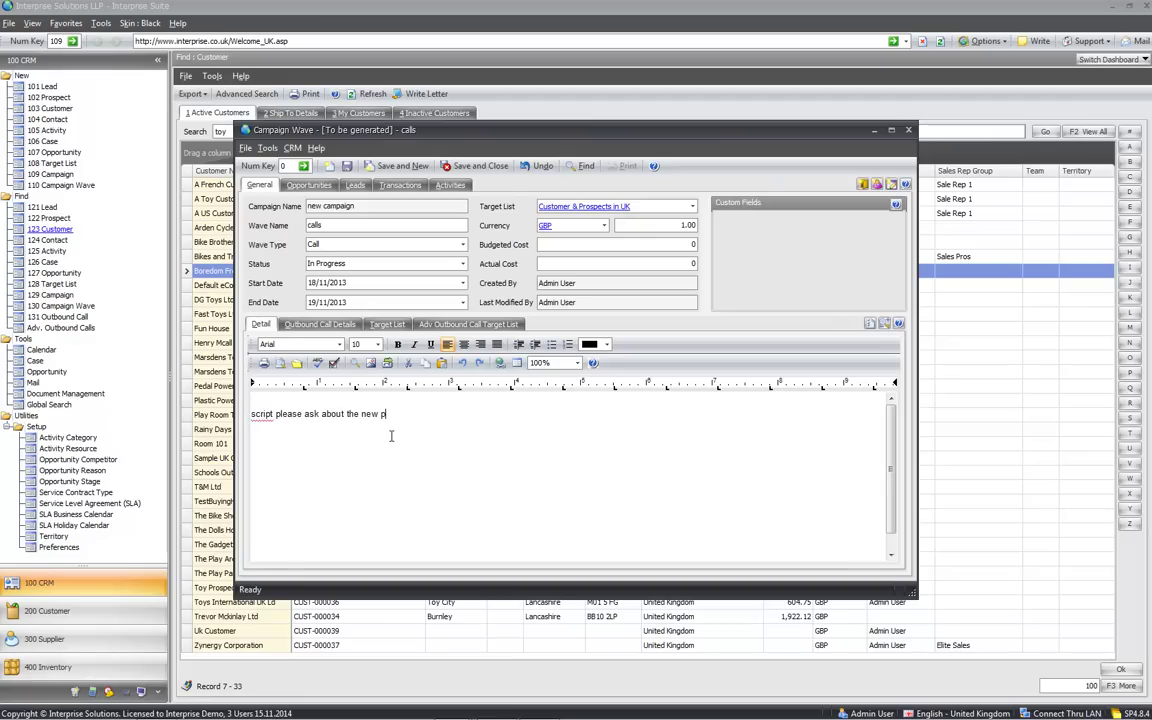
pyautogui.write('roduct')
pyautogui.press('Return')
pyautogui.press('Return')
pyautogui.press('Return')
pyautogui.click(387, 324)
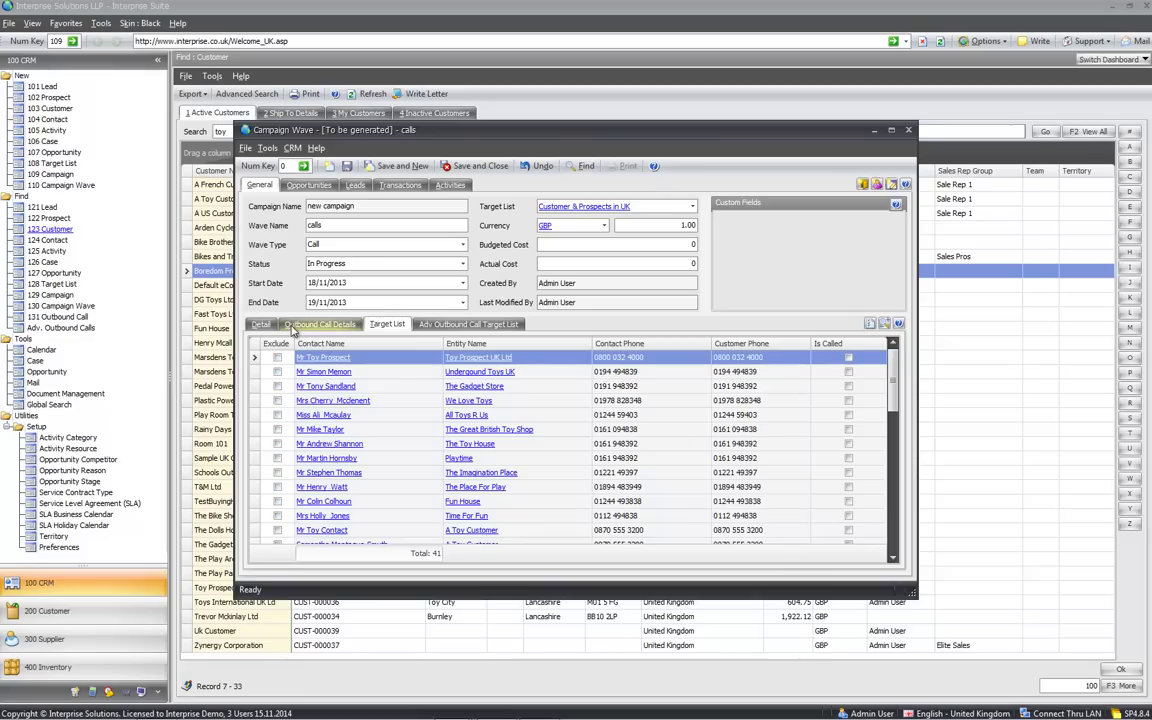
# Assign Admin User, Basic User, Credit Control and Guest User to the calls, then save and close
pyautogui.click(319, 324)
pyautogui.click(424, 389)
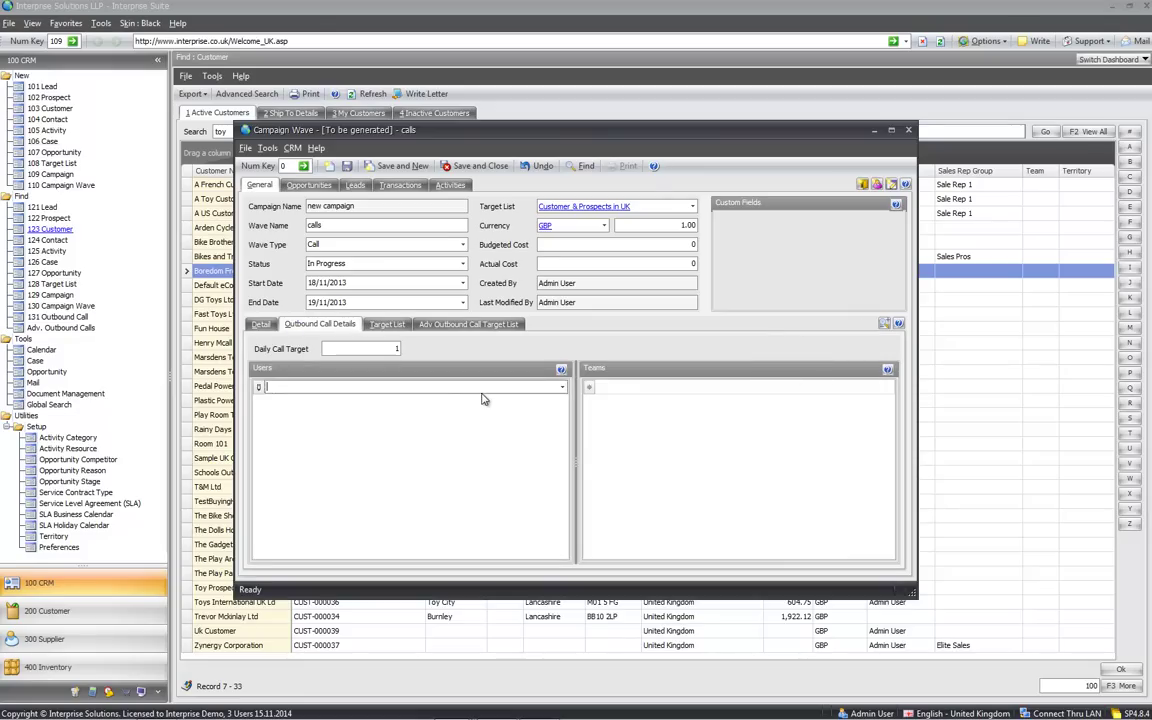
pyautogui.click(563, 389)
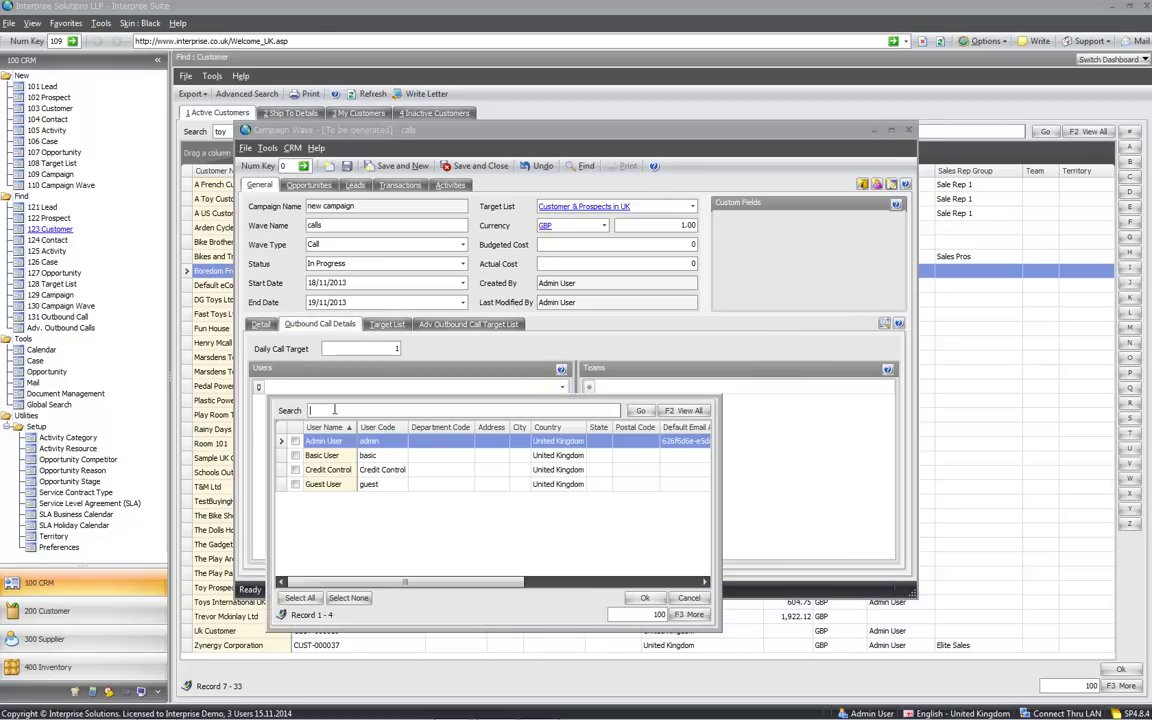
pyautogui.click(295, 441)
pyautogui.press('Down')
pyautogui.press('space')
pyautogui.press('Down')
pyautogui.press('space')
pyautogui.press('Down')
pyautogui.press('space')
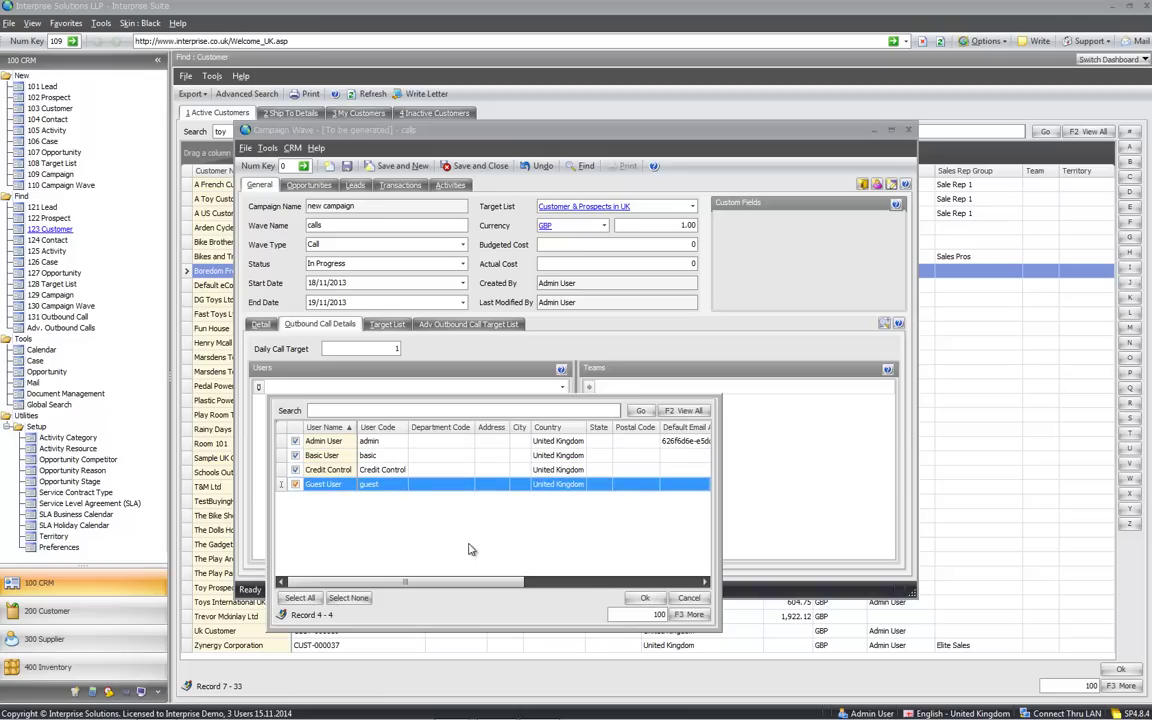
pyautogui.press('Return')
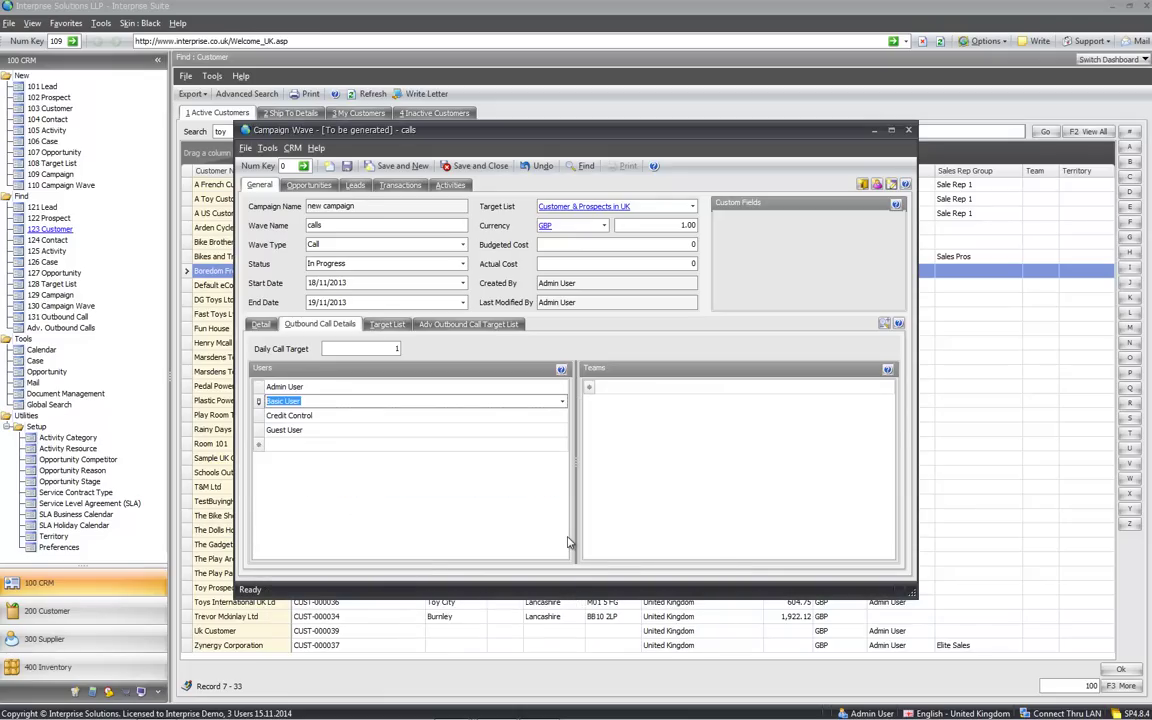
pyautogui.click(260, 325)
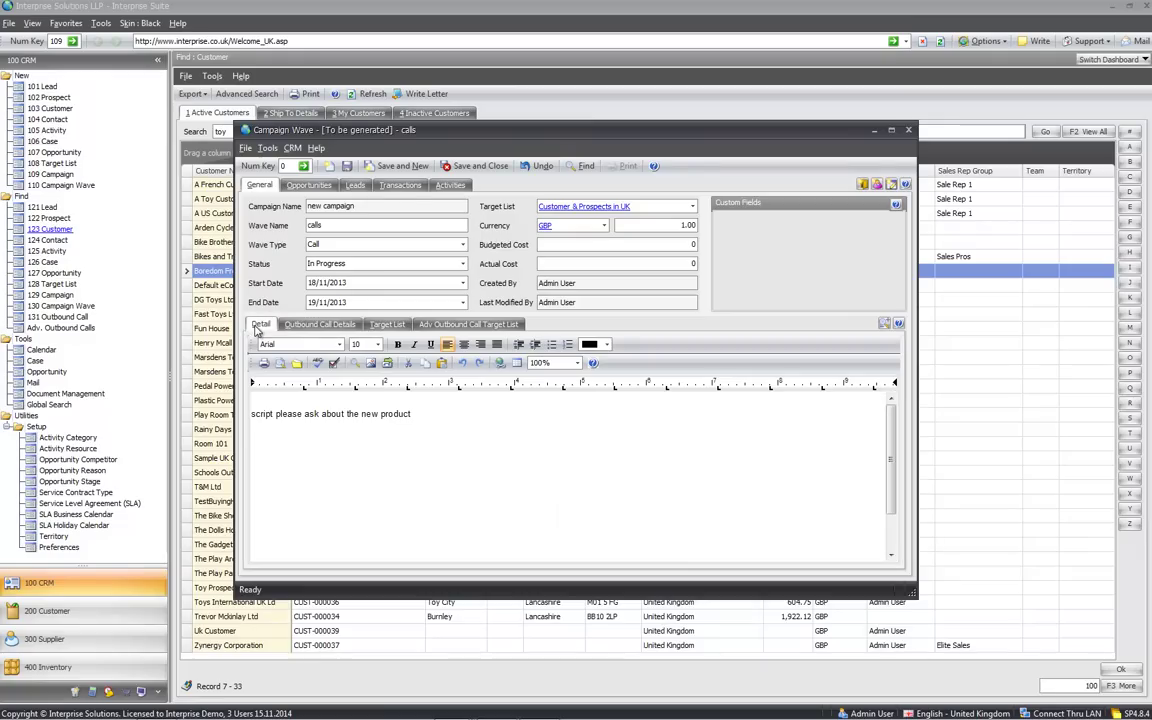
pyautogui.click(475, 167)
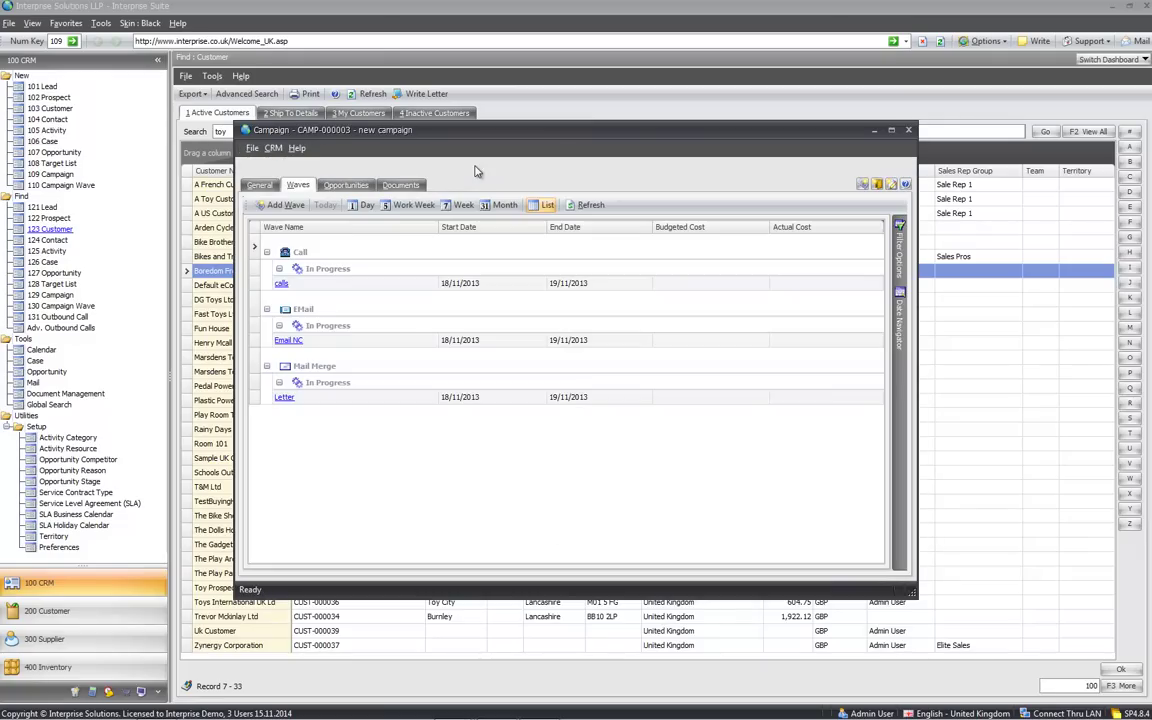
# Close the campaign and open the Call Example list in Adv. Outbound Calls
pyautogui.click(477, 167)
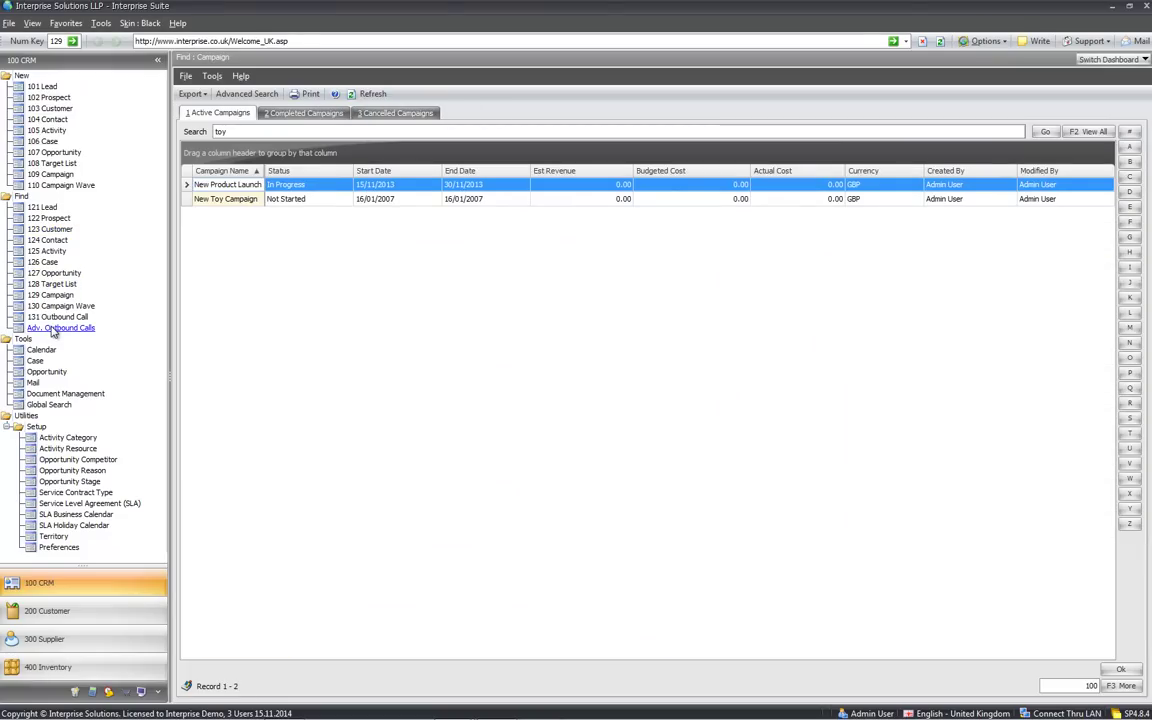
pyautogui.click(55, 329)
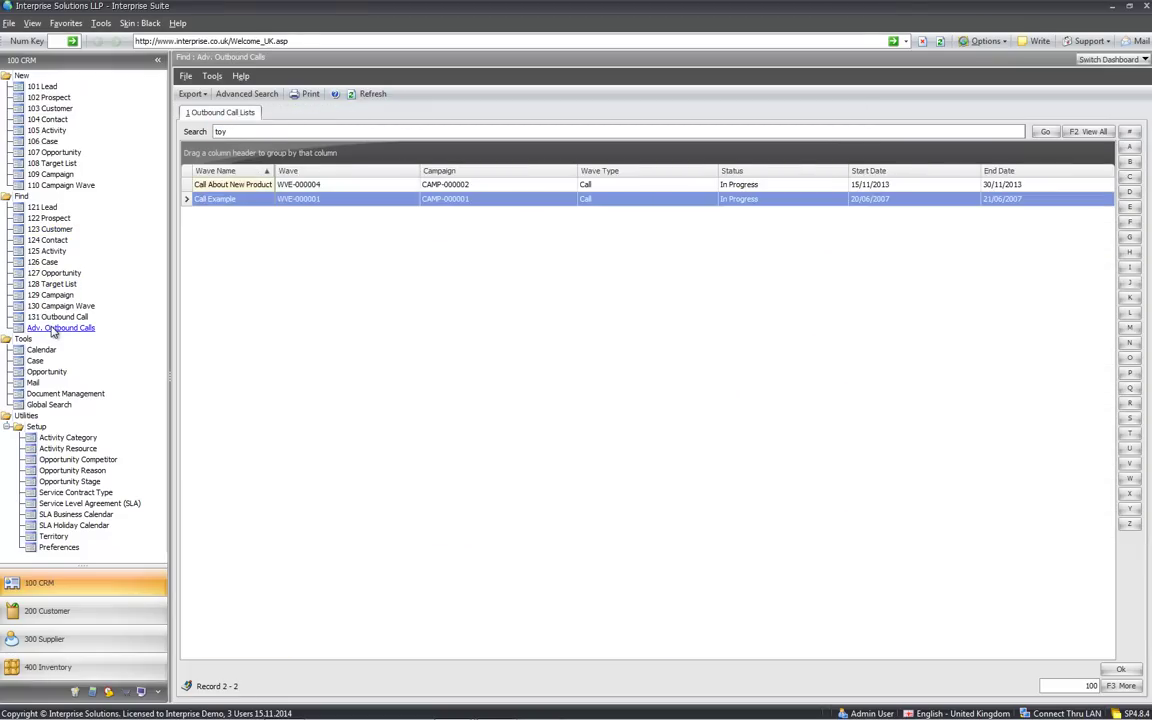
pyautogui.doubleClick(246, 199)
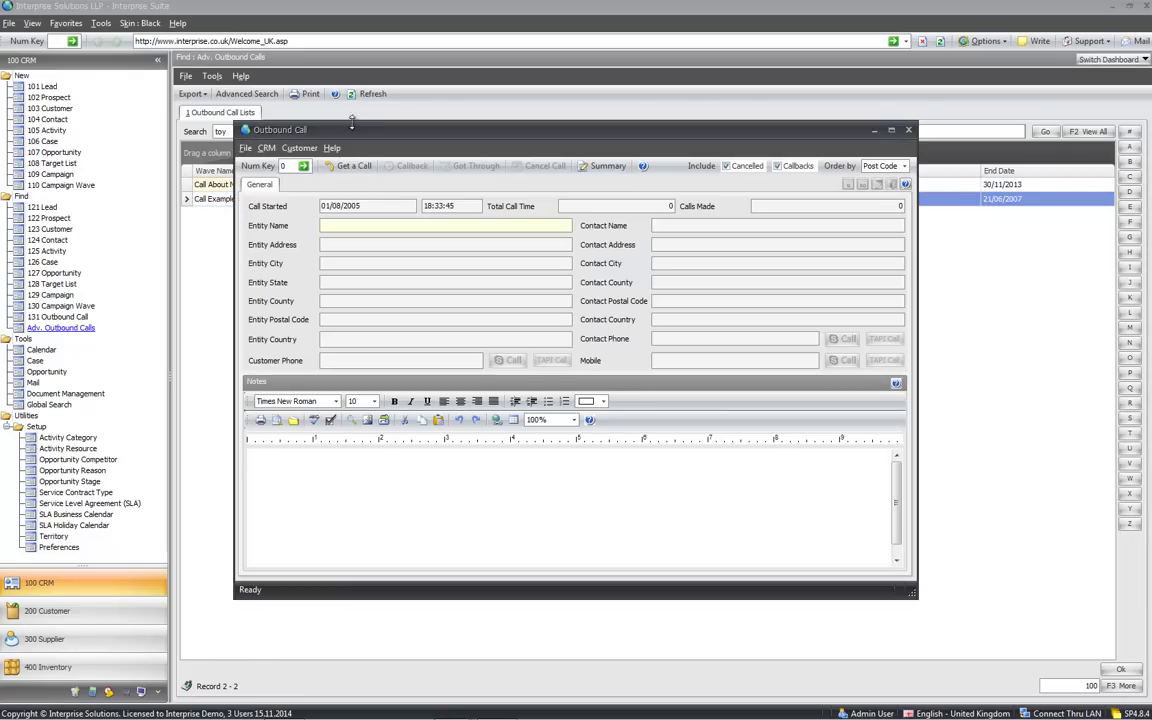
pyautogui.moveTo(350, 138); pyautogui.dragTo(509, 236)
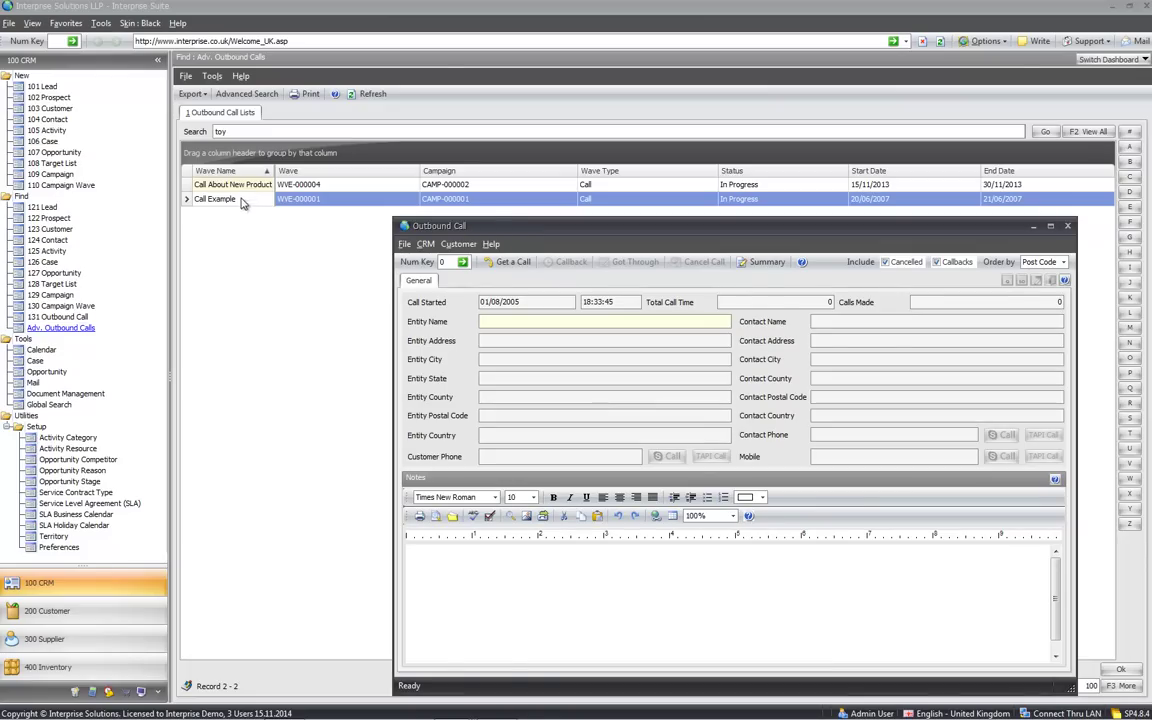
pyautogui.moveTo(497, 230); pyautogui.dragTo(354, 190)
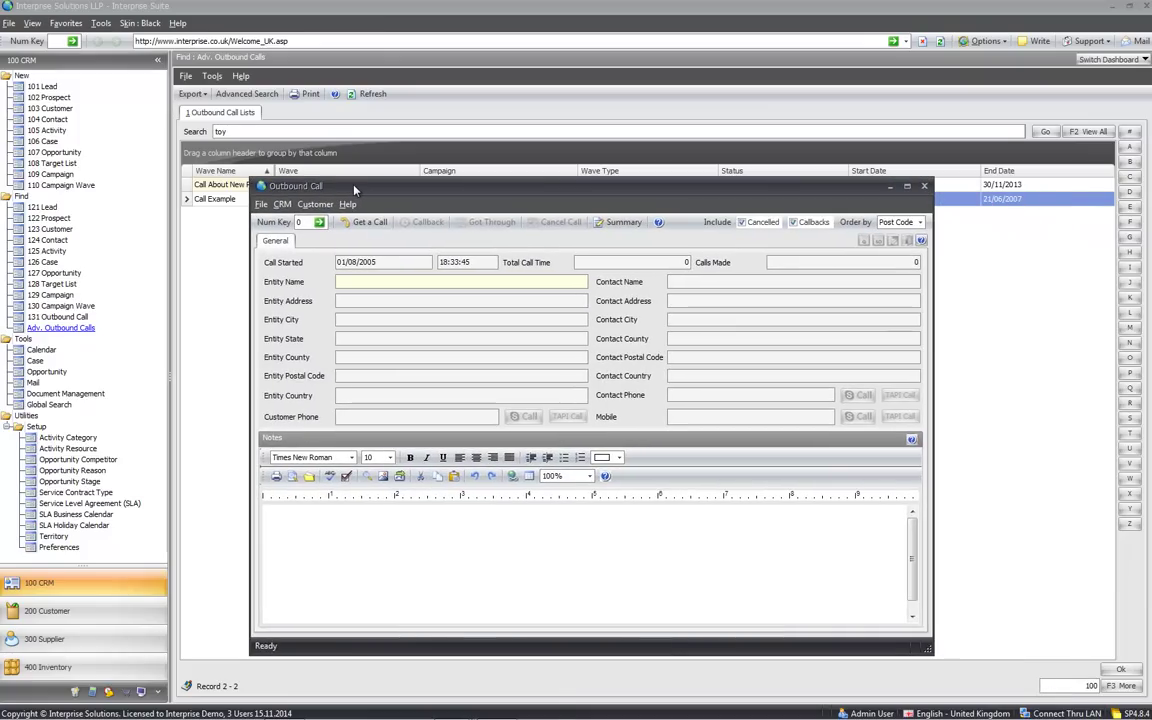
# Pull the next call, The Dolls House, keeping calls ordered by Post Code
pyautogui.click(377, 226)
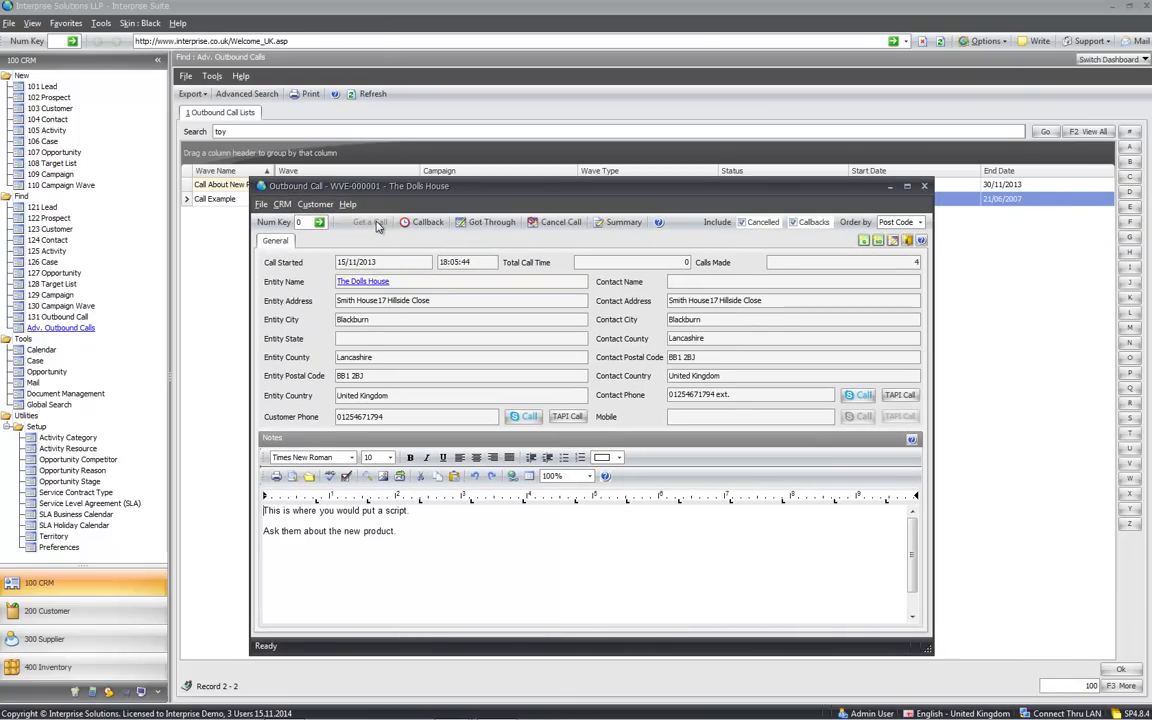
pyautogui.moveTo(353, 188); pyautogui.dragTo(364, 148)
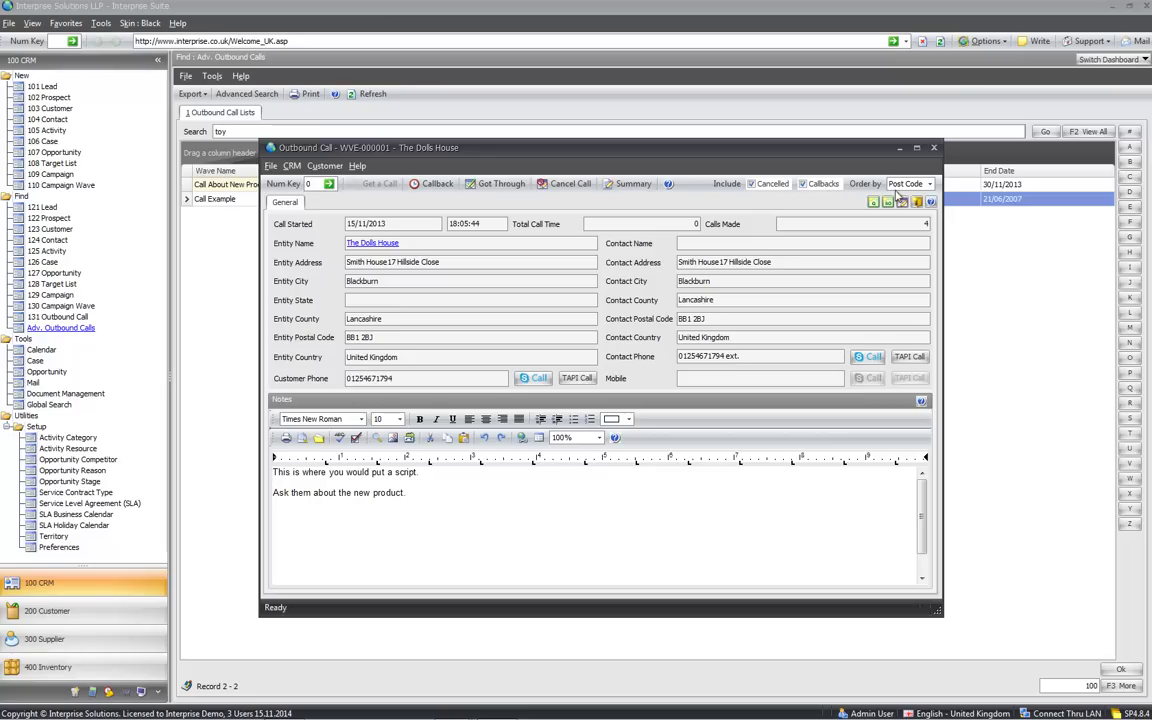
pyautogui.click(929, 184)
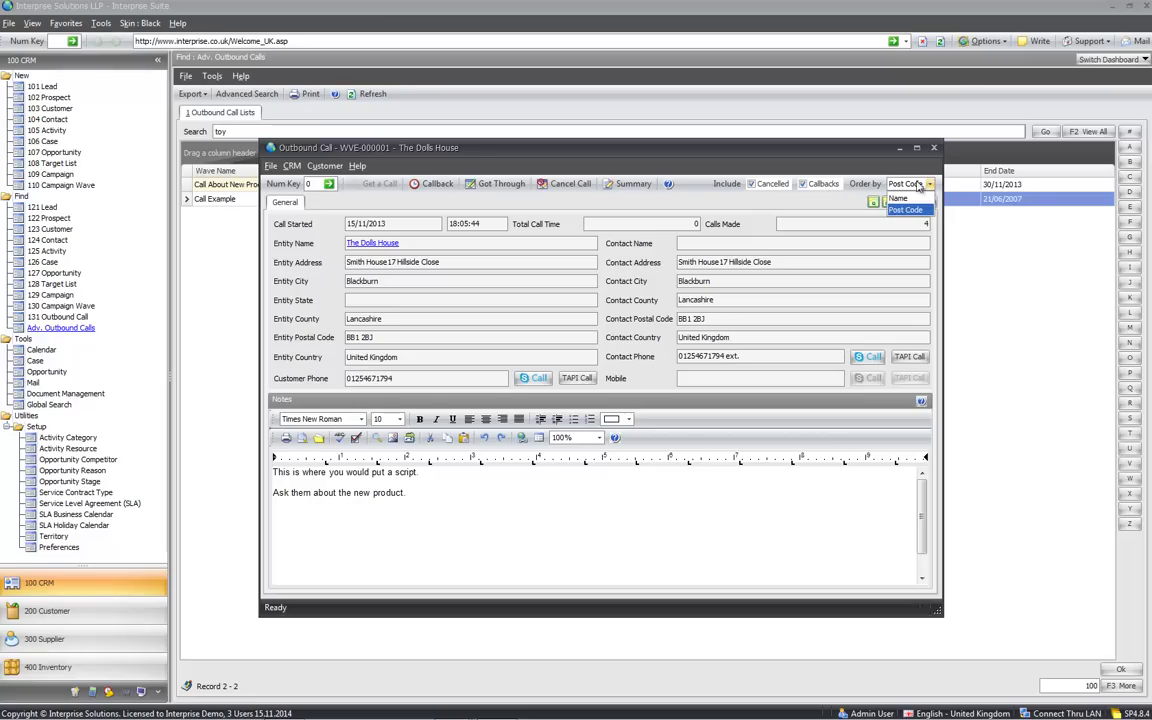
pyautogui.click(810, 205)
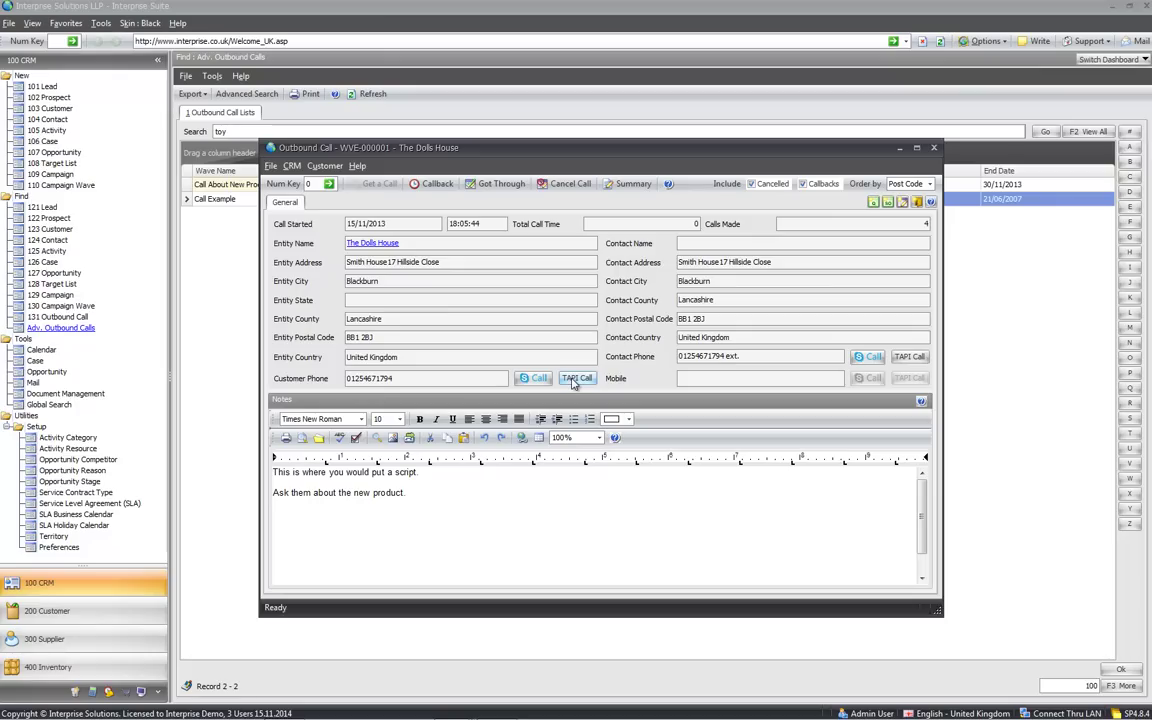
# Open The Dolls House customer record from the Entity Name link, then return to the outbound call
pyautogui.click(372, 243)
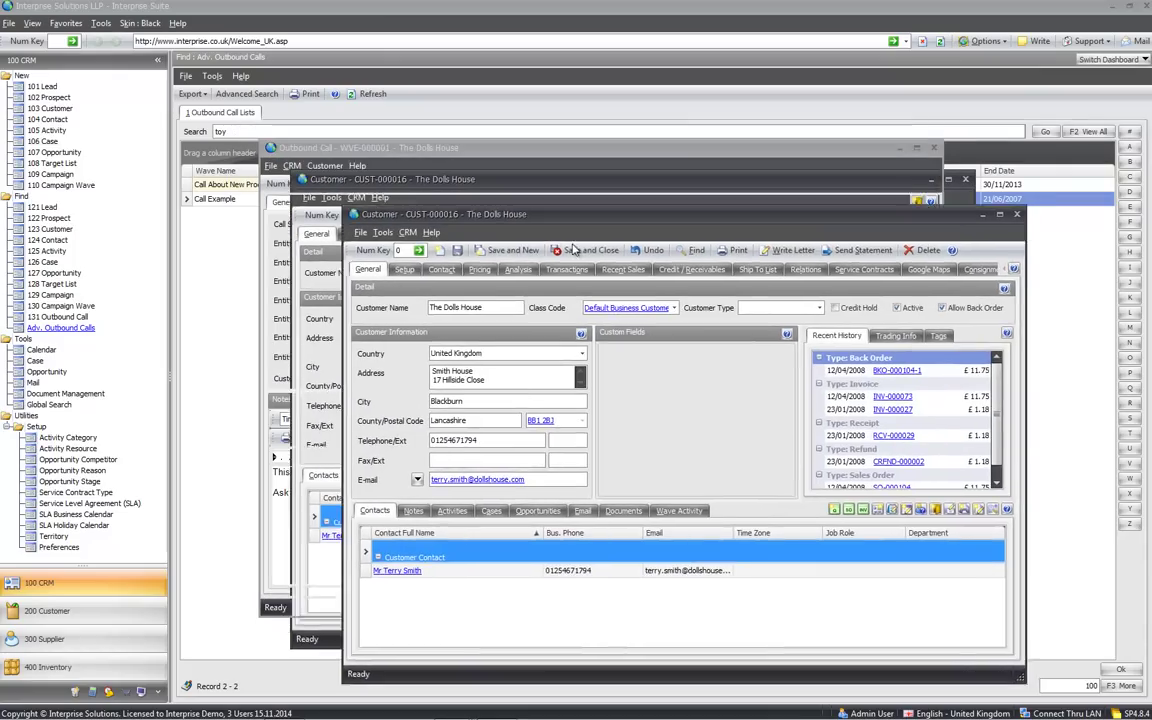
pyautogui.click(578, 250)
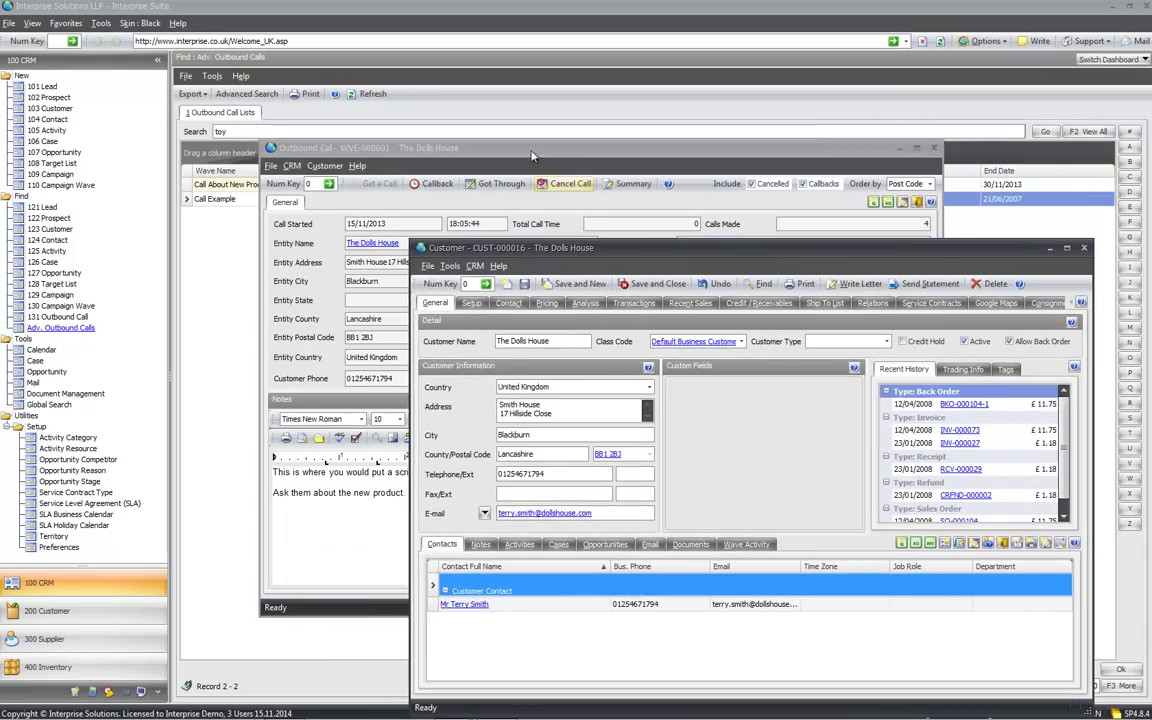
pyautogui.click(531, 156)
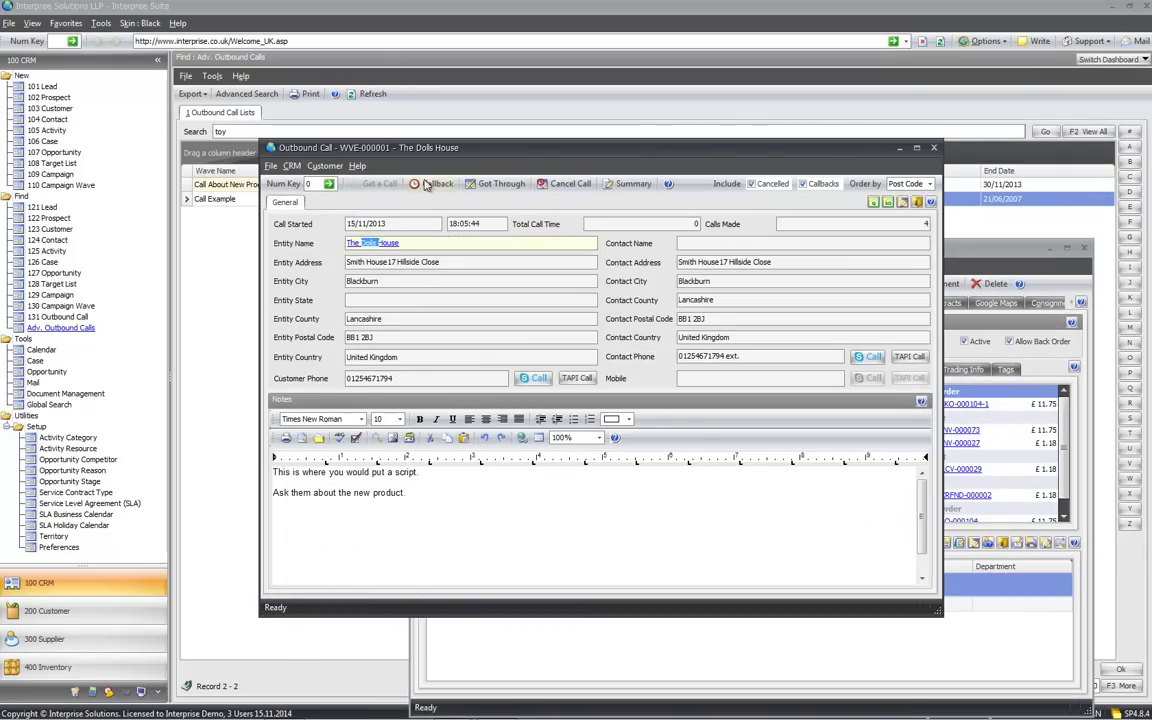
pyautogui.click(409, 244)
# Add a new call notes line reading 'they really like the product'
pyautogui.click(462, 494)
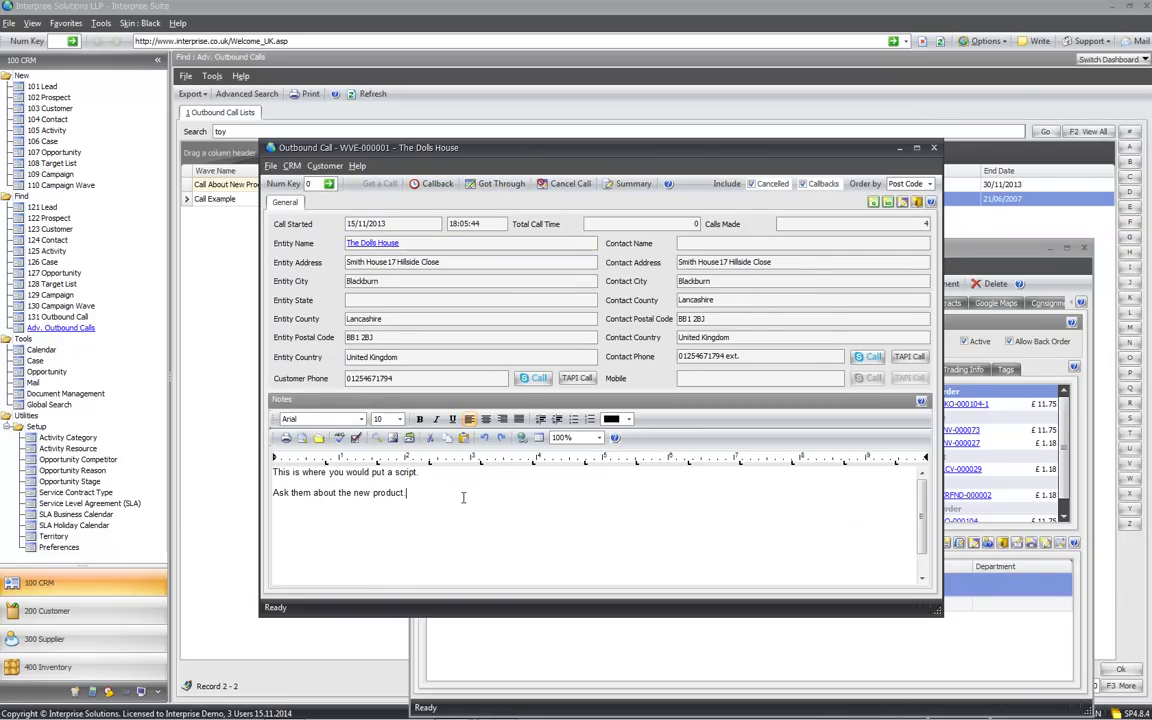
pyautogui.press('Return')
pyautogui.press('Return')
pyautogui.write('they real;l')
pyautogui.press('BackSpace')
pyautogui.press('BackSpace')
pyautogui.write('ly like the ')
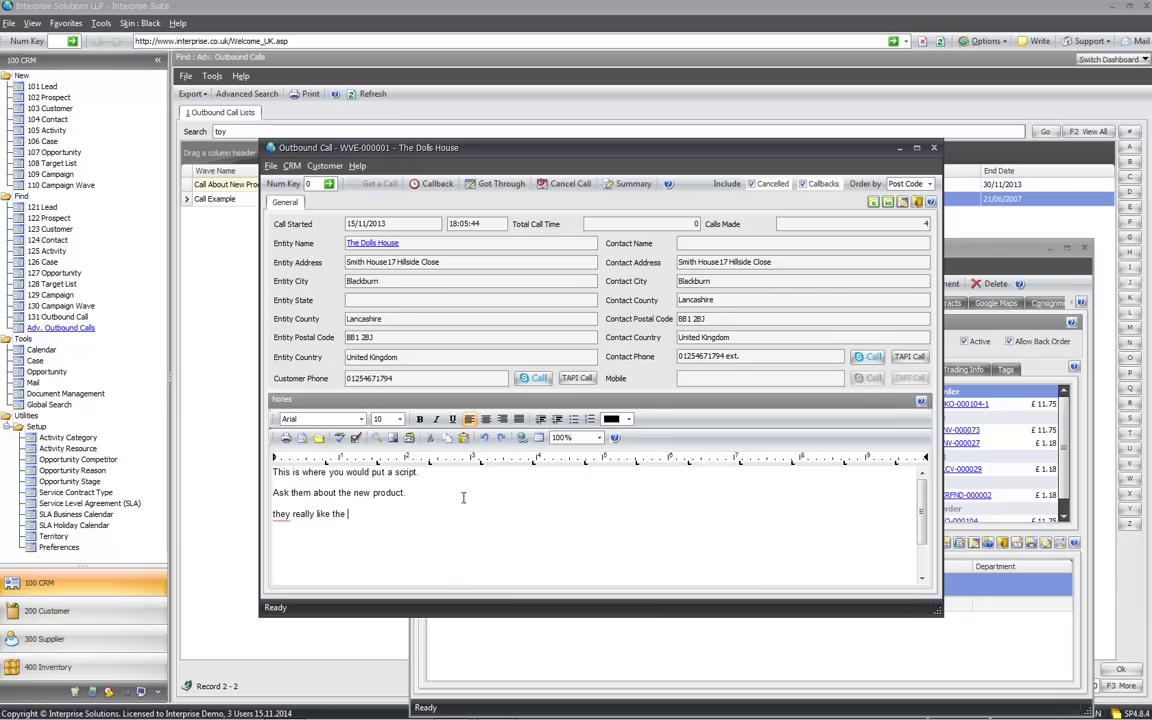
pyautogui.write('product')
# Log the call as Got Through and open the Call Example activity on the customer's Activities
pyautogui.click(492, 188)
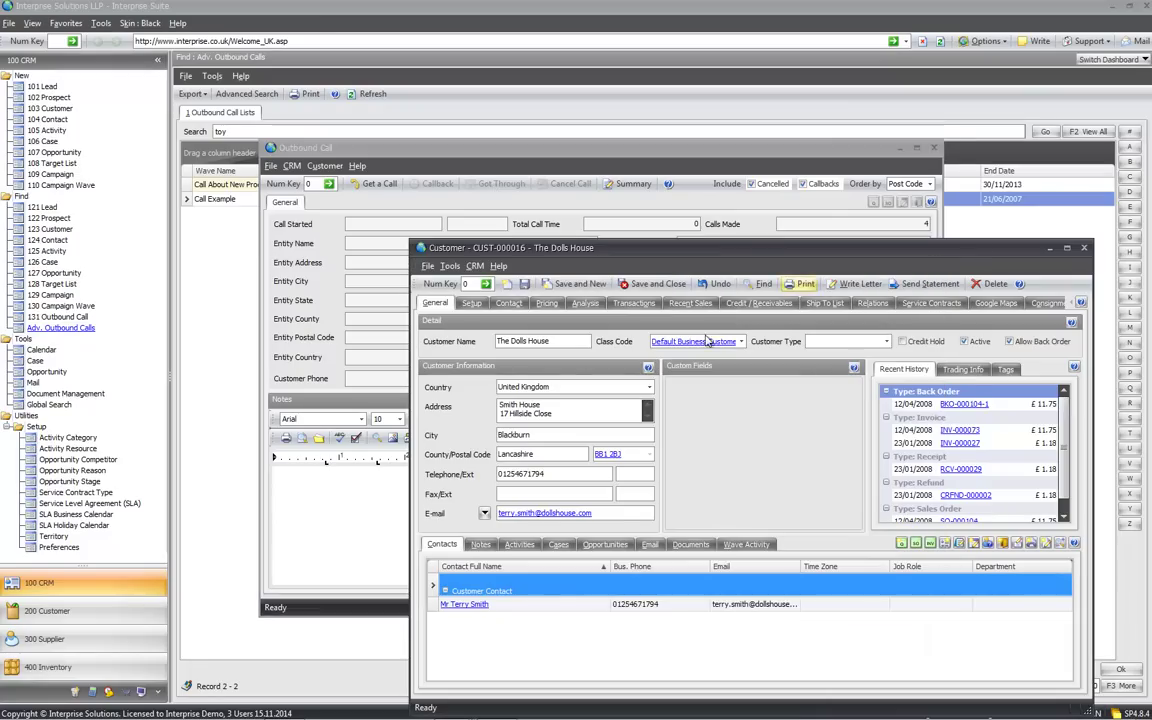
pyautogui.click(535, 551)
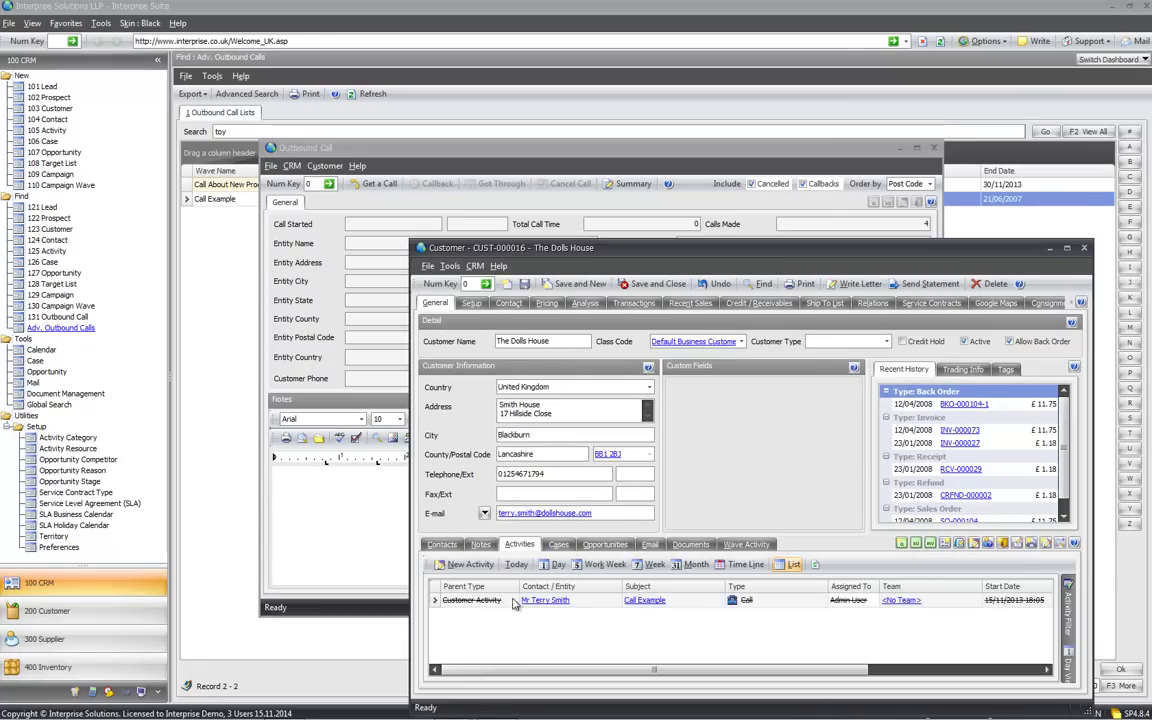
pyautogui.click(658, 601)
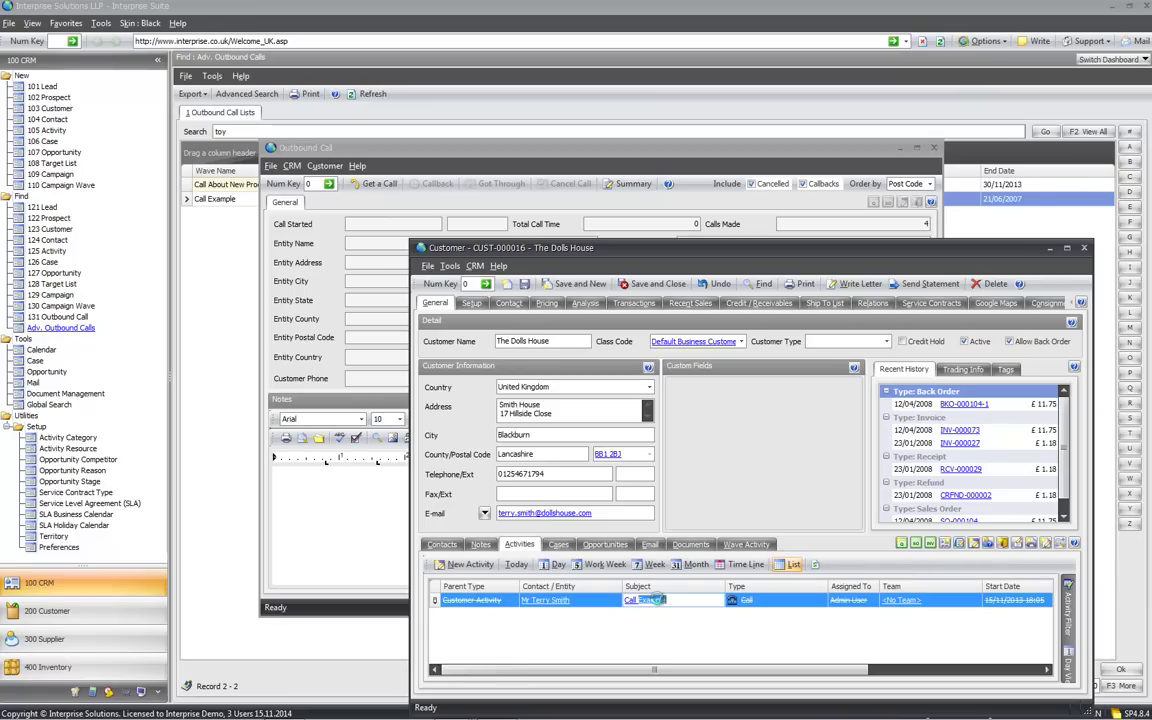
pyautogui.click(657, 599)
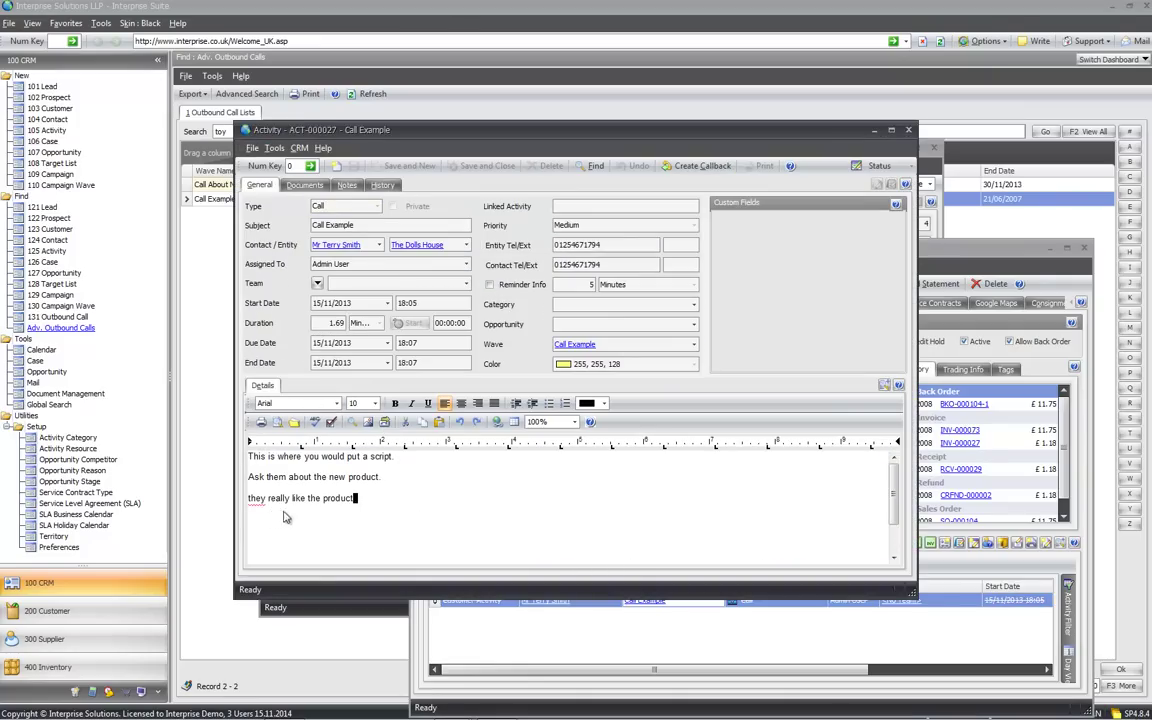
# Check that the activity note reads 'they really like the product', then close the activity
pyautogui.keyDown('shift'); pyautogui.click(249, 498); pyautogui.keyUp('shift')
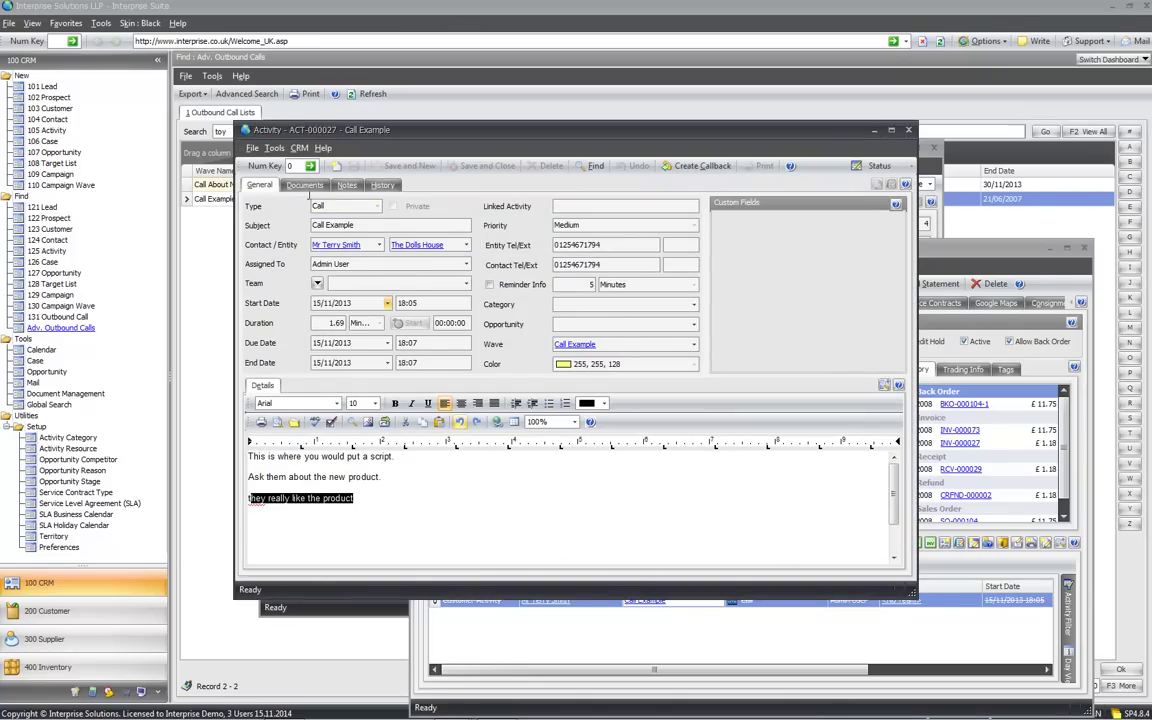
pyautogui.press('Escape')
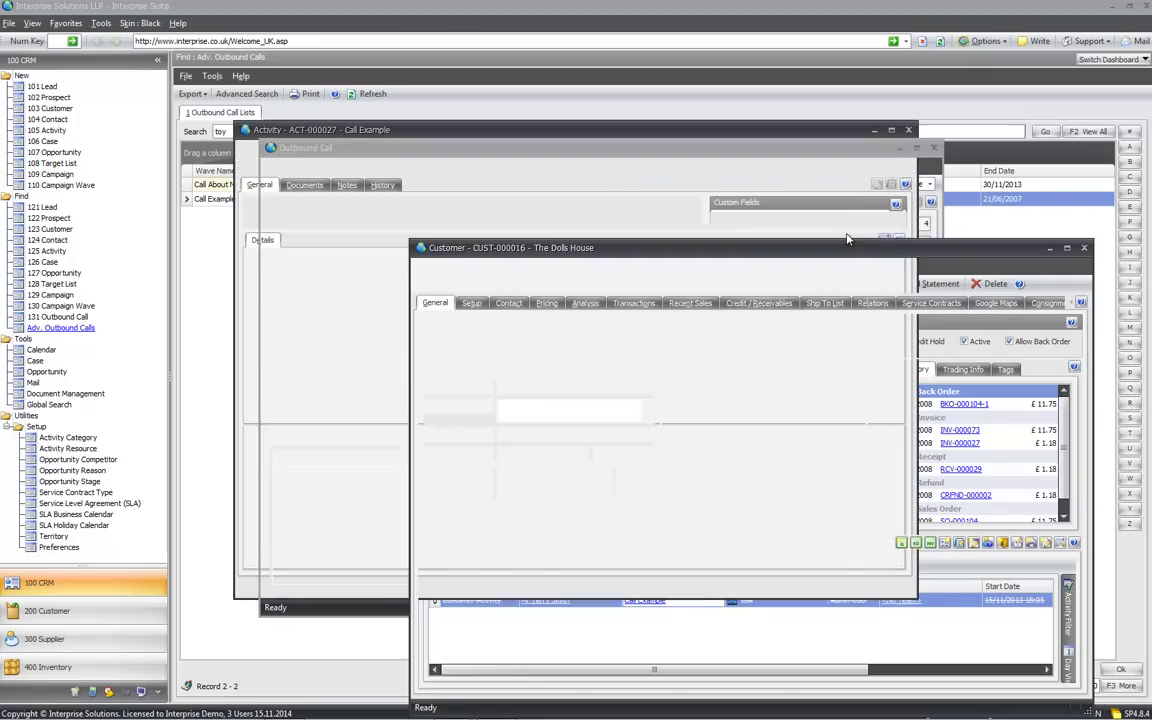
pyautogui.moveTo(746, 251); pyautogui.dragTo(722, 232)
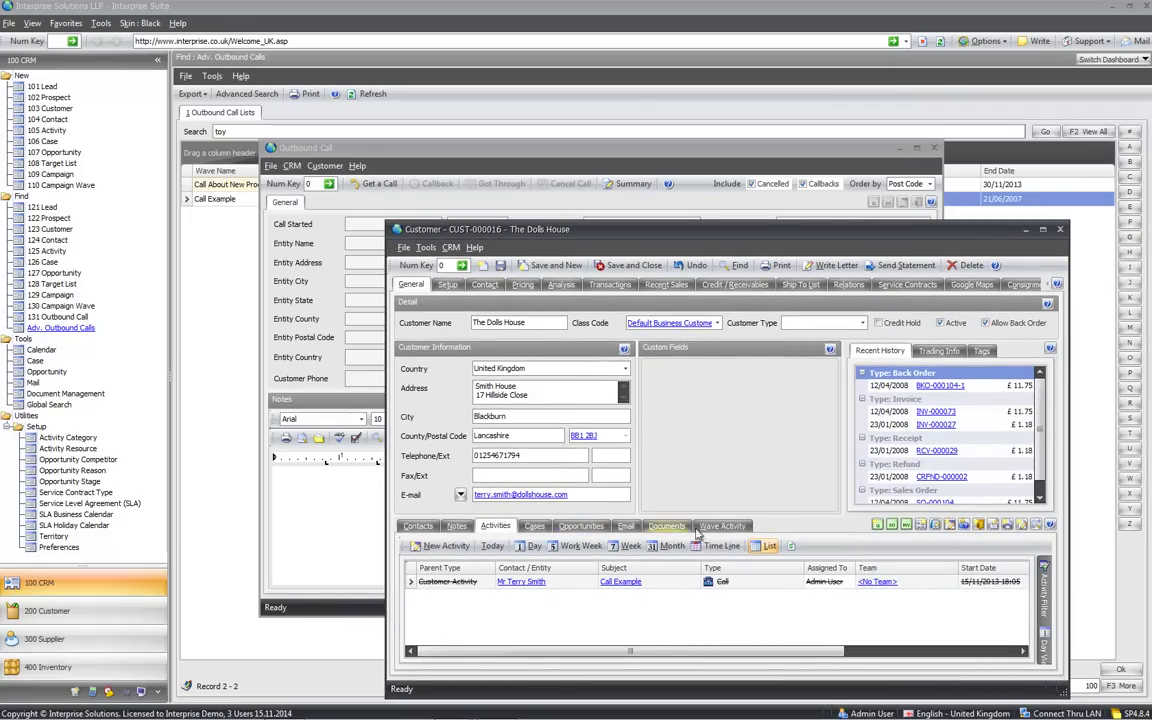
# Browse the Call Example wave's Callback, 23/01/2007 and 15/11/2013 call activities, then close the wave
pyautogui.click(722, 525)
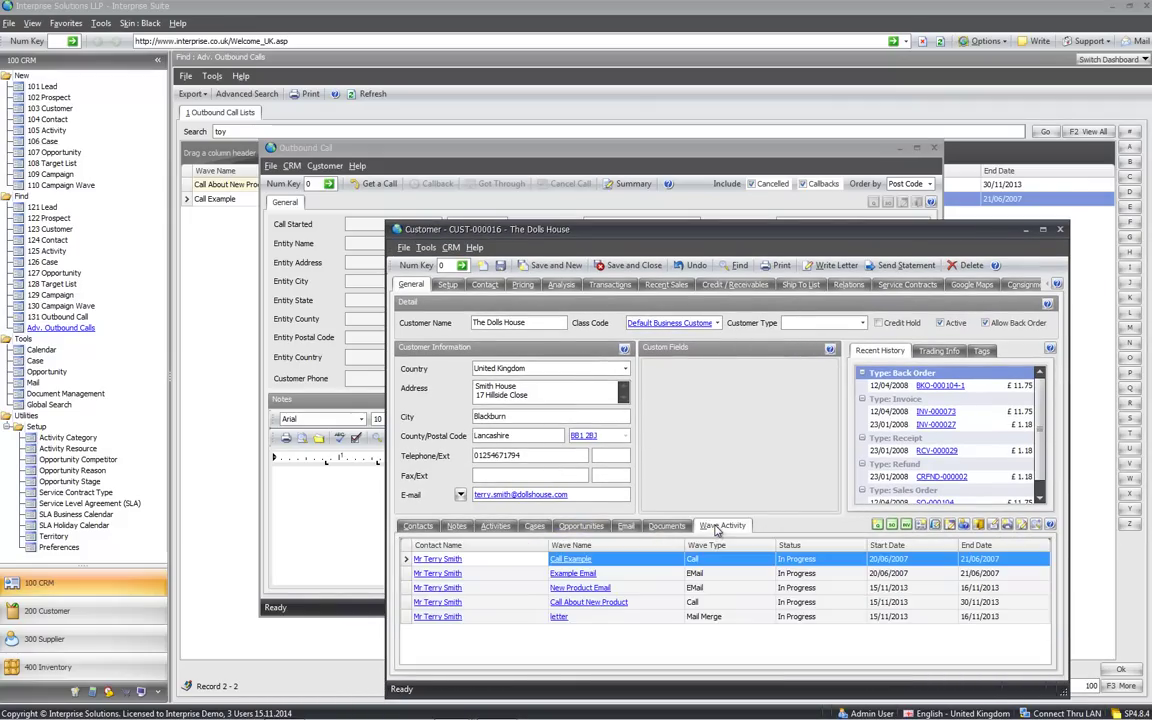
pyautogui.click(575, 560)
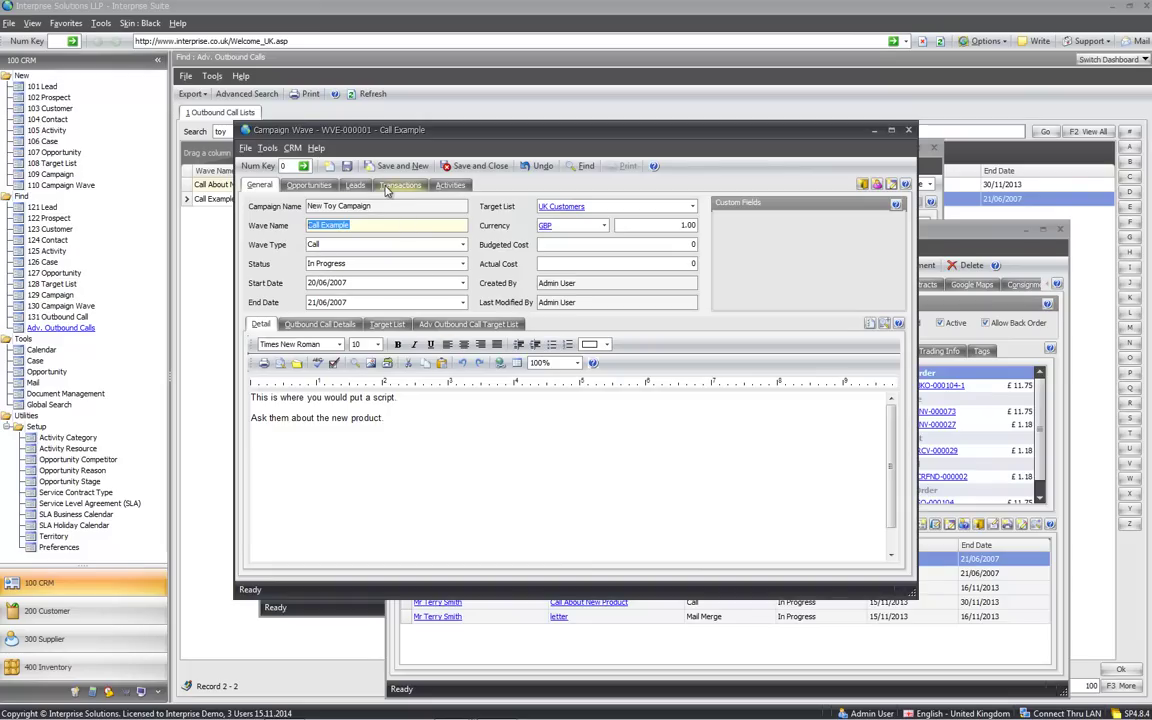
pyautogui.click(451, 186)
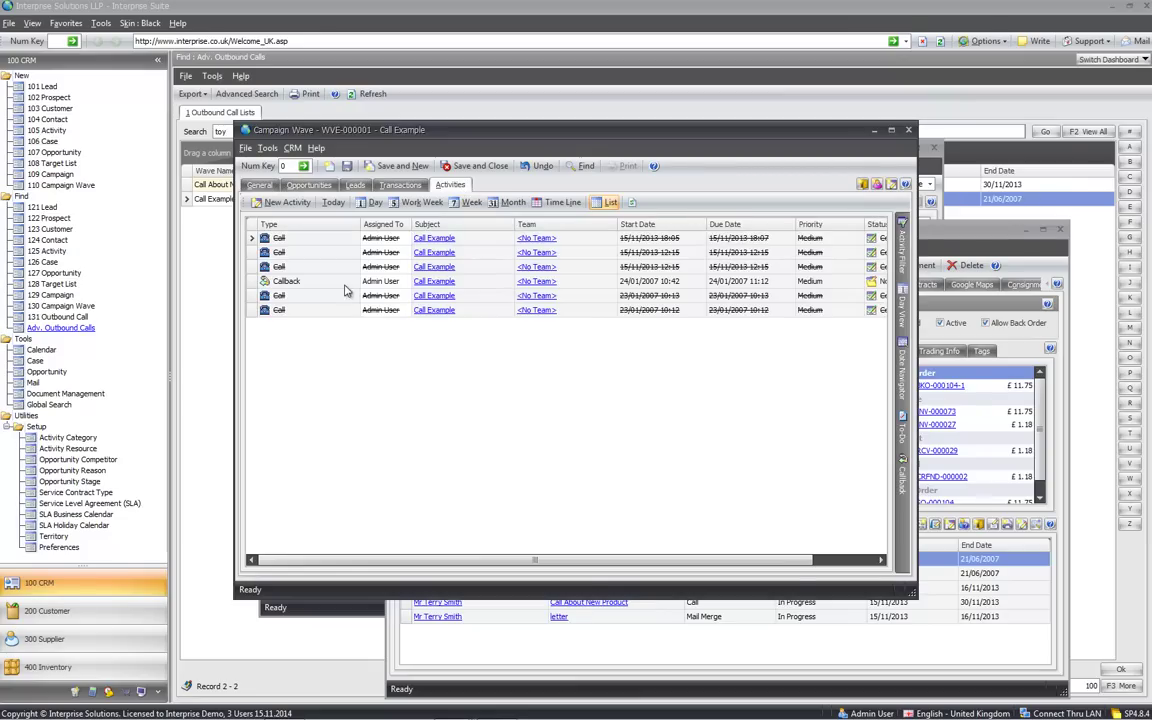
pyautogui.click(463, 284)
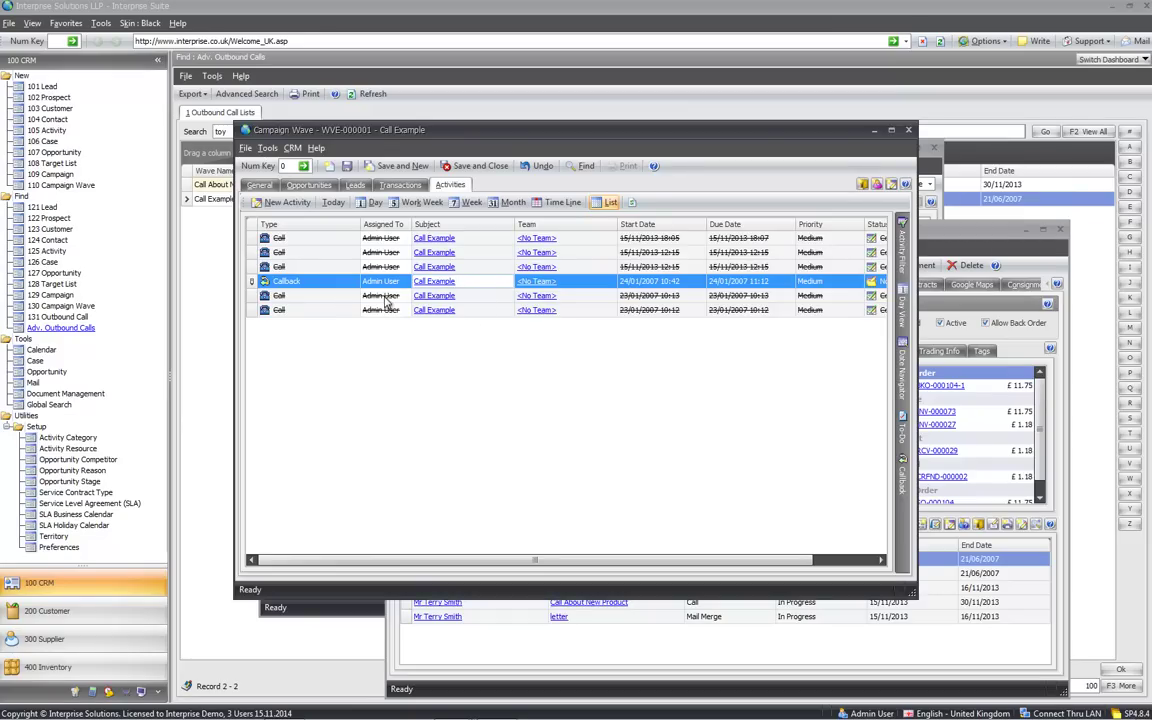
pyautogui.click(384, 296)
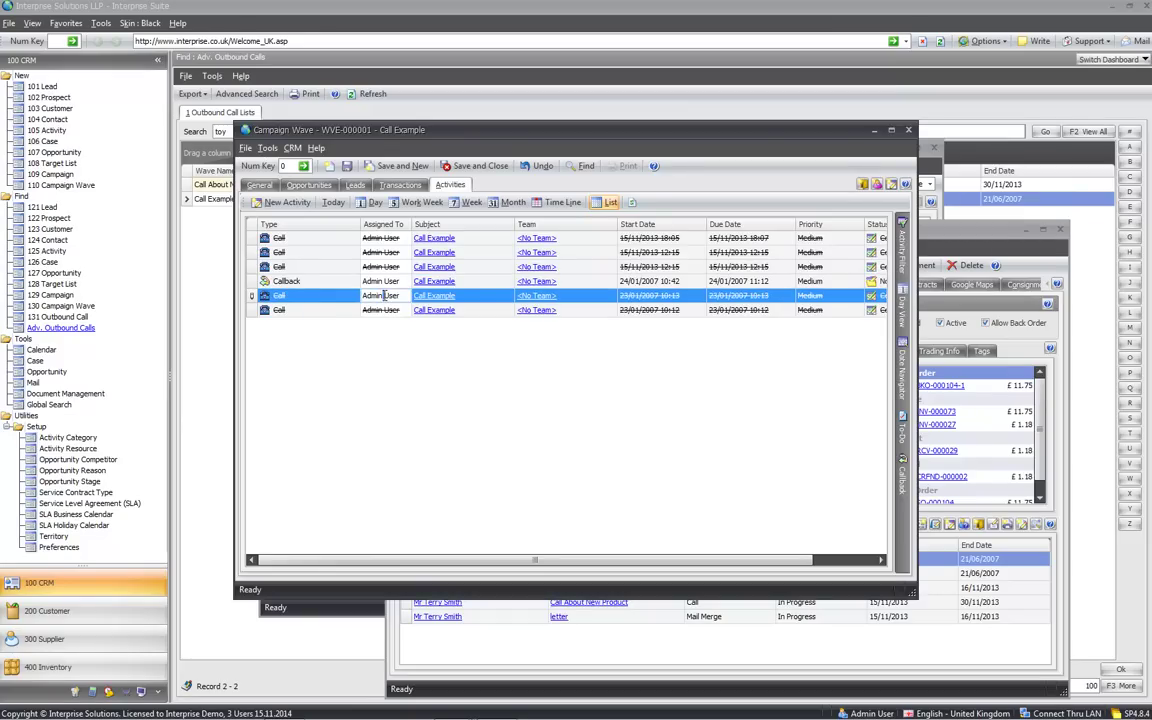
pyautogui.click(500, 239)
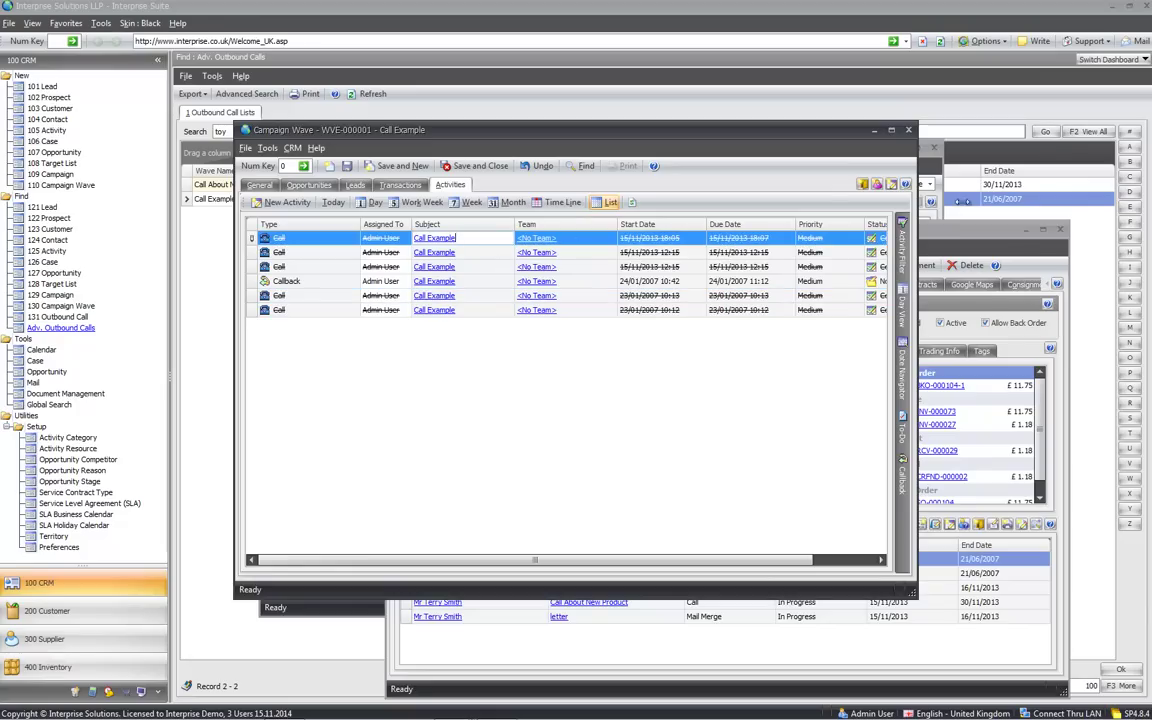
pyautogui.click(908, 131)
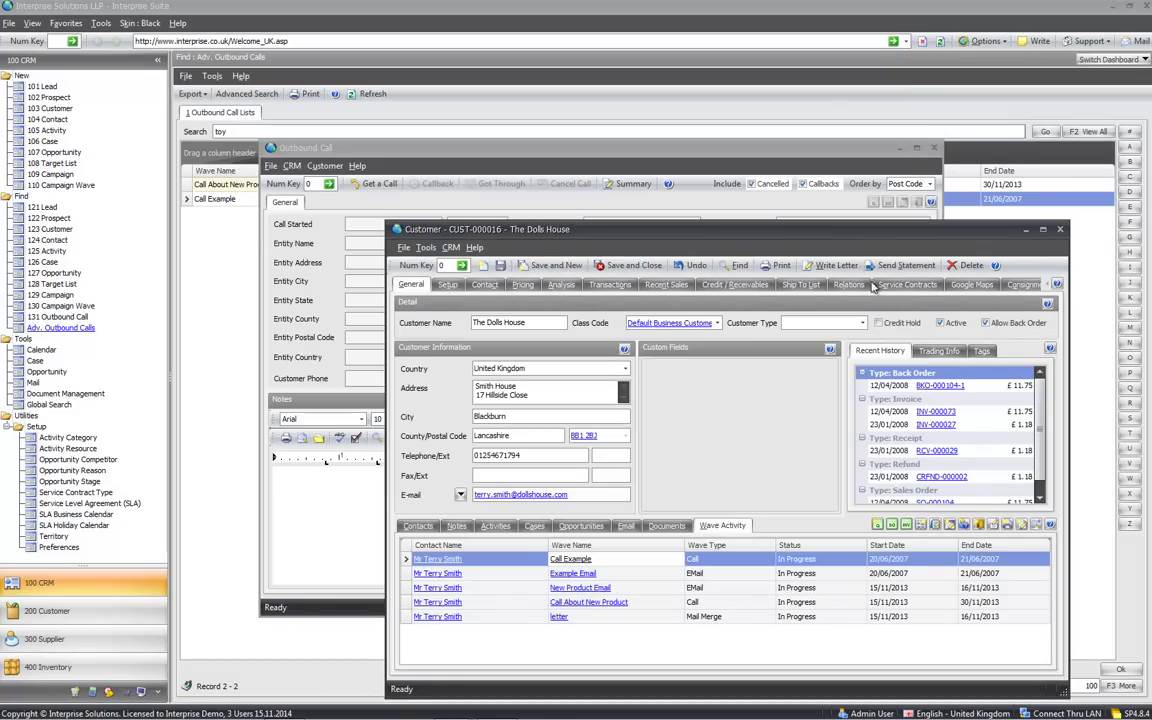
# Close The Dolls House record and move through the wave past Schools Out to The Play Area
pyautogui.click(1062, 229)
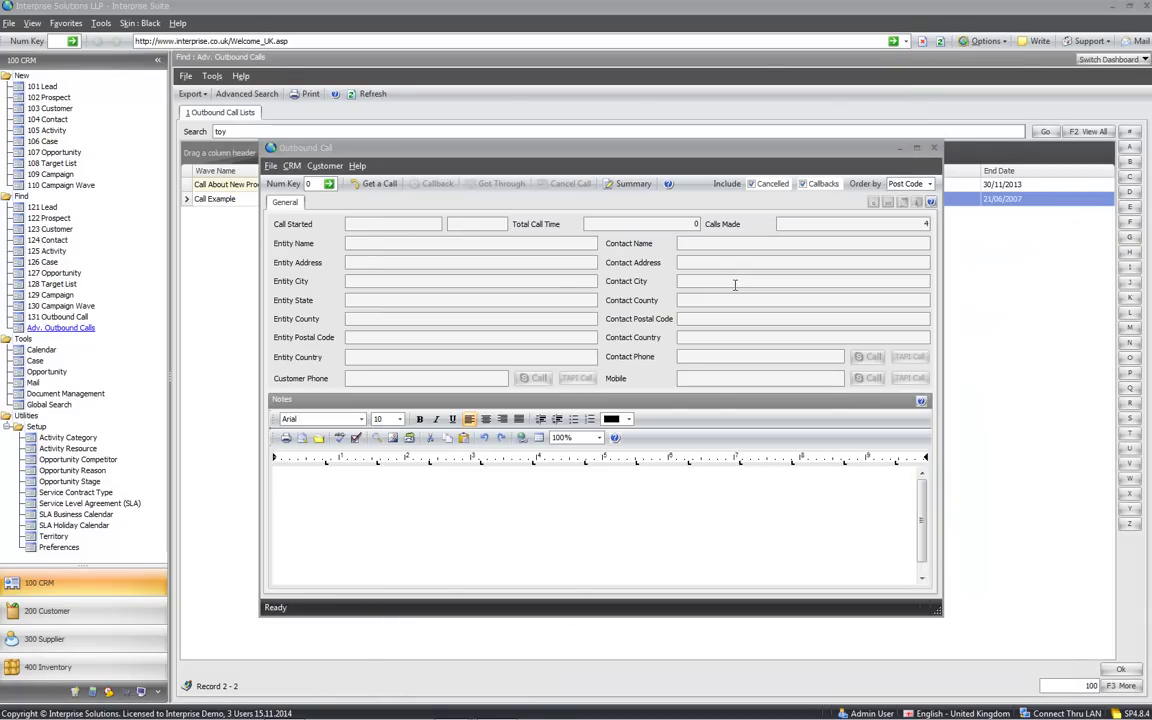
pyautogui.click(365, 185)
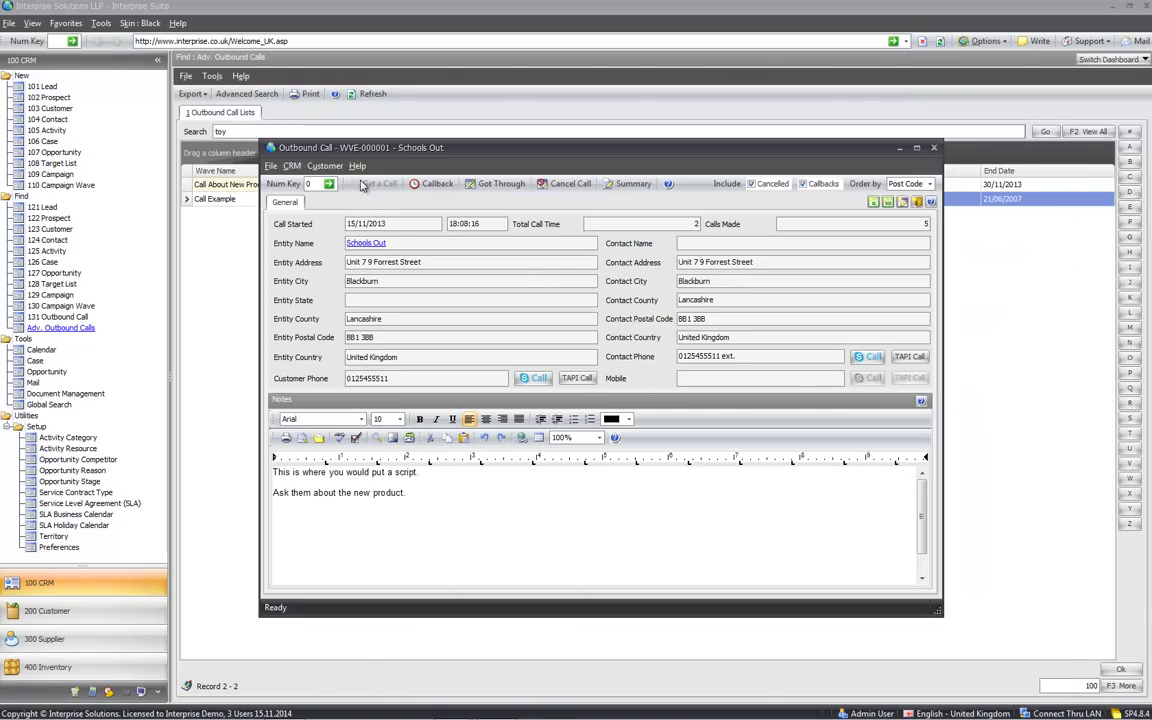
pyautogui.click(435, 184)
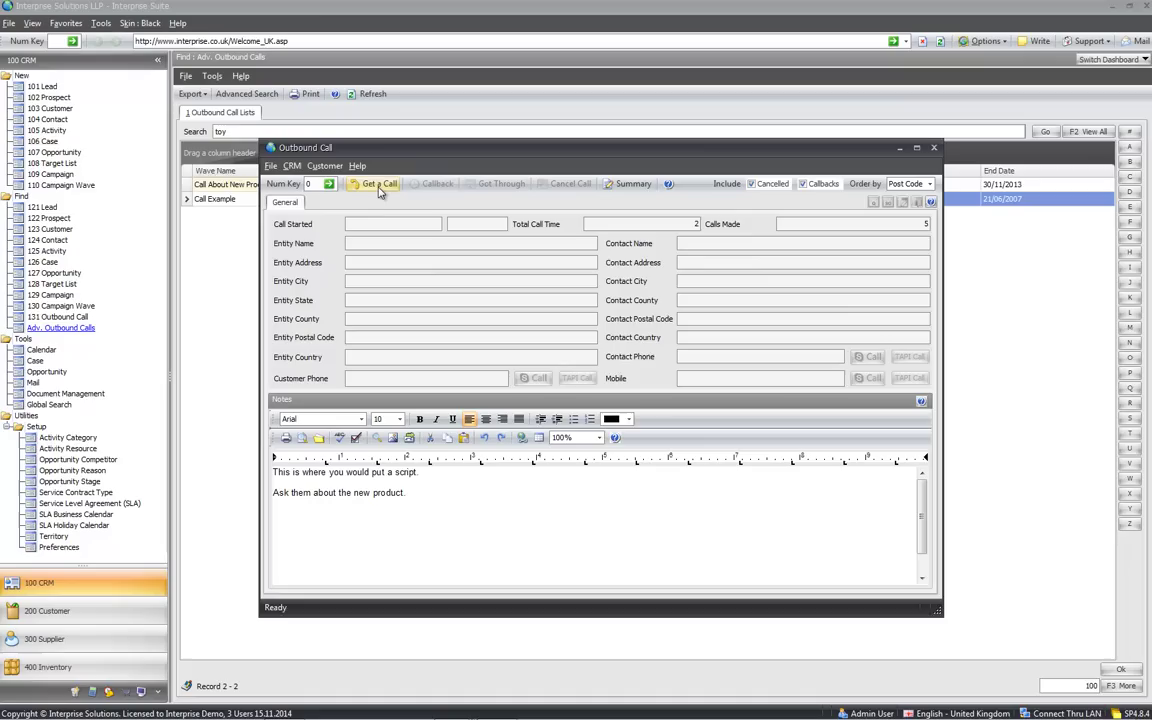
pyautogui.click(379, 188)
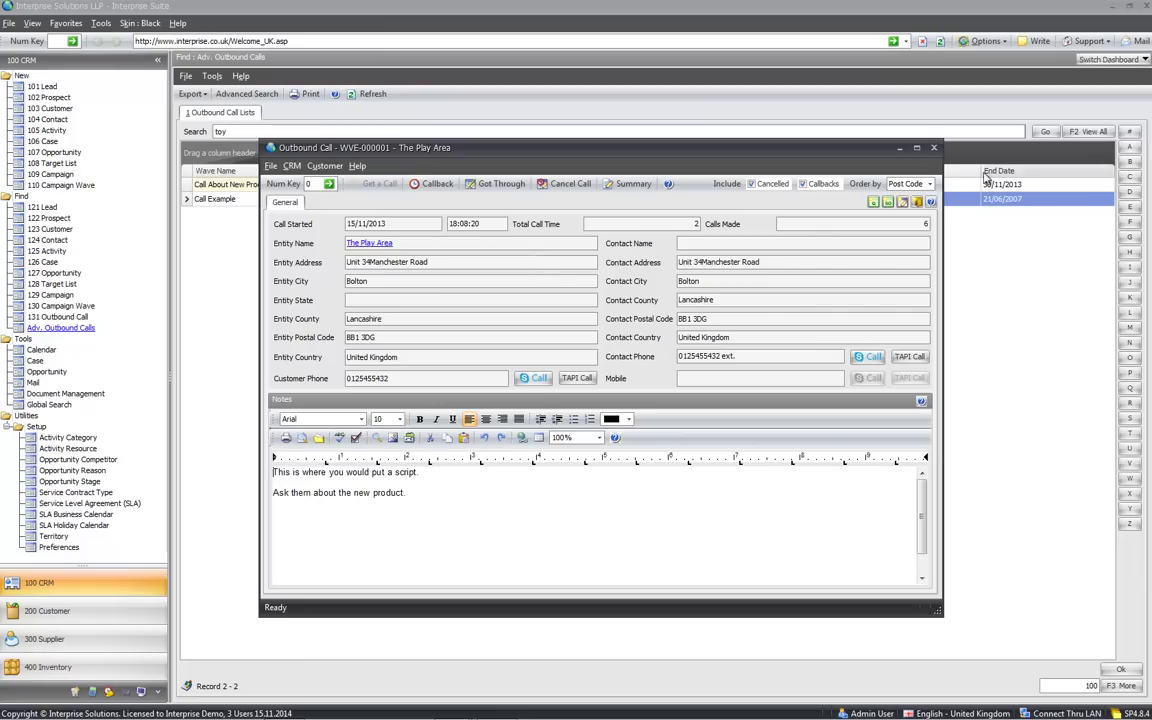
# End The Play Area outbound call and close the call window
pyautogui.click(566, 183)
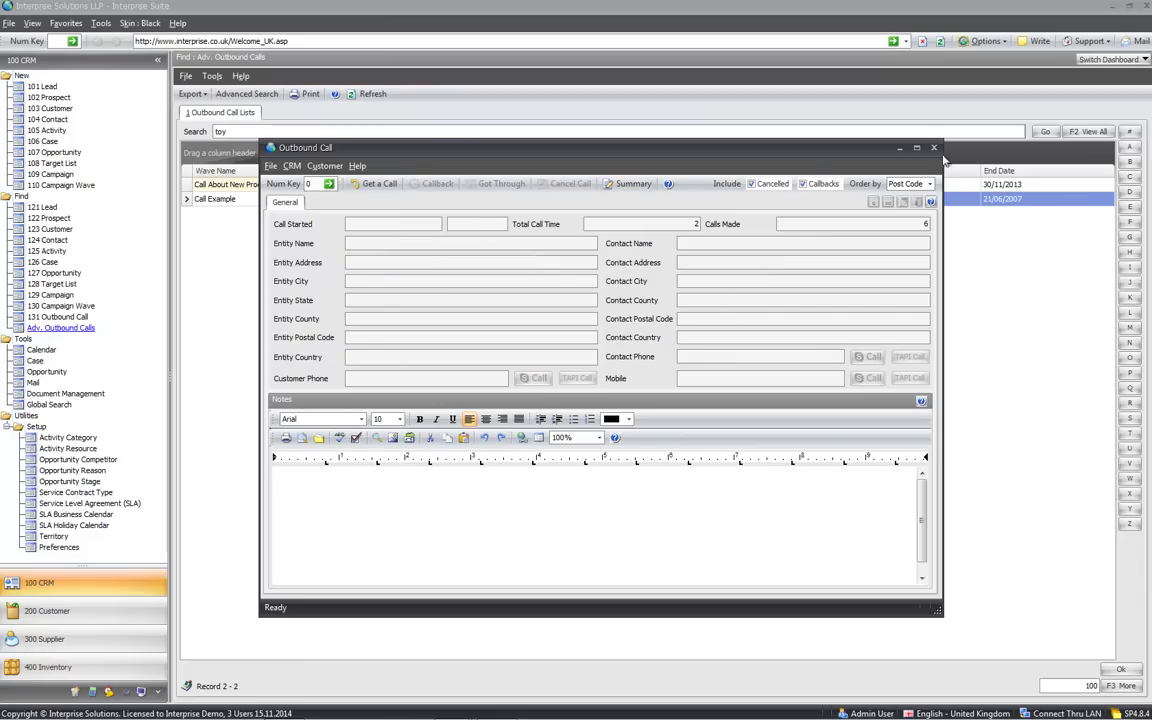
pyautogui.press('Escape')
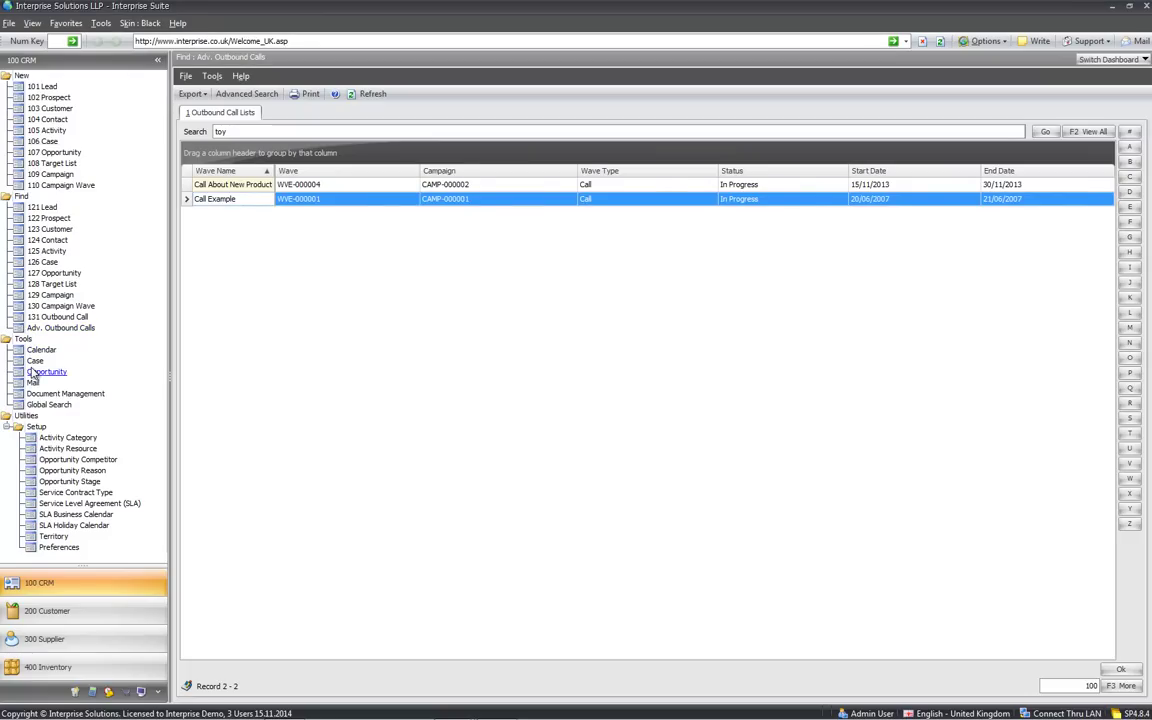
pyautogui.click(48, 404)
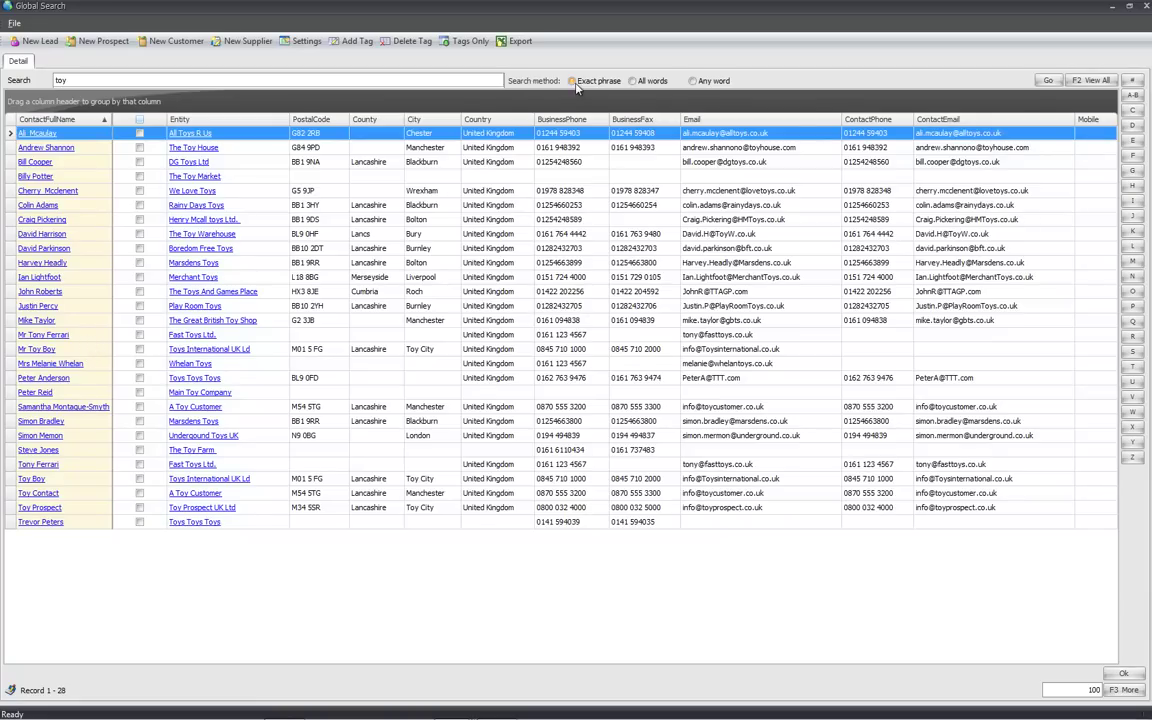
# Run the Any-word search for 'toy play' and select the Play Time contact among the 36 results
pyautogui.click(482, 80)
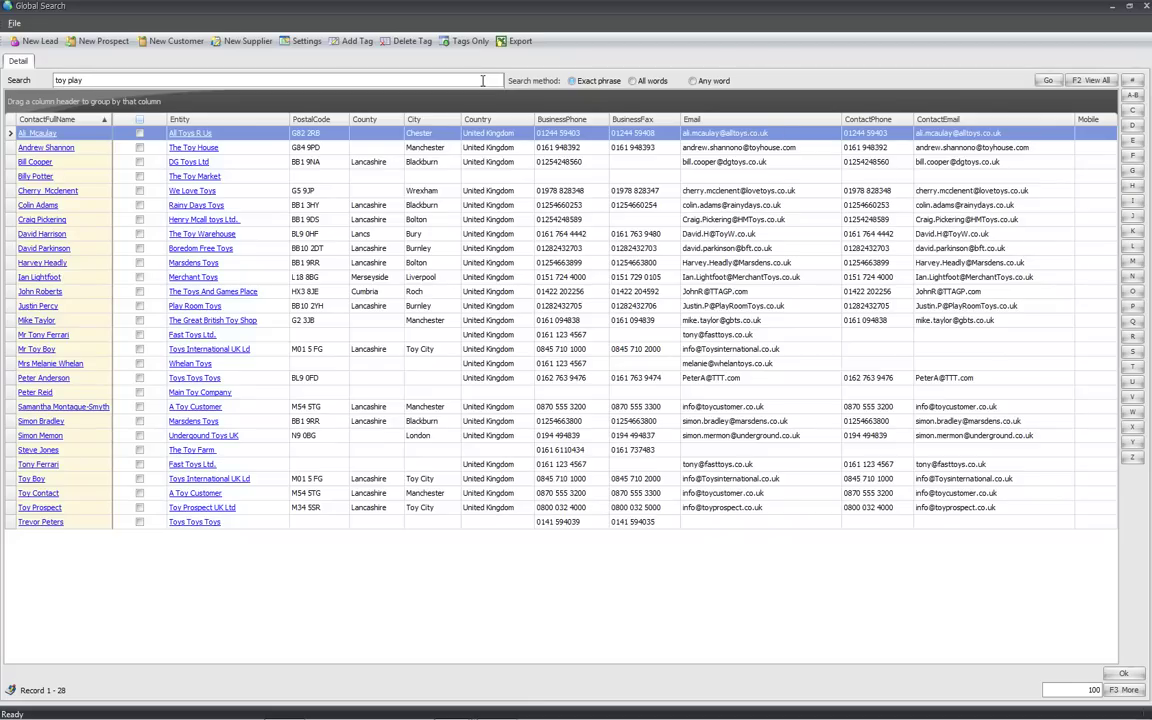
pyautogui.press('Return')
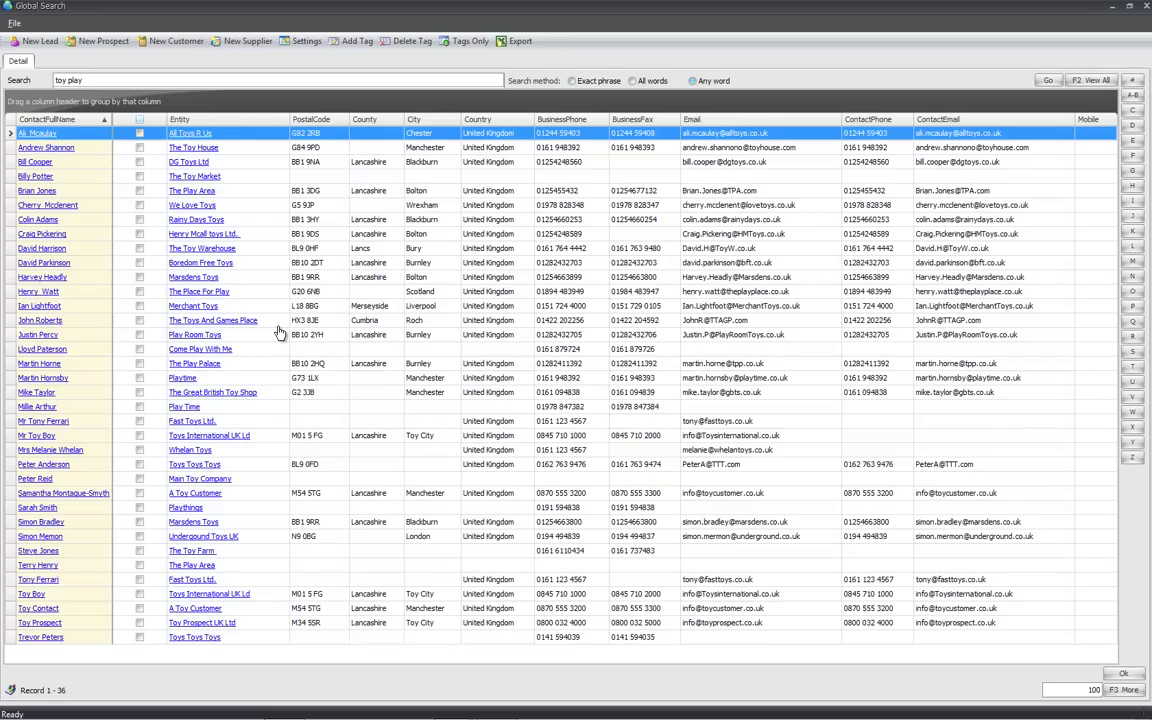
pyautogui.click(238, 407)
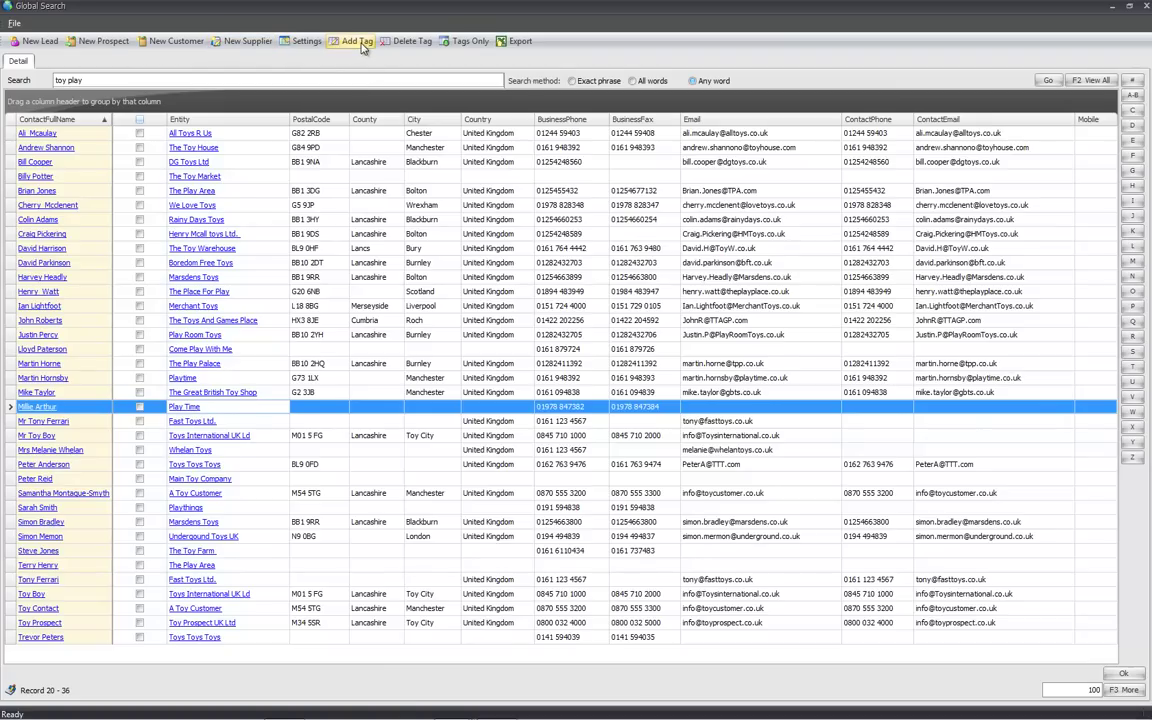
# Reset the search to 'toy' and apply a new tag 'tag 4' to all 28 matching contacts
pyautogui.click(295, 80)
pyautogui.write('toy')
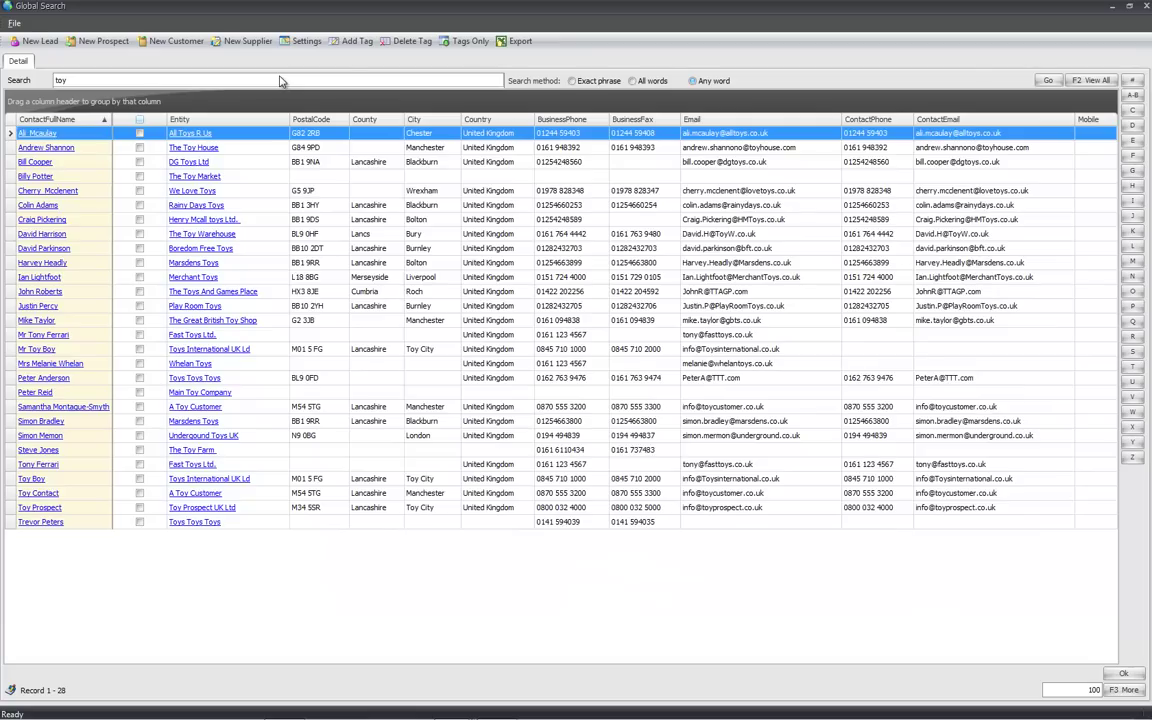
pyautogui.click(352, 42)
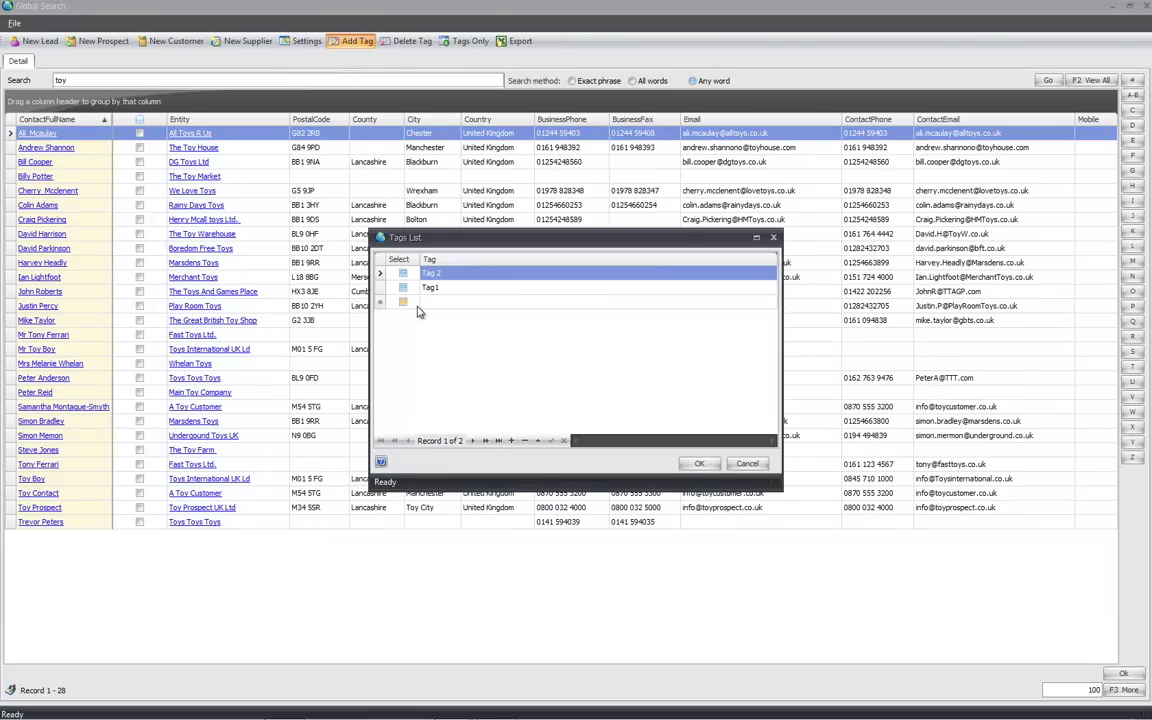
pyautogui.click(430, 302)
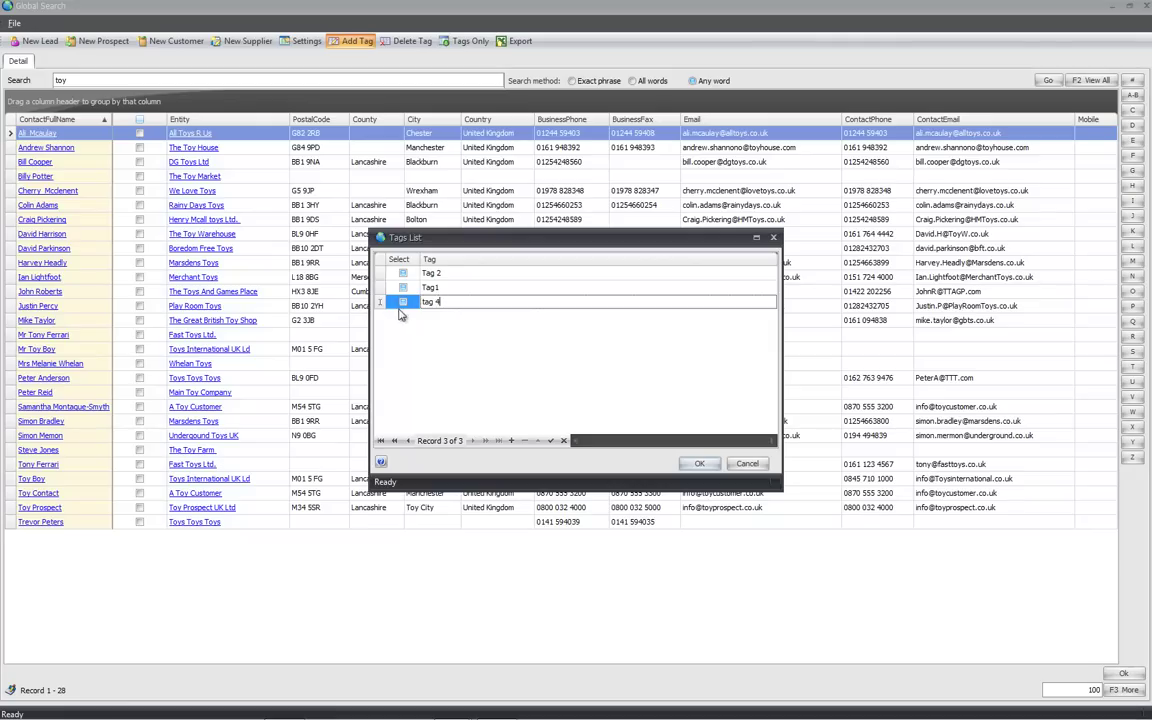
pyautogui.click(402, 302)
pyautogui.click(699, 465)
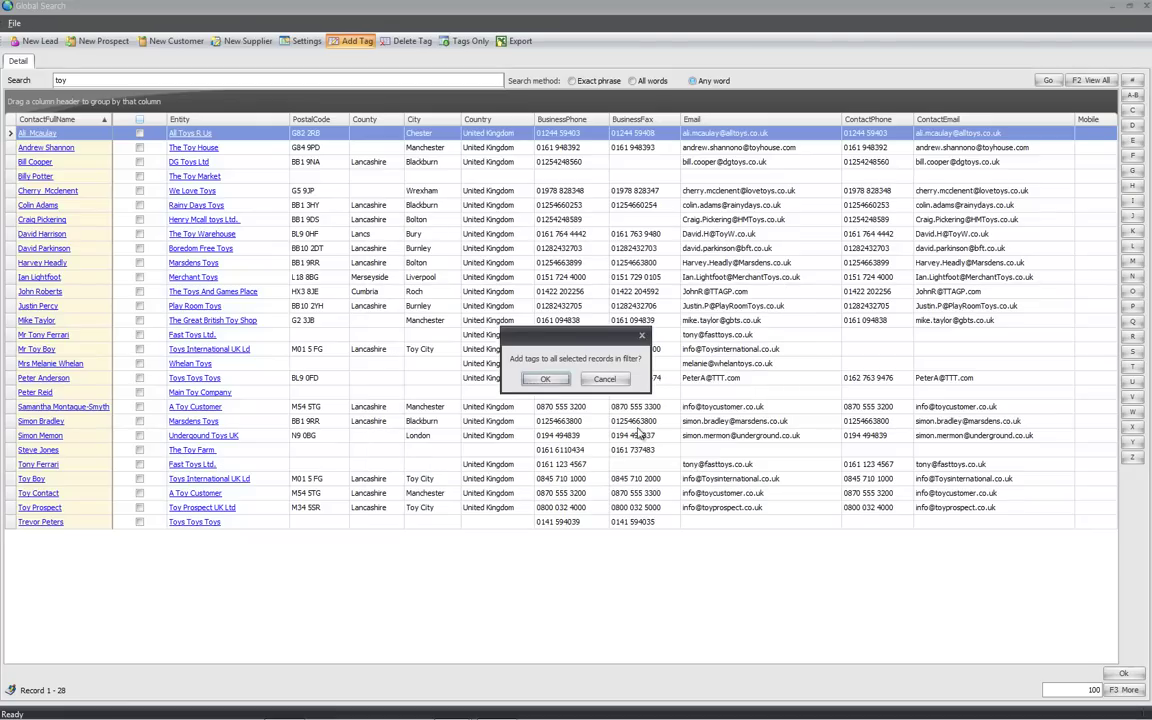
pyautogui.click(546, 381)
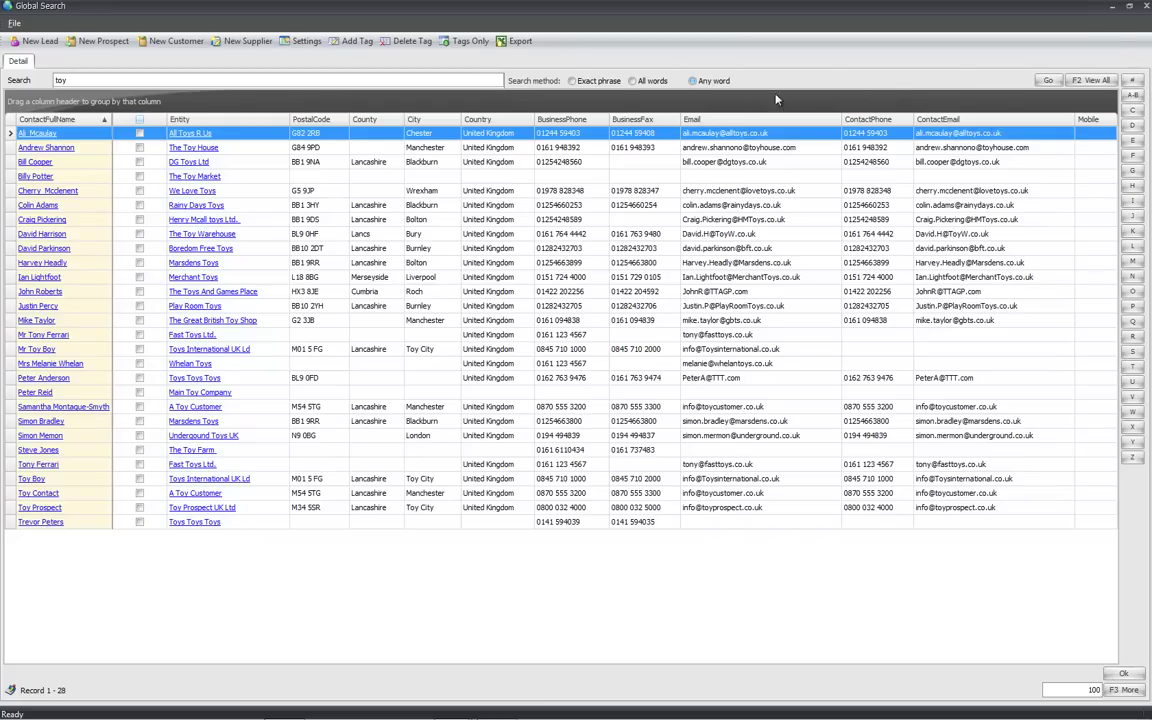
# Export the 28 toy contacts to Excel as test.xls and open the file
pyautogui.click(516, 41)
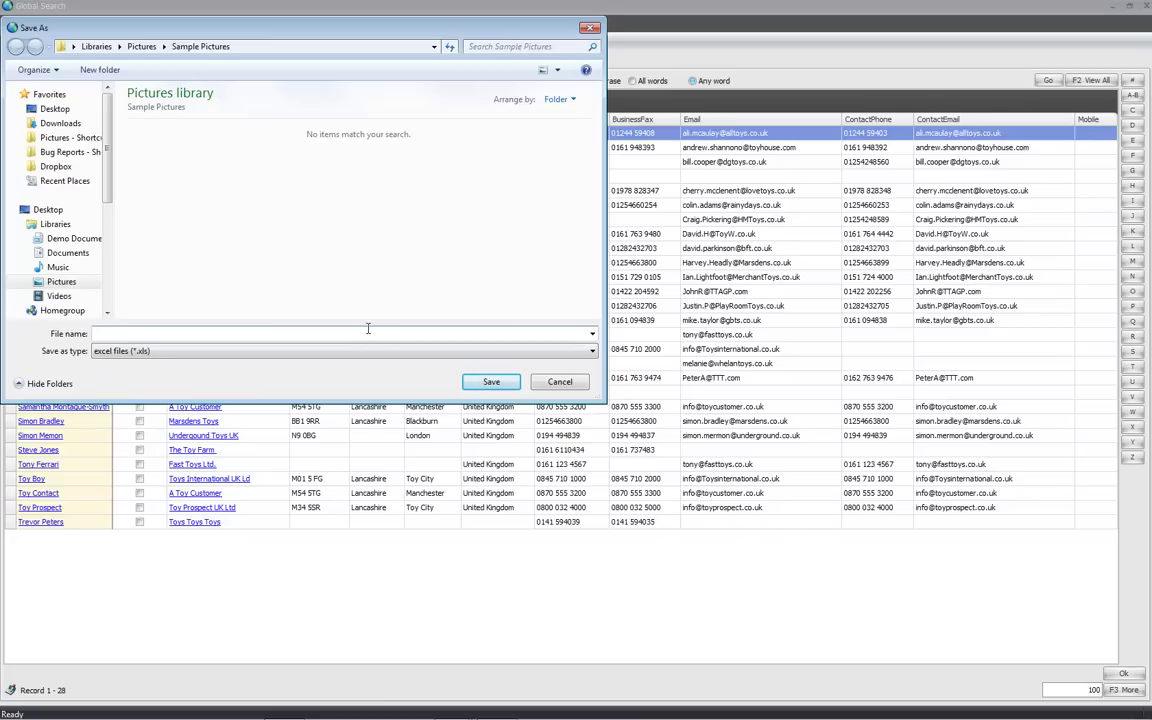
pyautogui.write('test')
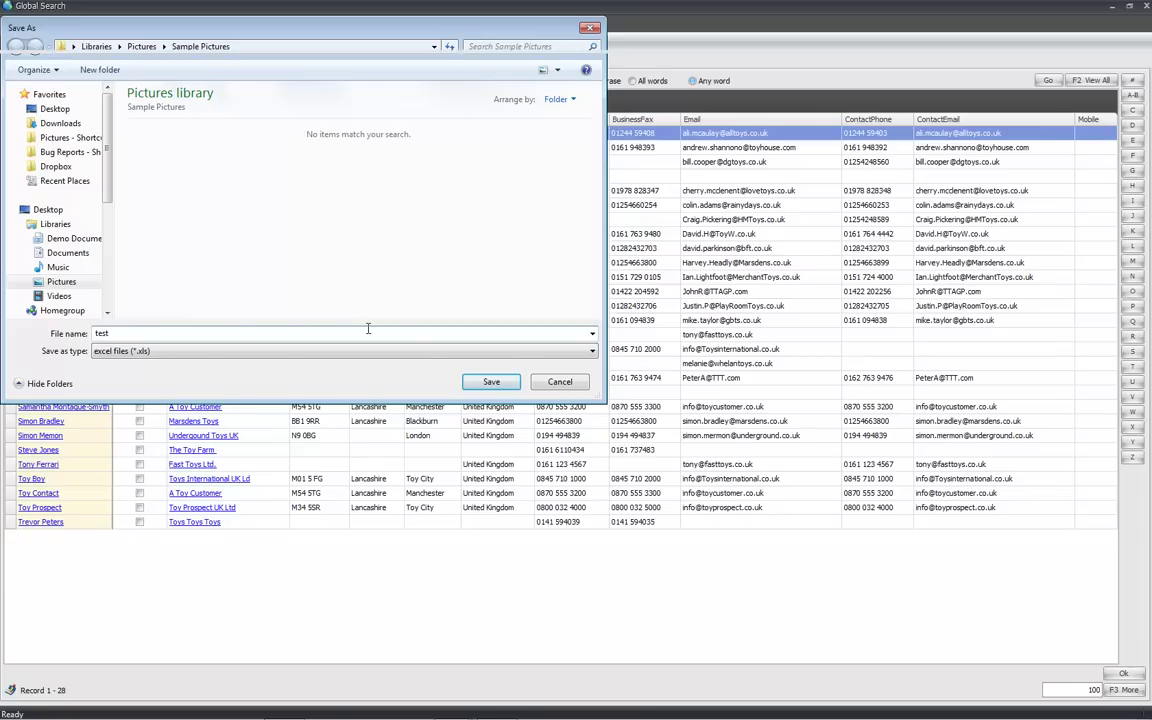
pyautogui.press('Return')
pyautogui.click(576, 446)
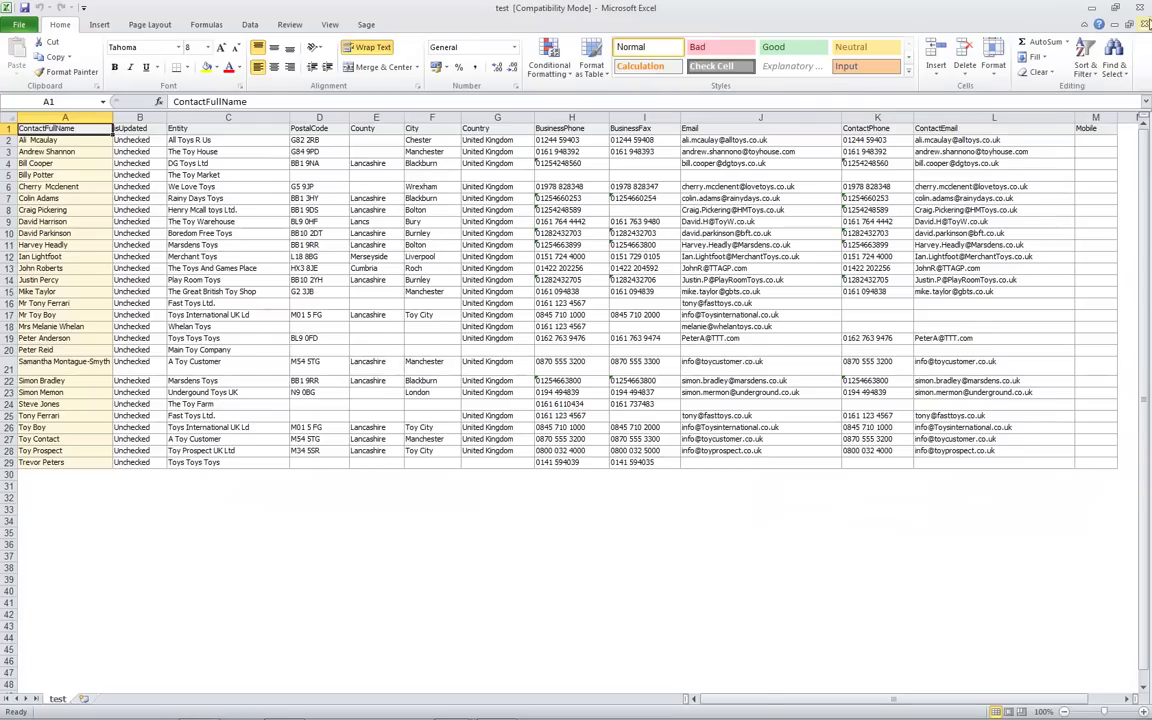
# Close the exported test workbook in Excel
pyautogui.click(1143, 8)
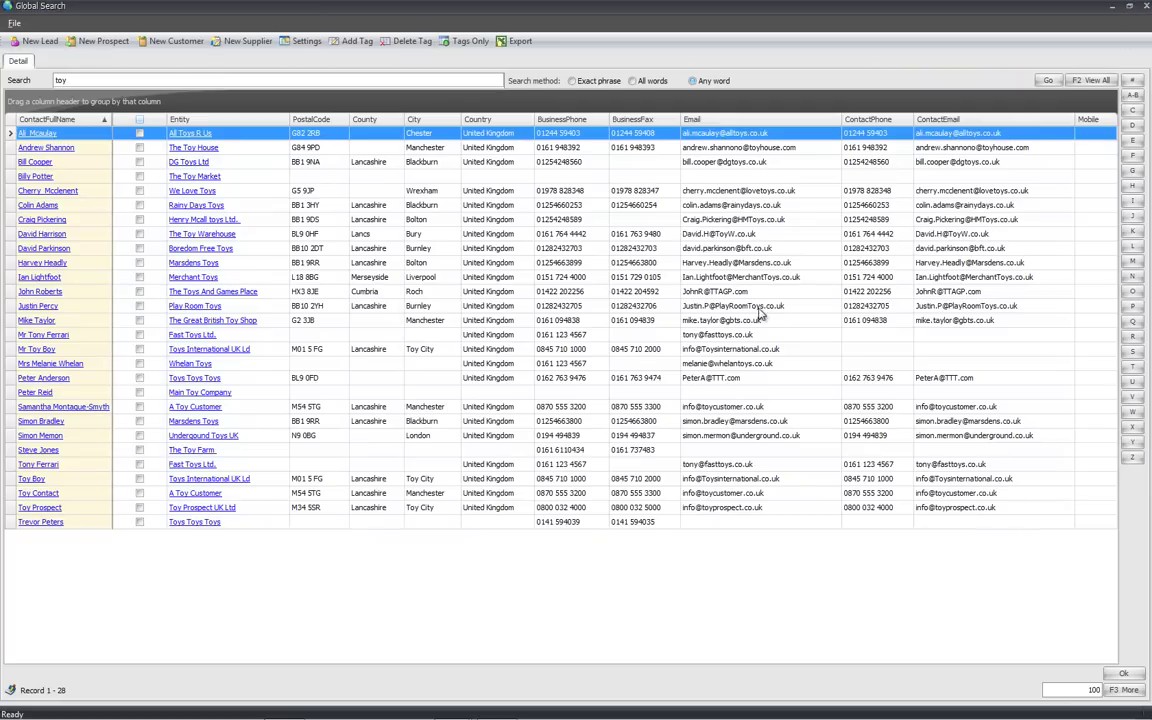
# Close Global Search and open the CRM Dashboard Settings preferences
pyautogui.press('Escape')
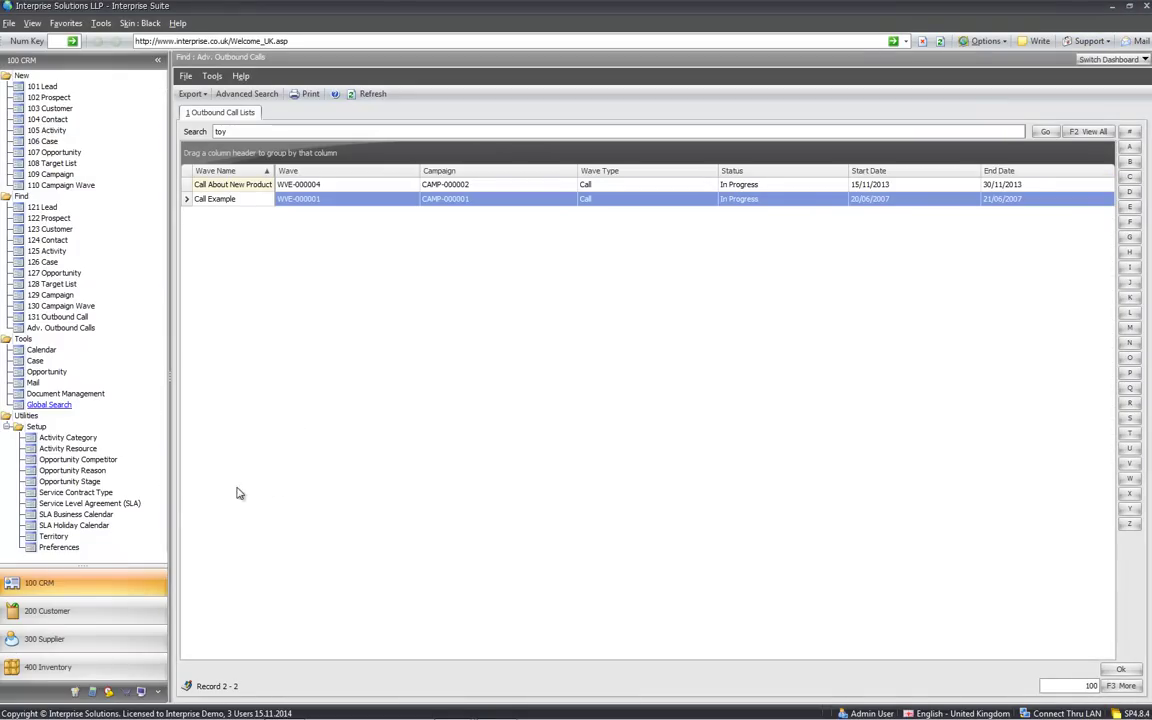
pyautogui.click(50, 547)
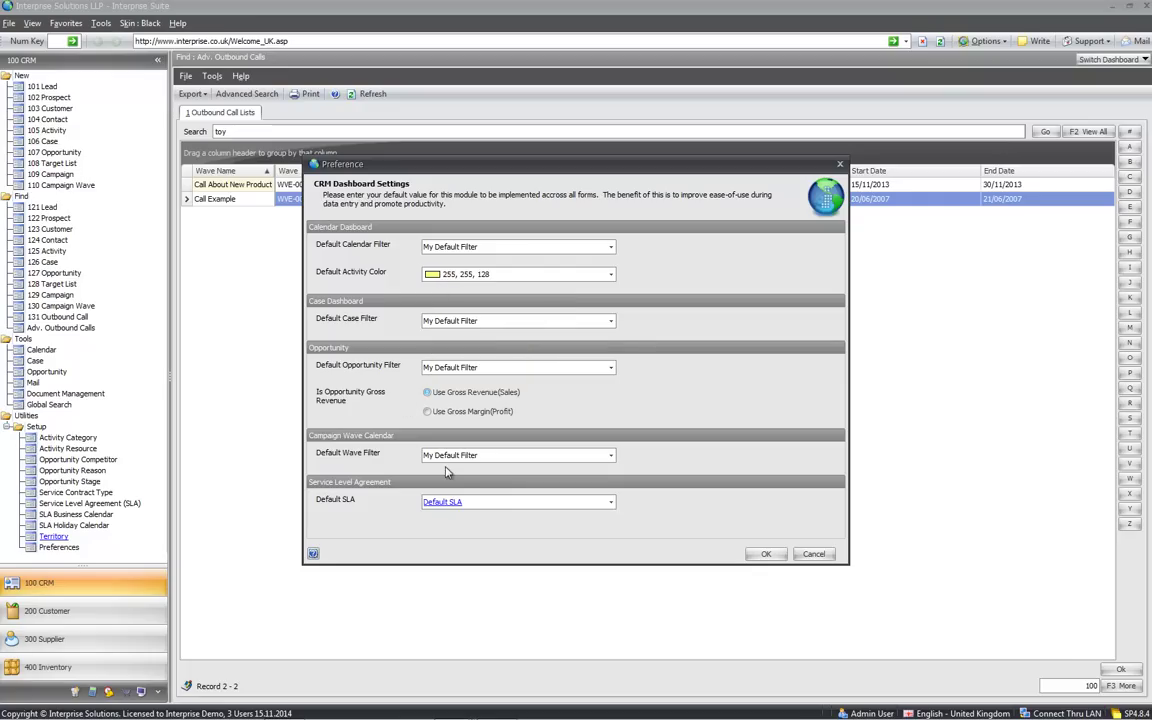
# Close Preferences, then open and close the Opportunity Stage list
pyautogui.click(816, 556)
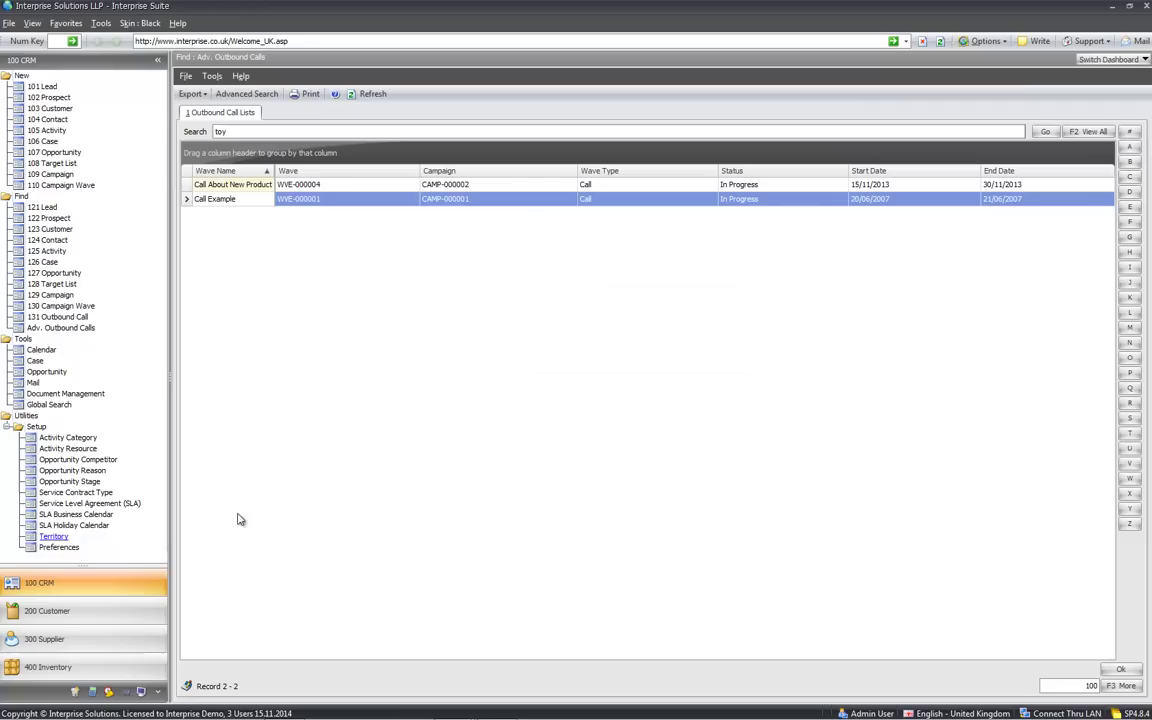
pyautogui.click(47, 482)
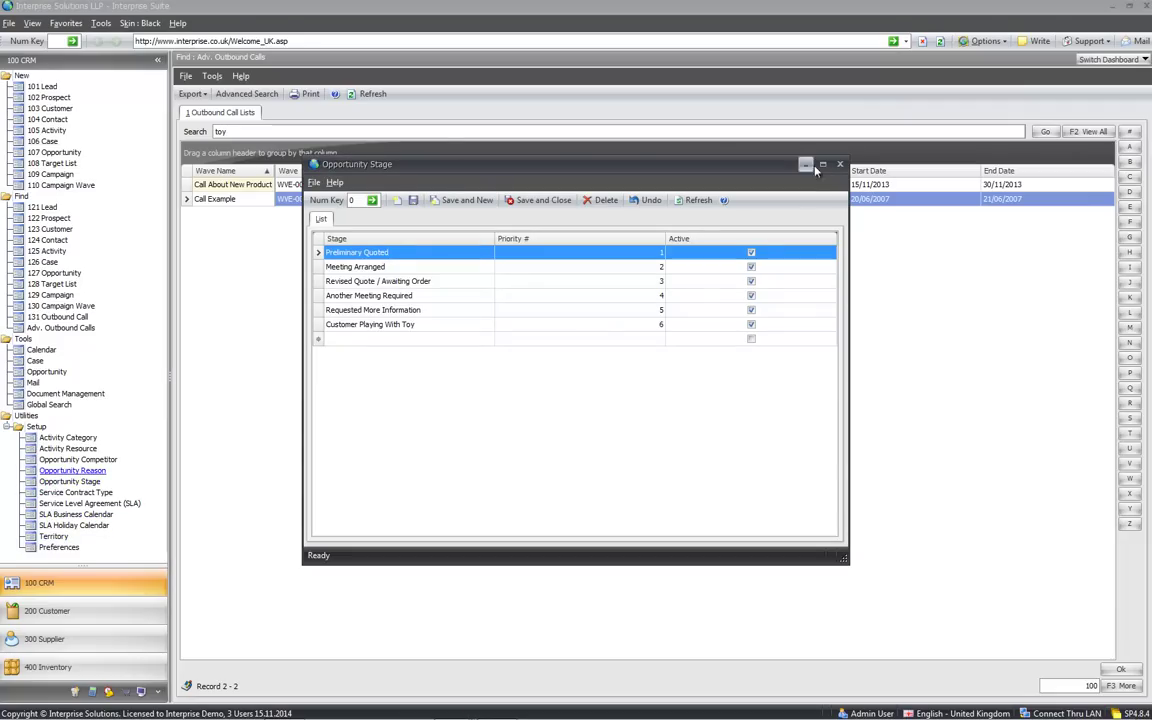
pyautogui.click(808, 165)
# View Toys for Boys Inc's details in Opportunity Competitor, then open and close Activity Resource
pyautogui.click(70, 460)
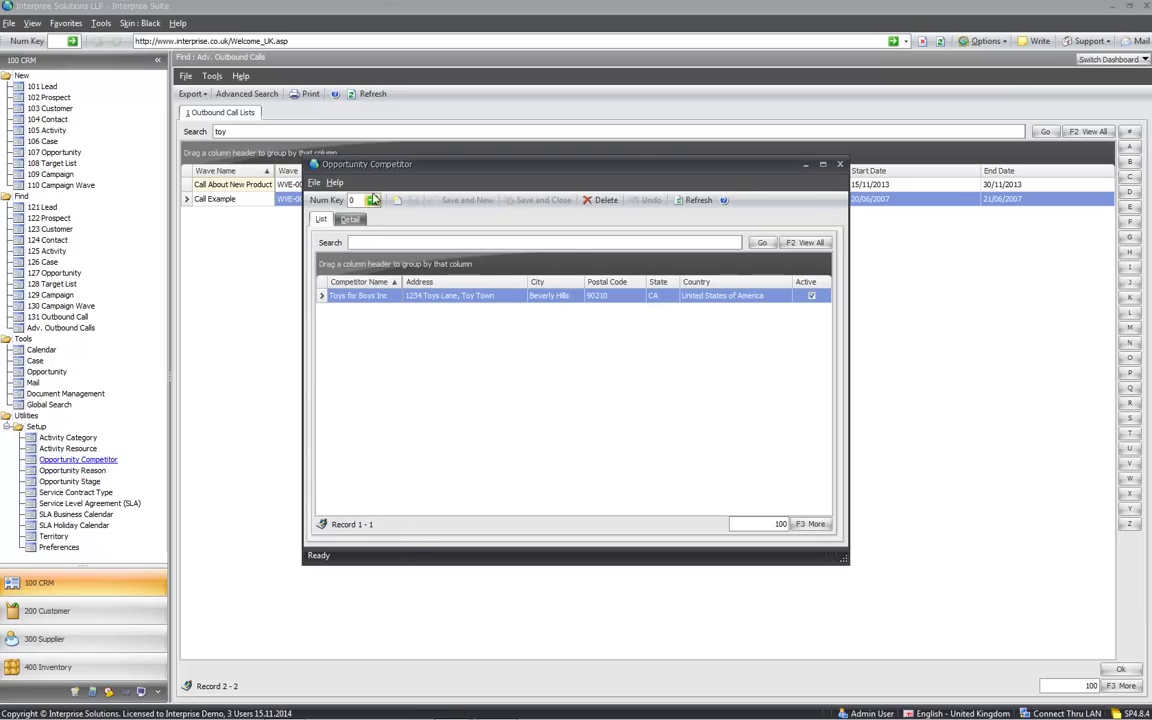
pyautogui.click(352, 220)
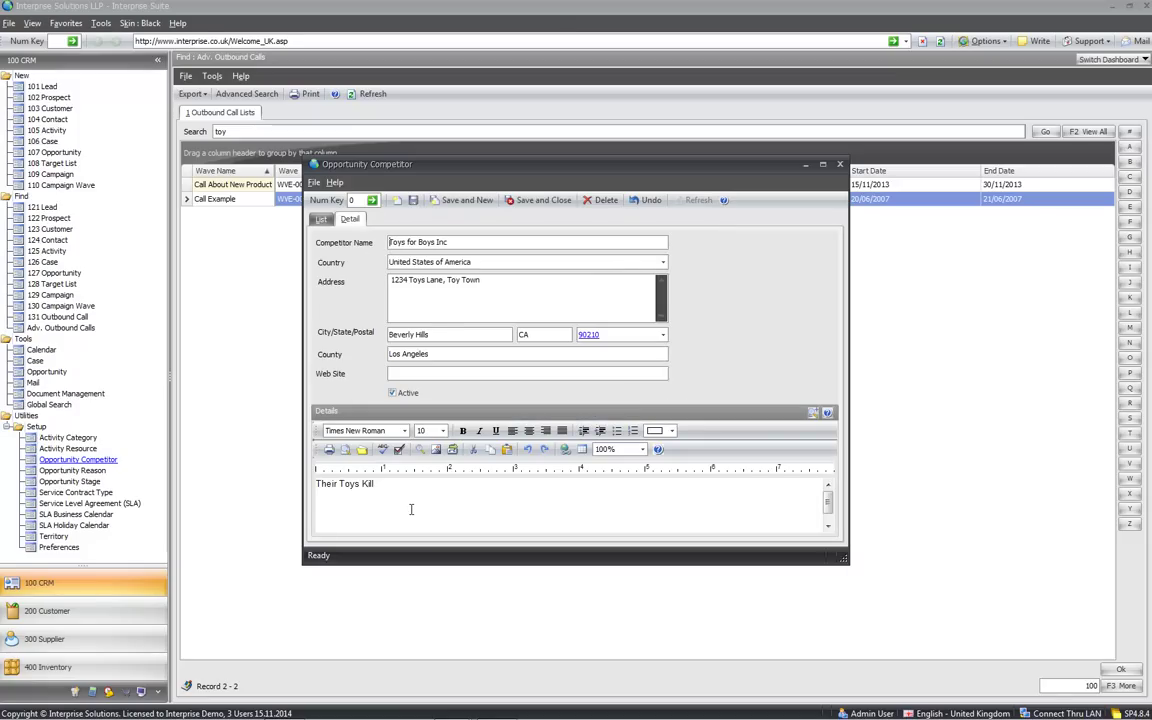
pyautogui.click(839, 165)
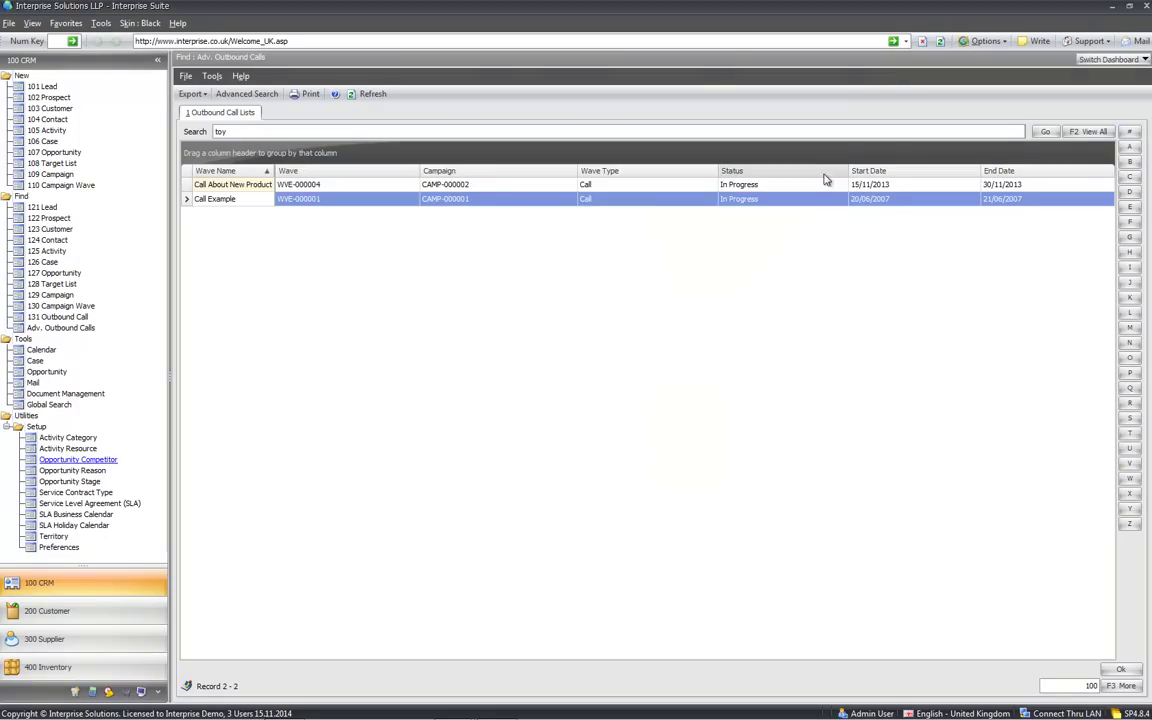
pyautogui.click(88, 449)
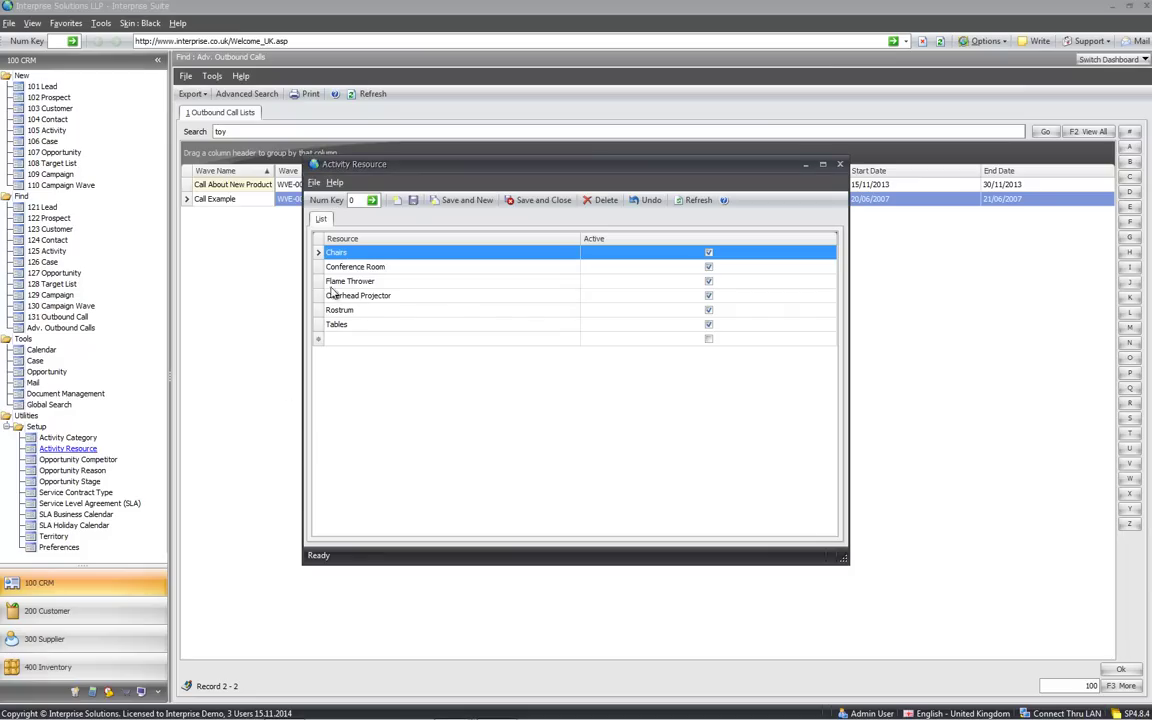
pyautogui.click(75, 438)
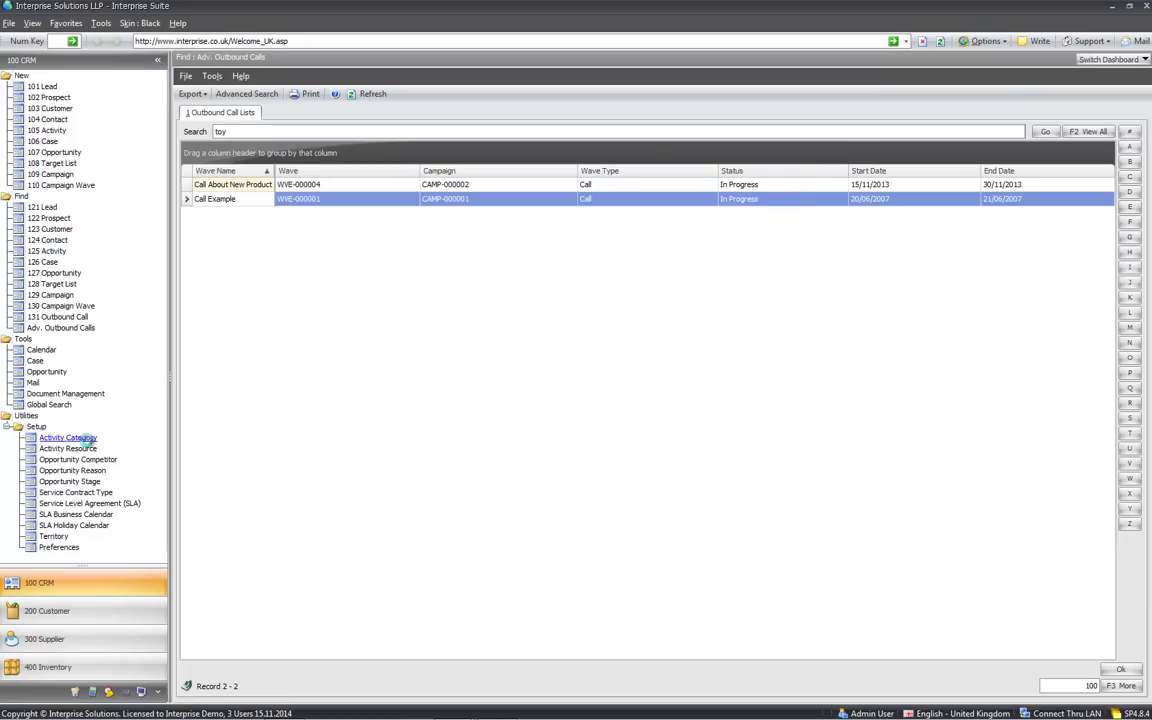